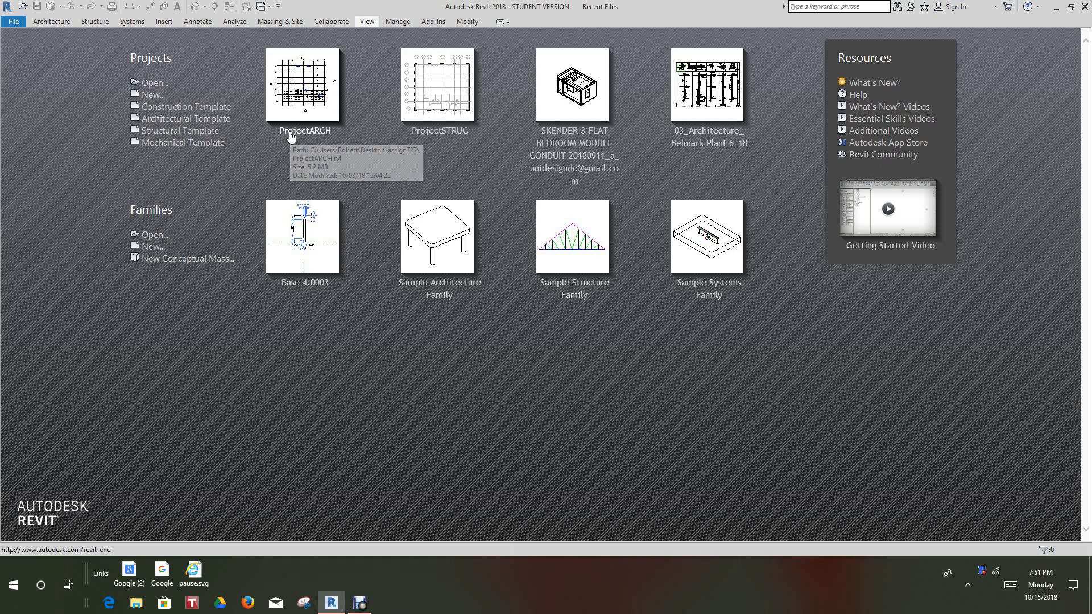
- Open the ProjectARCH project and tile its Level 1 ceiling plan beside the default 3D view, fitting both to their windows
{"action": "left_click", "coordinate": [291, 135]}
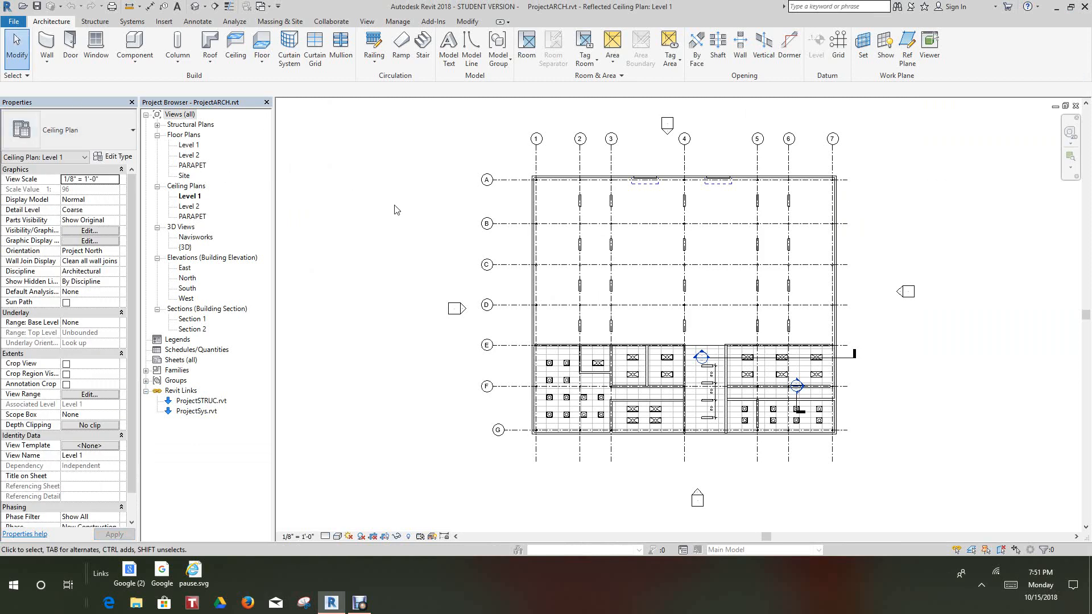
{"action": "key", "text": "w"}
{"action": "key", "text": "t"}
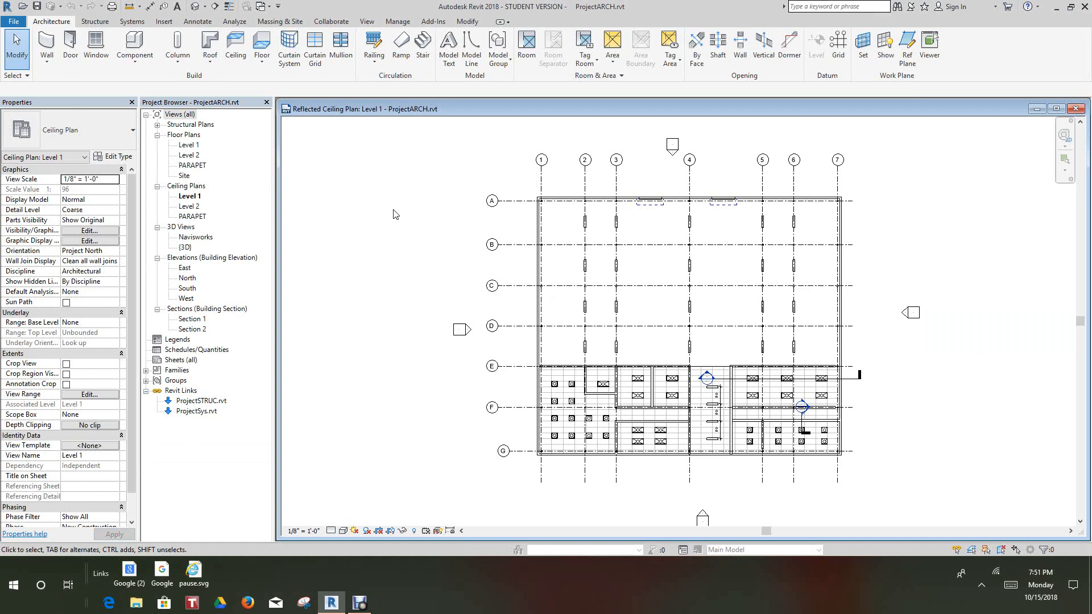
{"action": "left_click", "coordinate": [194, 7]}
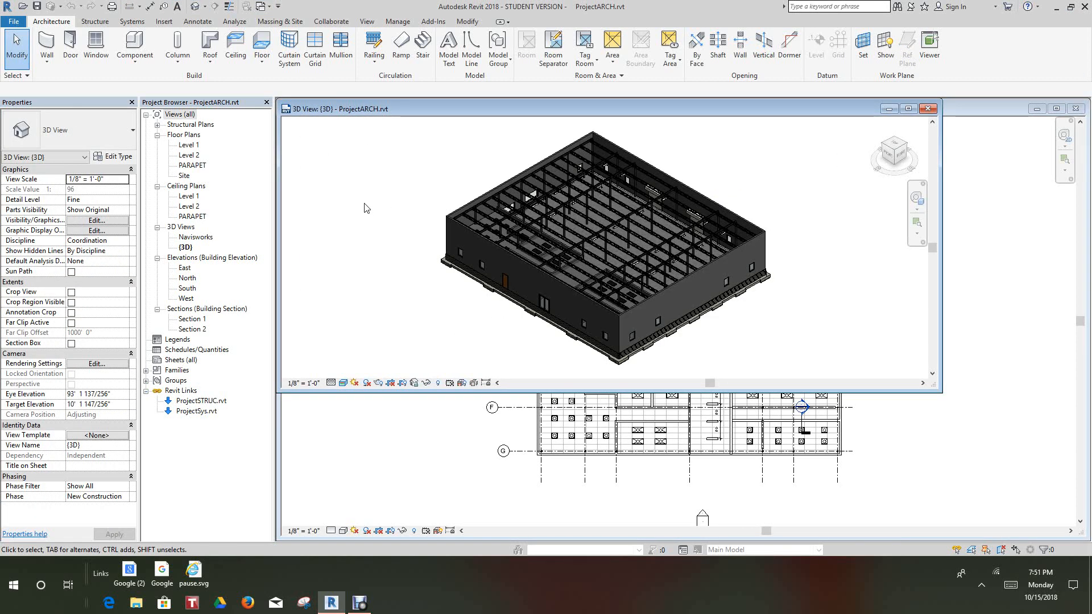
{"action": "key", "text": "w"}
{"action": "key", "text": "t"}
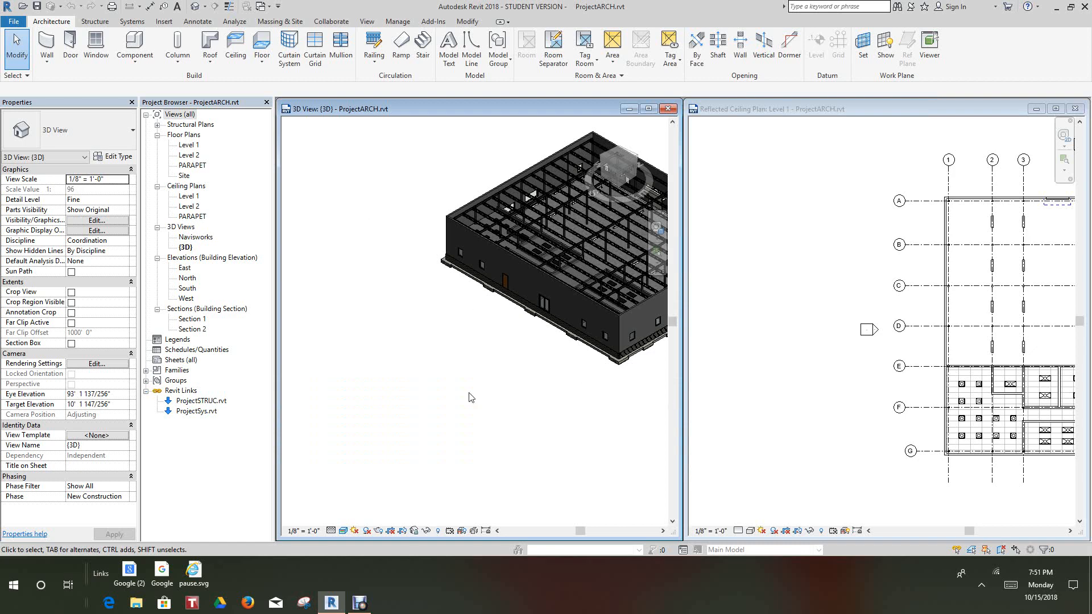
{"action": "key", "text": "z"}
{"action": "key", "text": "a"}
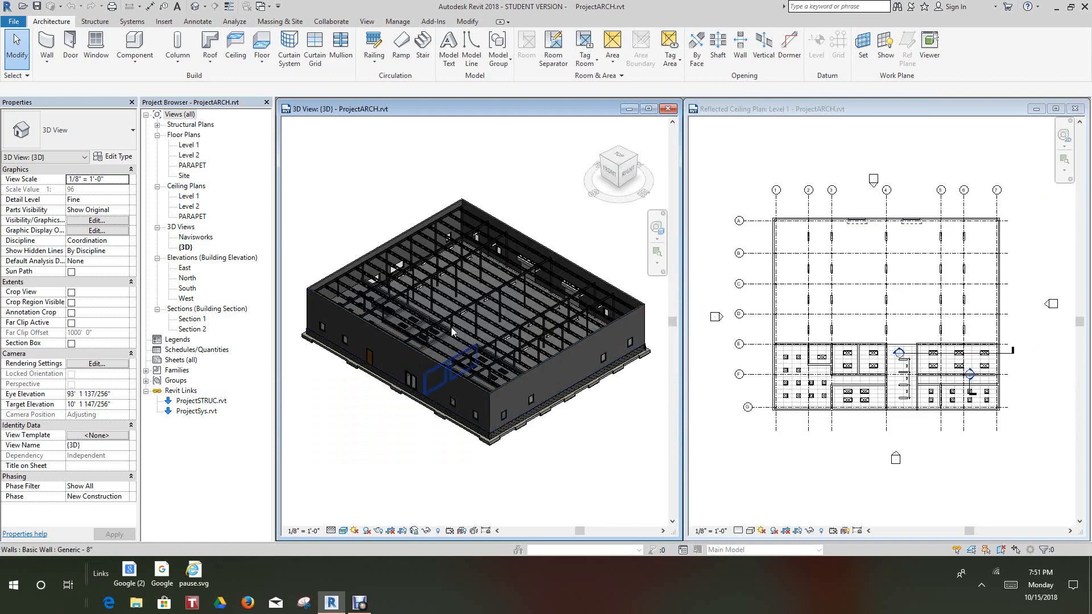
- Open the Level 2 floor plan, close the Level 1 ceiling plan, and tile the floor plan beside the 3D view
{"action": "double_click", "coordinate": [189, 155]}
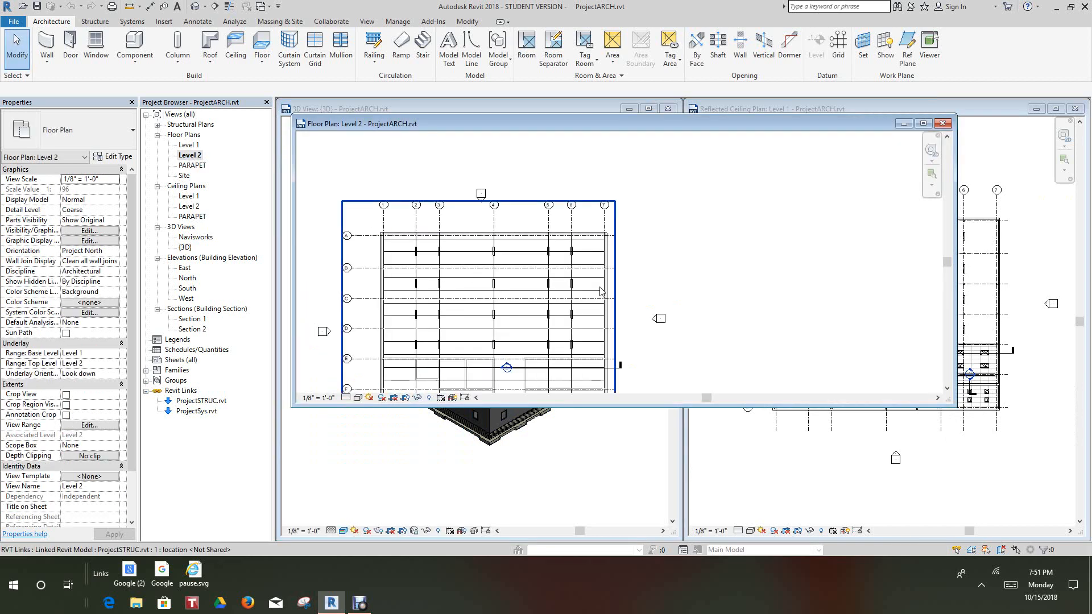
{"action": "left_click", "coordinate": [1075, 108]}
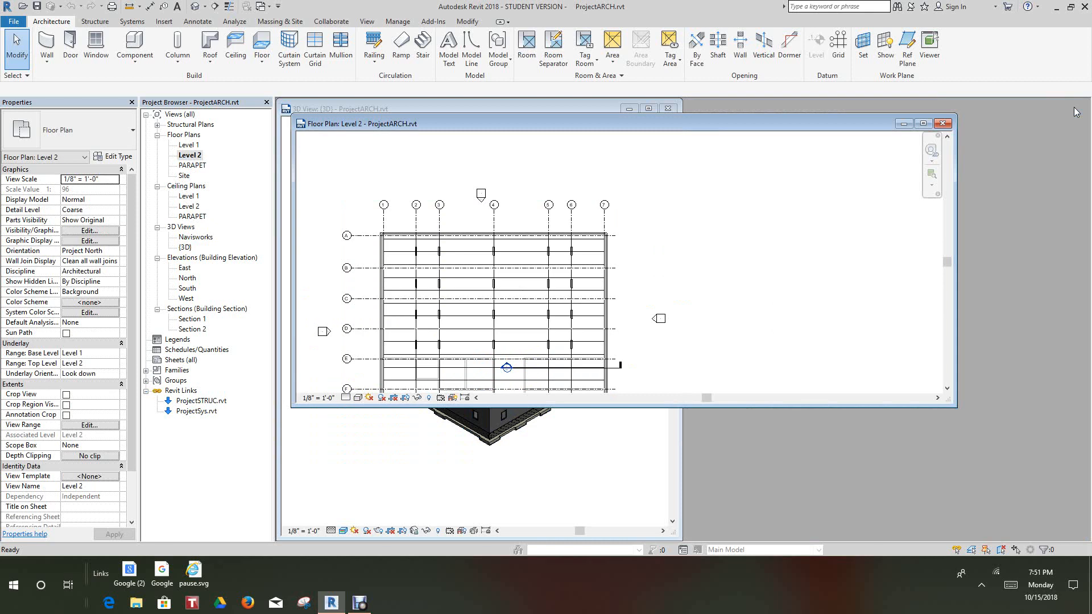
{"action": "key", "text": "w"}
{"action": "key", "text": "t"}
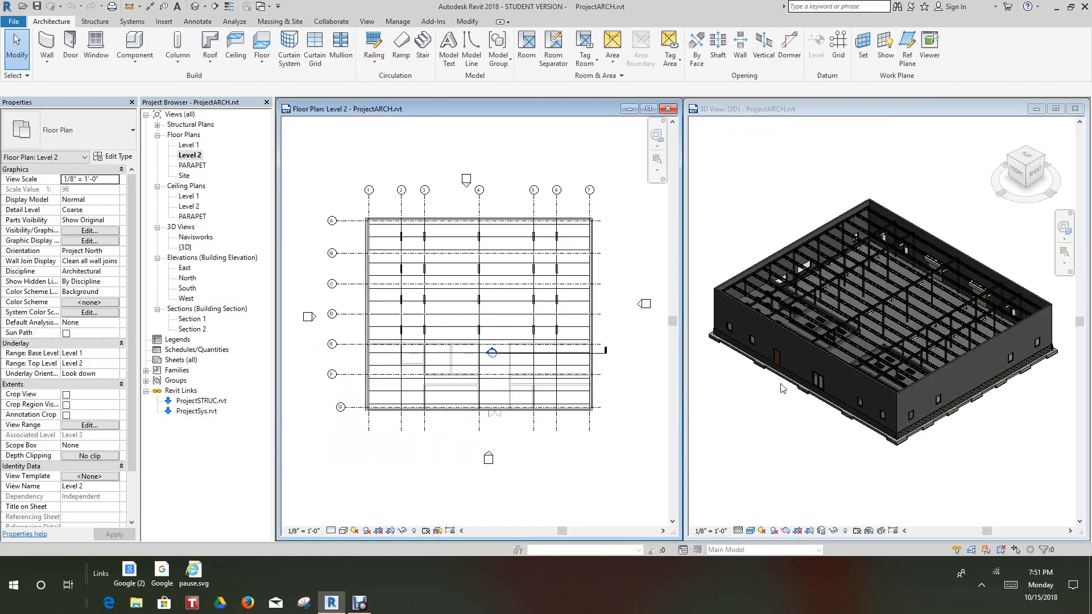
{"action": "scroll", "coordinate": [458, 172], "scroll_direction": "up", "scroll_amount": 3}
{"action": "scroll", "coordinate": [491, 209], "scroll_direction": "down", "scroll_amount": 2}
{"action": "middle_click_drag", "start_coordinate": [499, 227], "coordinate": [510, 252]}
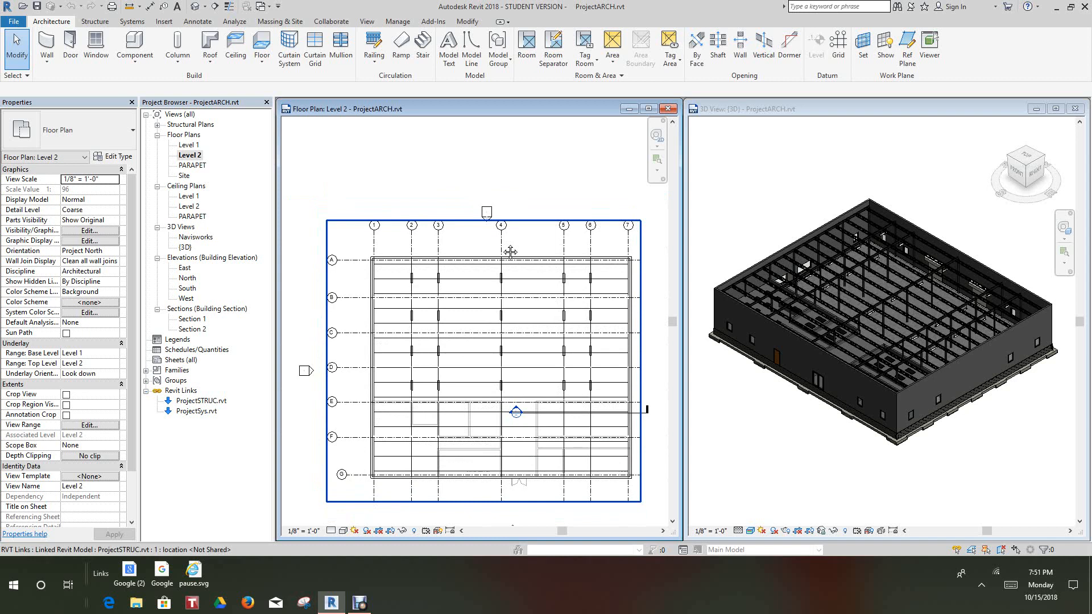
{"action": "key", "text": "Escape"}
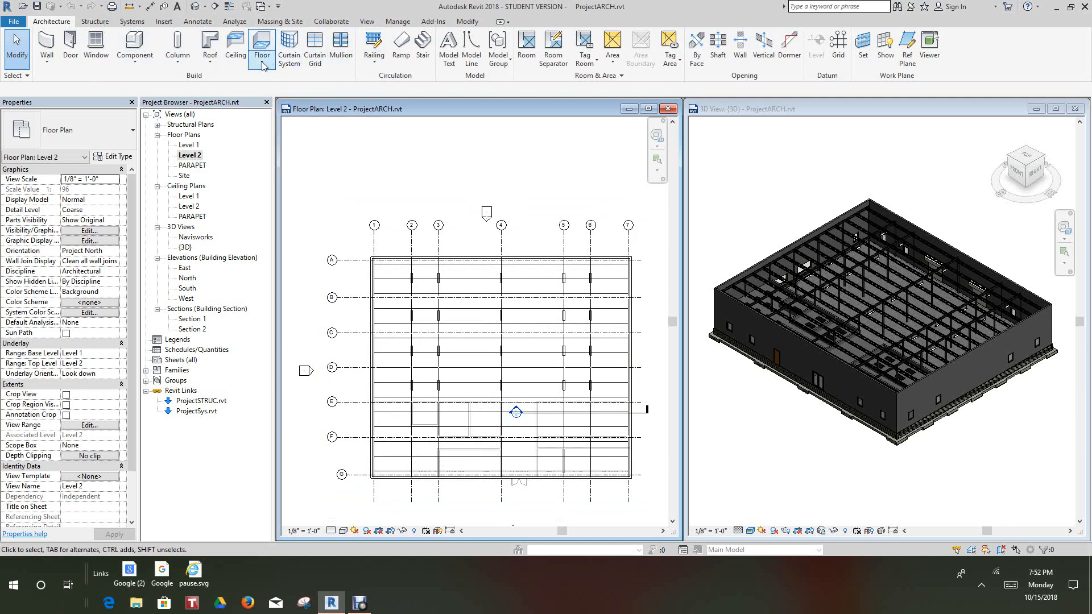
- Start a footprint roof and duplicate the Generic - 12" roof type as "Steel Deck EPDM Membrane"
{"action": "left_click", "coordinate": [210, 44]}
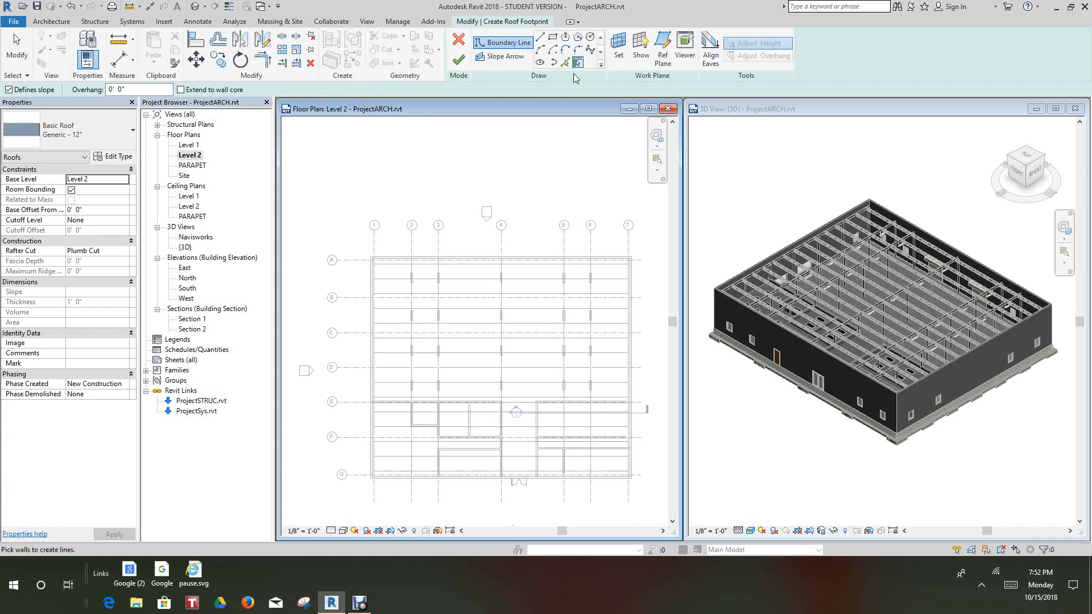
{"action": "left_click", "coordinate": [117, 156]}
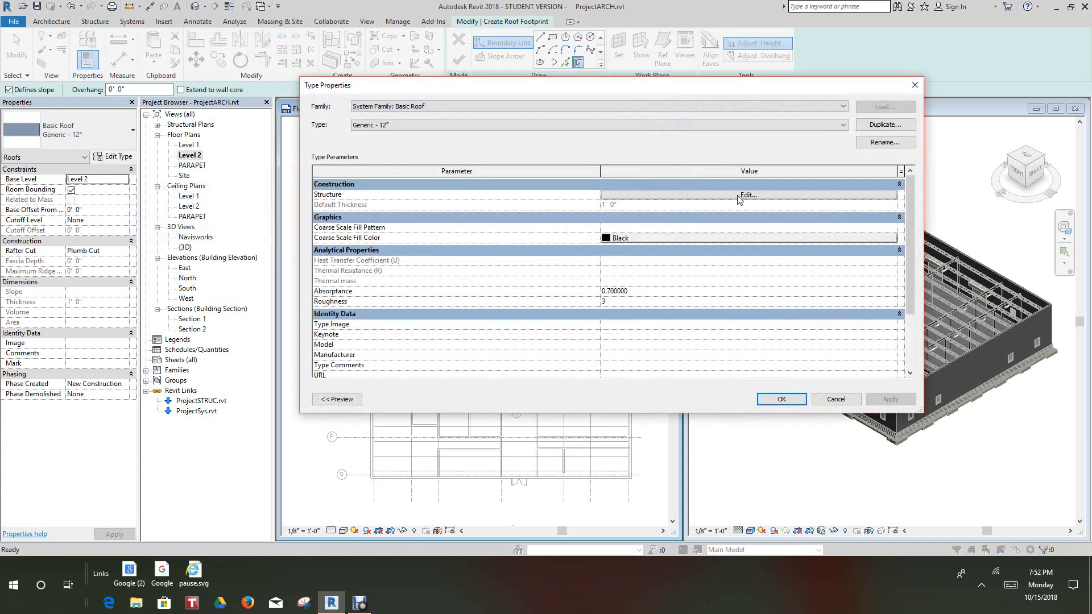
{"action": "left_click", "coordinate": [876, 127]}
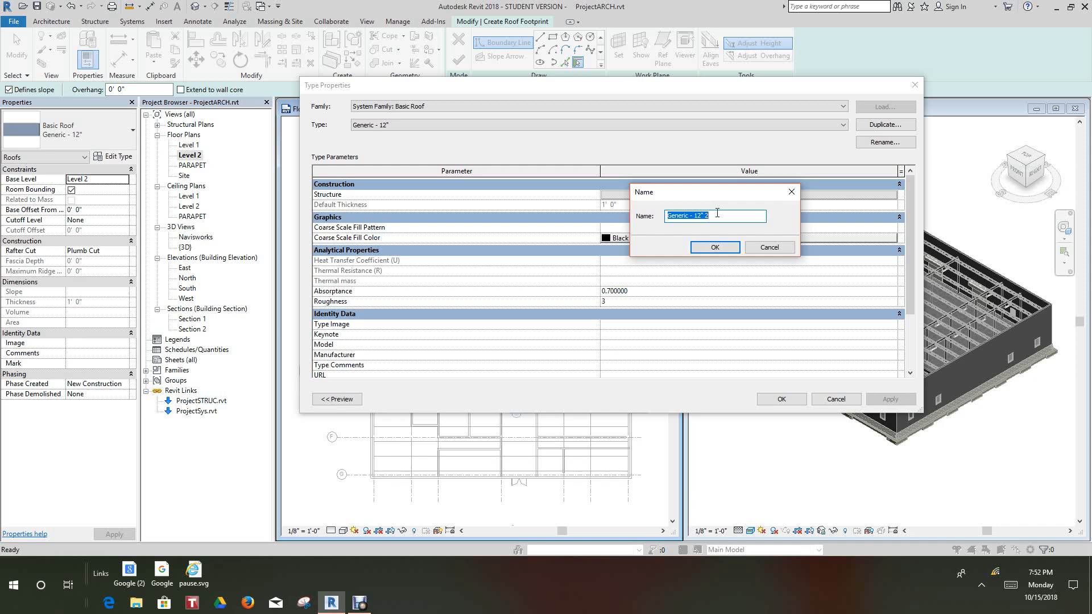
{"action": "type", "text": "Steel DEckk EPDM Membran"}
{"action": "left_click", "coordinate": [716, 249]}
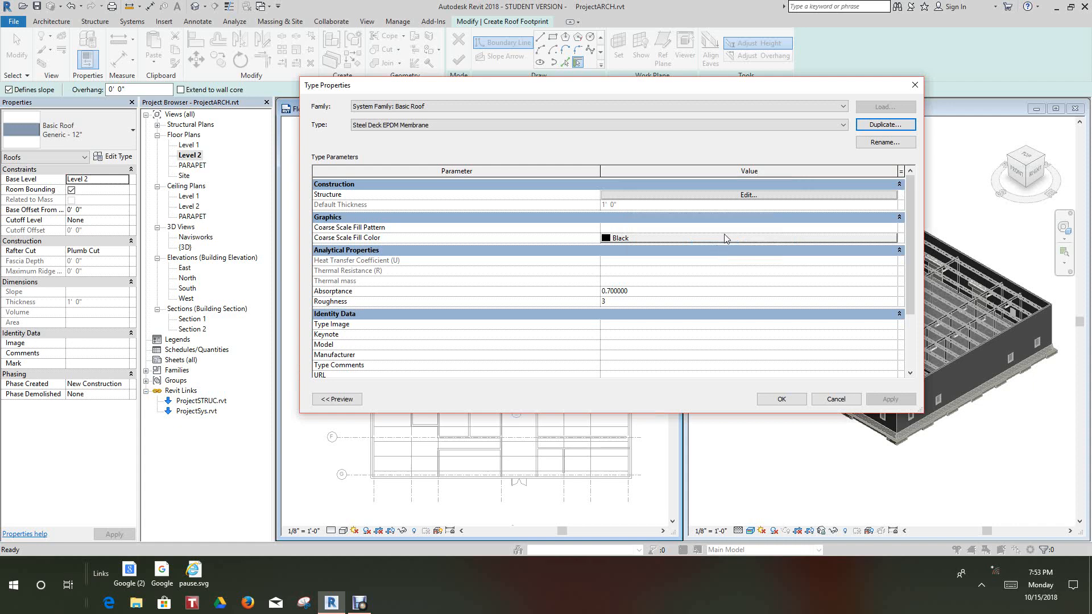
- Insert a new layer in the roof type's structure and move it above the upper core boundary
{"action": "left_click", "coordinate": [743, 197]}
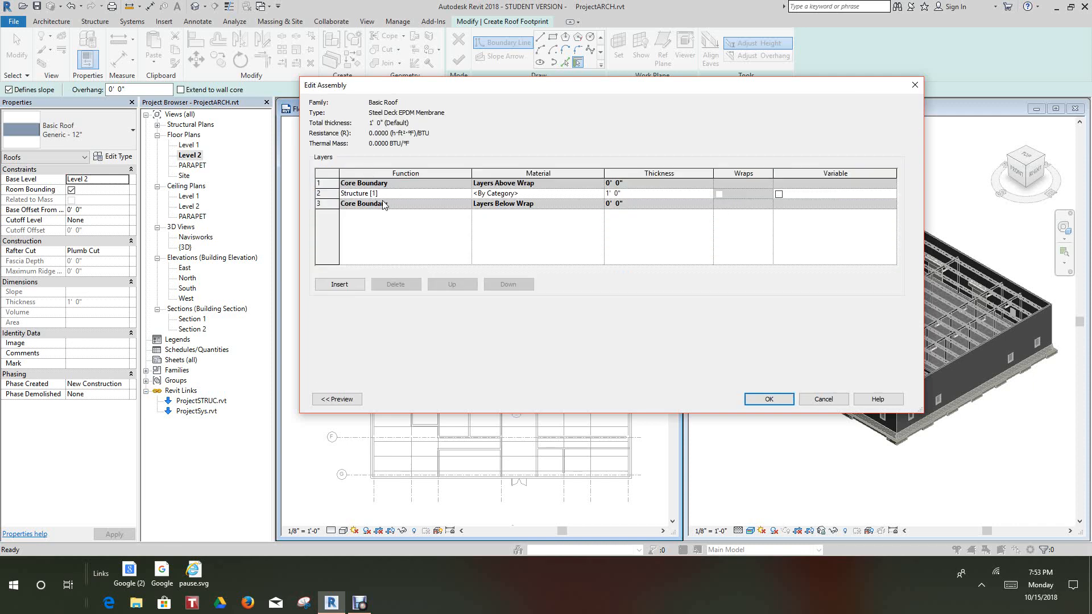
{"action": "left_click", "coordinate": [334, 286]}
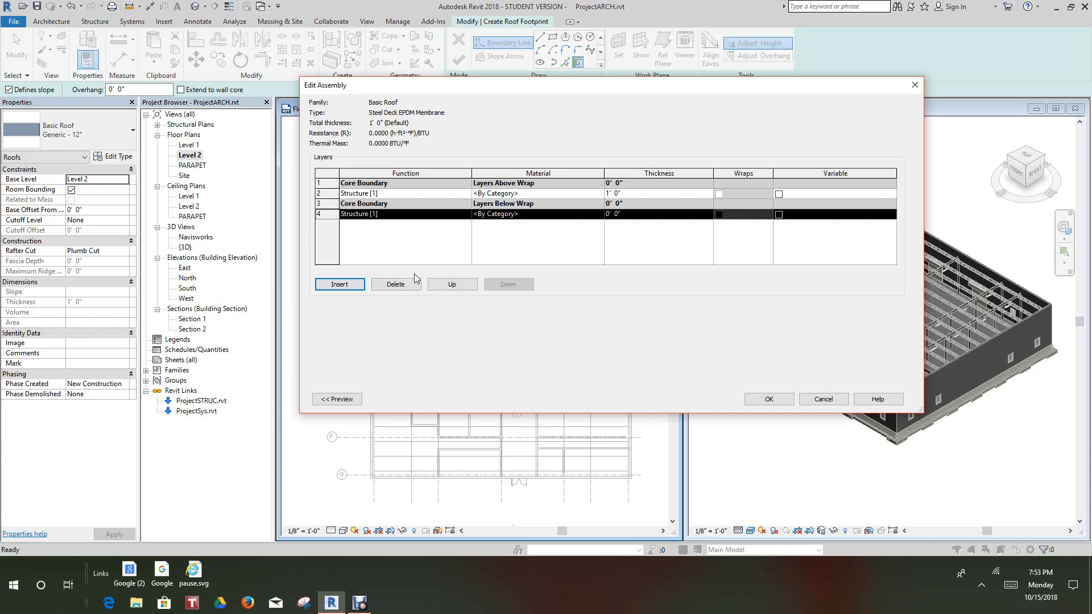
{"action": "left_click", "coordinate": [453, 285]}
{"action": "left_click", "coordinate": [454, 285]}
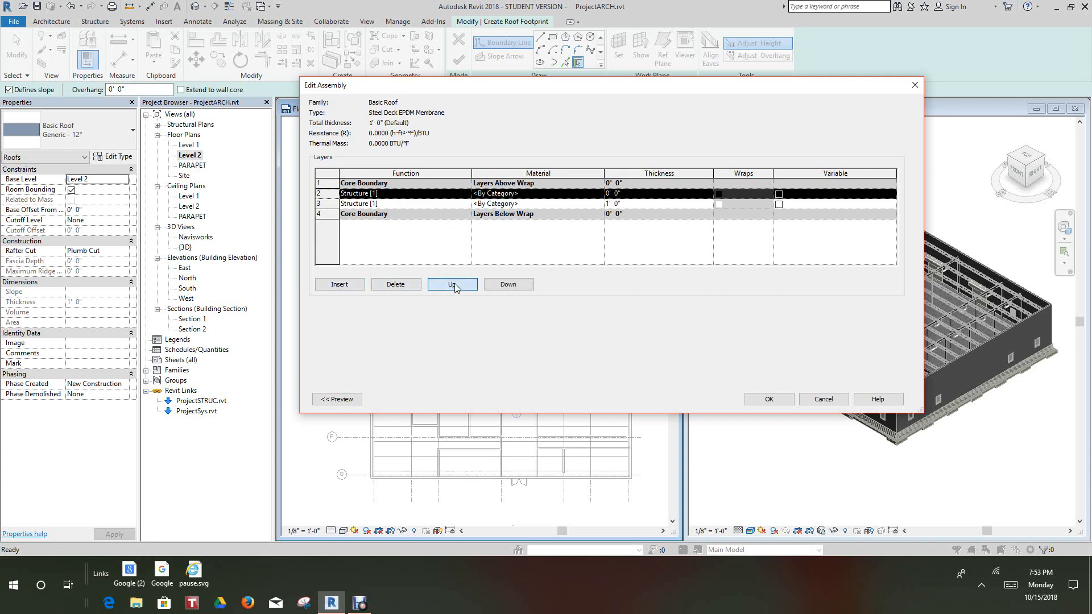
{"action": "left_click", "coordinate": [453, 285]}
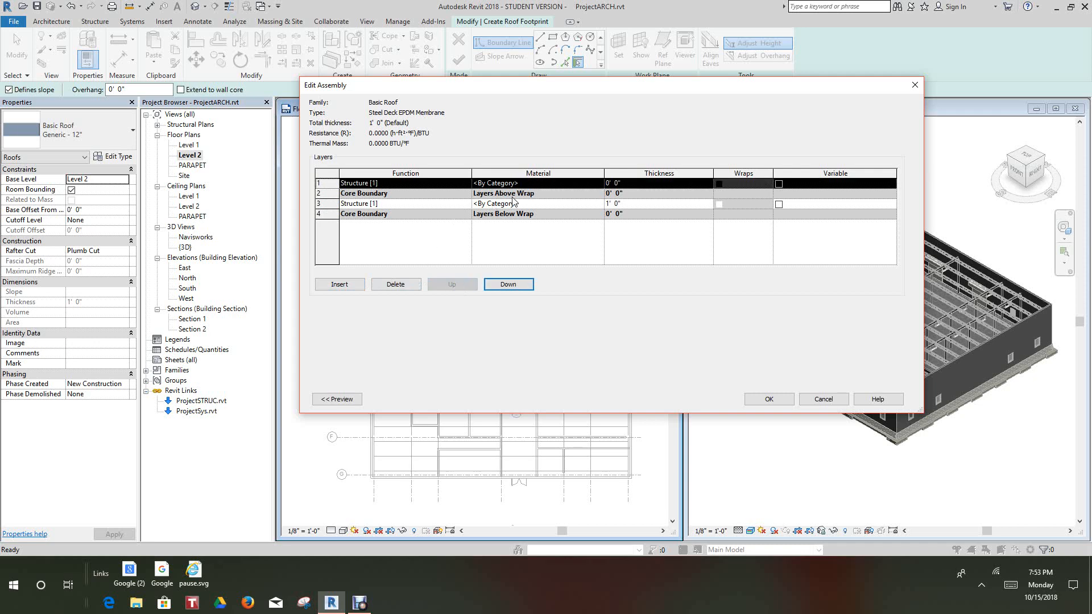
- Open the material selection for the new layer above the core boundary
{"action": "left_click", "coordinate": [600, 186]}
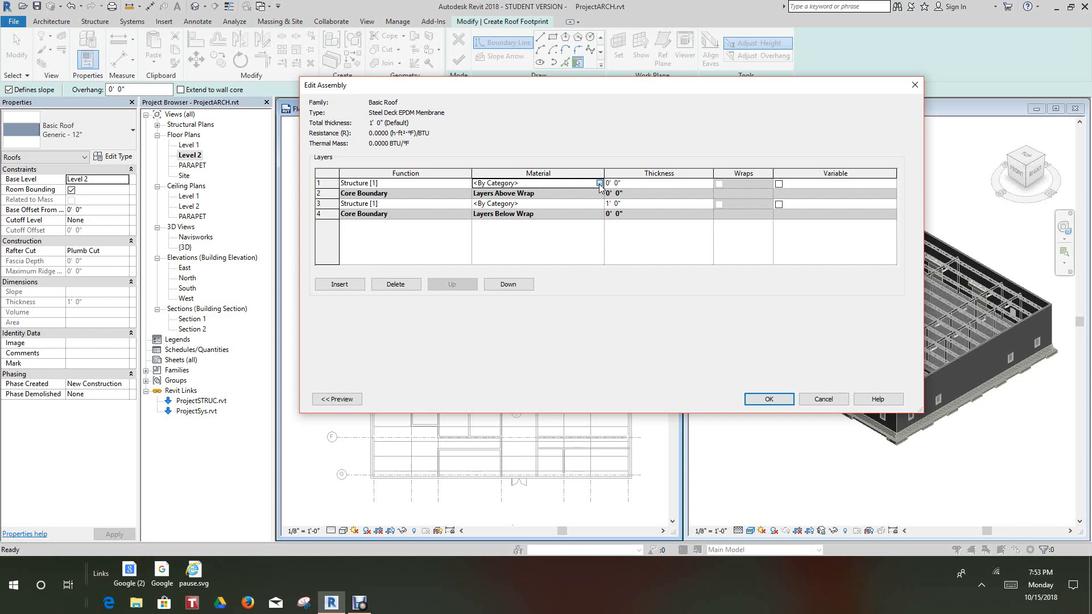
{"action": "left_click", "coordinate": [600, 184]}
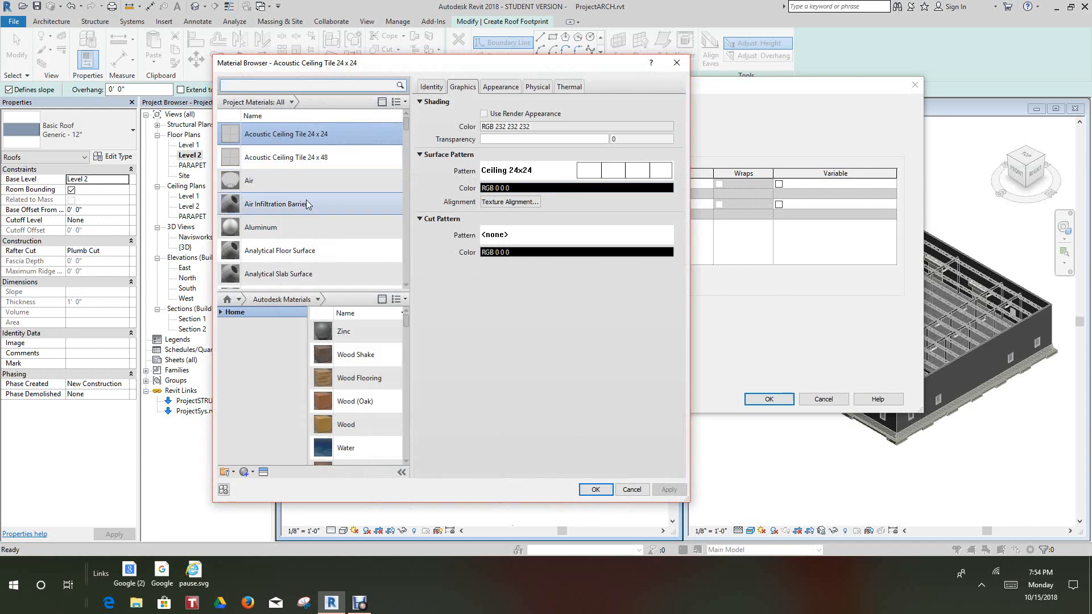
{"action": "left_click", "coordinate": [267, 86]}
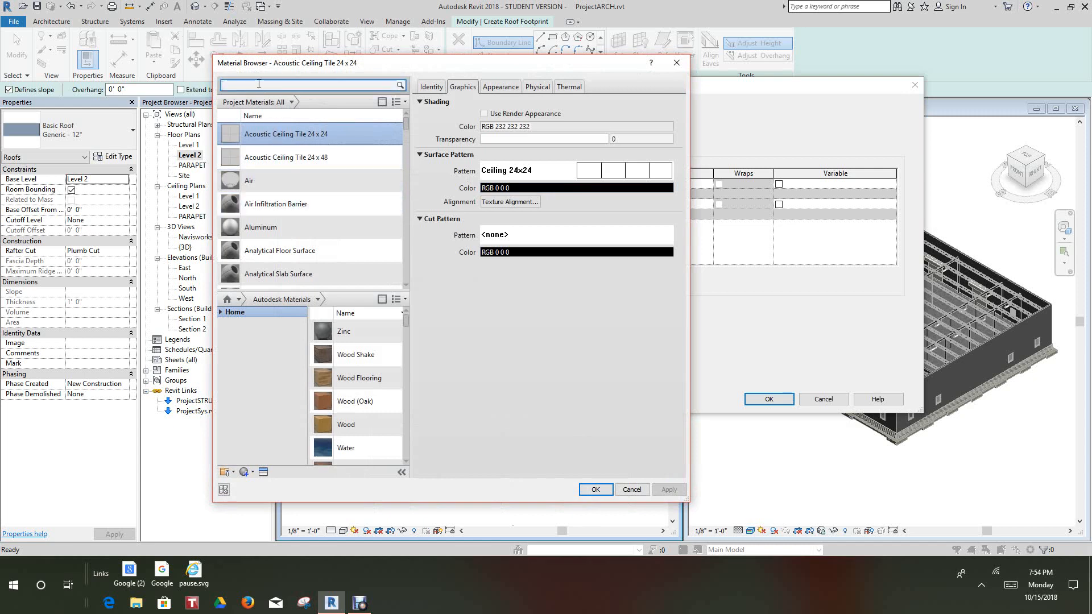
{"action": "type", "text": "e"}
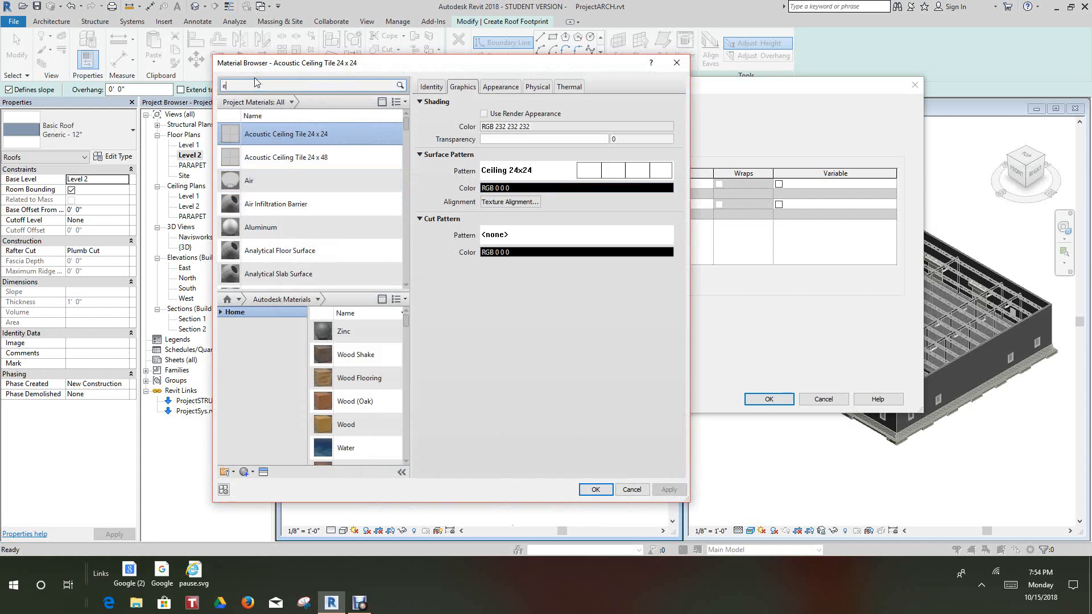
{"action": "type", "text": "pp"}
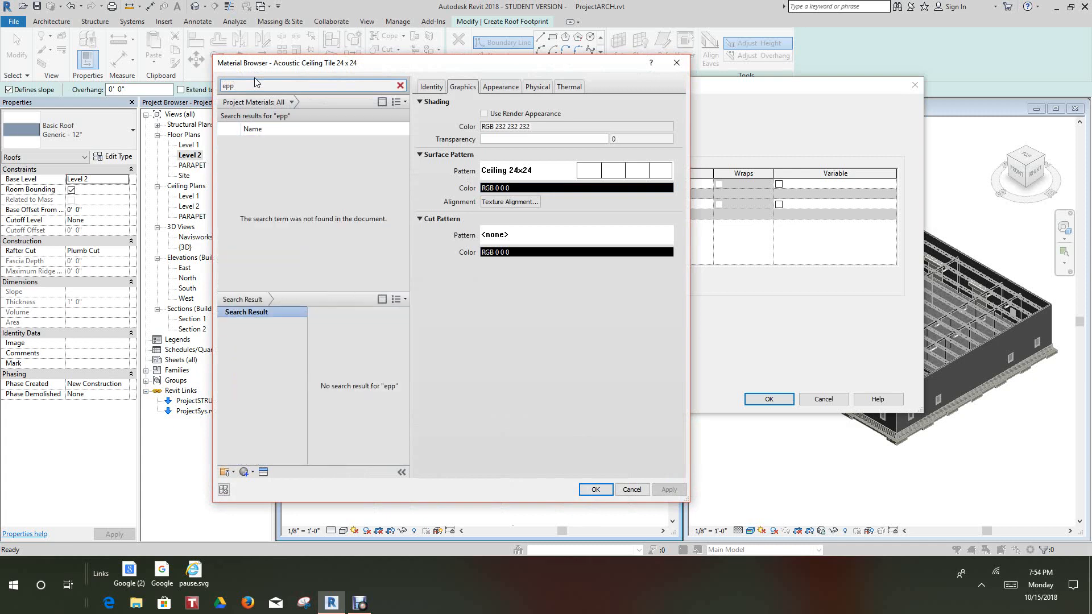
{"action": "key", "text": "BackSpace"}
{"action": "key", "text": "BackSpace"}
{"action": "key", "text": "BackSpace"}
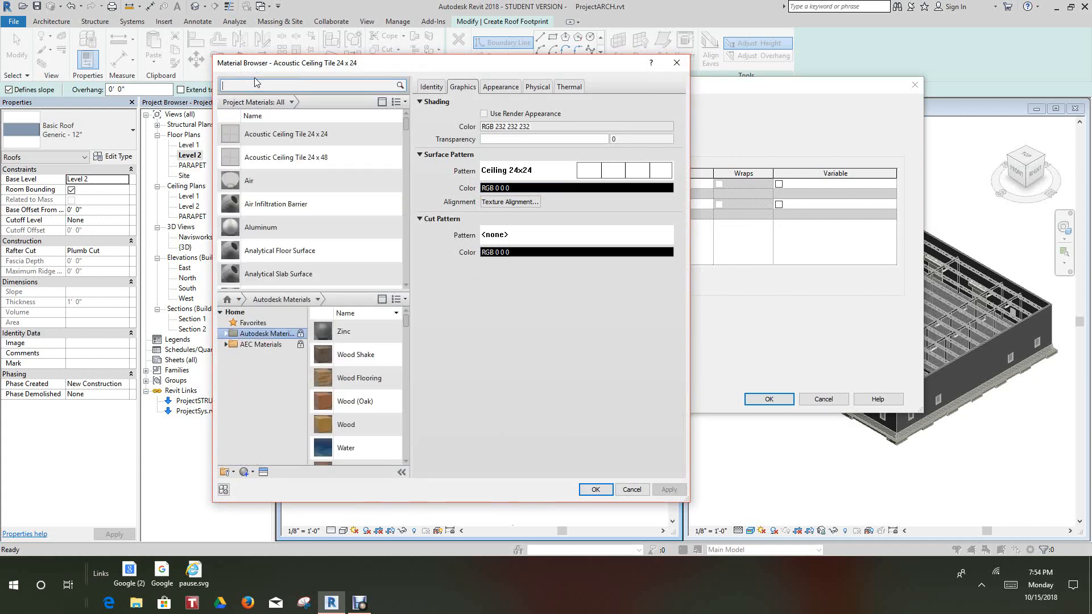
- Search for "roofing" and assign Roofing, EPDM Membrane to the outer layer, using its render appearance for shading
{"action": "type", "text": "roo"}
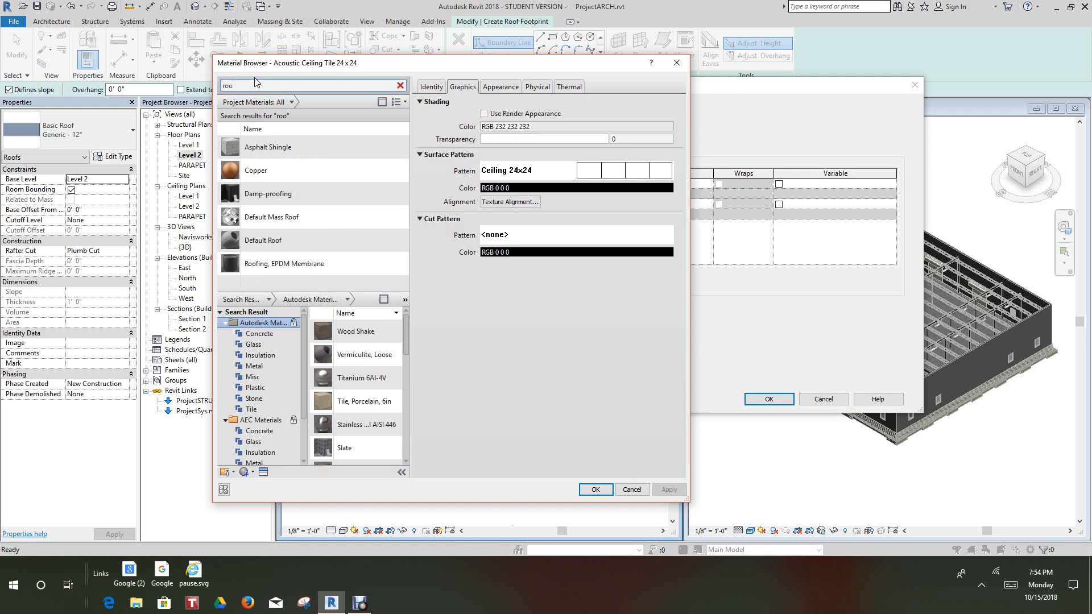
{"action": "type", "text": "fing"}
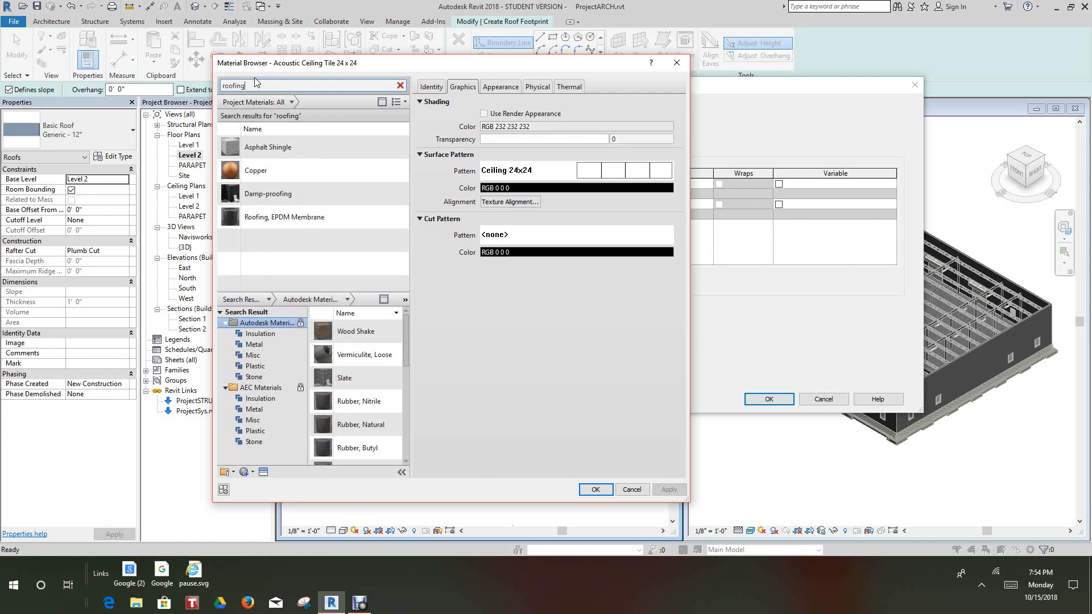
{"action": "left_click", "coordinate": [281, 218]}
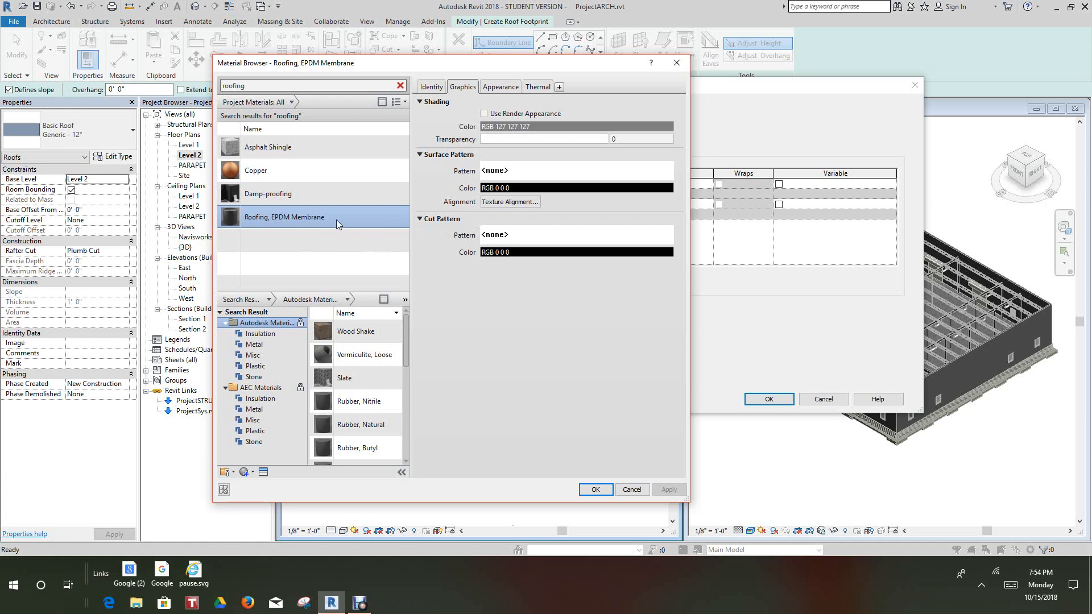
{"action": "left_click", "coordinate": [484, 113]}
{"action": "left_click", "coordinate": [493, 88]}
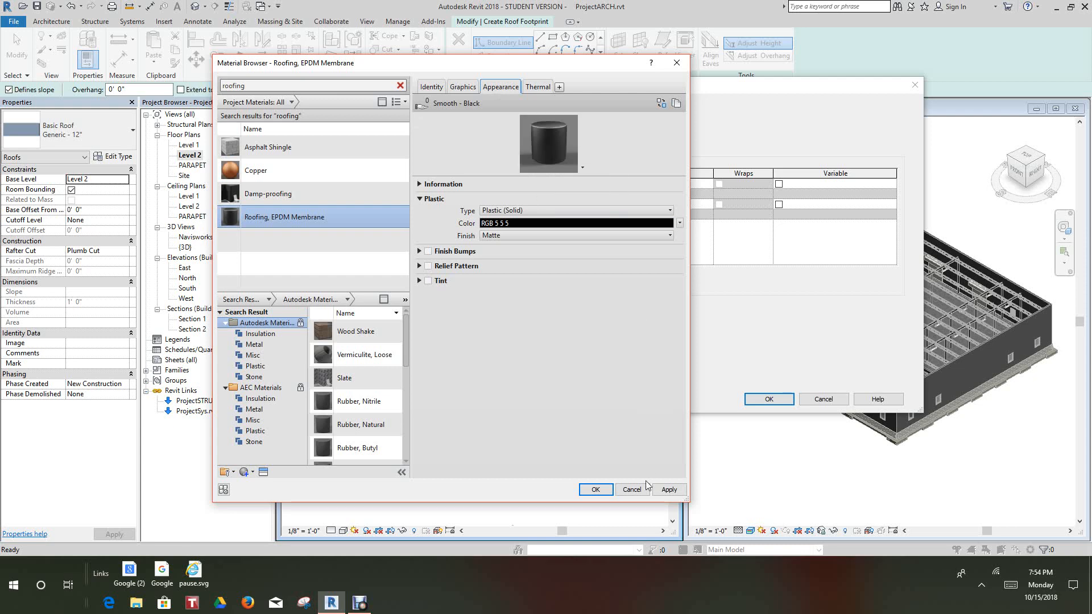
{"action": "left_click", "coordinate": [667, 490]}
{"action": "left_click", "coordinate": [597, 490]}
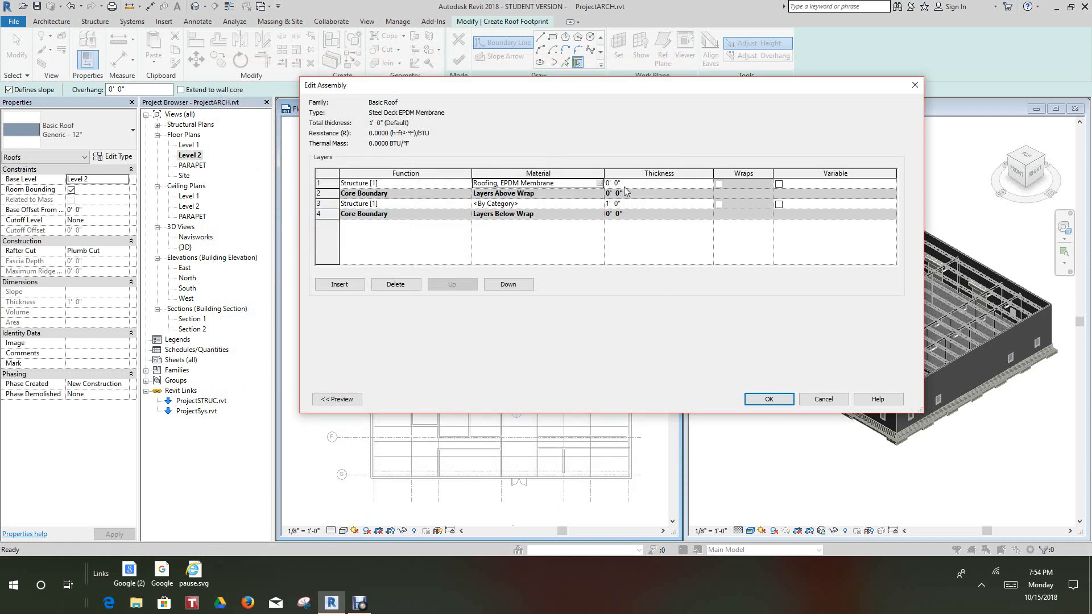
- Set the EPDM membrane layer's thickness to 0' 1"
{"action": "left_click", "coordinate": [618, 182]}
{"action": "double_click", "coordinate": [616, 183]}
{"action": "type", "text": "1"}
- Insert another layer above the EPDM membrane in the roof type's structure
{"action": "left_click", "coordinate": [340, 285]}
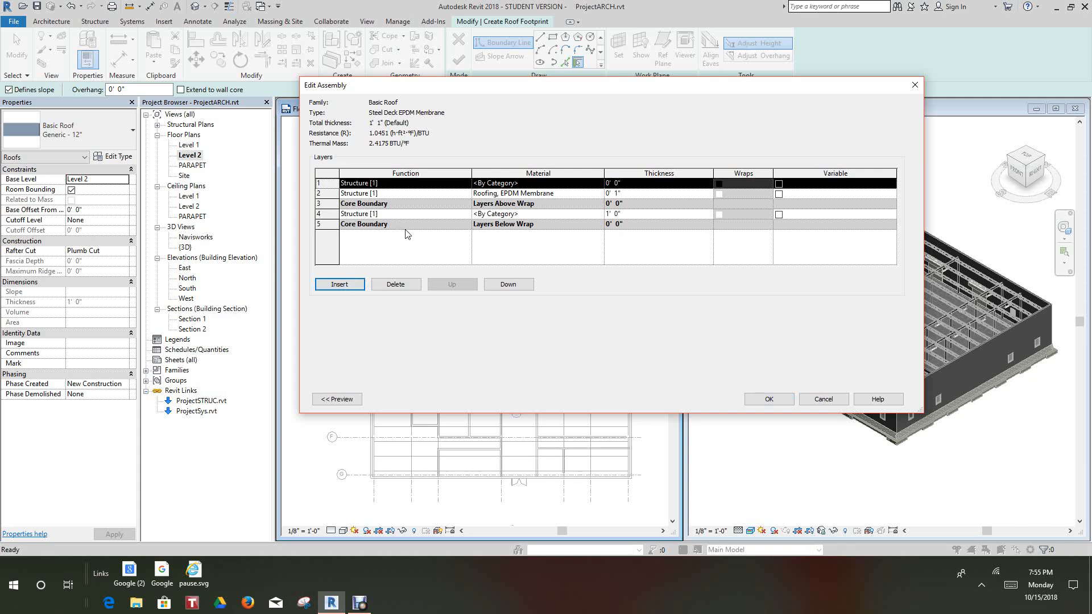
{"action": "key", "text": "Down"}
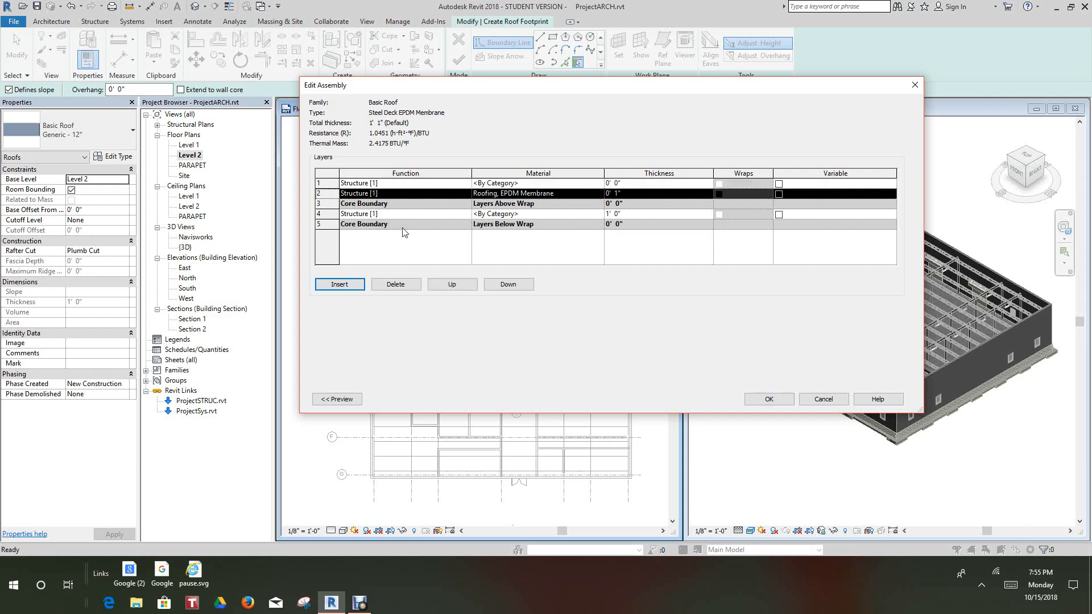
{"action": "left_click", "coordinate": [382, 186]}
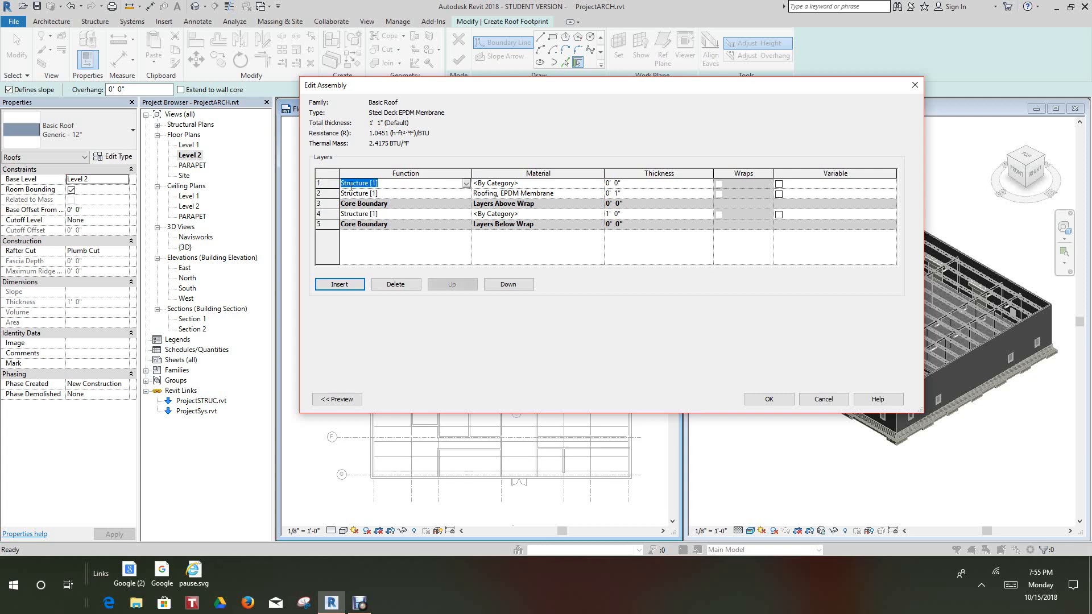
{"action": "left_click", "coordinate": [322, 183]}
{"action": "left_click", "coordinate": [322, 193]}
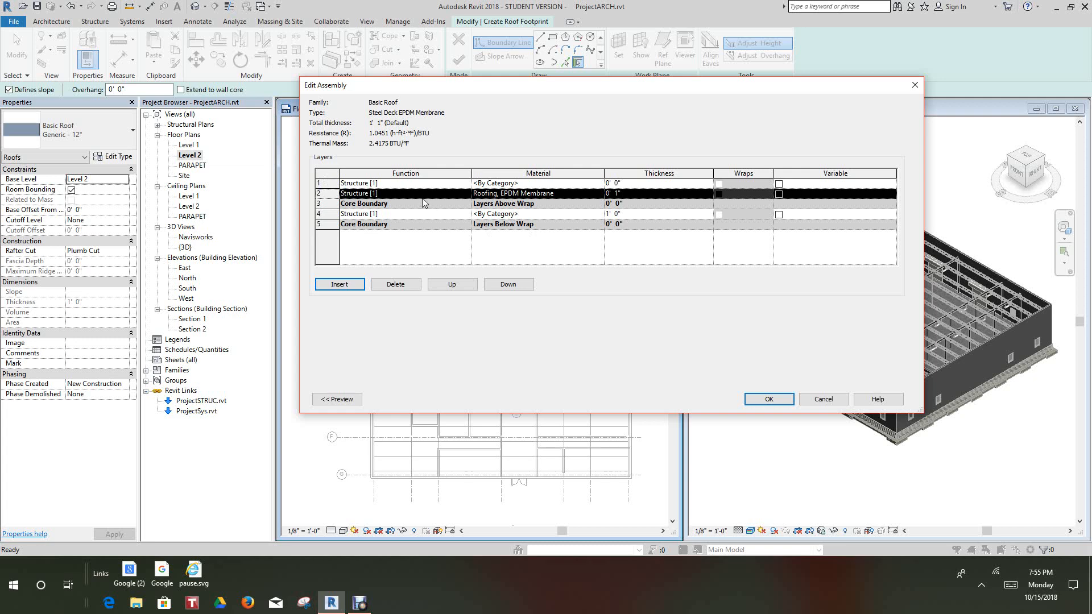
{"action": "key", "text": "Up"}
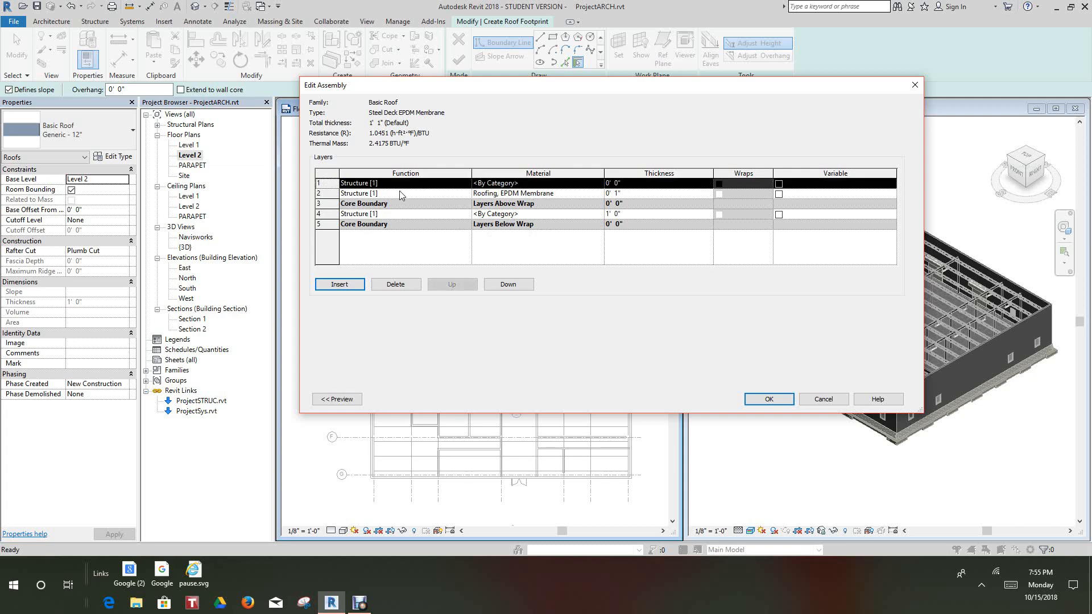
- Set the EPDM membrane layer's function to Finish 1 [4] and move it up to become the outermost layer
{"action": "left_click", "coordinate": [396, 195]}
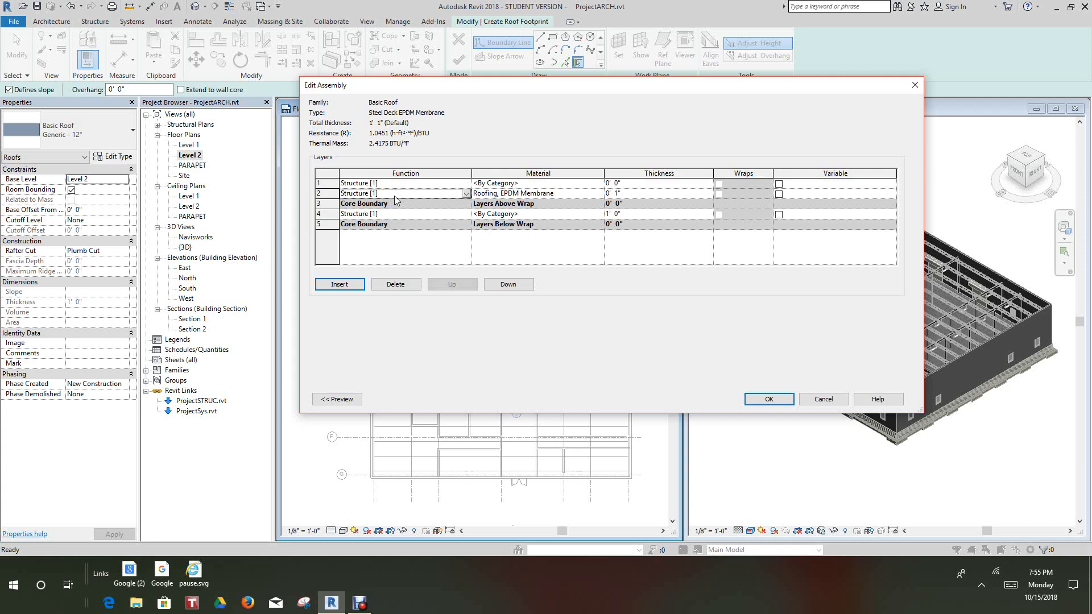
{"action": "left_click", "coordinate": [467, 196]}
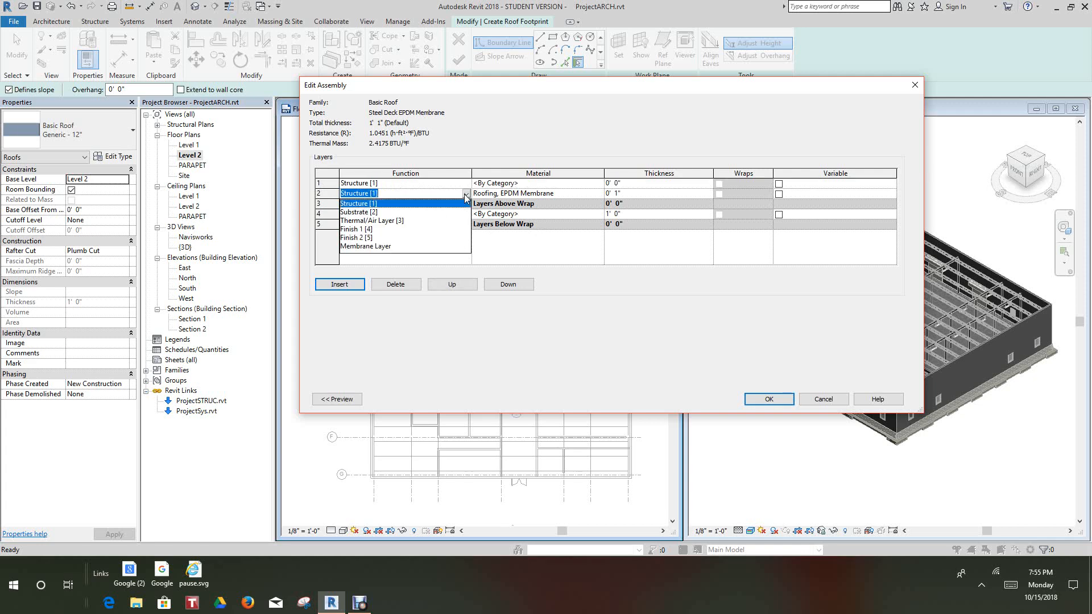
{"action": "left_click", "coordinate": [370, 230]}
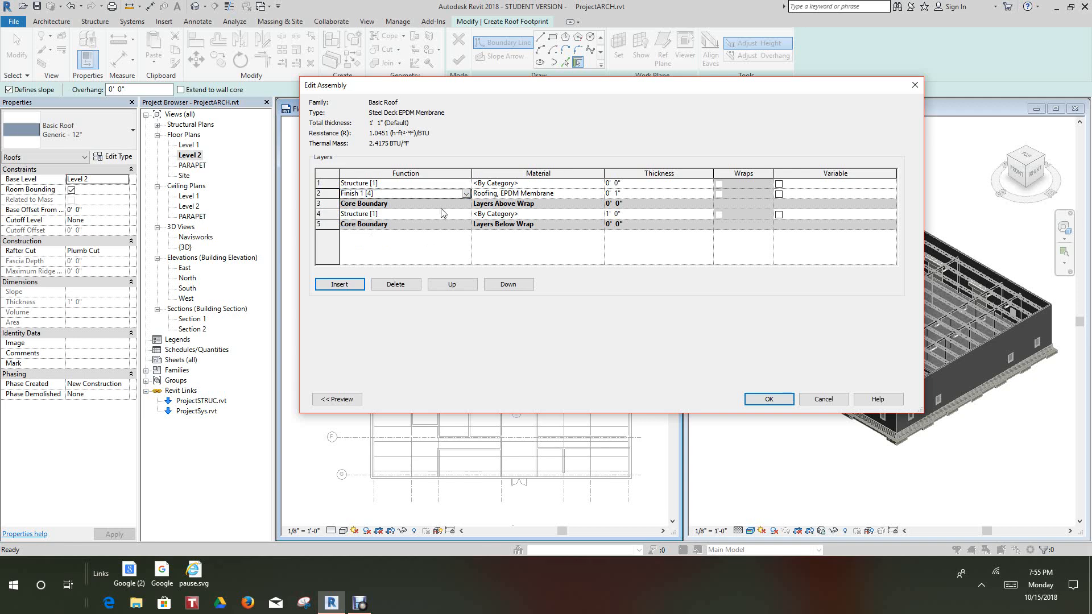
{"action": "left_click", "coordinate": [323, 194]}
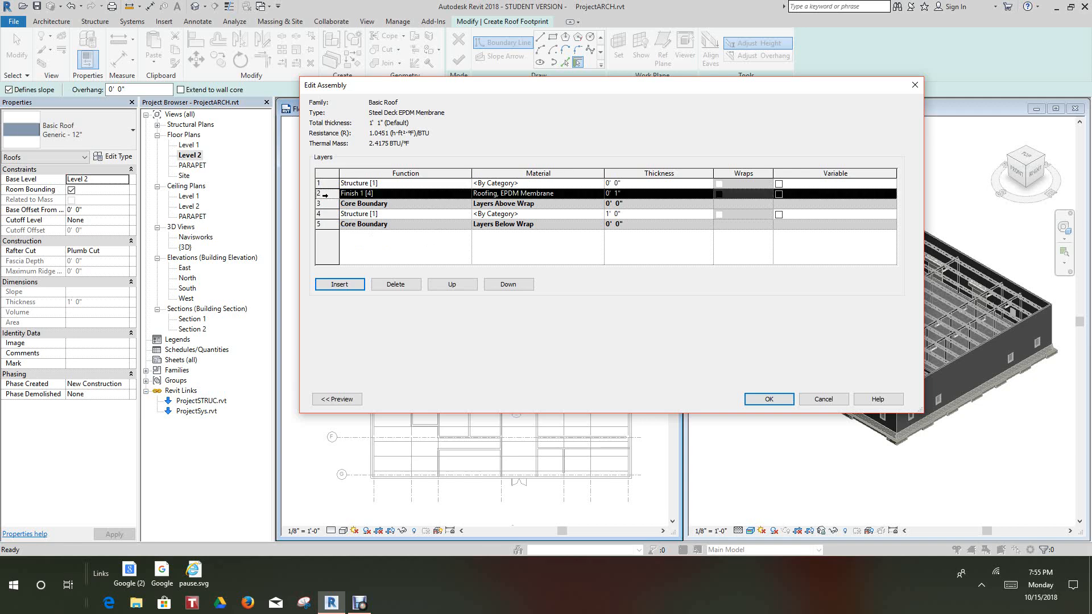
{"action": "left_click", "coordinate": [454, 287]}
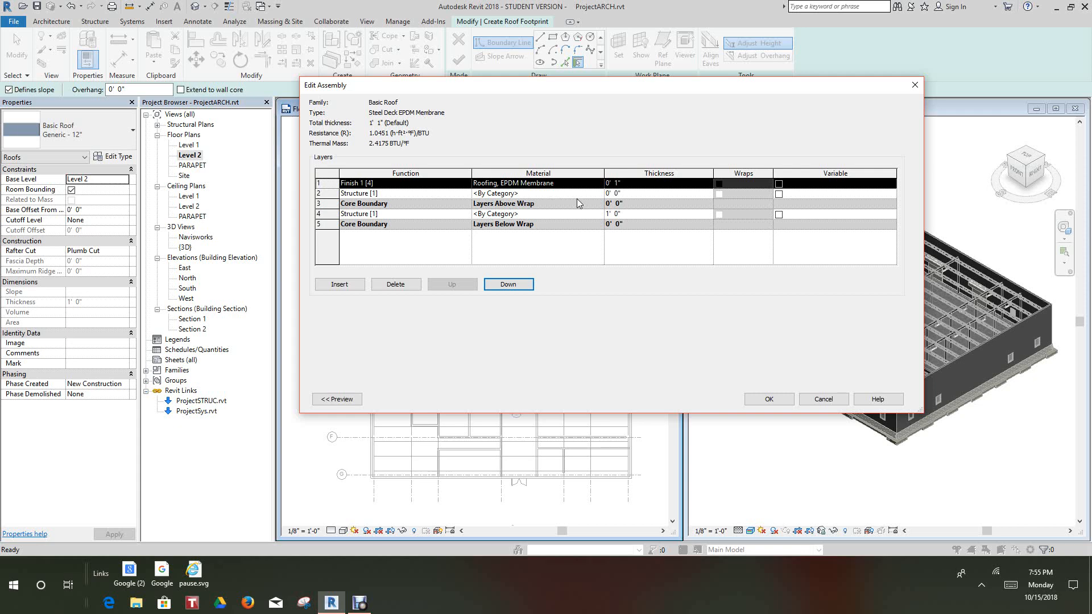
{"action": "left_click", "coordinate": [468, 207]}
- Search the materials for "rigi" and select Rigid insulation for the new layer beneath the membrane
{"action": "left_click", "coordinate": [324, 193]}
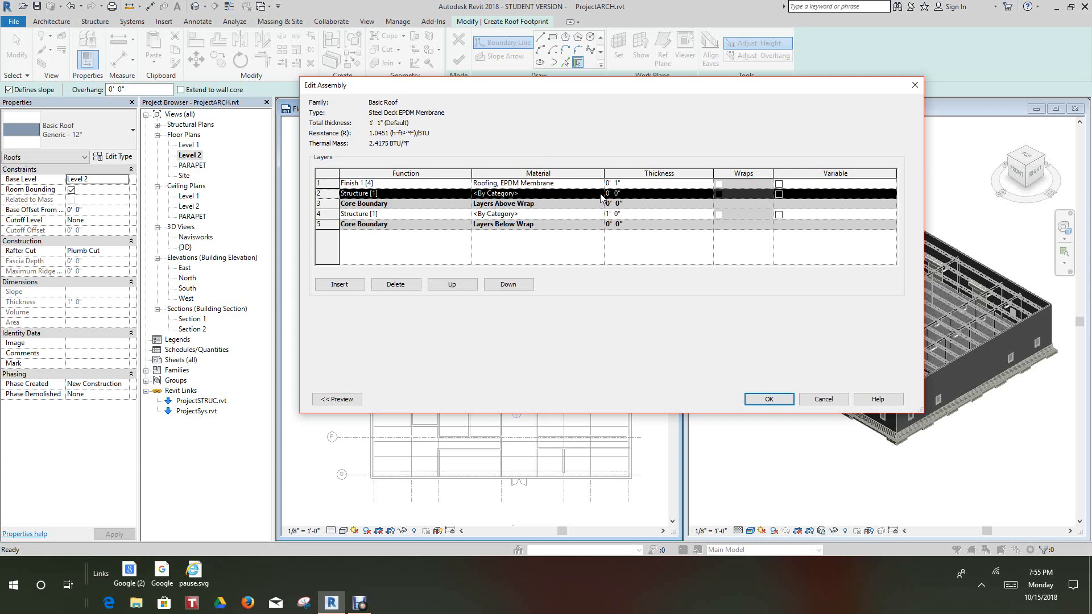
{"action": "left_click", "coordinate": [568, 193]}
{"action": "left_click", "coordinate": [600, 193]}
{"action": "scroll", "coordinate": [332, 183], "scroll_direction": "up", "scroll_amount": 1}
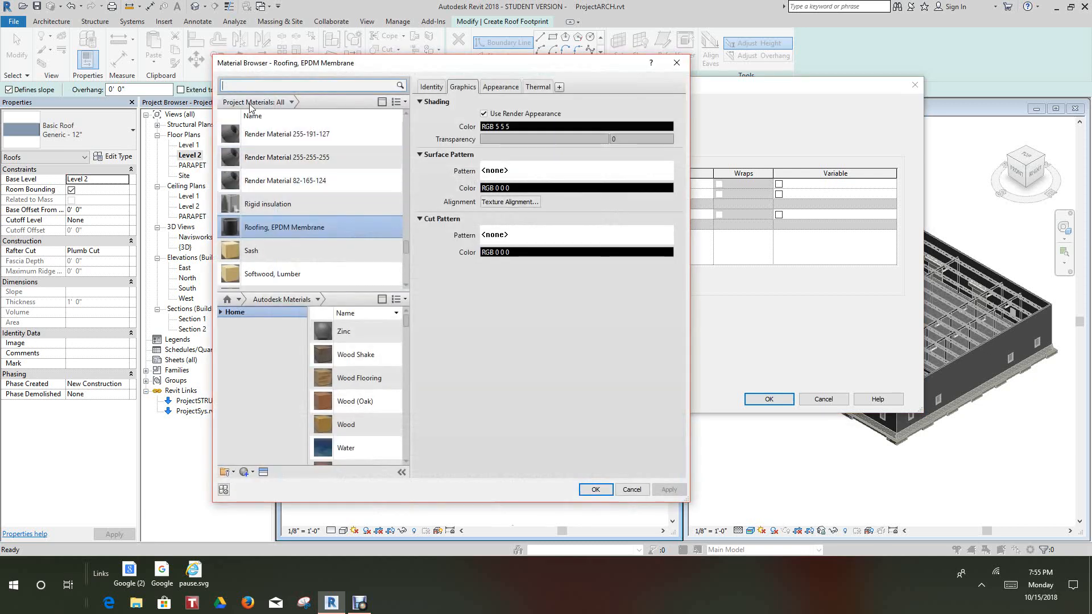
{"action": "left_click", "coordinate": [251, 86]}
{"action": "type", "text": "rigi"}
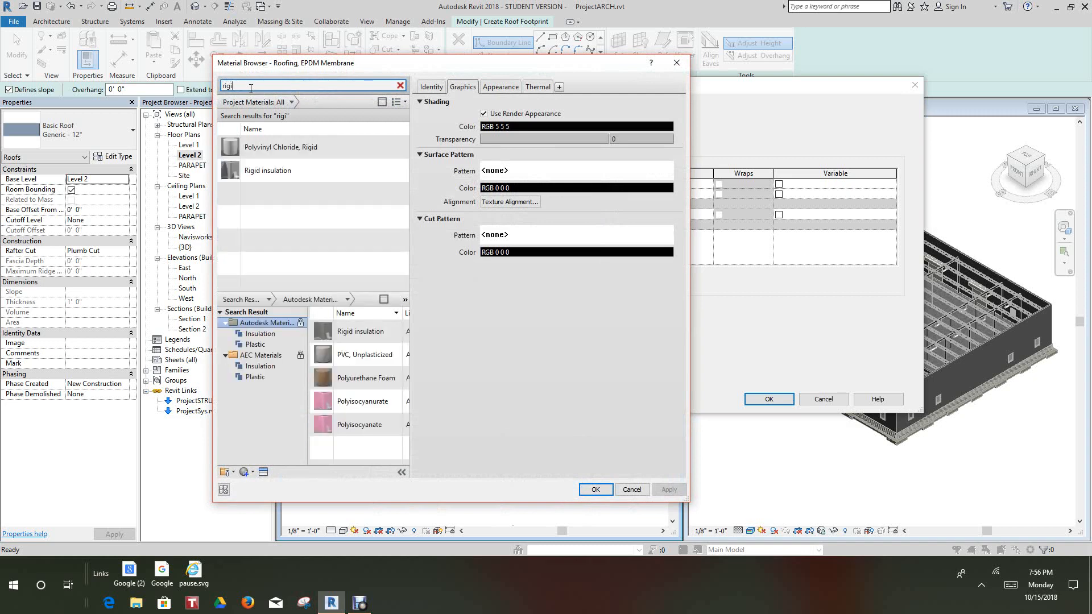
{"action": "left_click", "coordinate": [265, 172]}
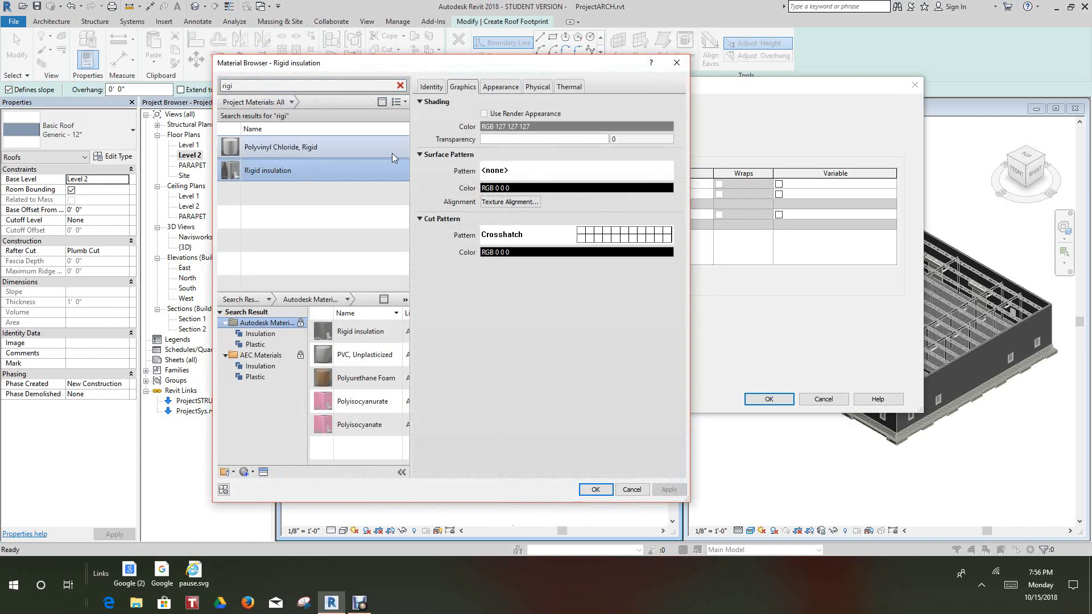
- Use the render appearance for Rigid insulation's shading and assign the material to the layer beneath the membrane
{"action": "left_click", "coordinate": [483, 113]}
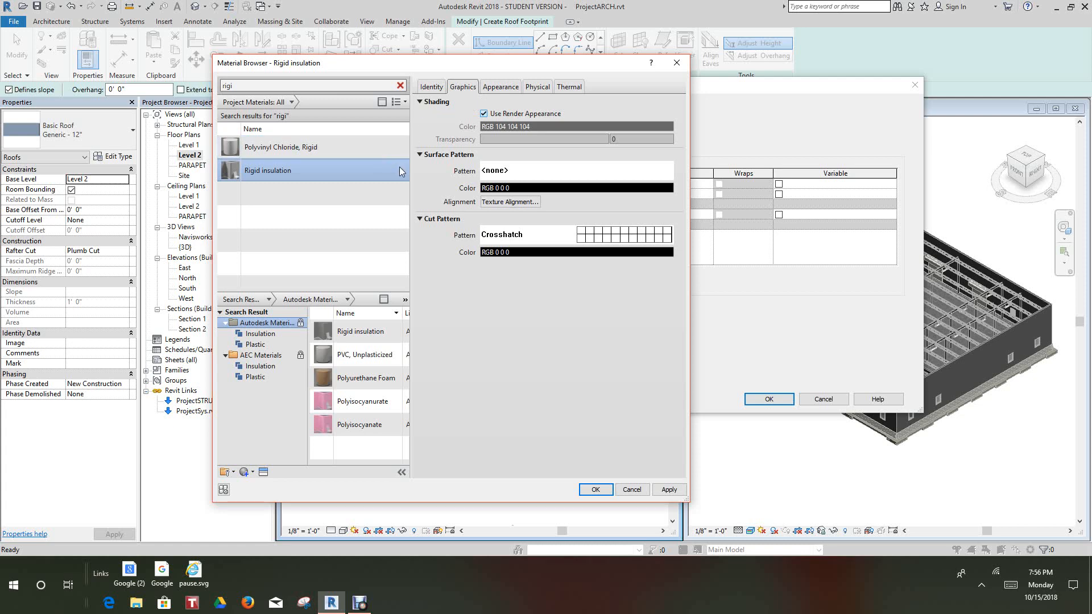
{"action": "left_click", "coordinate": [497, 88]}
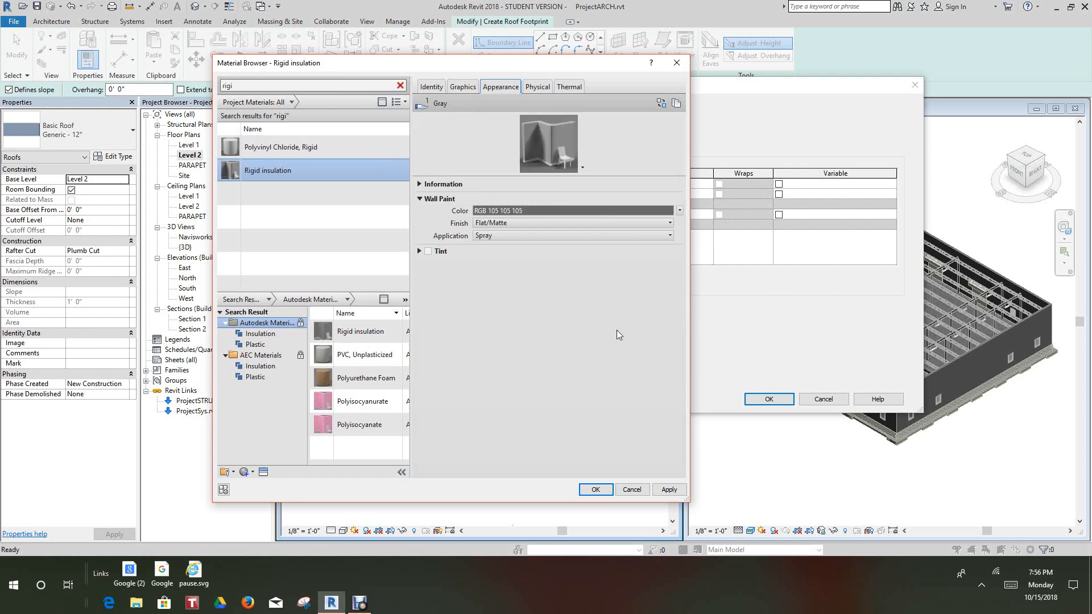
{"action": "left_click", "coordinate": [676, 493]}
{"action": "left_click_drag", "start_coordinate": [690, 170], "coordinate": [925, 178]}
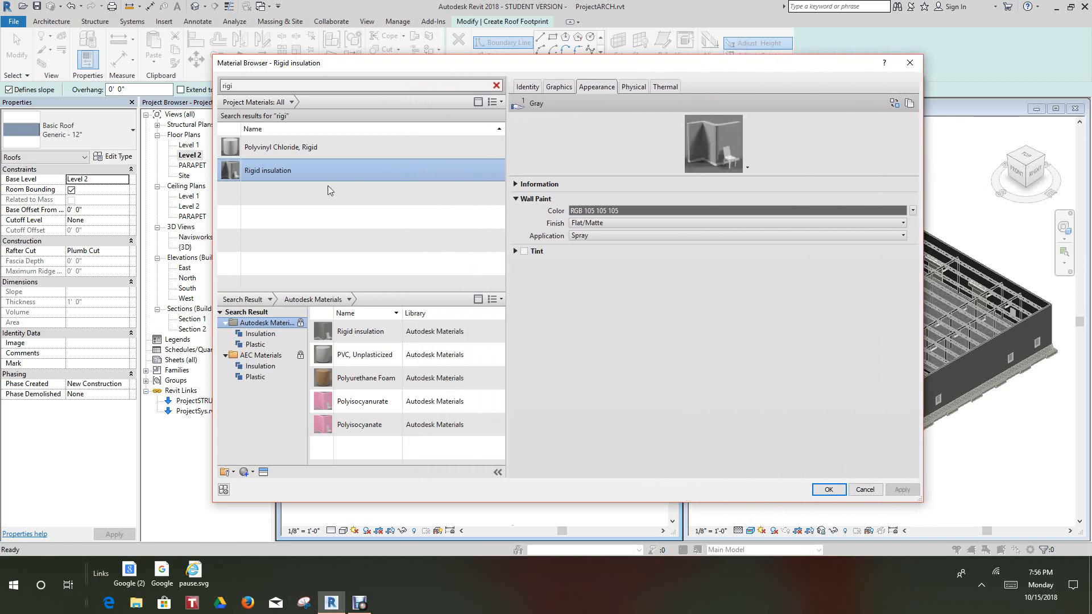
{"action": "double_click", "coordinate": [262, 86]}
{"action": "left_click", "coordinate": [239, 170]}
{"action": "left_click", "coordinate": [830, 490]}
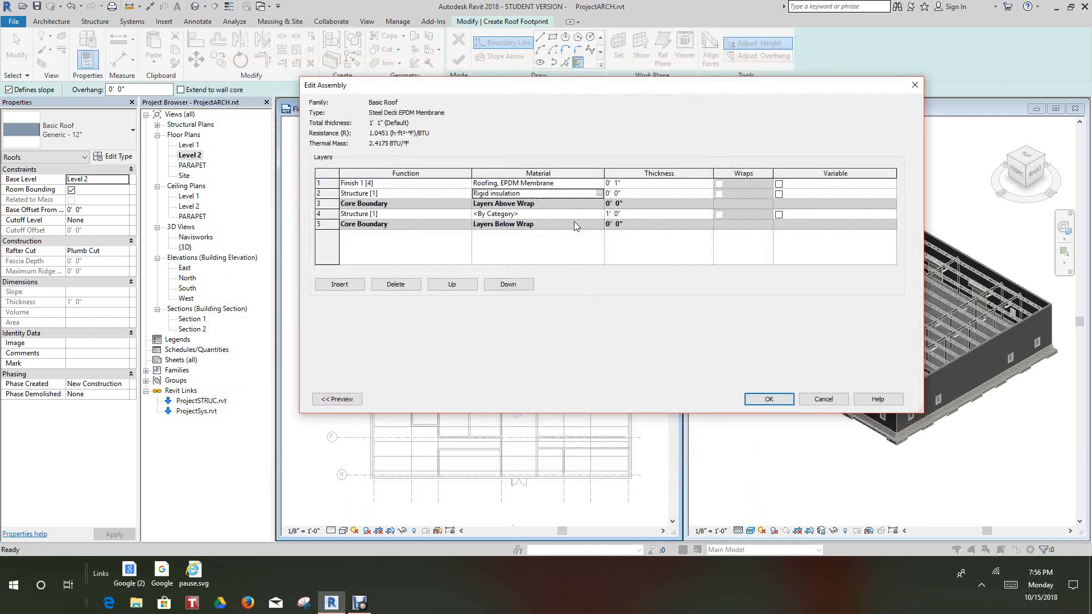
- Set the rigid insulation layer's thickness to 0' 6"
{"action": "left_click", "coordinate": [616, 194]}
{"action": "double_click", "coordinate": [615, 195]}
{"action": "type", "text": "6"}
- Search the materials for "metal" and select Metal Deck for the structure layer inside the core
{"action": "left_click", "coordinate": [569, 214]}
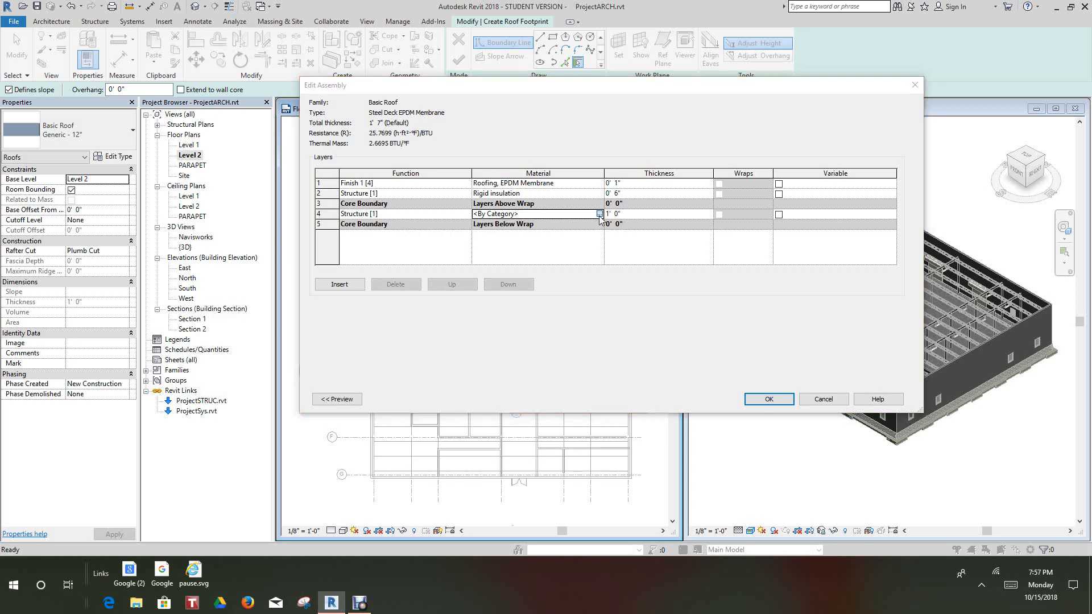
{"action": "left_click", "coordinate": [598, 213]}
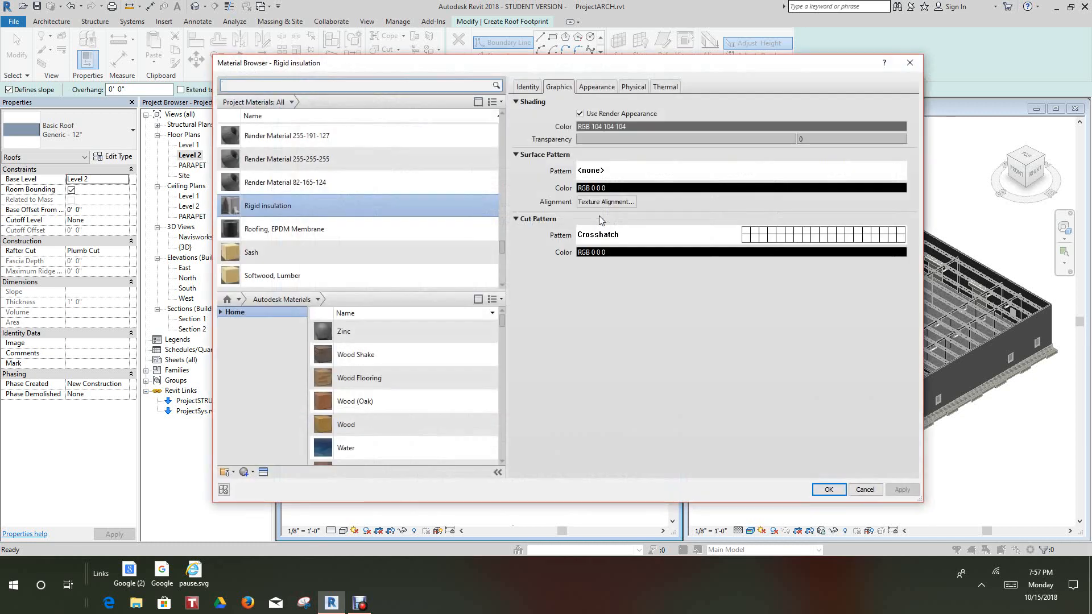
{"action": "left_click", "coordinate": [246, 87]}
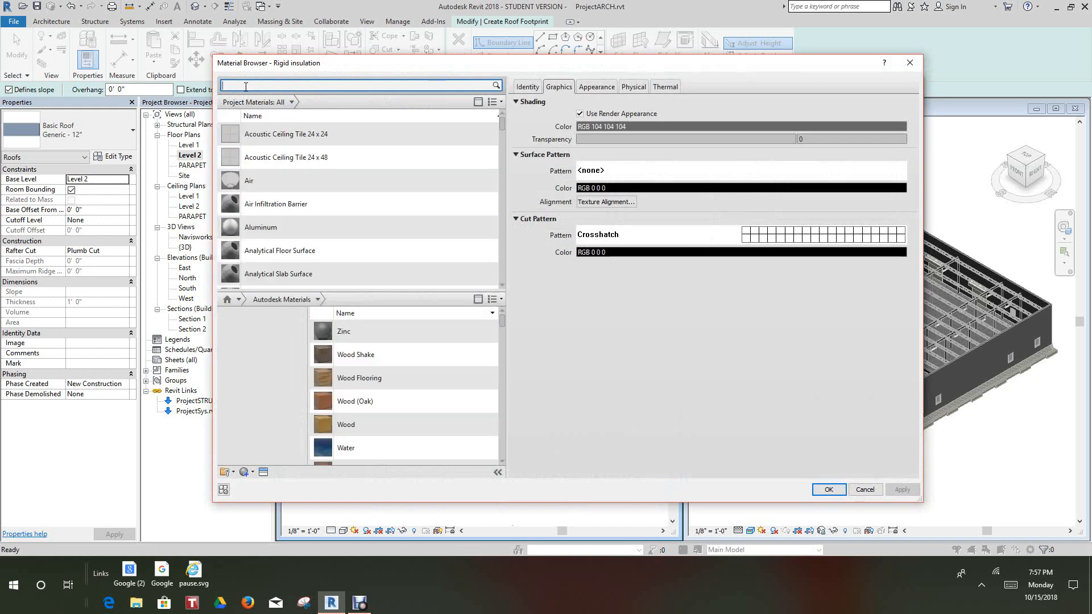
{"action": "type", "text": "metal"}
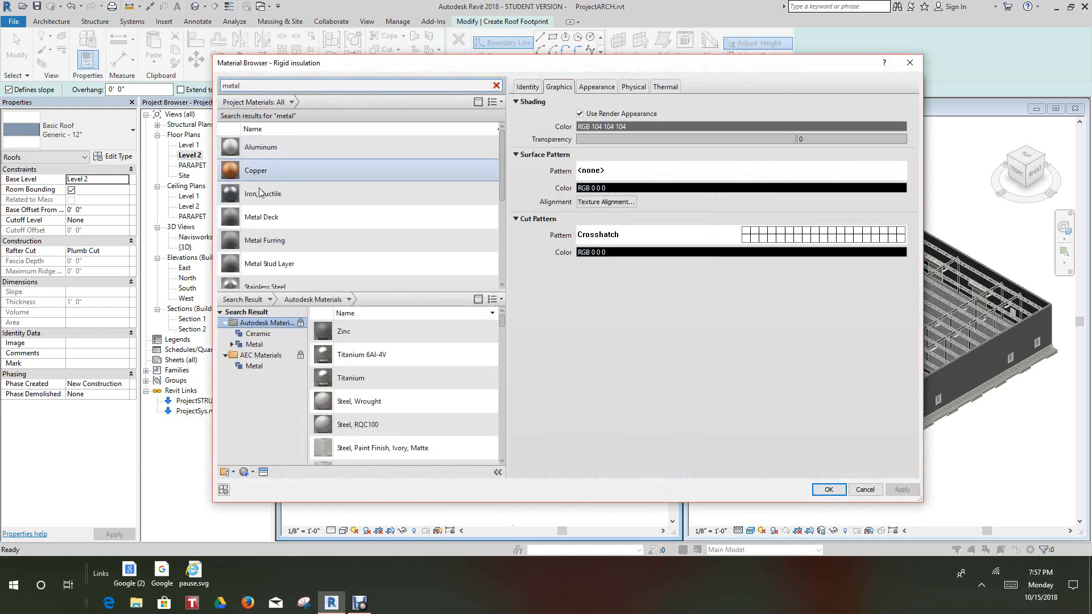
{"action": "left_click", "coordinate": [277, 219]}
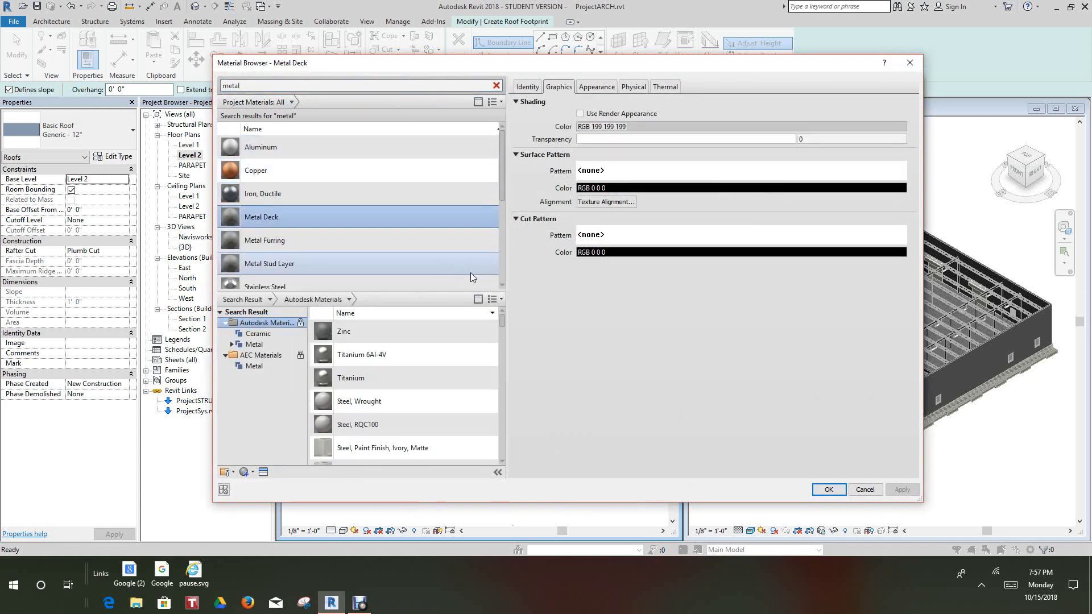
- Use the render appearance for Metal Deck's shading and assign the material to the core structure layer
{"action": "left_click", "coordinate": [590, 87]}
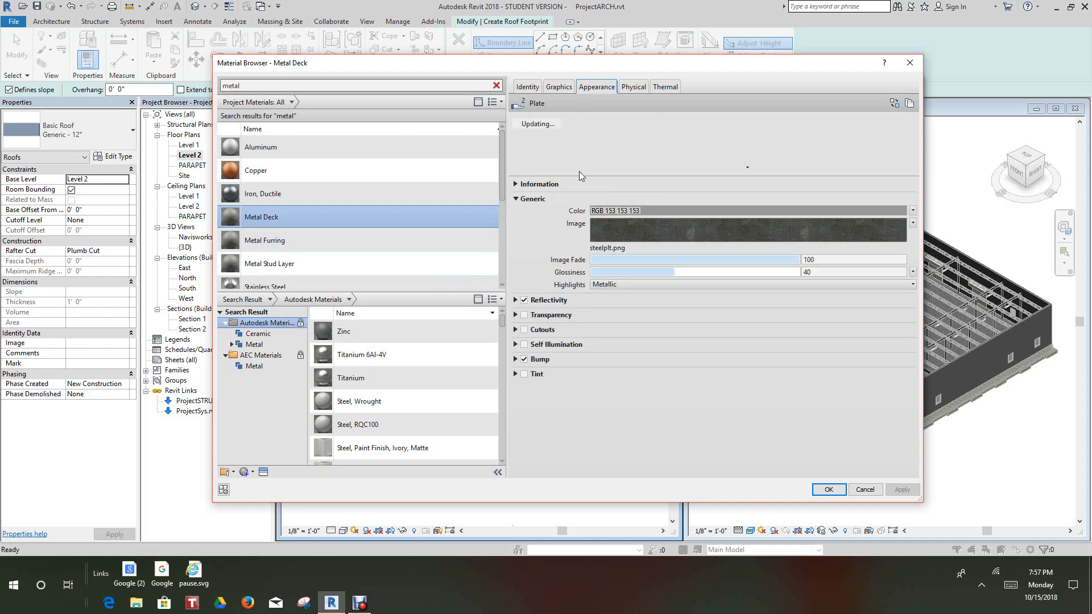
{"action": "left_click", "coordinate": [555, 90]}
{"action": "left_click", "coordinate": [579, 114]}
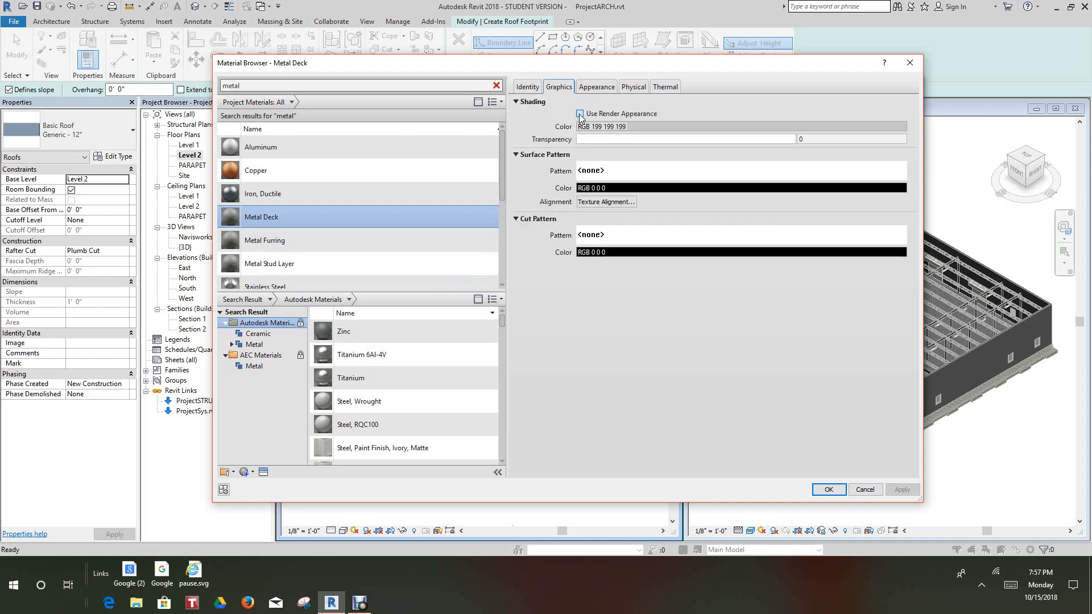
{"action": "left_click", "coordinate": [592, 88]}
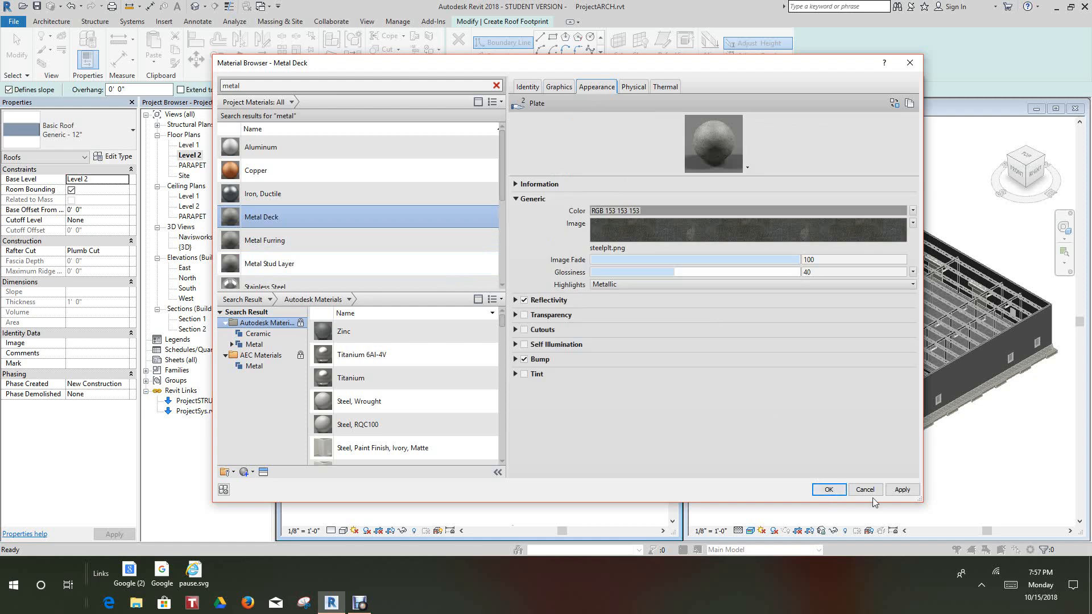
{"action": "left_click", "coordinate": [899, 491]}
{"action": "left_click", "coordinate": [830, 490]}
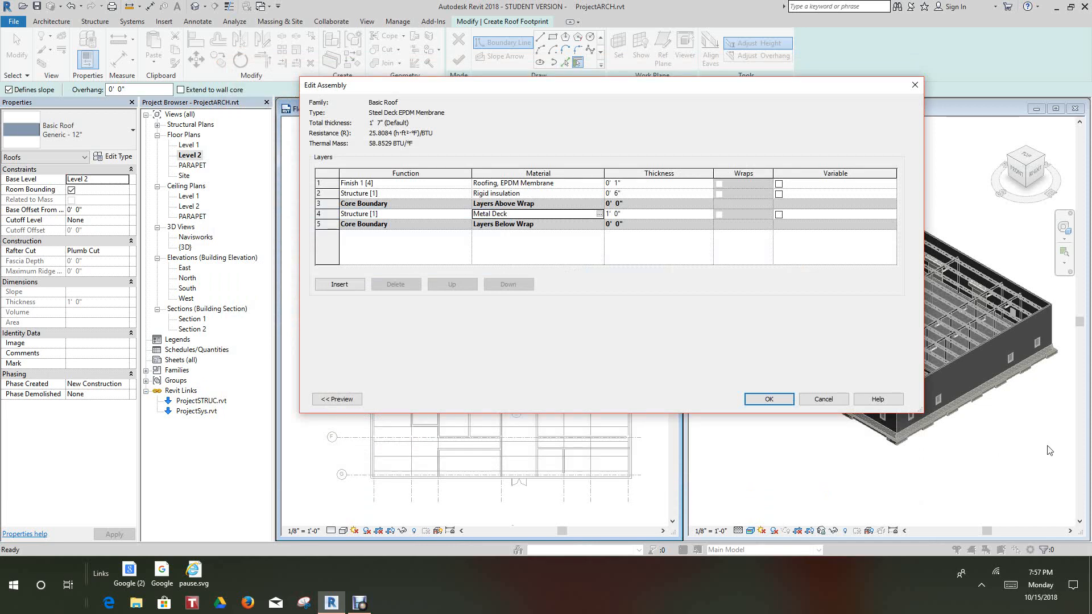
- Change the rigid insulation layer's thickness to 0' 4"
{"action": "left_click", "coordinate": [619, 195]}
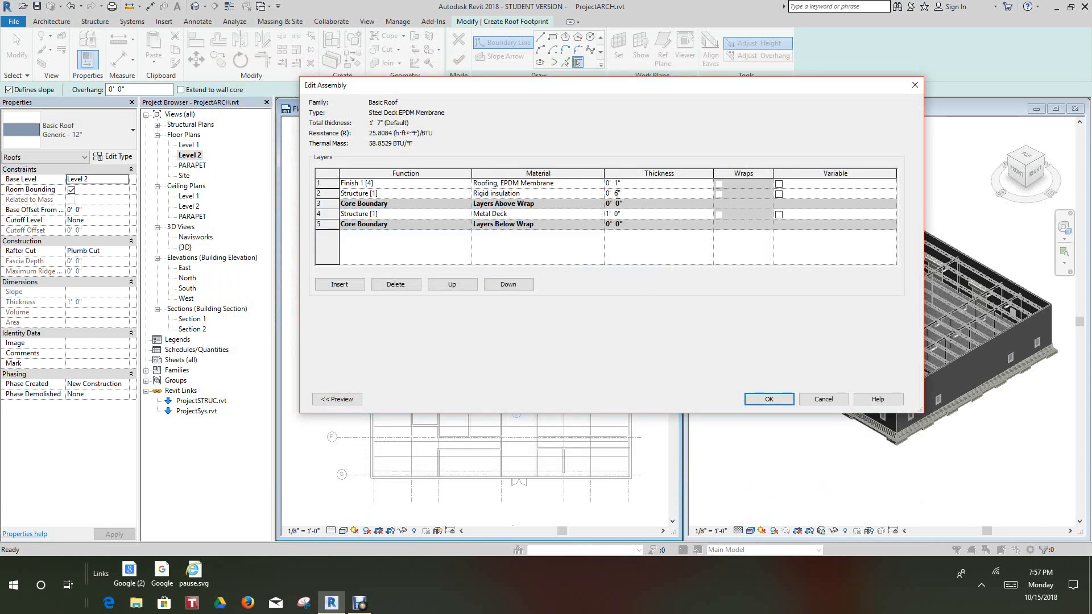
{"action": "type", "text": "6"}
{"action": "double_click", "coordinate": [616, 195]}
{"action": "type", "text": "4"}
{"action": "left_click", "coordinate": [482, 233]}
- Set the Metal Deck layer's thickness to 0' 3"
{"action": "left_click", "coordinate": [619, 214]}
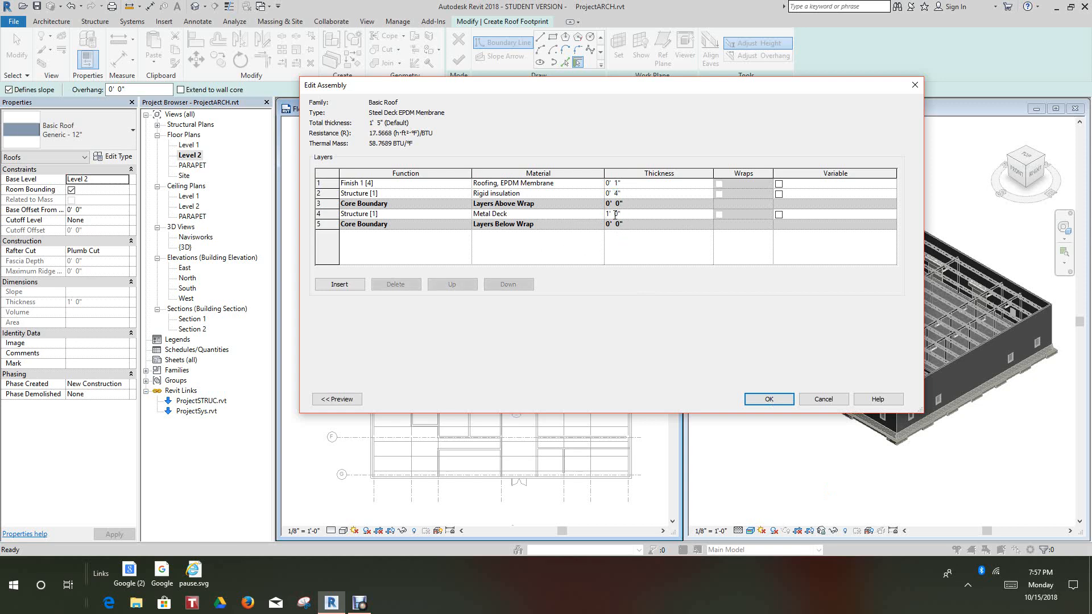
{"action": "double_click", "coordinate": [616, 214]}
{"action": "type", "text": "3"}
{"action": "left_click_drag", "start_coordinate": [617, 216], "coordinate": [605, 215]}
{"action": "type", "text": "3"}
{"action": "left_click", "coordinate": [769, 399]}
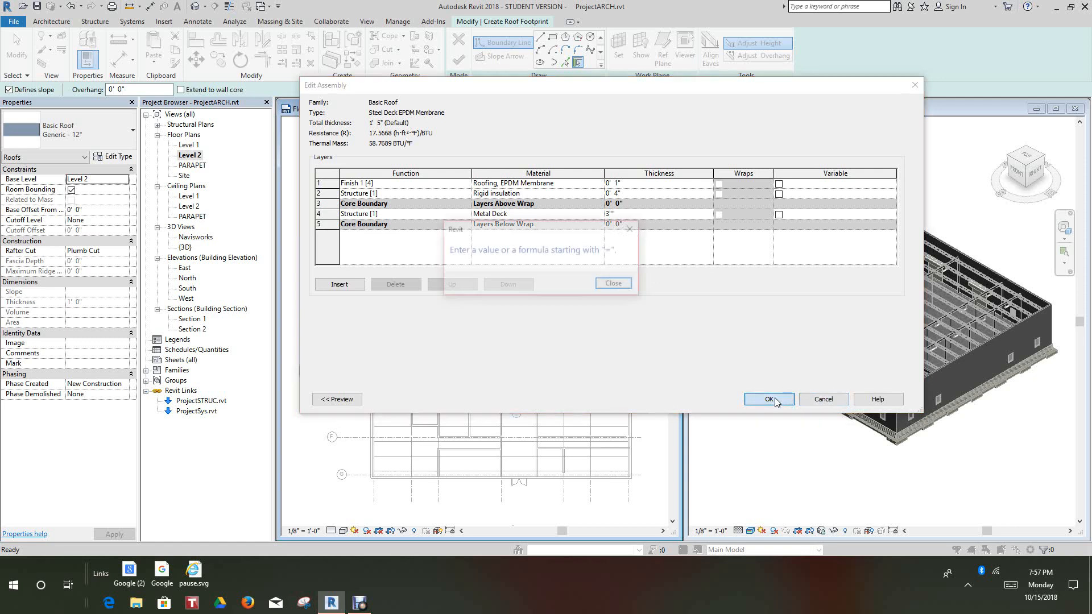
{"action": "left_click", "coordinate": [615, 284]}
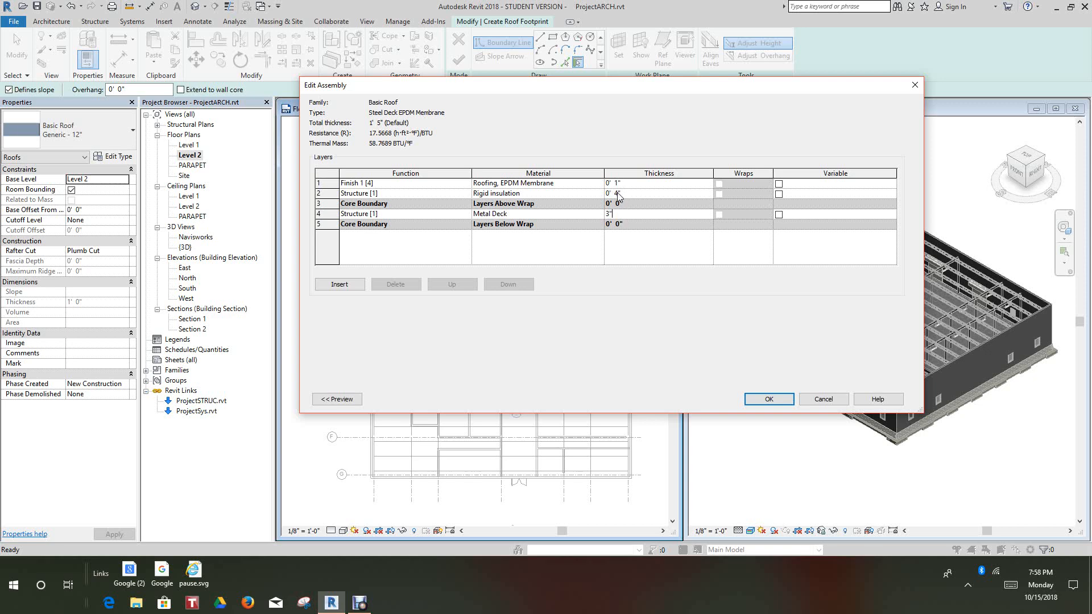
{"action": "key", "text": "Return"}
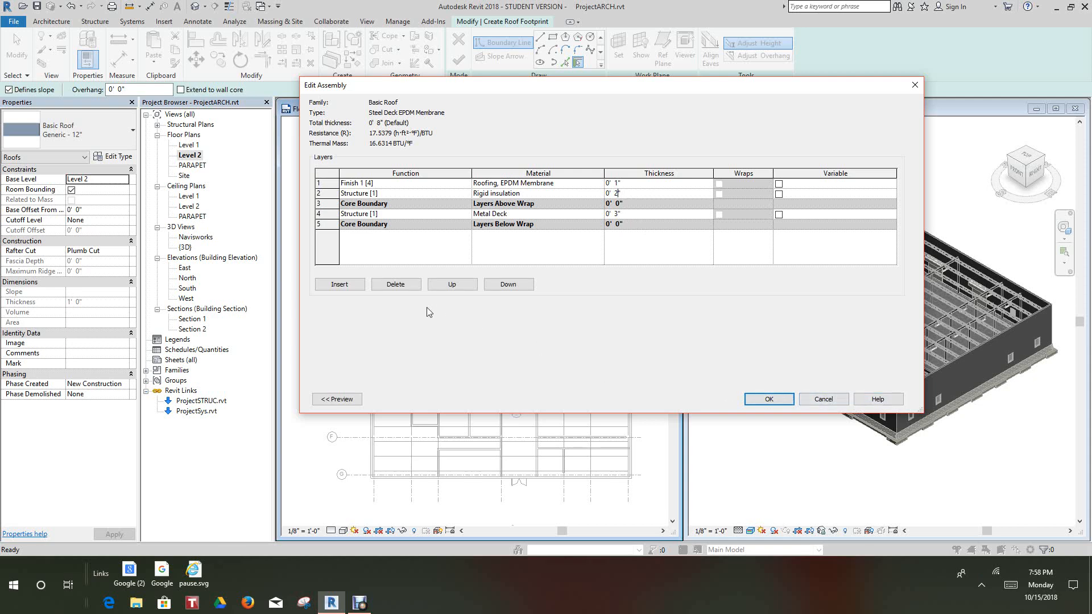
- Accept the assembly with the rigid insulation at 0' 2" thick and review its layers alongside the section preview
{"action": "left_click", "coordinate": [771, 401]}
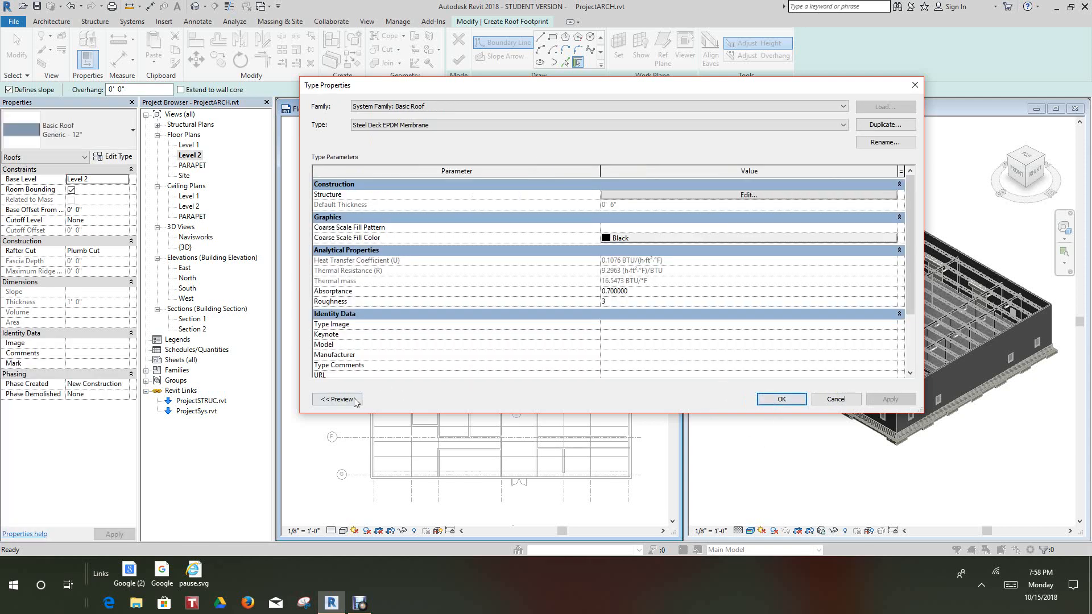
{"action": "left_click", "coordinate": [338, 400]}
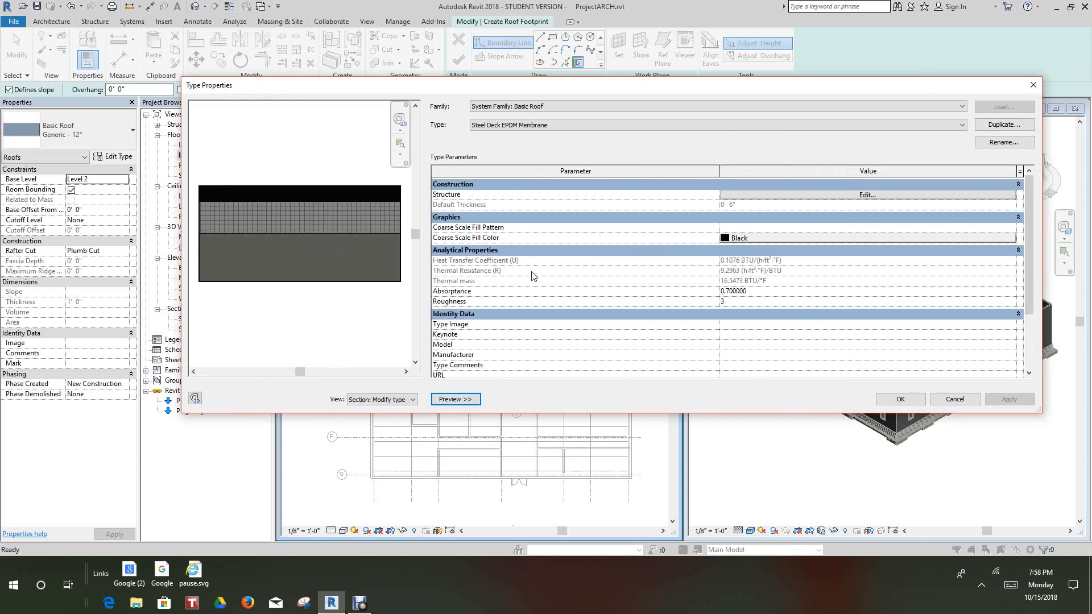
{"action": "left_click", "coordinate": [868, 195]}
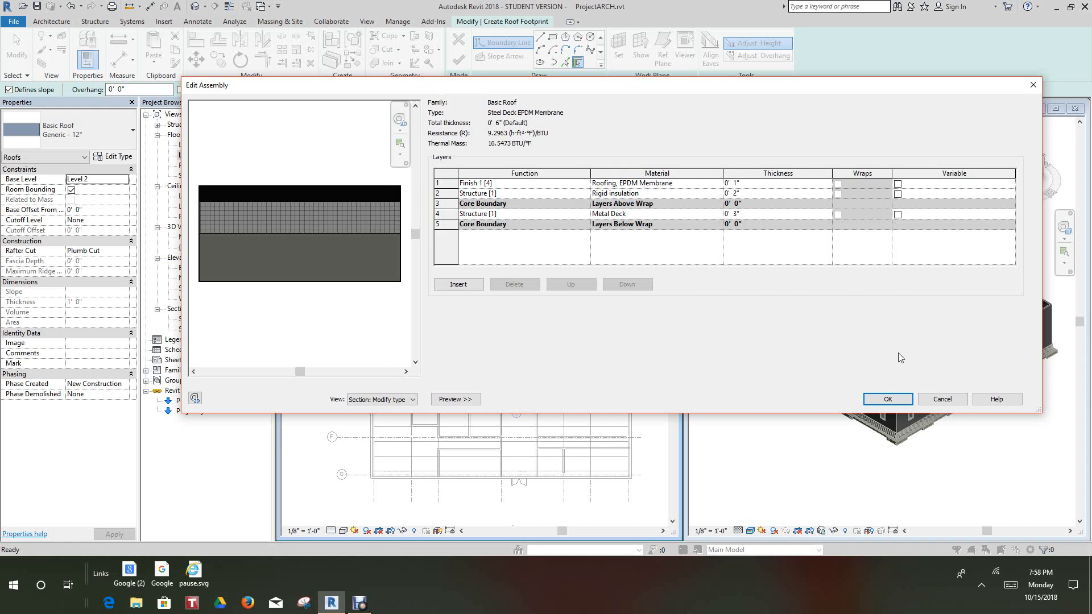
- Accept the layer assembly and the Steel Deck EPDM Membrane type properties for the roof
{"action": "left_click", "coordinate": [901, 401]}
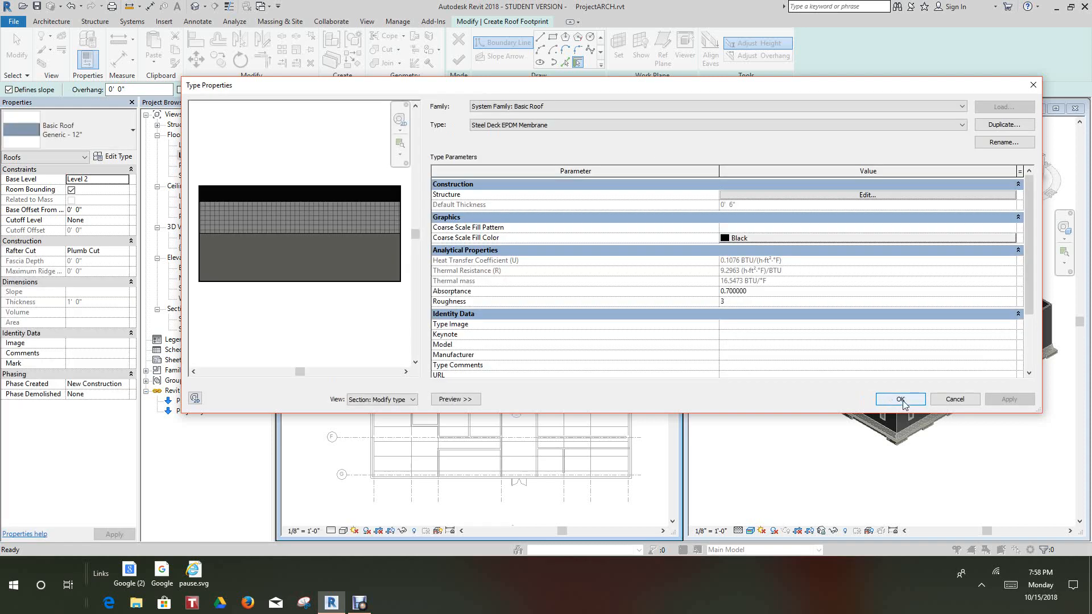
{"action": "left_click", "coordinate": [901, 400]}
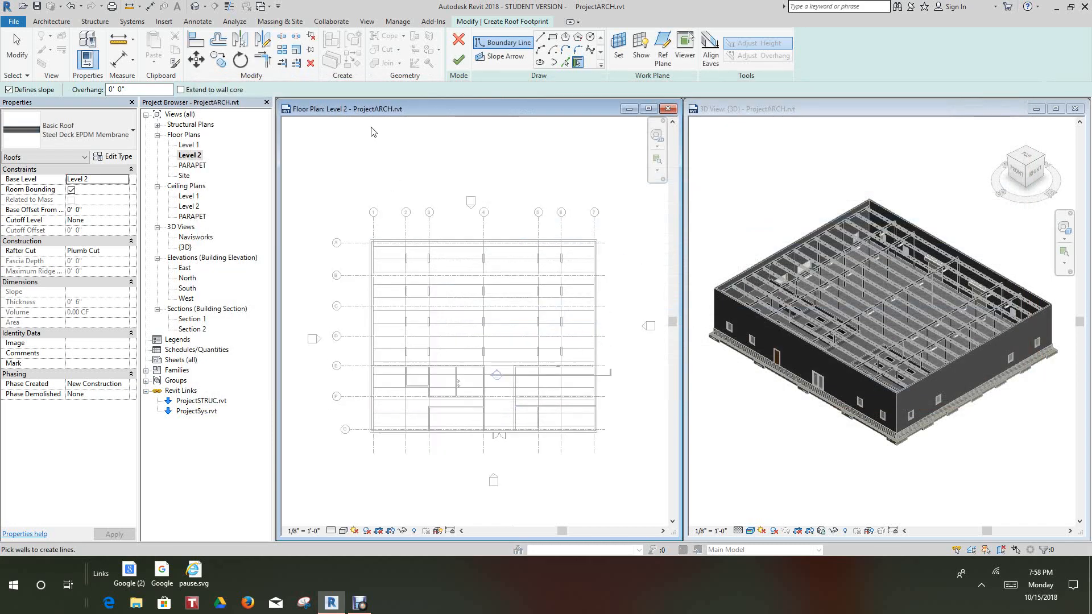
- Pick the exterior walls along grid 1 and grid A as roof footprint boundary lines
{"action": "scroll", "coordinate": [372, 132], "scroll_direction": "down", "scroll_amount": 2}
{"action": "scroll", "coordinate": [391, 189], "scroll_direction": "up", "scroll_amount": 2}
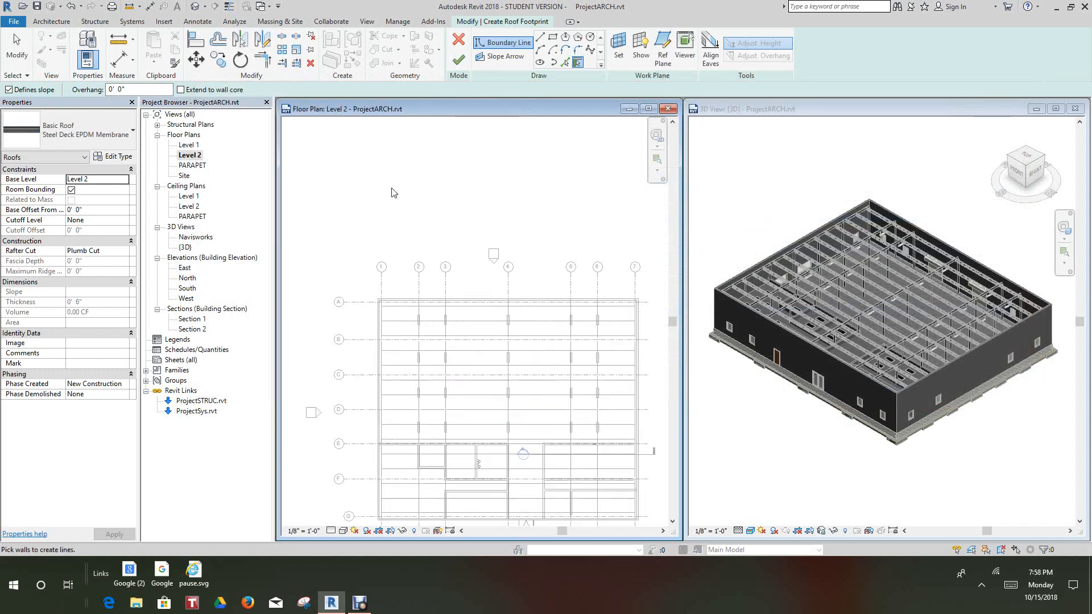
{"action": "middle_click_drag", "start_coordinate": [406, 195], "coordinate": [386, 145]}
{"action": "scroll", "coordinate": [382, 142], "scroll_direction": "down", "scroll_amount": 2}
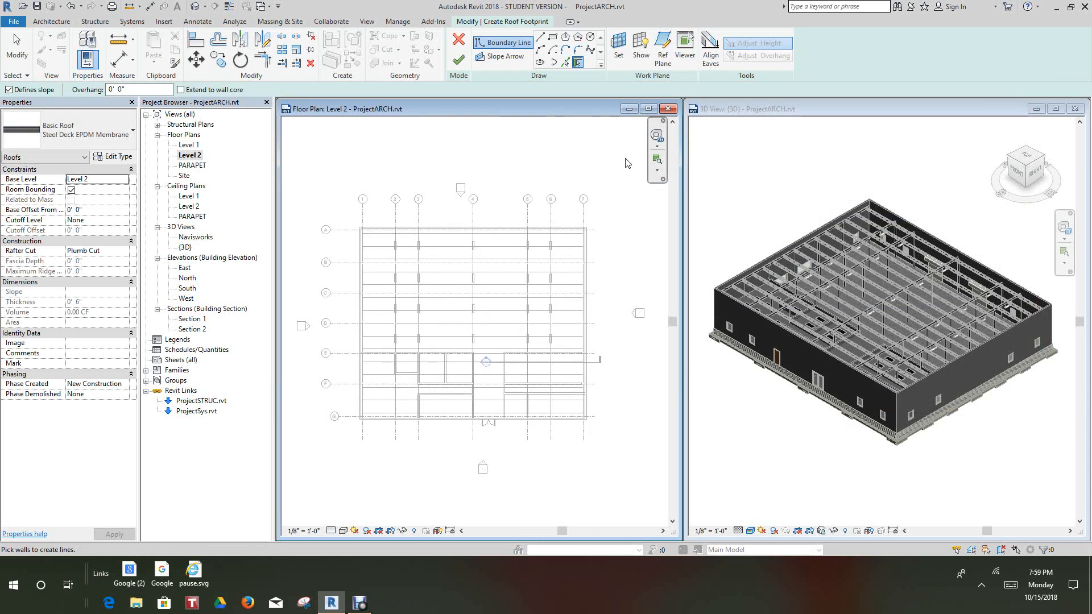
{"action": "scroll", "coordinate": [464, 299], "scroll_direction": "up", "scroll_amount": 2}
{"action": "scroll", "coordinate": [464, 297], "scroll_direction": "down", "scroll_amount": 2}
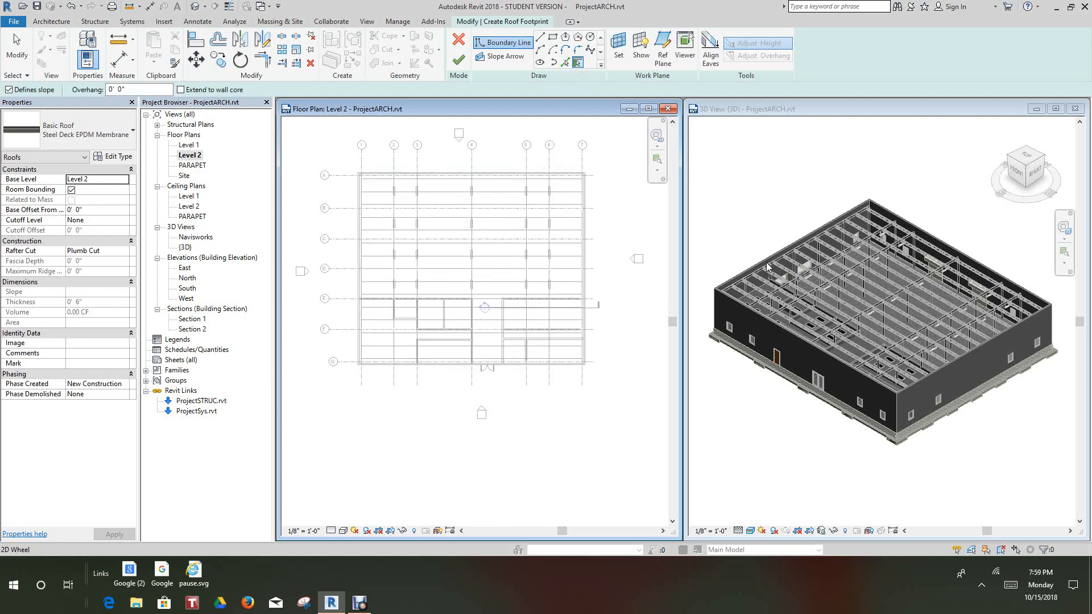
{"action": "left_click", "coordinate": [741, 226]}
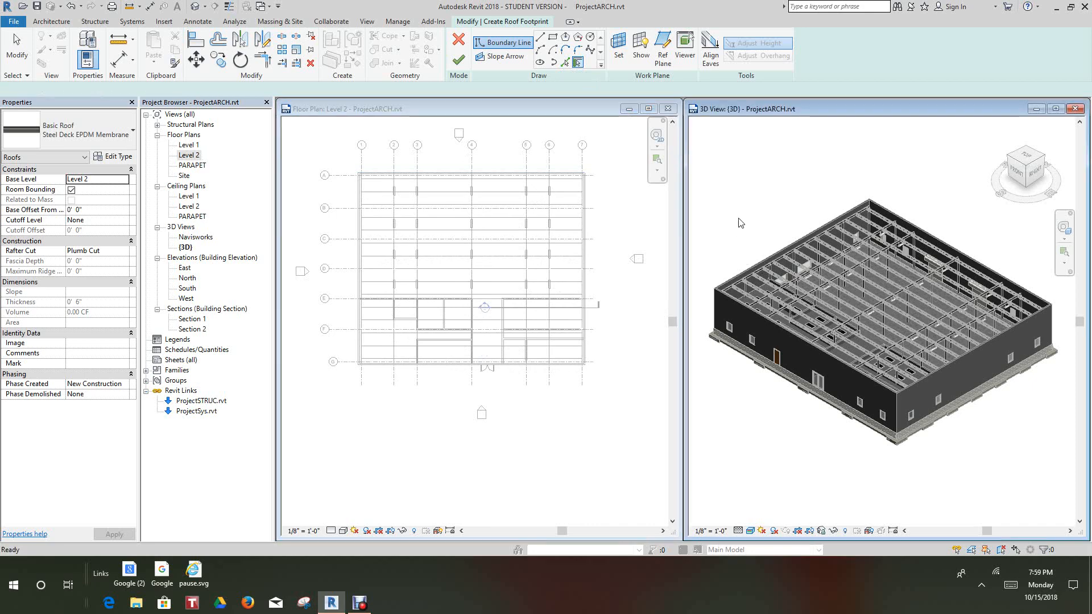
{"action": "scroll", "coordinate": [763, 274], "scroll_direction": "up", "scroll_amount": 3}
{"action": "left_click", "coordinate": [762, 261]}
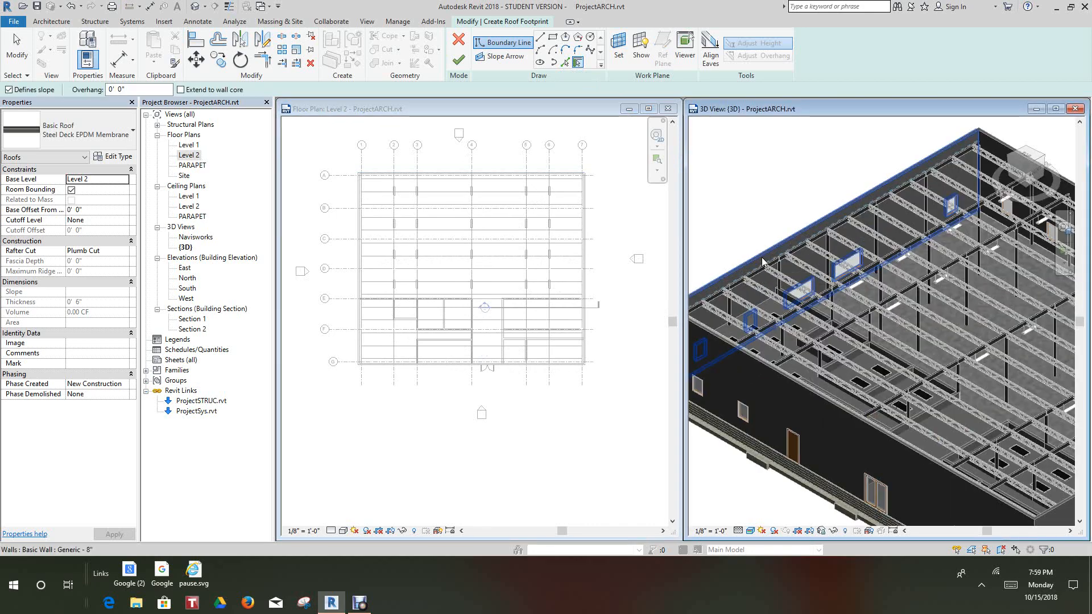
{"action": "scroll", "coordinate": [763, 261], "scroll_direction": "down", "scroll_amount": 5}
{"action": "scroll", "coordinate": [860, 235], "scroll_direction": "up", "scroll_amount": 6}
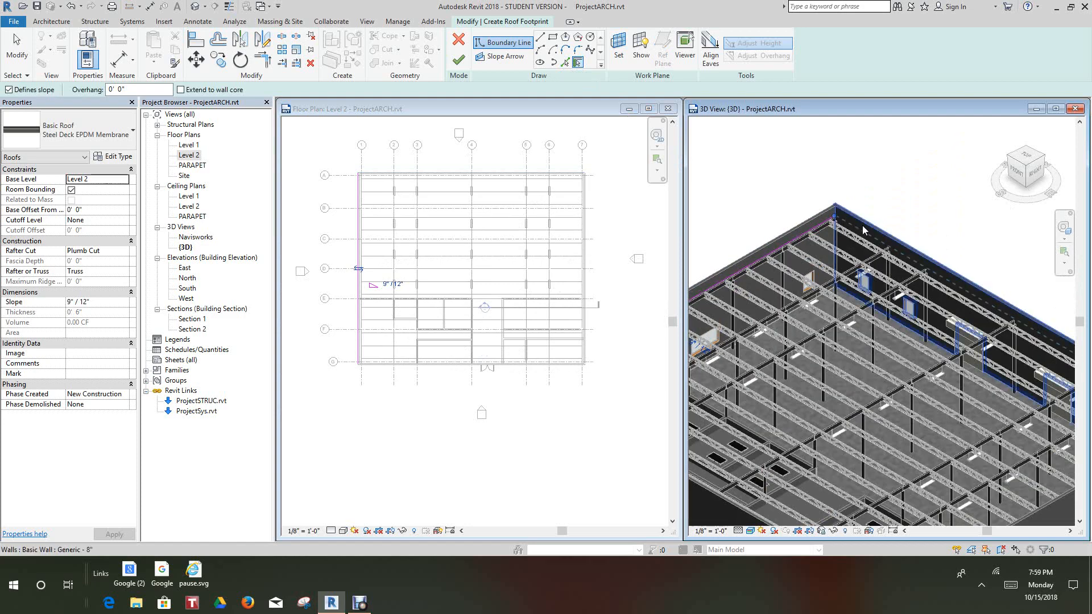
{"action": "left_click", "coordinate": [861, 234]}
{"action": "scroll", "coordinate": [865, 223], "scroll_direction": "down", "scroll_amount": 4}
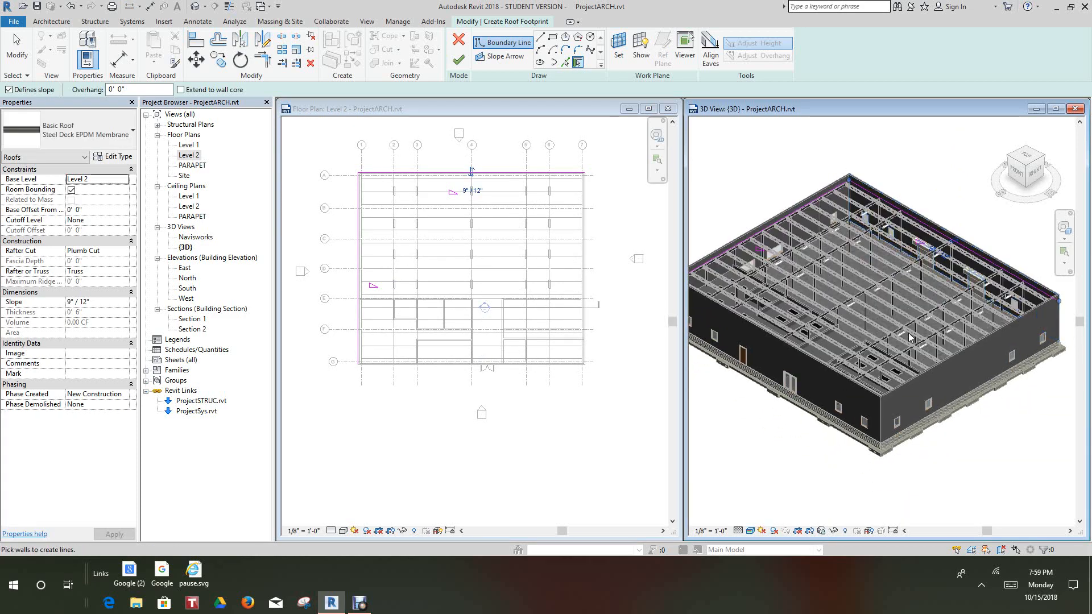
- Pick the exterior walls along grid G and grid 7 to complete the roof footprint boundary
{"action": "scroll", "coordinate": [381, 370], "scroll_direction": "up", "scroll_amount": 5}
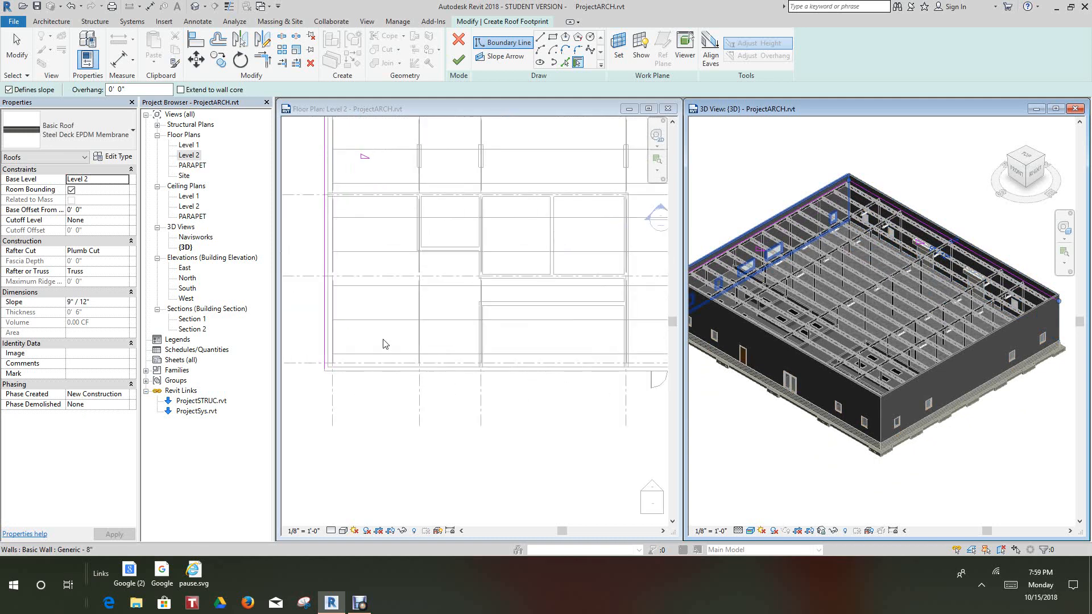
{"action": "left_click", "coordinate": [577, 62]}
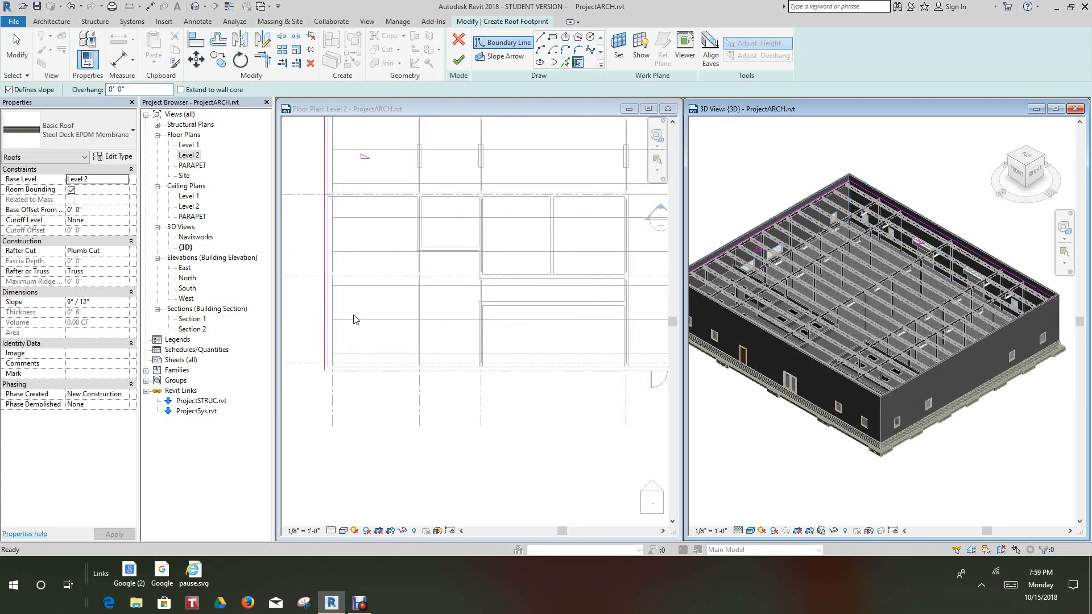
{"action": "left_click", "coordinate": [359, 379]}
{"action": "left_click", "coordinate": [369, 373]}
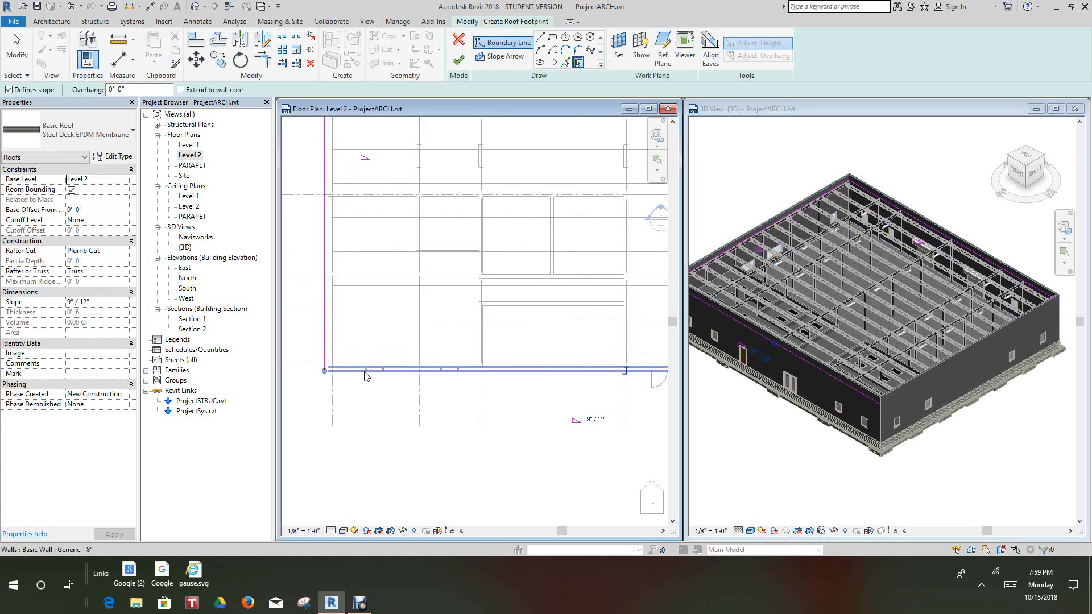
{"action": "scroll", "coordinate": [368, 373], "scroll_direction": "down", "scroll_amount": 4}
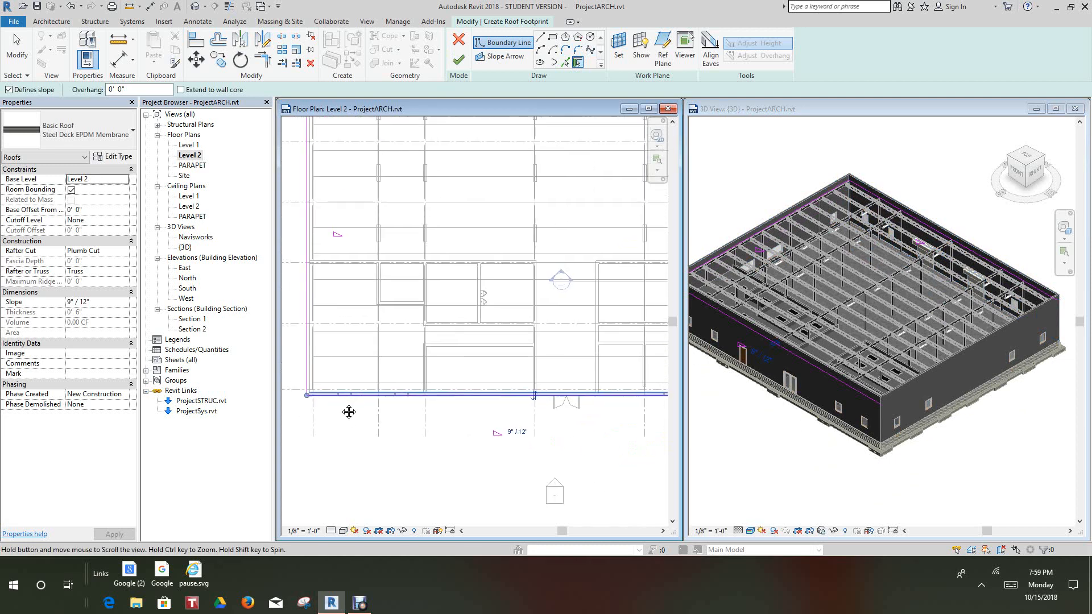
{"action": "scroll", "coordinate": [603, 318], "scroll_direction": "up", "scroll_amount": 3}
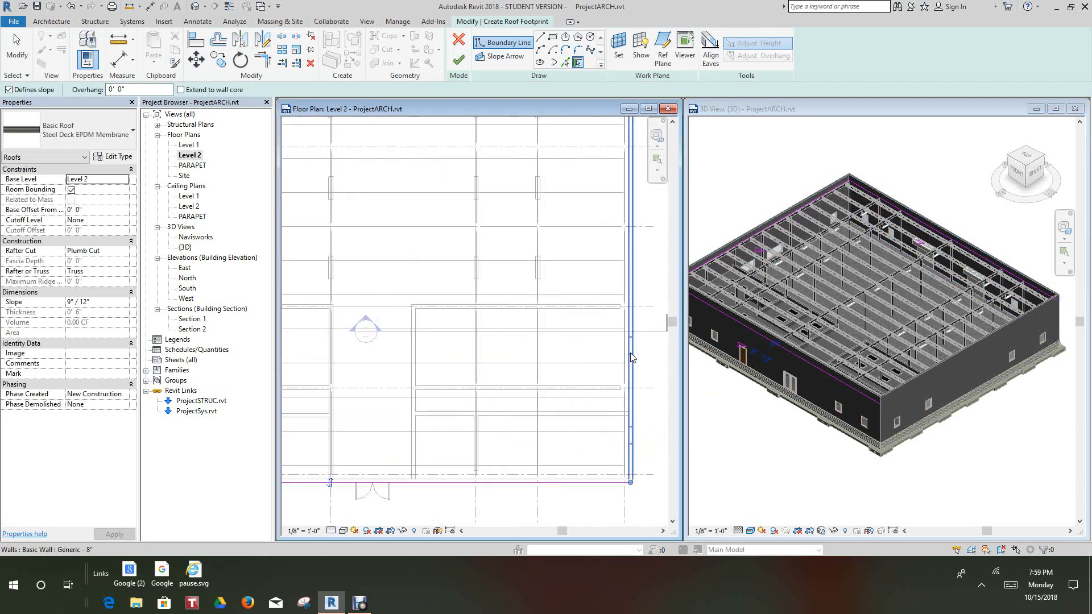
{"action": "left_click", "coordinate": [632, 359]}
{"action": "scroll", "coordinate": [569, 364], "scroll_direction": "down", "scroll_amount": 4}
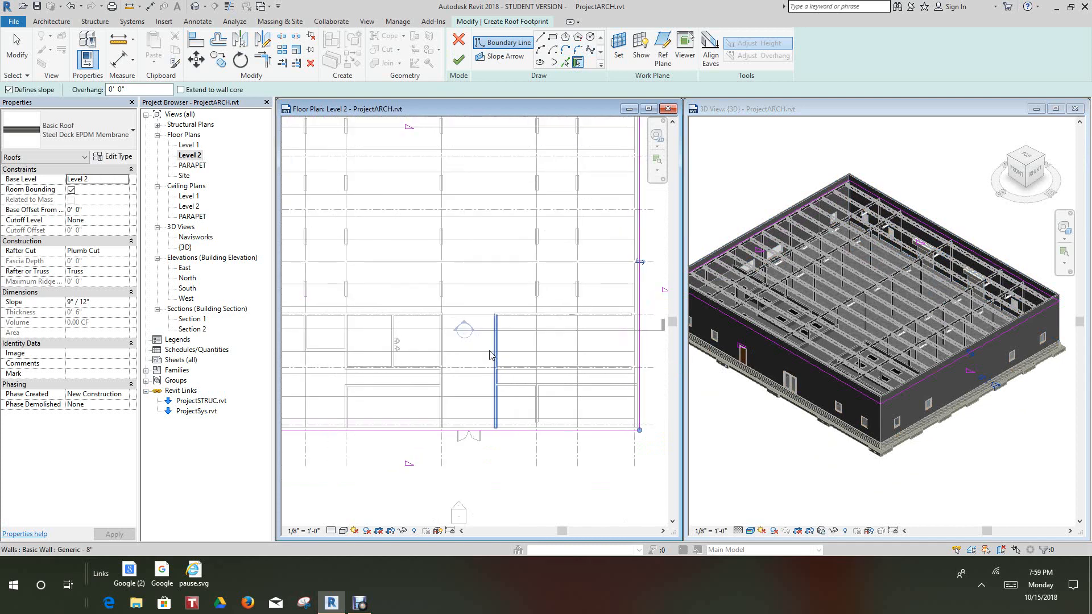
- Align the roof boundary line along grid G with the inner face of its exterior wall
{"action": "scroll", "coordinate": [434, 406], "scroll_direction": "up", "scroll_amount": 2}
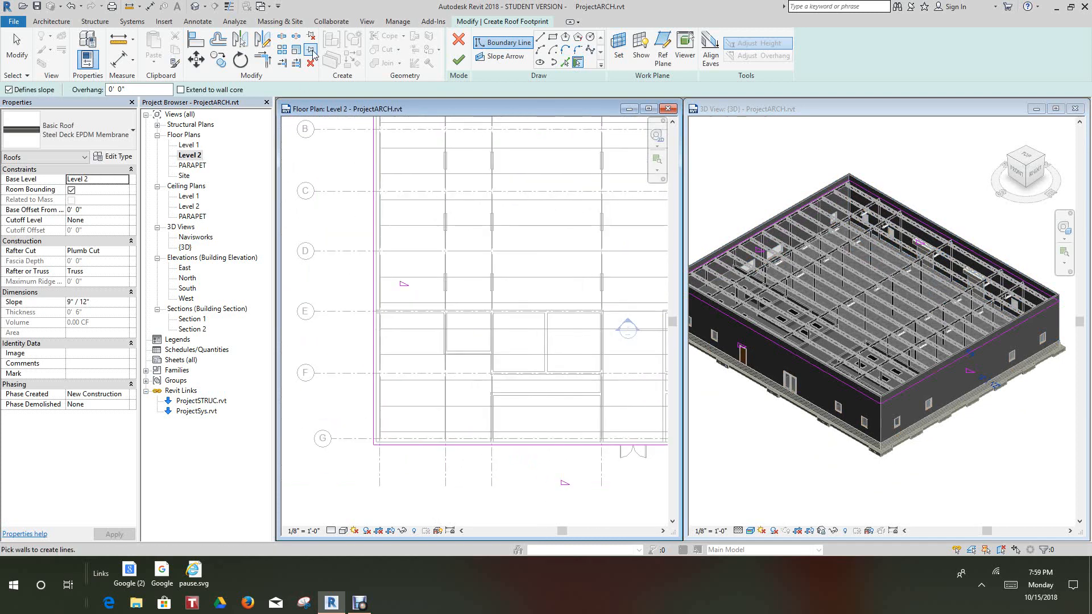
{"action": "left_click", "coordinate": [191, 41]}
{"action": "scroll", "coordinate": [370, 444], "scroll_direction": "up", "scroll_amount": 3}
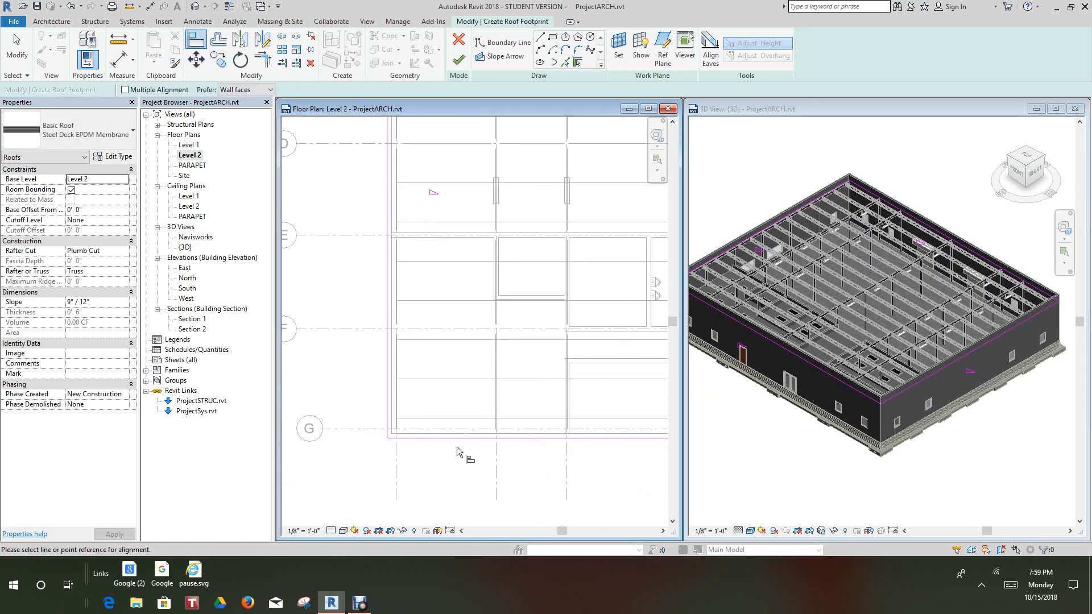
{"action": "left_click", "coordinate": [467, 433]}
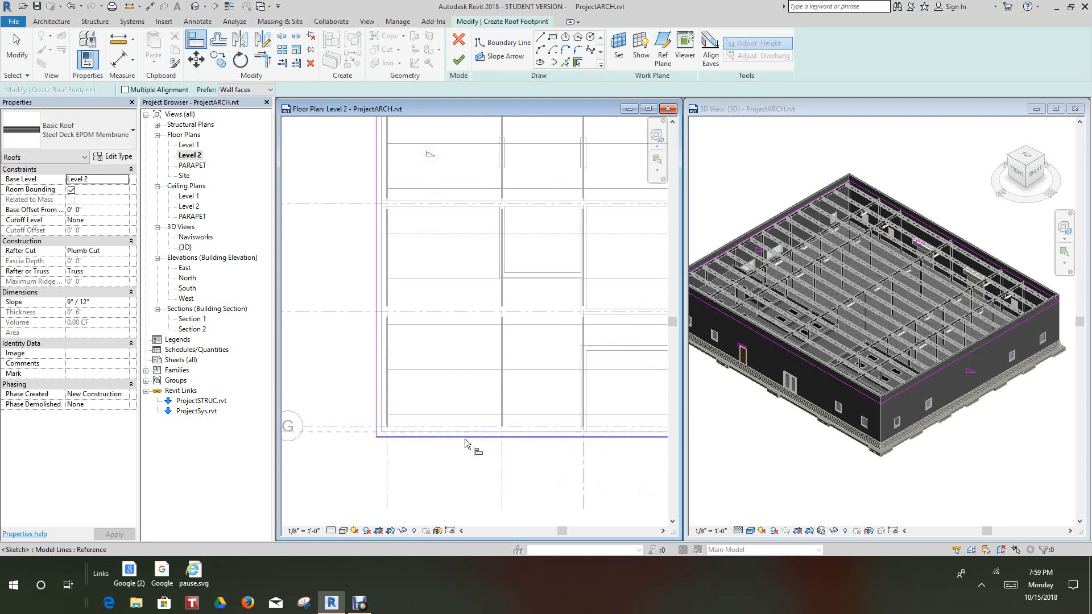
{"action": "left_click", "coordinate": [465, 437]}
{"action": "scroll", "coordinate": [455, 441], "scroll_direction": "down", "scroll_amount": 3}
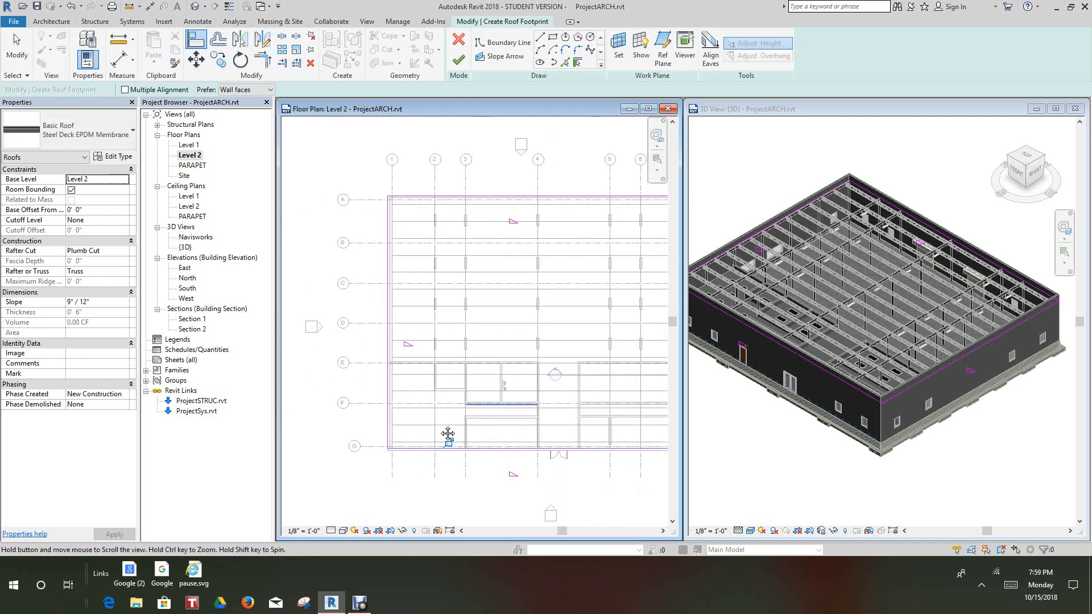
- Align the roof boundary line along grid 7 with the inner face of its exterior wall
{"action": "middle_click_drag", "start_coordinate": [448, 439], "coordinate": [297, 438]}
{"action": "scroll", "coordinate": [515, 366], "scroll_direction": "up", "scroll_amount": 2}
{"action": "scroll", "coordinate": [522, 364], "scroll_direction": "up", "scroll_amount": 2}
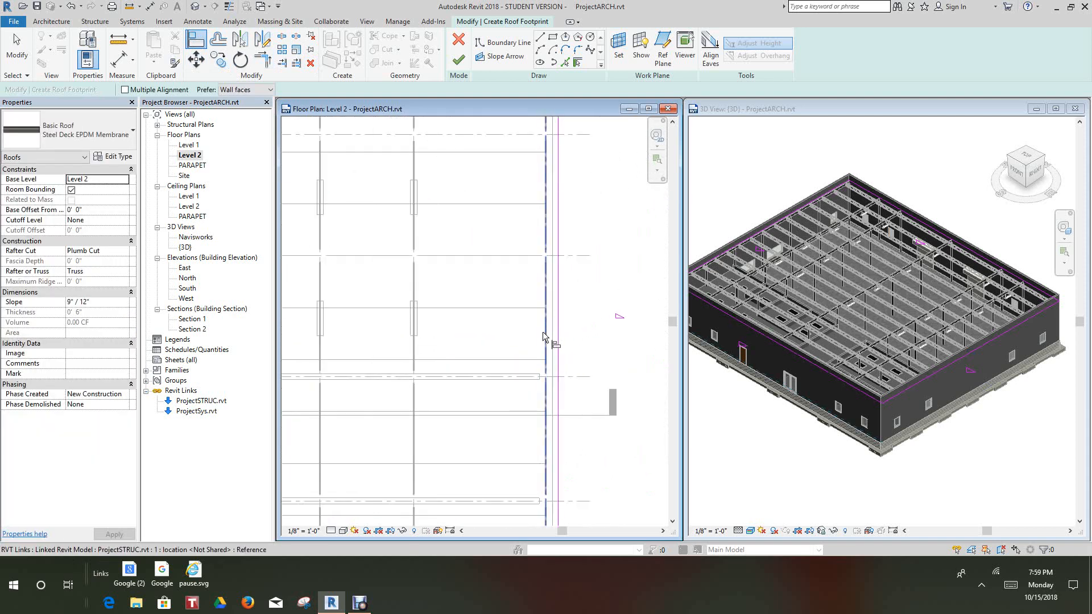
{"action": "scroll", "coordinate": [555, 370], "scroll_direction": "up", "scroll_amount": 2}
{"action": "left_click", "coordinate": [553, 367]}
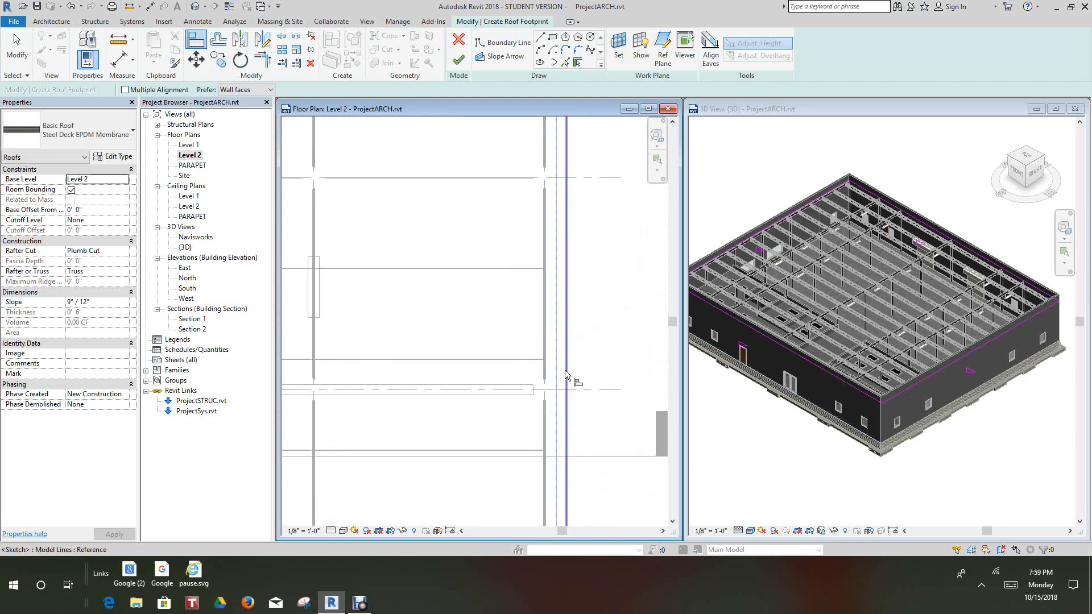
{"action": "left_click", "coordinate": [566, 377]}
{"action": "scroll", "coordinate": [554, 334], "scroll_direction": "down", "scroll_amount": 3}
{"action": "scroll", "coordinate": [552, 317], "scroll_direction": "down", "scroll_amount": 5}
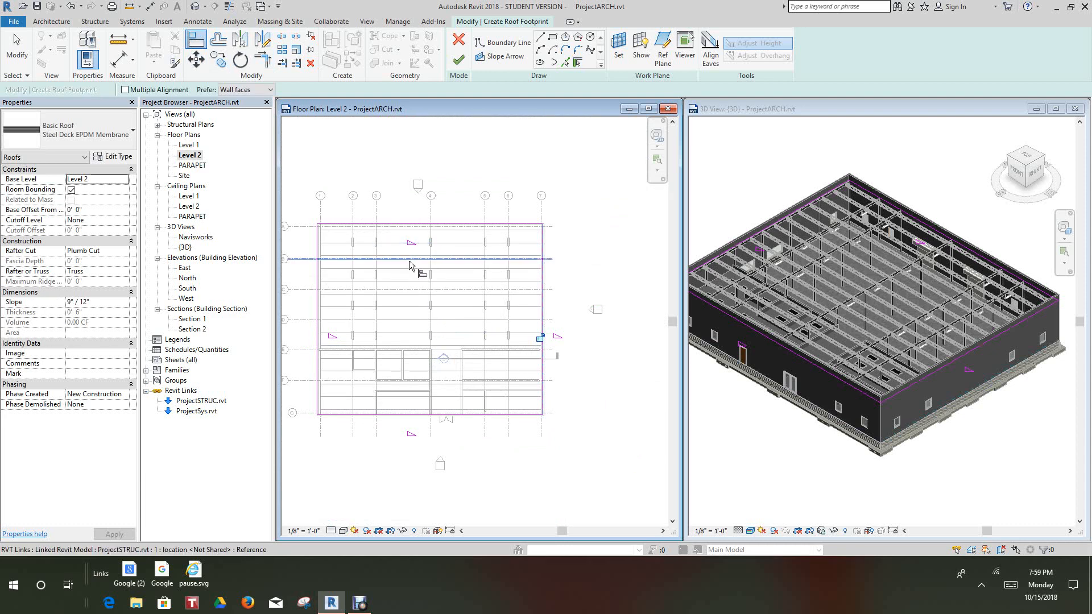
- Set the roof slope to 0" / 12" and finish the footprint sketch
{"action": "left_click", "coordinate": [107, 305]}
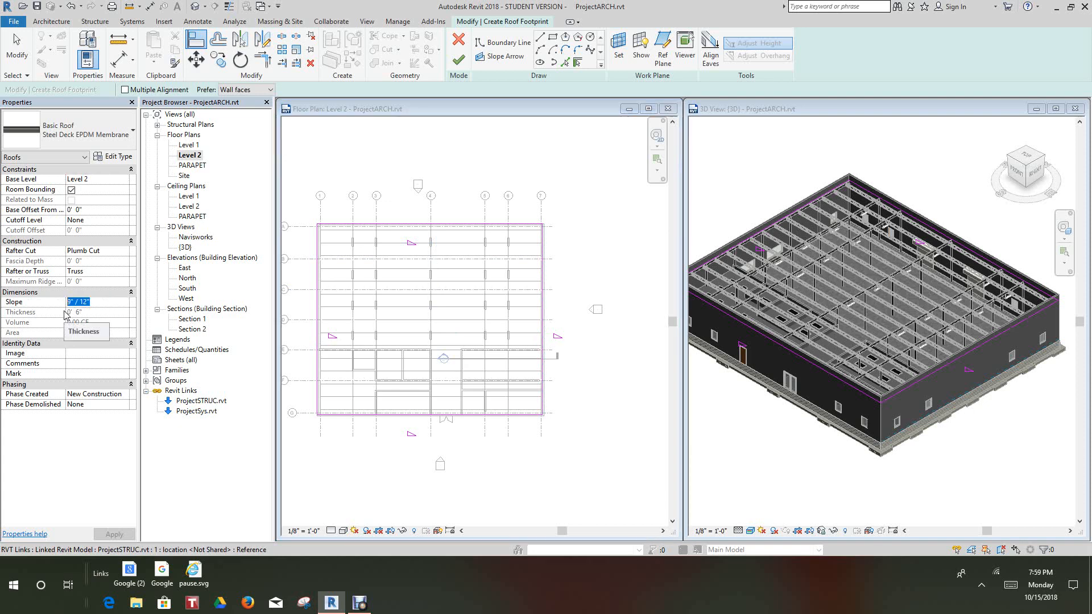
{"action": "type", "text": "0"}
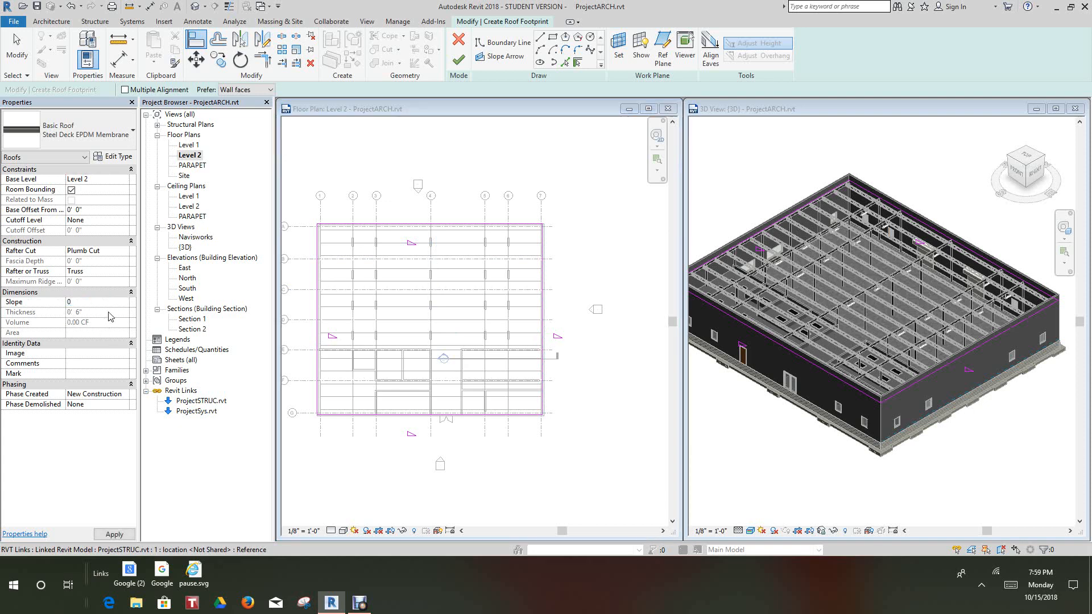
{"action": "key", "text": "Return"}
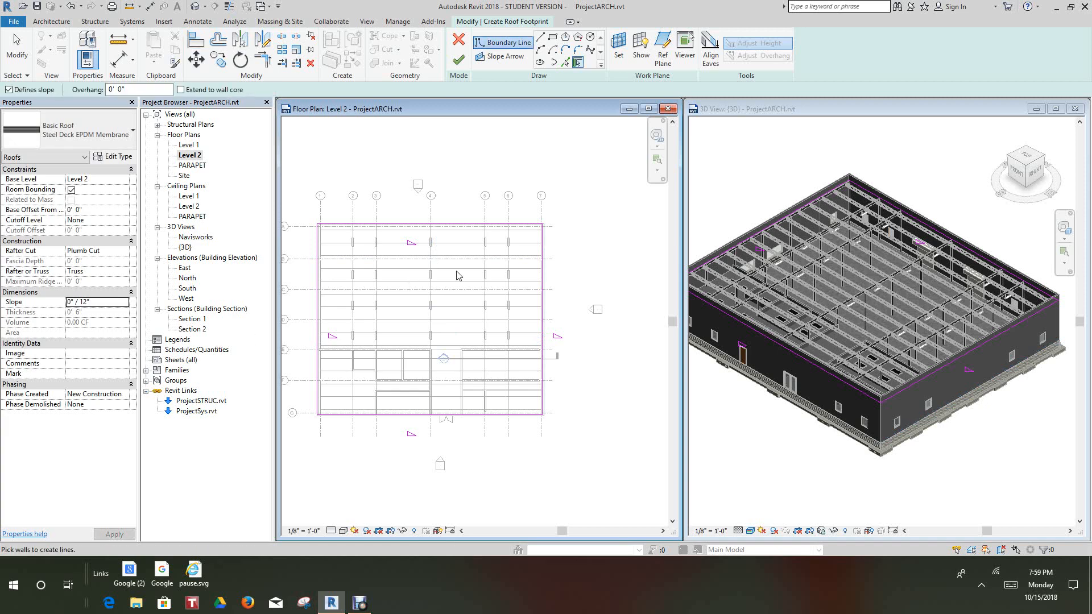
{"action": "left_click", "coordinate": [458, 59]}
- Check the new roof in the Level 2 plan and 3D view, and clear its selection
{"action": "left_click", "coordinate": [755, 170]}
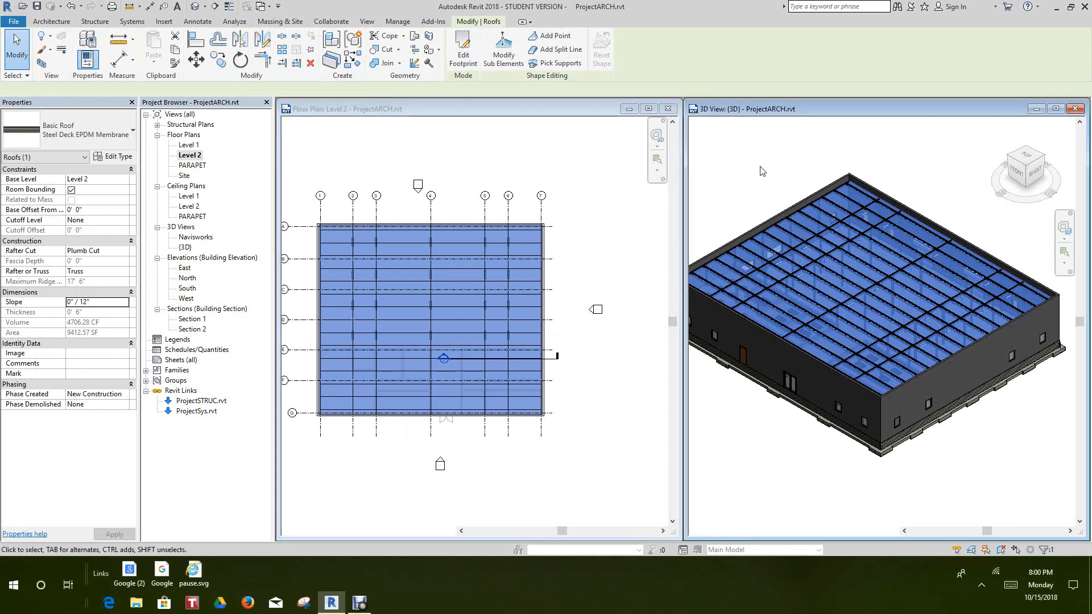
{"action": "left_click", "coordinate": [418, 178]}
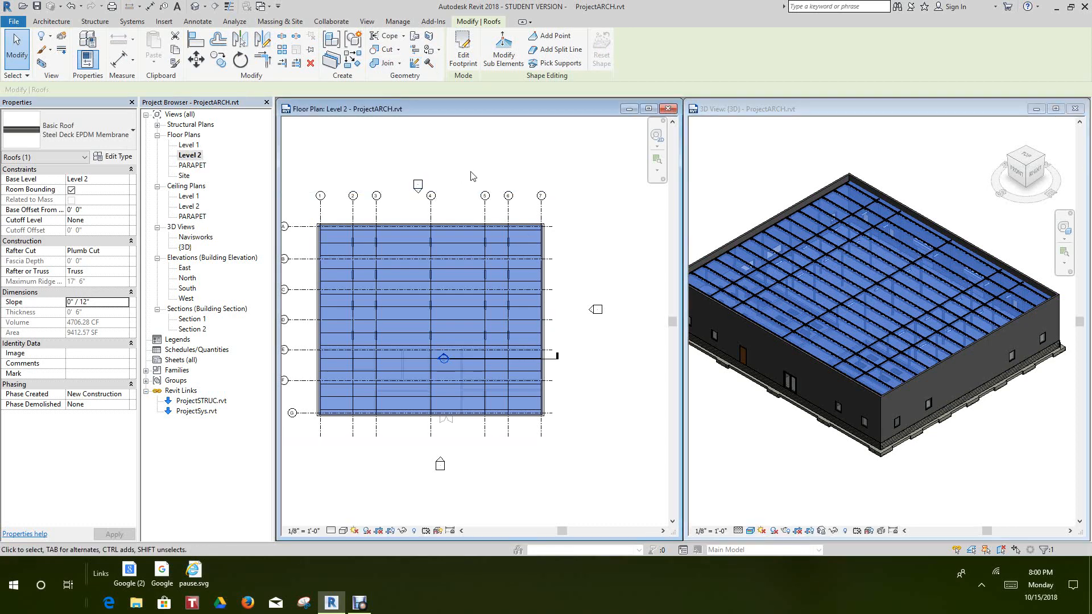
{"action": "scroll", "coordinate": [586, 239], "scroll_direction": "down", "scroll_amount": 3}
{"action": "left_click", "coordinate": [726, 437]}
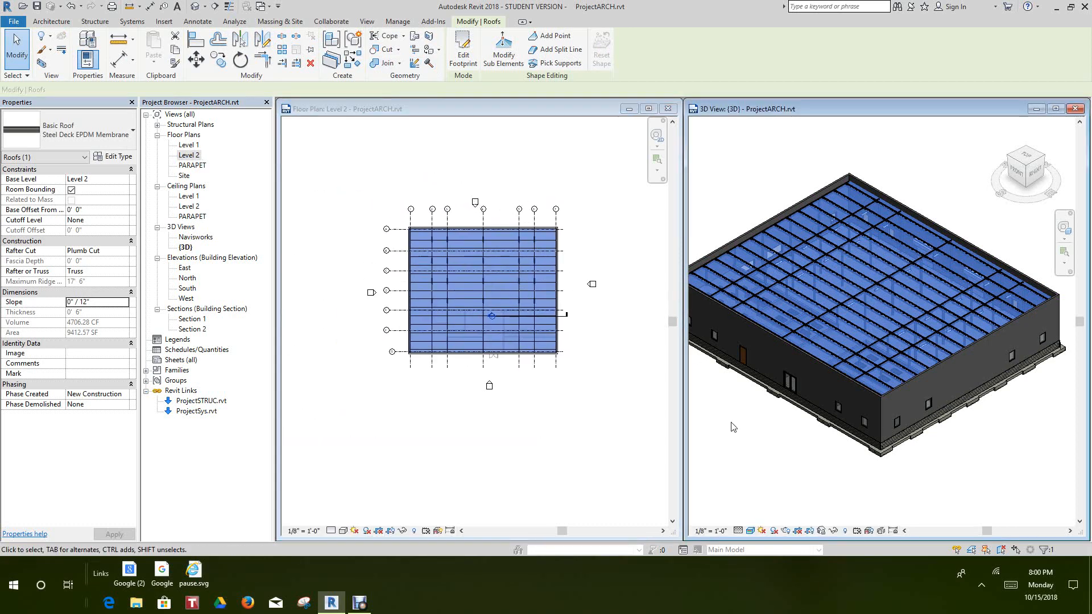
{"action": "middle_click_drag", "start_coordinate": [732, 427], "coordinate": [726, 427]}
{"action": "scroll", "coordinate": [617, 344], "scroll_direction": "down", "scroll_amount": 2}
{"action": "scroll", "coordinate": [612, 336], "scroll_direction": "up", "scroll_amount": 2}
{"action": "scroll", "coordinate": [536, 164], "scroll_direction": "up", "scroll_amount": 1}
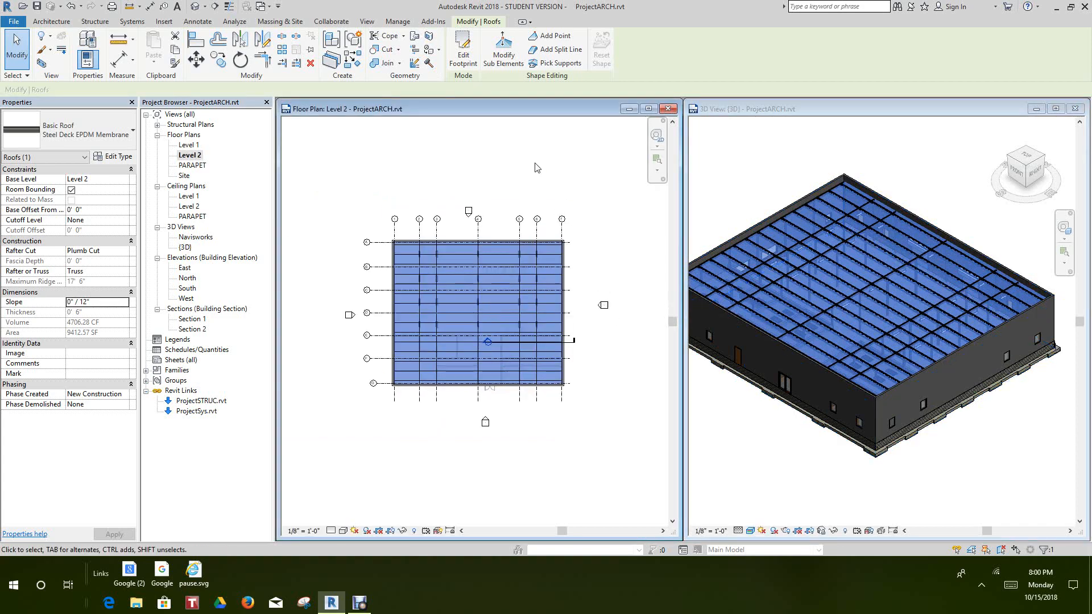
{"action": "right_click", "coordinate": [531, 164]}
{"action": "left_click", "coordinate": [569, 172]}
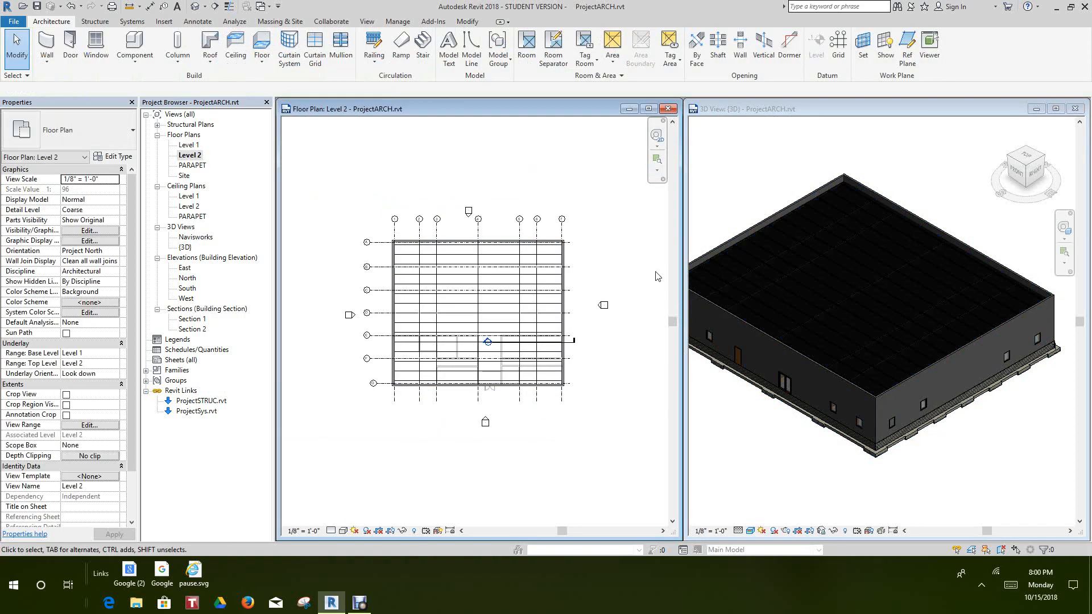
- Examine the roof surface and its edges along the parapet walls in the 3D view
{"action": "scroll", "coordinate": [637, 275], "scroll_direction": "up", "scroll_amount": 2}
{"action": "scroll", "coordinate": [750, 254], "scroll_direction": "up", "scroll_amount": 2}
{"action": "scroll", "coordinate": [749, 253], "scroll_direction": "up", "scroll_amount": 4}
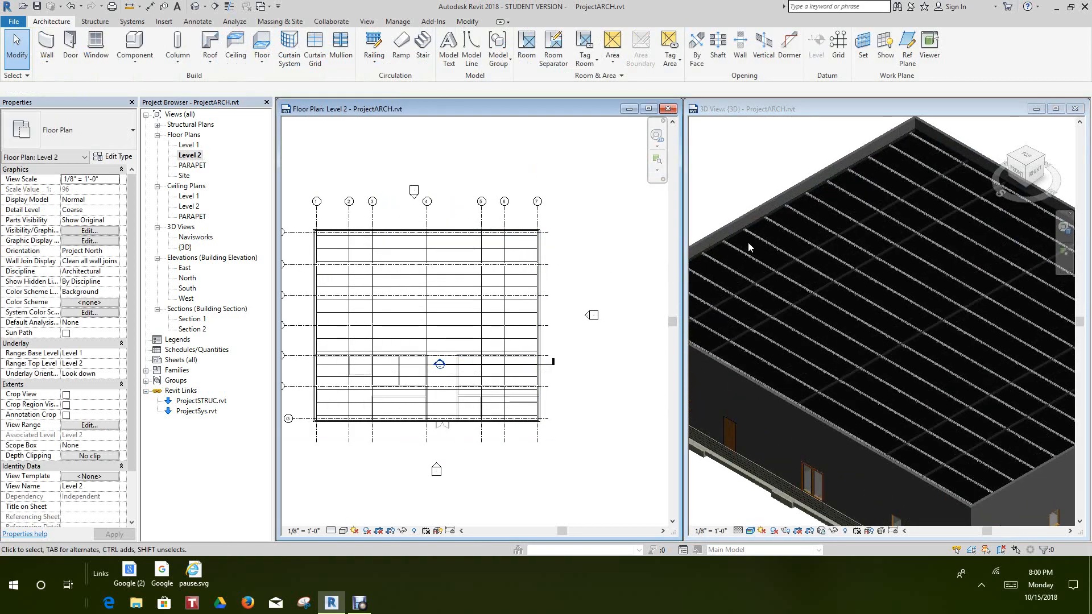
{"action": "left_click", "coordinate": [742, 240]}
{"action": "scroll", "coordinate": [742, 240], "scroll_direction": "down", "scroll_amount": 6}
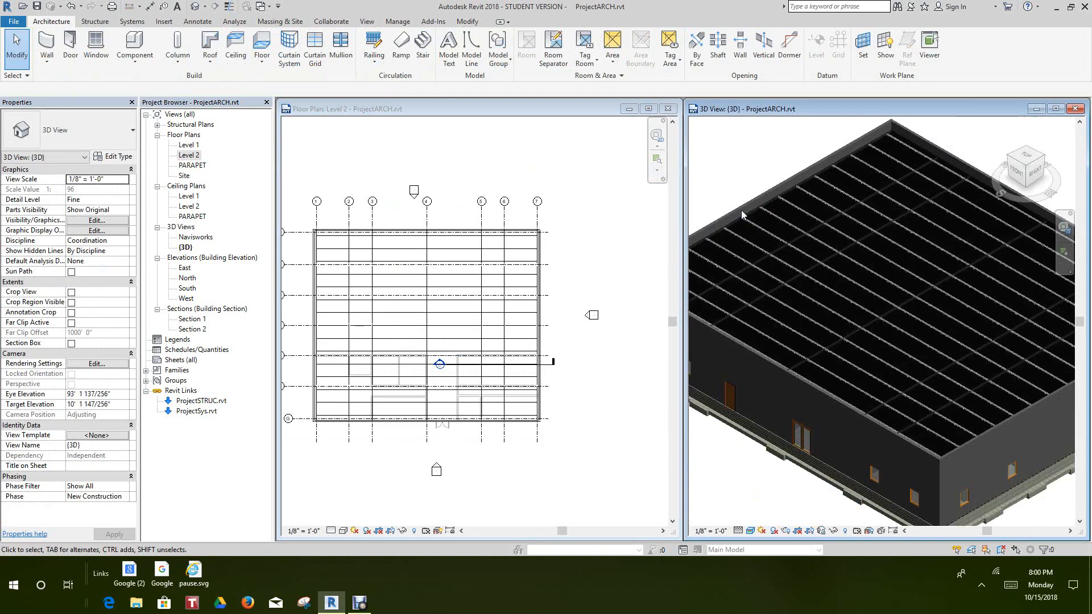
{"action": "scroll", "coordinate": [554, 366], "scroll_direction": "up", "scroll_amount": 6}
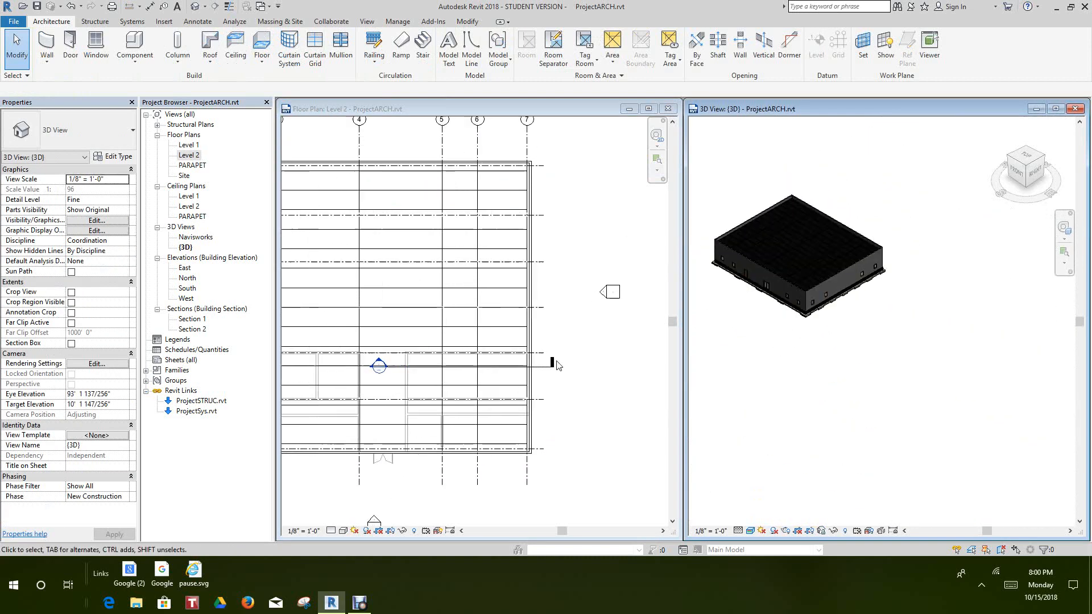
- Locate the Section 1 marker in the Level 2 floor plan
{"action": "left_click", "coordinate": [556, 374]}
{"action": "scroll", "coordinate": [557, 374], "scroll_direction": "down", "scroll_amount": 6}
{"action": "scroll", "coordinate": [425, 382], "scroll_direction": "up", "scroll_amount": 3}
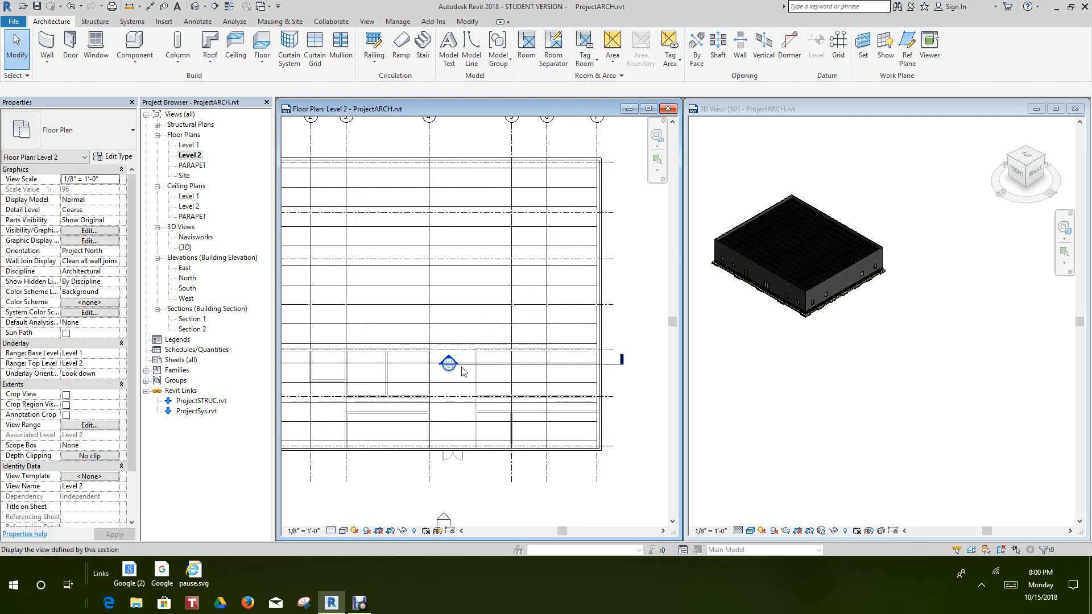
{"action": "scroll", "coordinate": [484, 372], "scroll_direction": "down", "scroll_amount": 4}
{"action": "scroll", "coordinate": [531, 378], "scroll_direction": "up", "scroll_amount": 1}
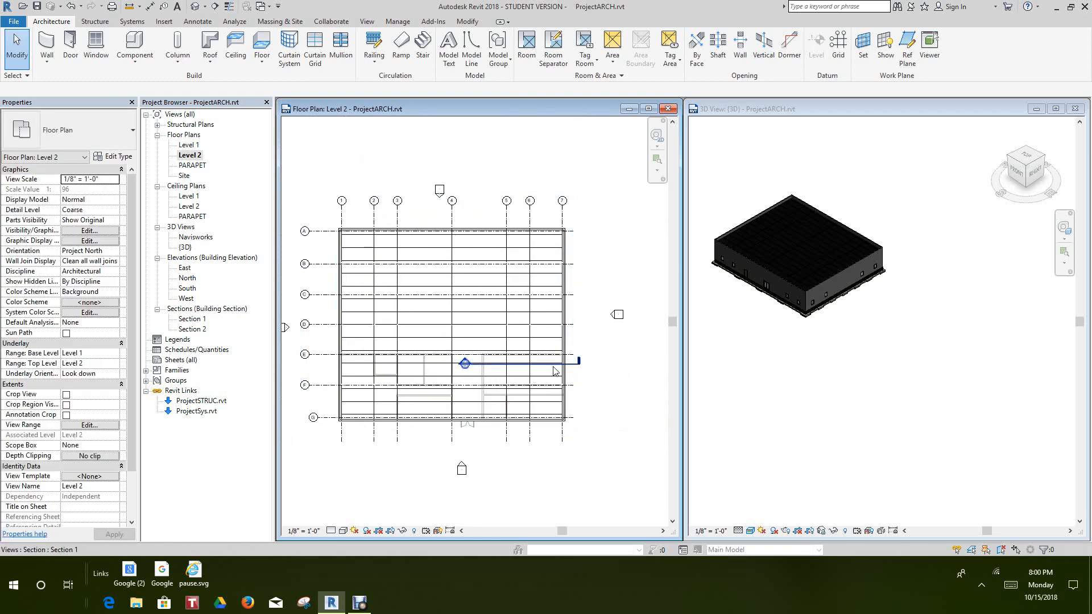
- Extend the Section 1 line across the full width of the building, placing its head just beyond grid 1
{"action": "left_click", "coordinate": [475, 365]}
{"action": "left_click_drag", "start_coordinate": [471, 365], "coordinate": [312, 364]}
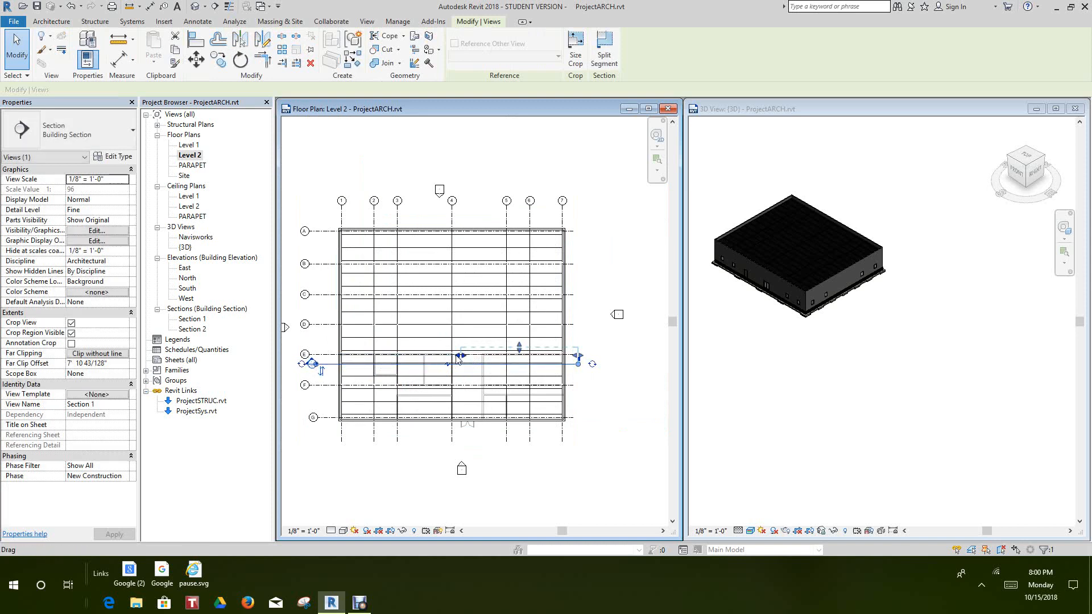
{"action": "left_click_drag", "start_coordinate": [459, 356], "coordinate": [312, 366]}
{"action": "key", "text": "Escape"}
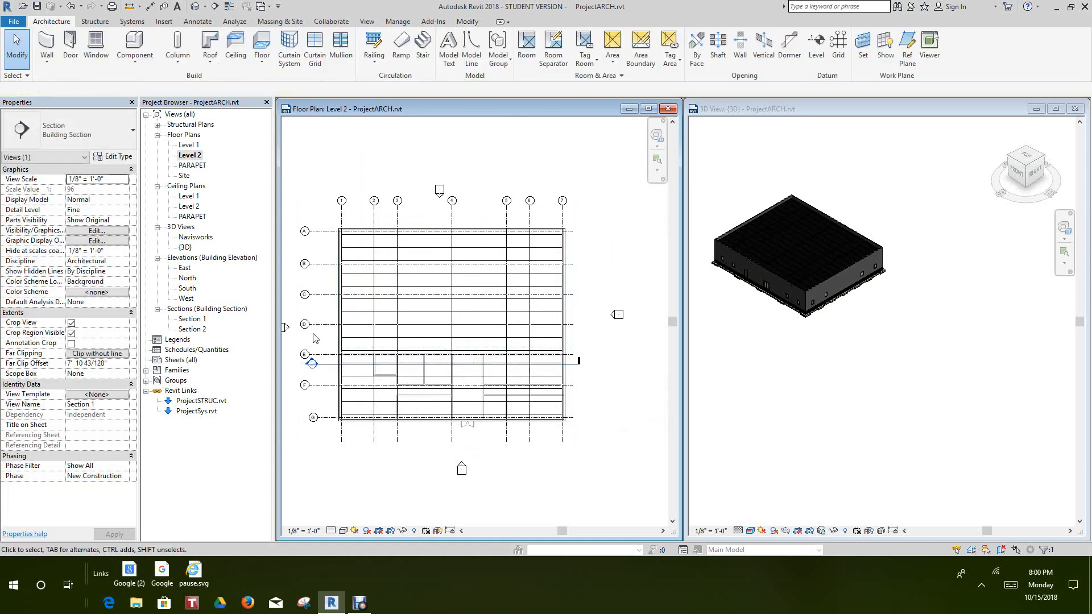
- Open the Section 1 view and examine how the roof meets the joists and the parapet wall near grid 1
{"action": "double_click", "coordinate": [312, 365]}
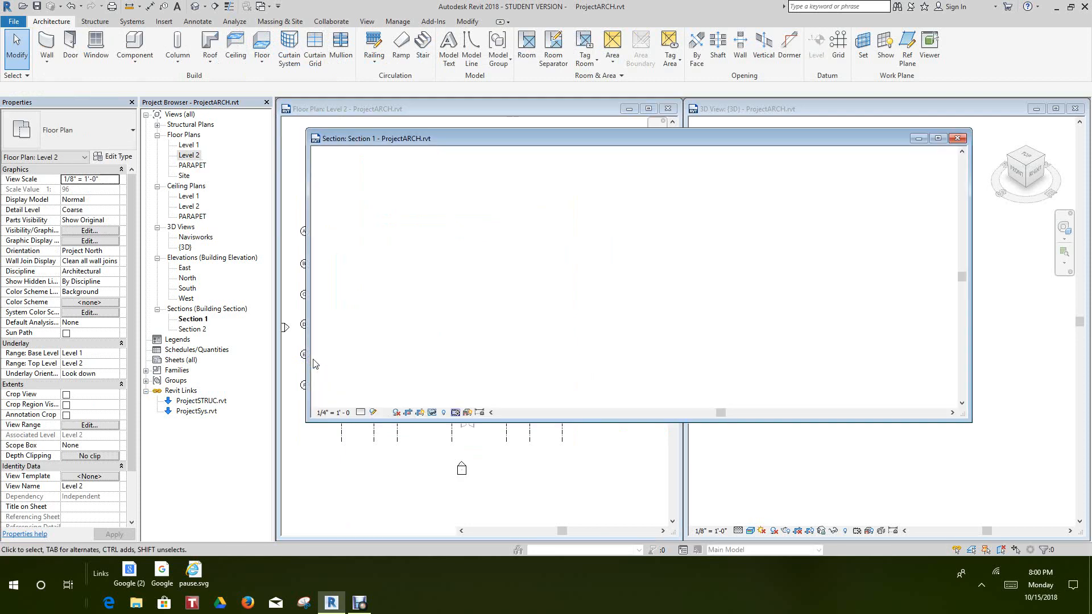
{"action": "scroll", "coordinate": [502, 248], "scroll_direction": "up", "scroll_amount": 5}
{"action": "scroll", "coordinate": [493, 239], "scroll_direction": "up", "scroll_amount": 1}
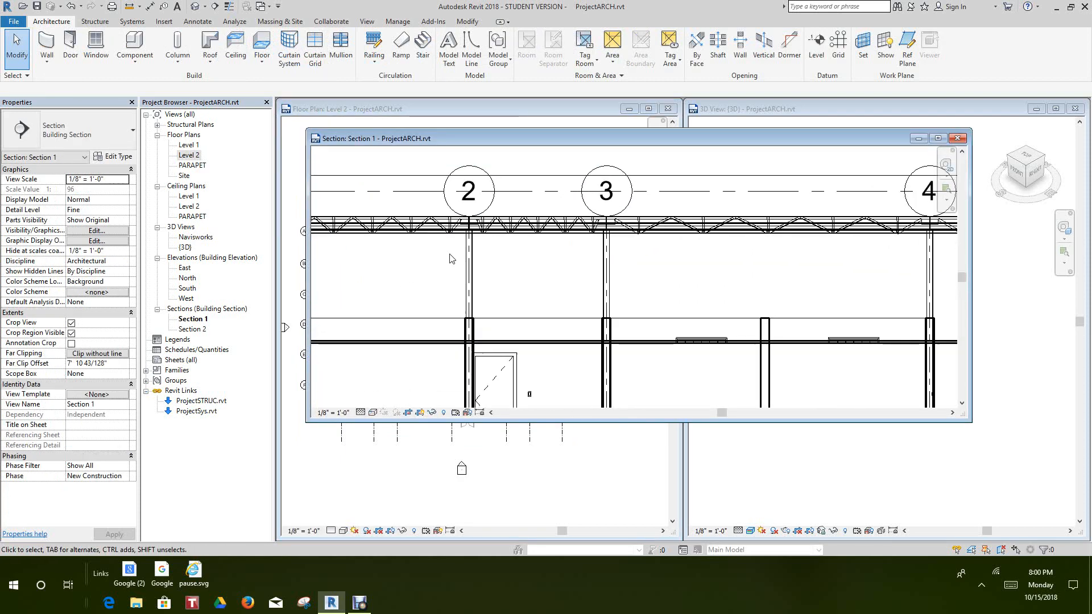
{"action": "scroll", "coordinate": [501, 250], "scroll_direction": "down", "scroll_amount": 2}
{"action": "scroll", "coordinate": [358, 267], "scroll_direction": "up", "scroll_amount": 4}
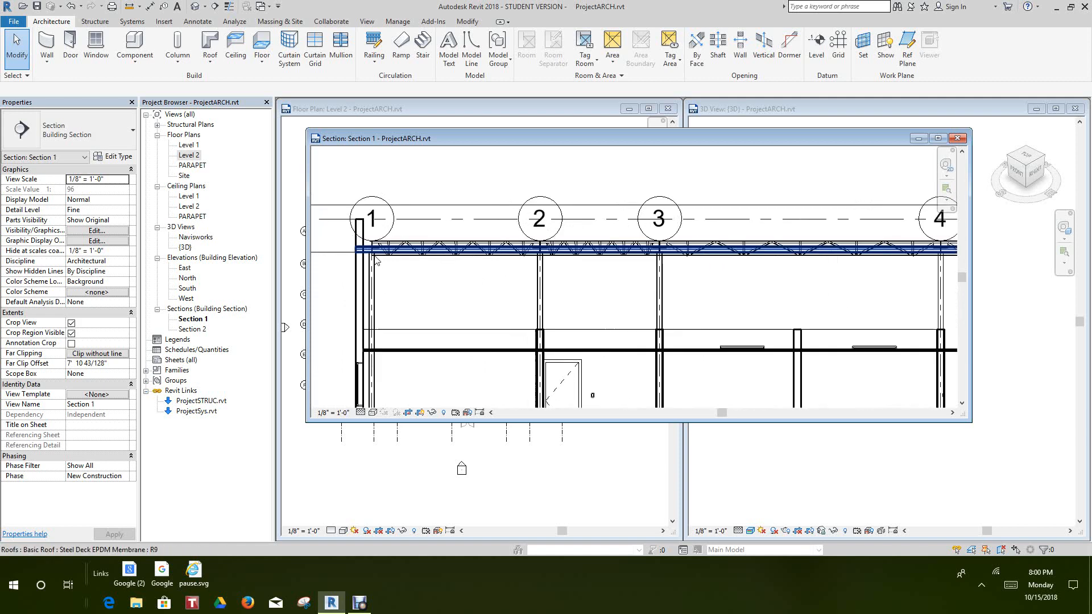
{"action": "scroll", "coordinate": [370, 259], "scroll_direction": "down", "scroll_amount": 1}
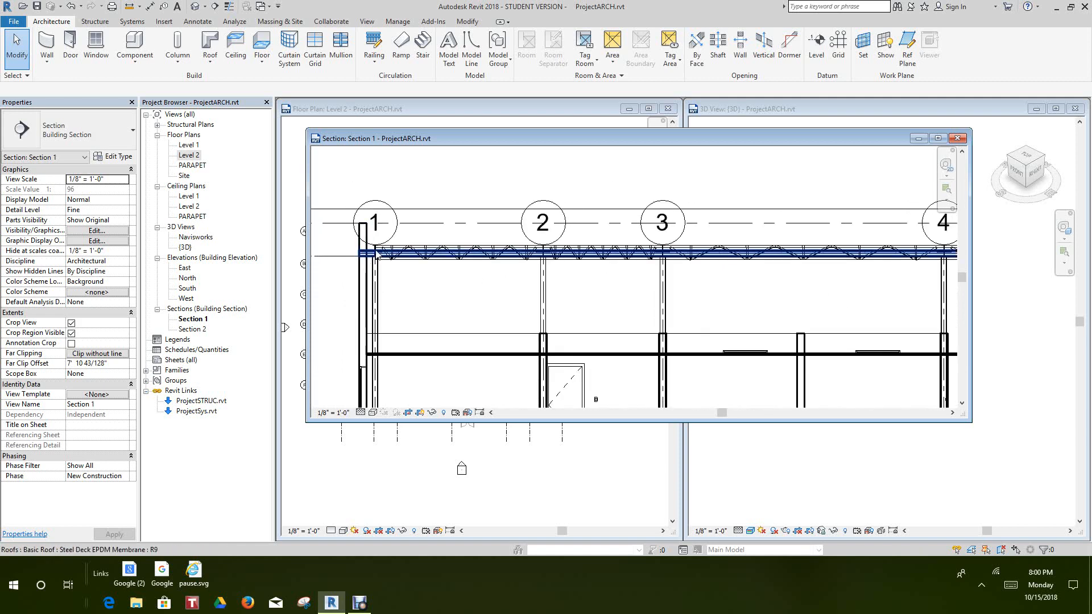
- Raise the roof in Section 1 by setting its base offset from level to 1' 0"
{"action": "left_click", "coordinate": [380, 251]}
{"action": "middle_click_drag", "start_coordinate": [726, 275], "coordinate": [567, 293]}
{"action": "scroll", "coordinate": [785, 274], "scroll_direction": "up", "scroll_amount": 1}
{"action": "scroll", "coordinate": [740, 302], "scroll_direction": "down", "scroll_amount": 1}
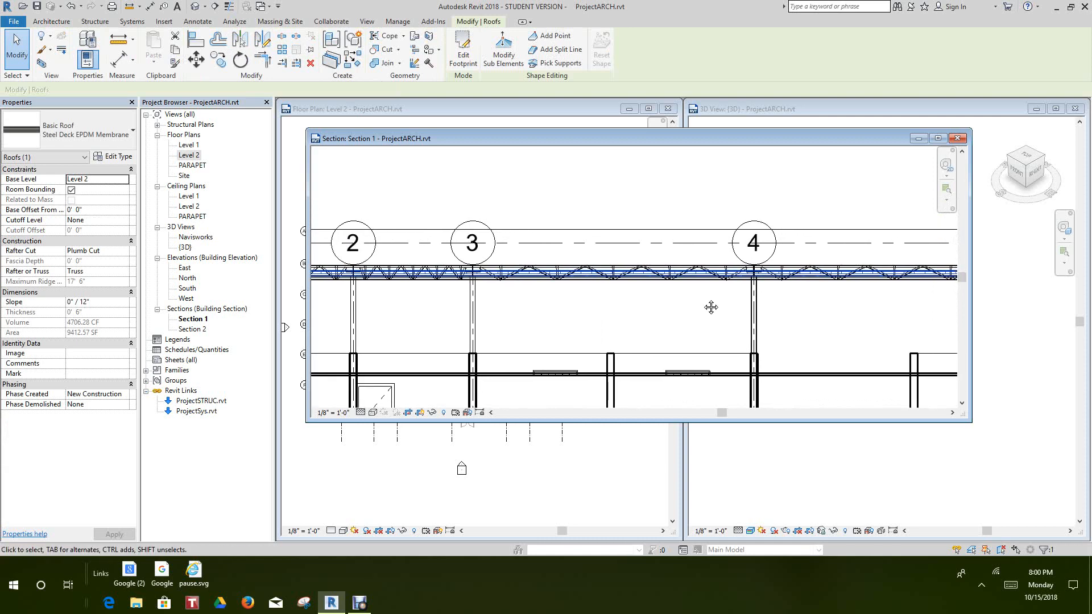
{"action": "scroll", "coordinate": [700, 310], "scroll_direction": "down", "scroll_amount": 2}
{"action": "middle_click_drag", "start_coordinate": [698, 310], "coordinate": [577, 307]}
{"action": "middle_click_drag", "start_coordinate": [769, 300], "coordinate": [600, 302]}
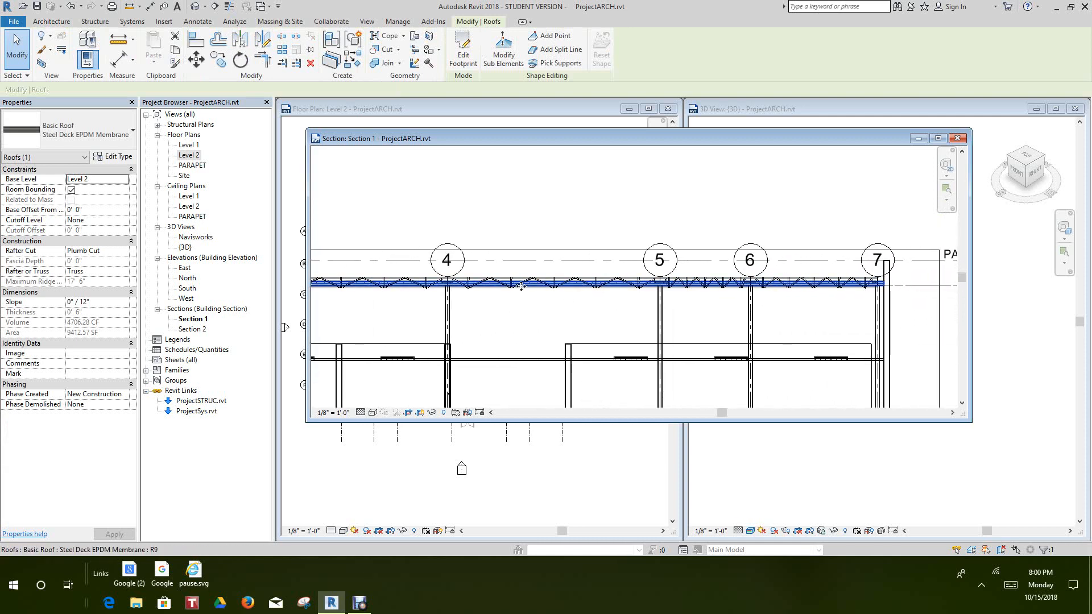
{"action": "left_click", "coordinate": [90, 210]}
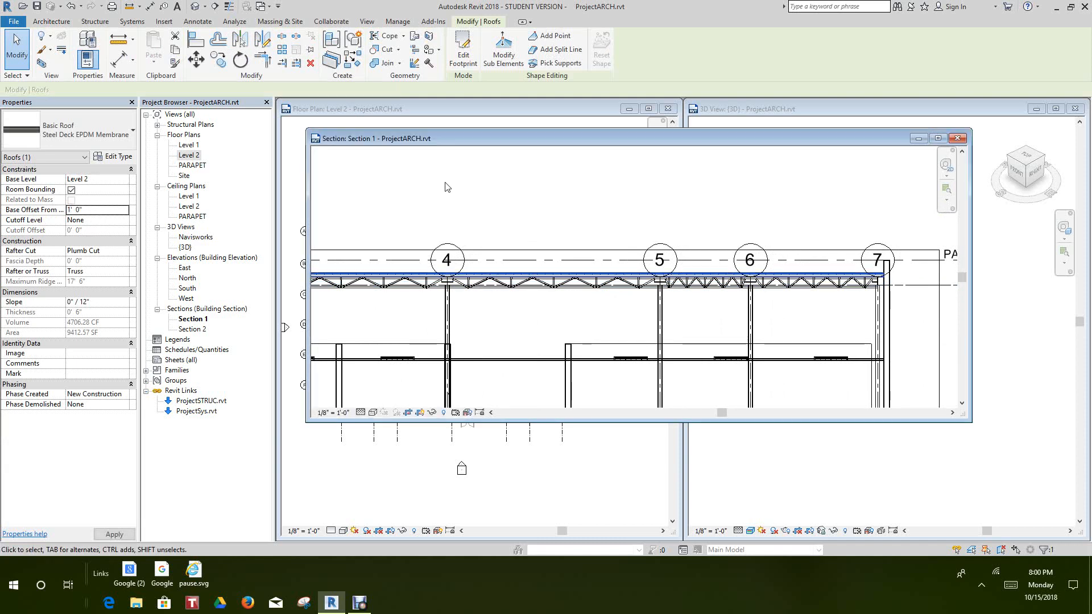
{"action": "left_click", "coordinate": [470, 231]}
- Turn on Thin Lines and examine the contact between the roof layers and the joist top chord in Section 1
{"action": "scroll", "coordinate": [598, 266], "scroll_direction": "up", "scroll_amount": 5}
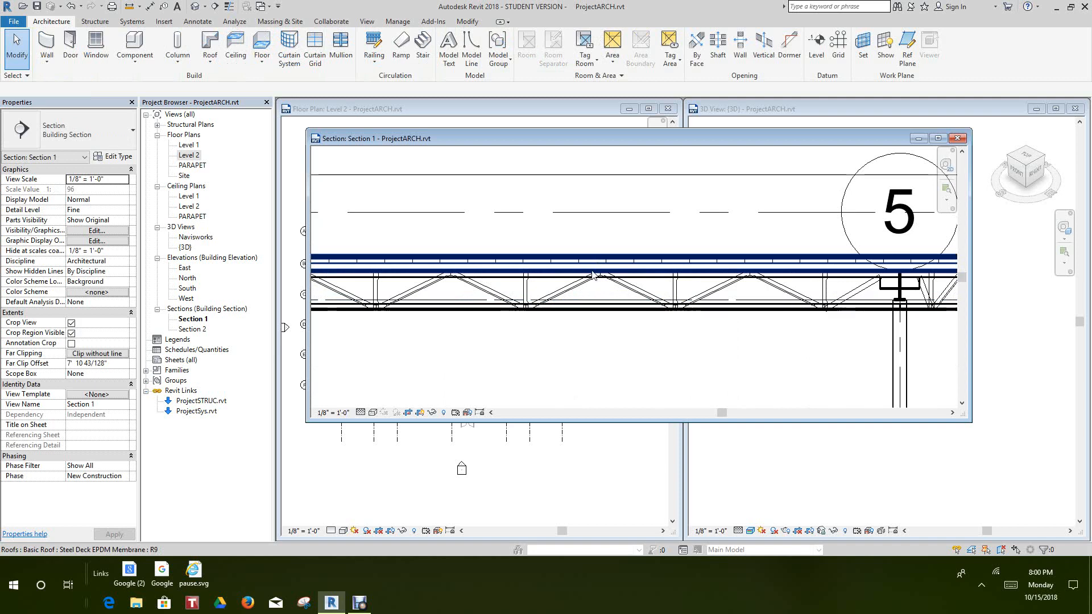
{"action": "scroll", "coordinate": [595, 263], "scroll_direction": "up", "scroll_amount": 3}
{"action": "scroll", "coordinate": [577, 254], "scroll_direction": "down", "scroll_amount": 4}
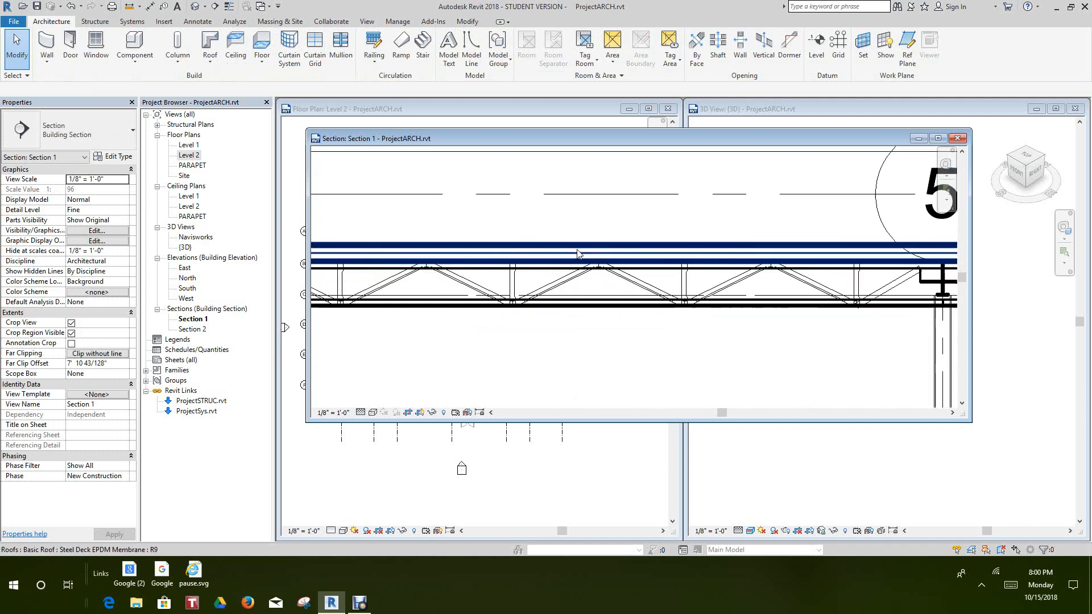
{"action": "left_click", "coordinate": [227, 8]}
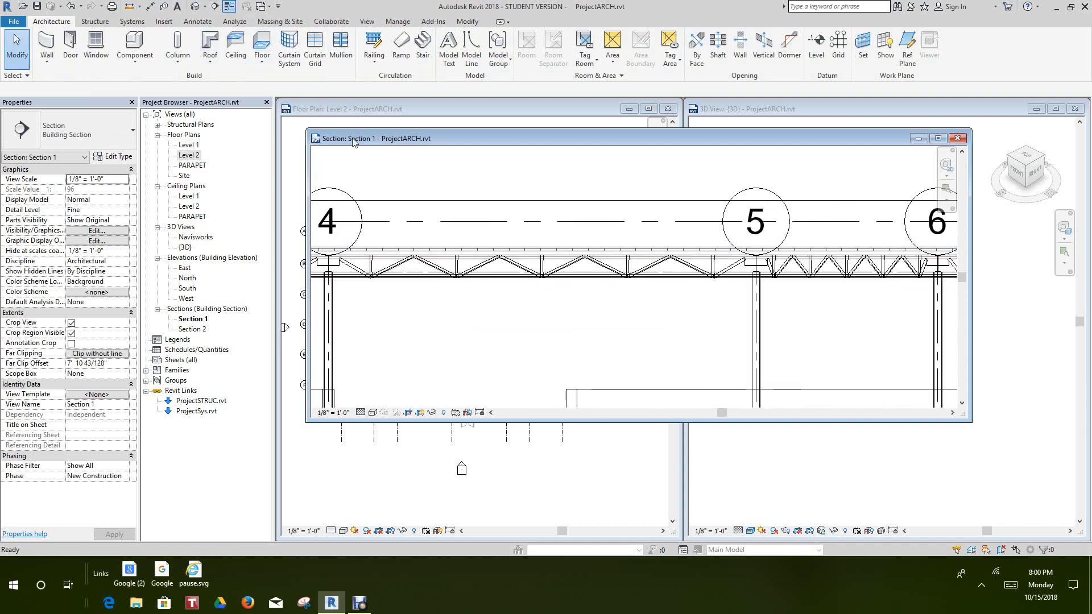
{"action": "scroll", "coordinate": [433, 248], "scroll_direction": "up", "scroll_amount": 5}
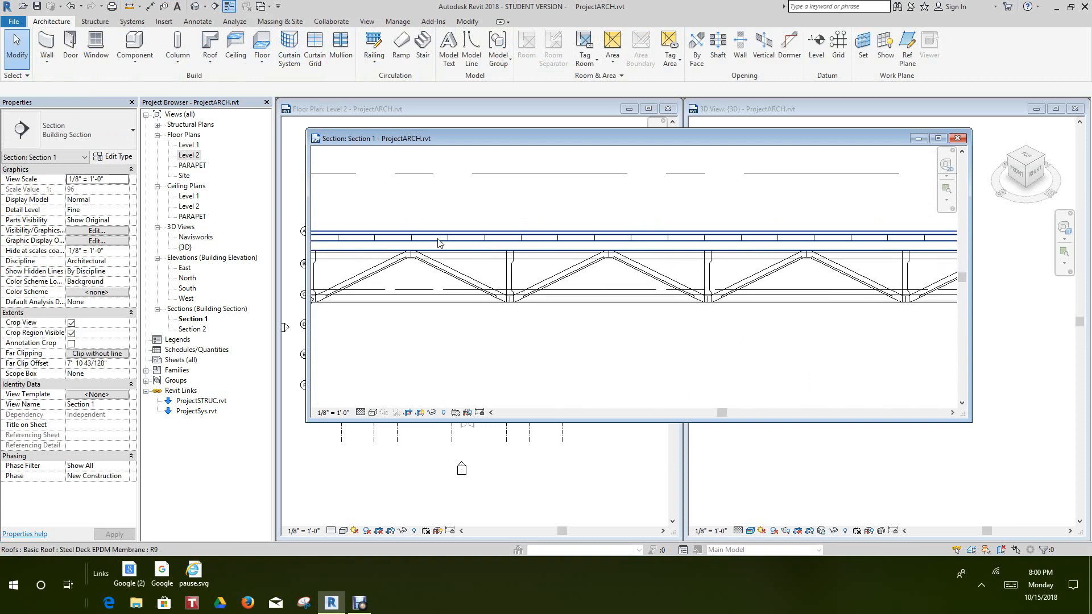
- Set the roof's base offset from level to 1' 2"
{"action": "left_click", "coordinate": [438, 244]}
{"action": "scroll", "coordinate": [447, 231], "scroll_direction": "up", "scroll_amount": 3}
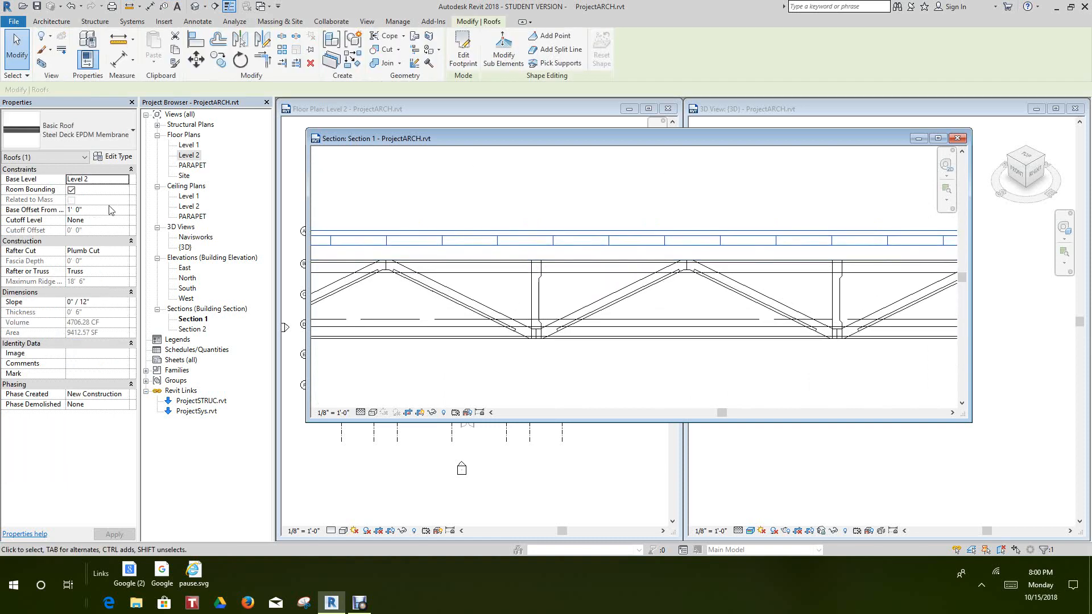
{"action": "left_click", "coordinate": [78, 211]}
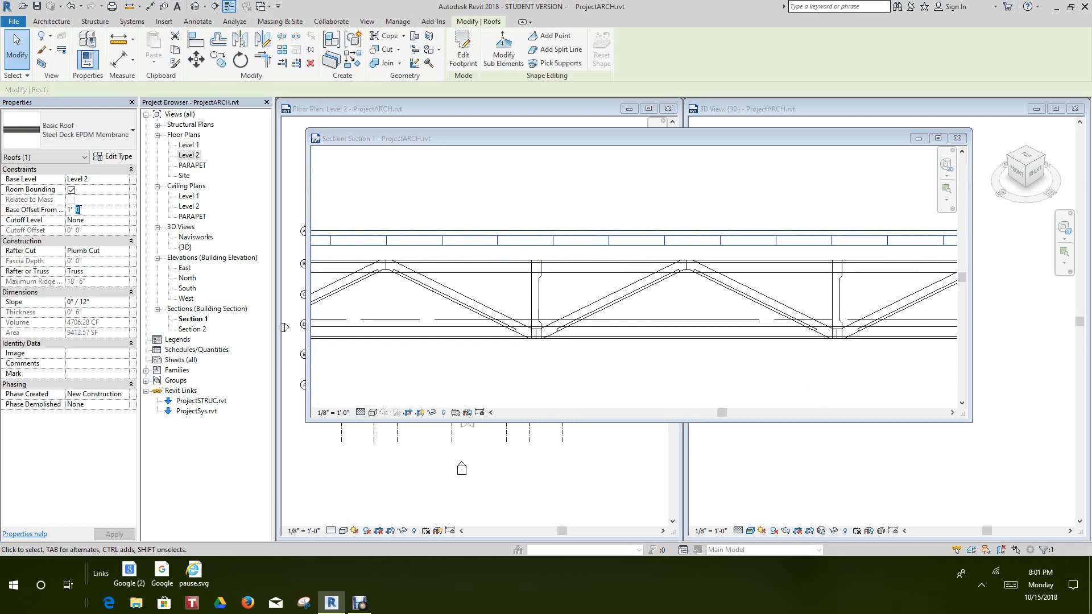
{"action": "left_click", "coordinate": [462, 215]}
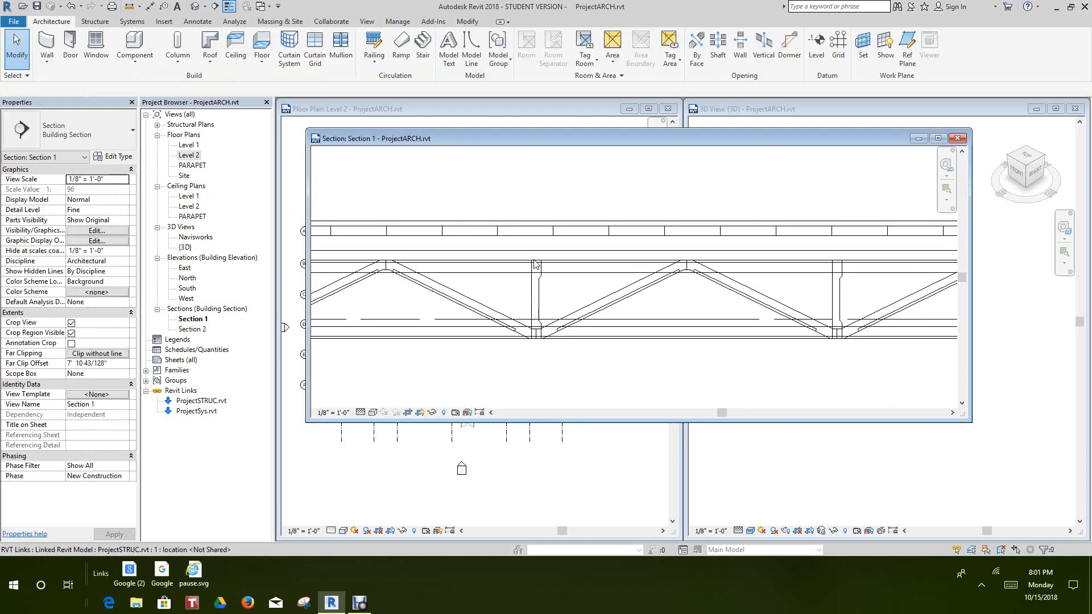
{"action": "scroll", "coordinate": [418, 245], "scroll_direction": "up", "scroll_amount": 2}
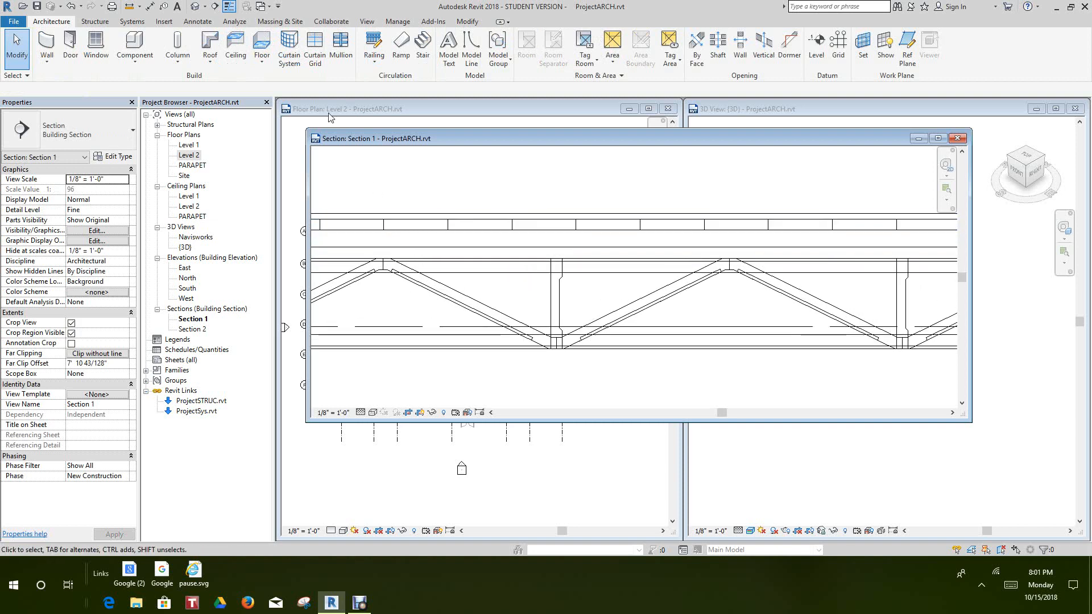
{"action": "left_click", "coordinate": [151, 7]}
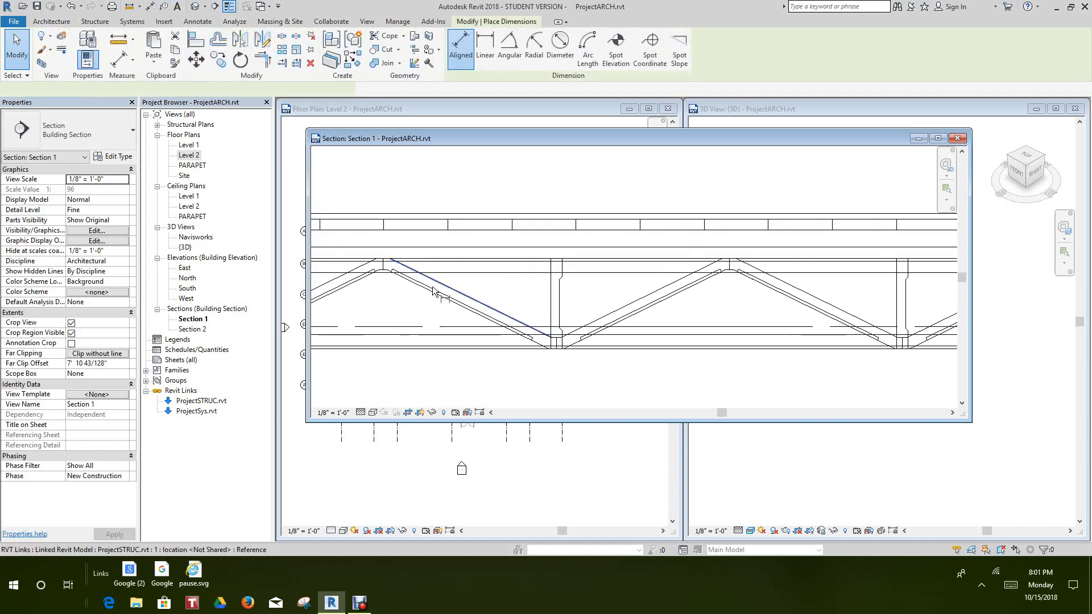
{"action": "left_click", "coordinate": [460, 259]}
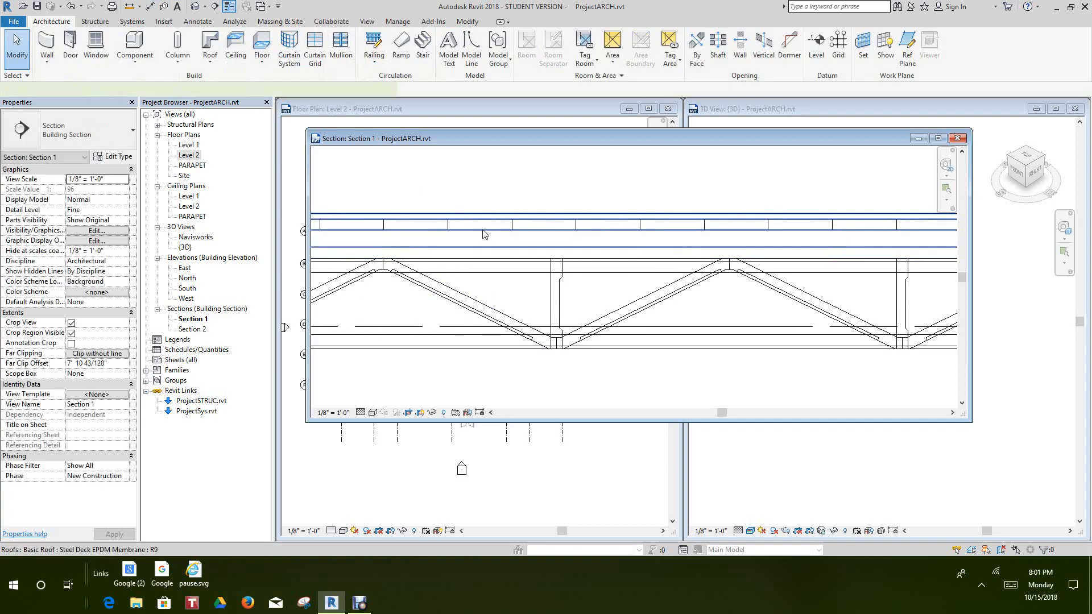
- Set the roof's base offset from level to 1' 0" and close the Section 1 view
{"action": "left_click", "coordinate": [482, 230]}
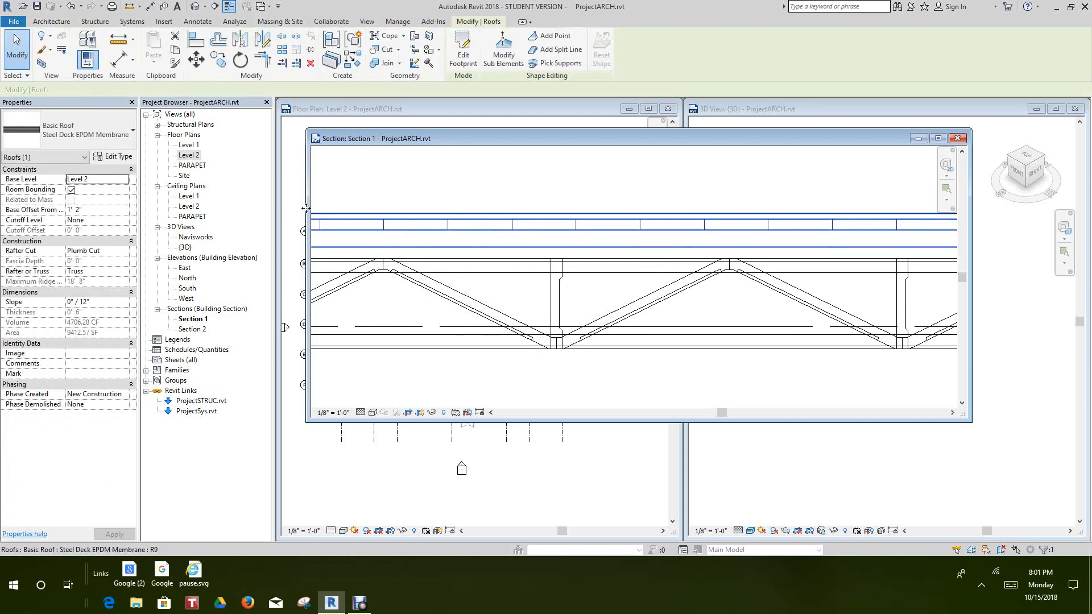
{"action": "left_click", "coordinate": [90, 209]}
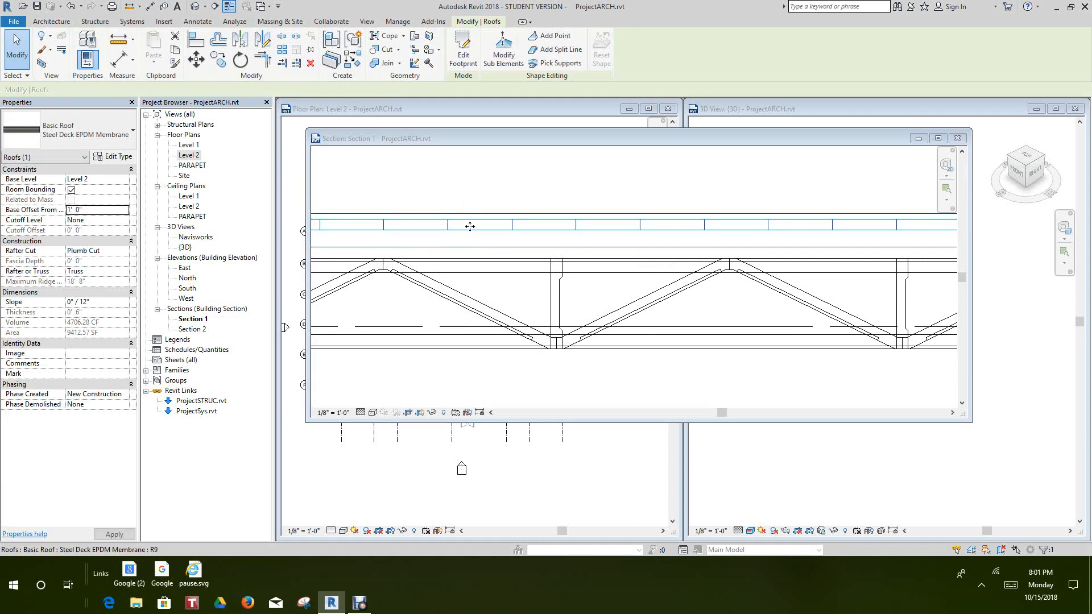
{"action": "left_click", "coordinate": [491, 378]}
{"action": "scroll", "coordinate": [556, 293], "scroll_direction": "down", "scroll_amount": 3}
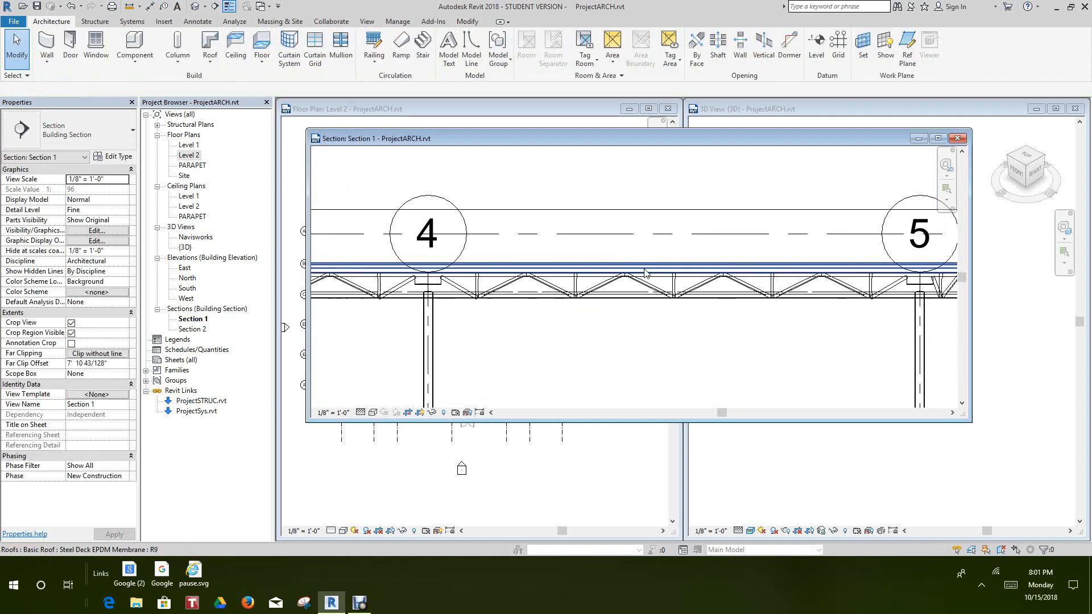
{"action": "scroll", "coordinate": [644, 273], "scroll_direction": "down", "scroll_amount": 5}
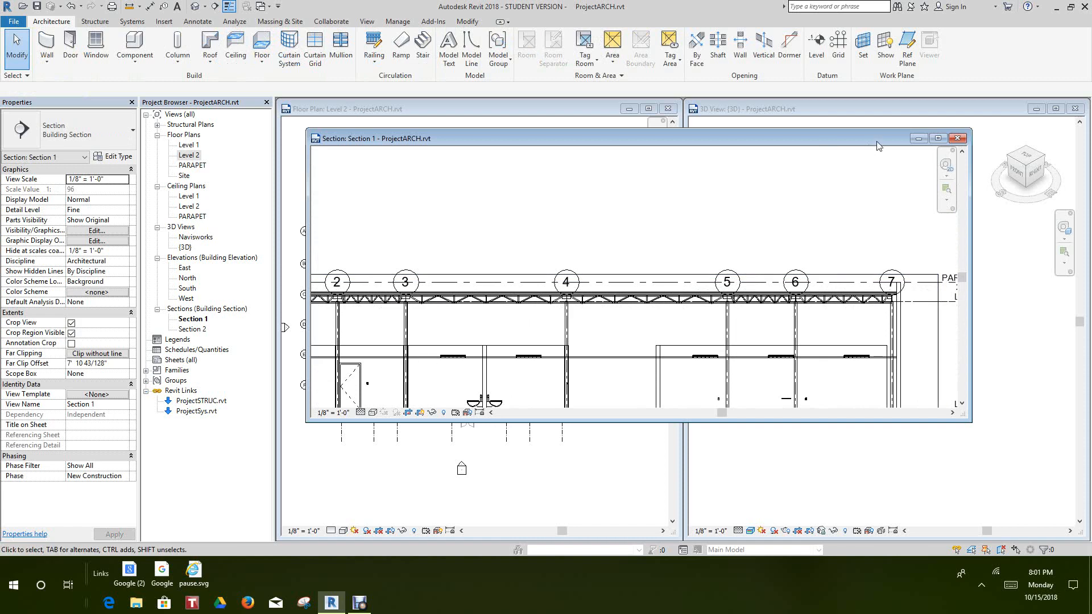
{"action": "left_click", "coordinate": [959, 139]}
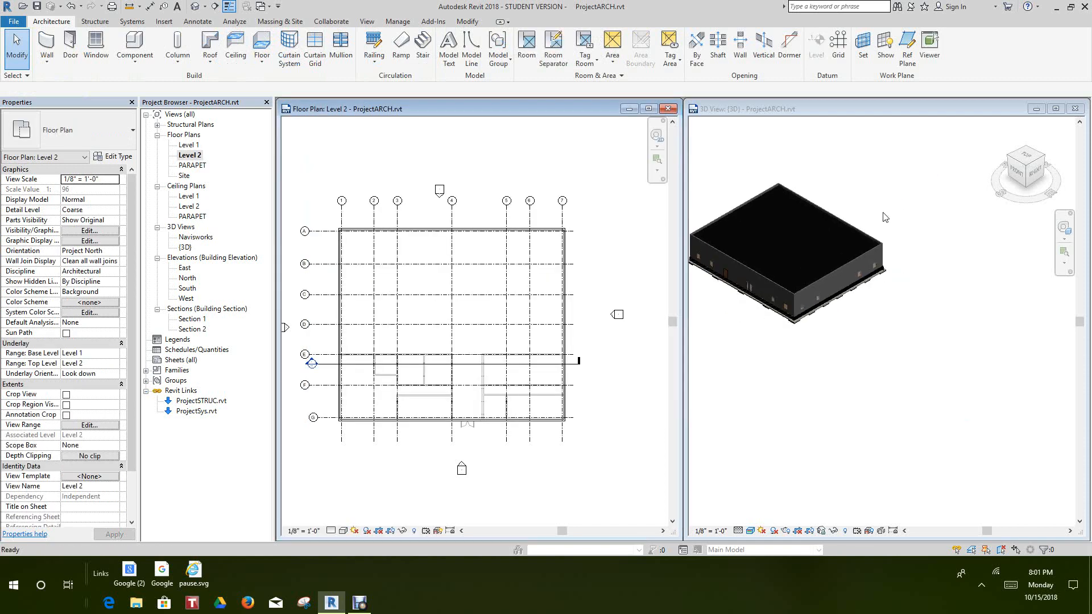
- Set the 3D view's visual style to Hidden Line and inspect the roof surface and its corners
{"action": "left_click", "coordinate": [752, 532]}
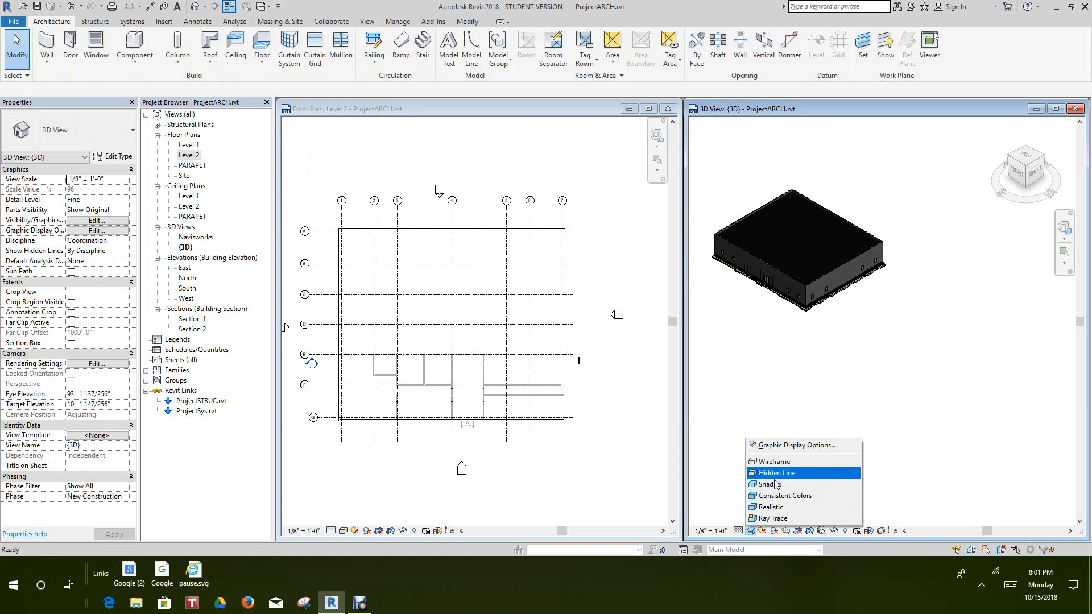
{"action": "left_click", "coordinate": [770, 484]}
{"action": "scroll", "coordinate": [823, 333], "scroll_direction": "up", "scroll_amount": 5}
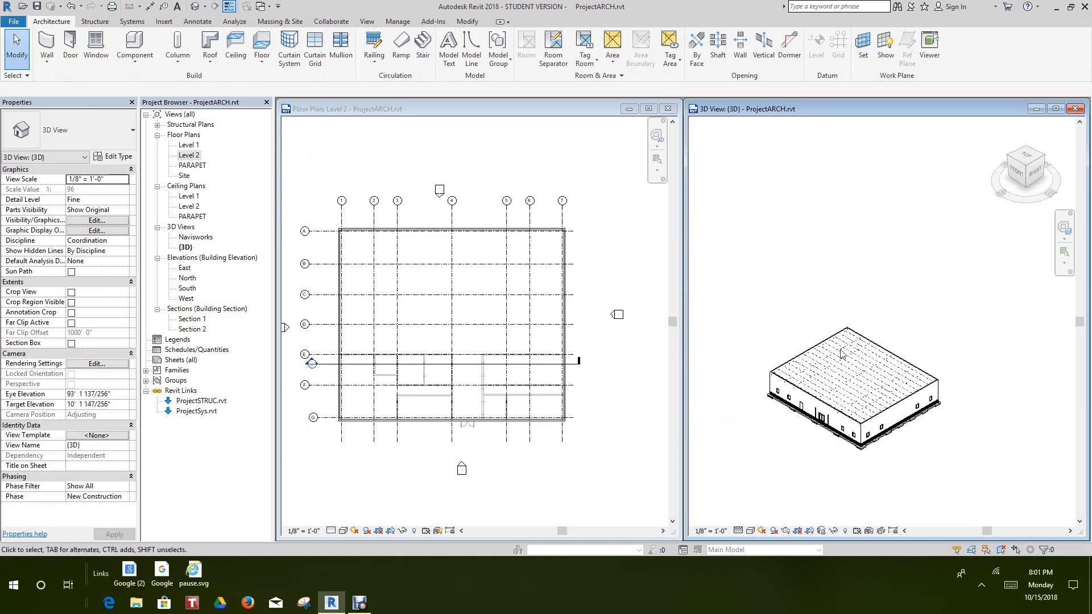
{"action": "scroll", "coordinate": [823, 330], "scroll_direction": "up", "scroll_amount": 2}
{"action": "scroll", "coordinate": [794, 357], "scroll_direction": "up", "scroll_amount": 2}
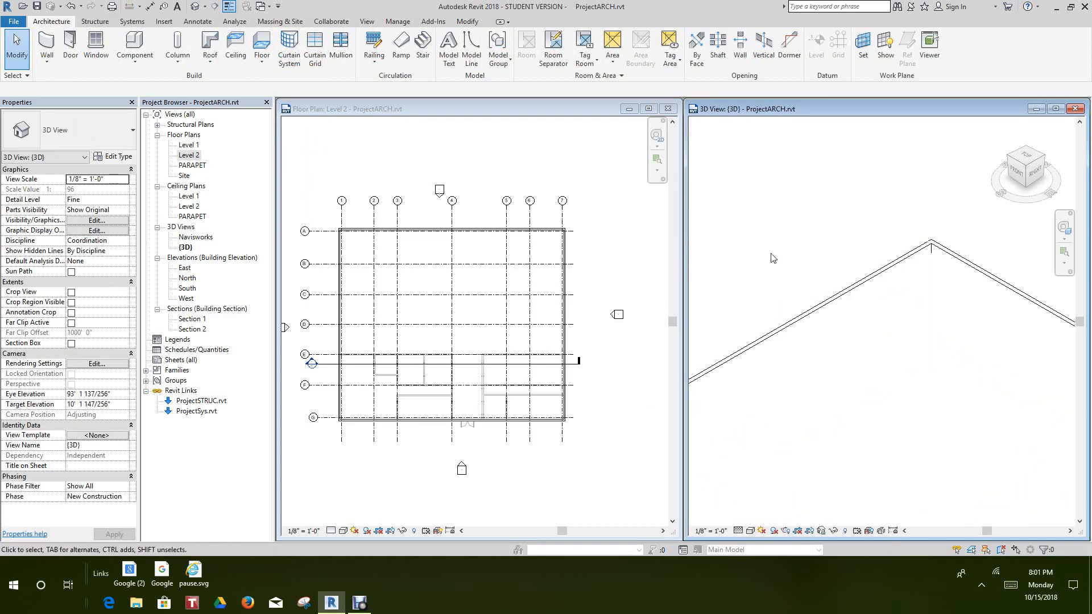
{"action": "scroll", "coordinate": [771, 254], "scroll_direction": "down", "scroll_amount": 4}
{"action": "scroll", "coordinate": [798, 228], "scroll_direction": "down", "scroll_amount": 3}
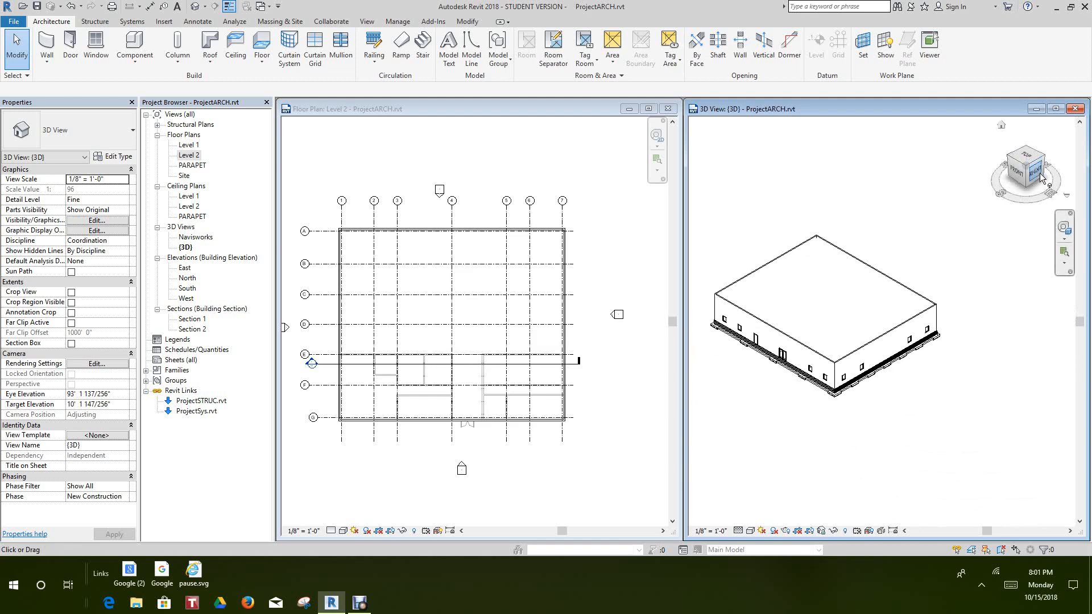
{"action": "mouse_move", "coordinate": [1041, 178]}
{"action": "left_mouse_down"}
{"action": "mouse_move", "coordinate": [935, 148]}
{"action": "mouse_move", "coordinate": [950, 179]}
{"action": "mouse_move", "coordinate": [1011, 210]}
{"action": "mouse_move", "coordinate": [1038, 184]}
{"action": "left_mouse_up"}
{"action": "scroll", "coordinate": [934, 213], "scroll_direction": "down", "scroll_amount": 1}
{"action": "middle_click_drag", "start_coordinate": [941, 218], "coordinate": [958, 234]}
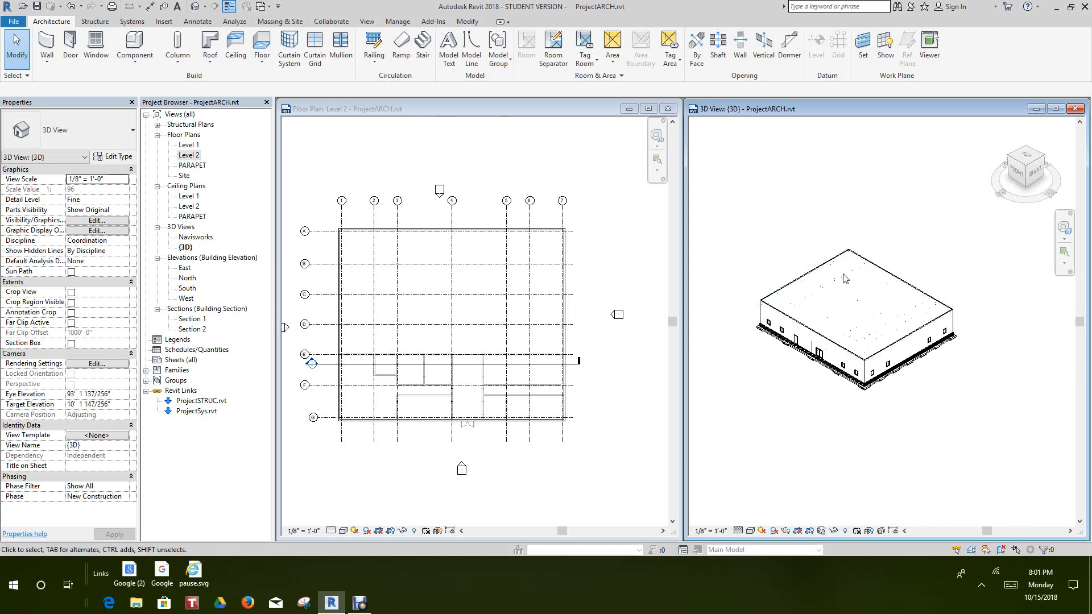
- Enable Select Elements by Face, pick the roof by its surface in the 3D view, and clear the selection
{"action": "scroll", "coordinate": [847, 245], "scroll_direction": "up", "scroll_amount": 3}
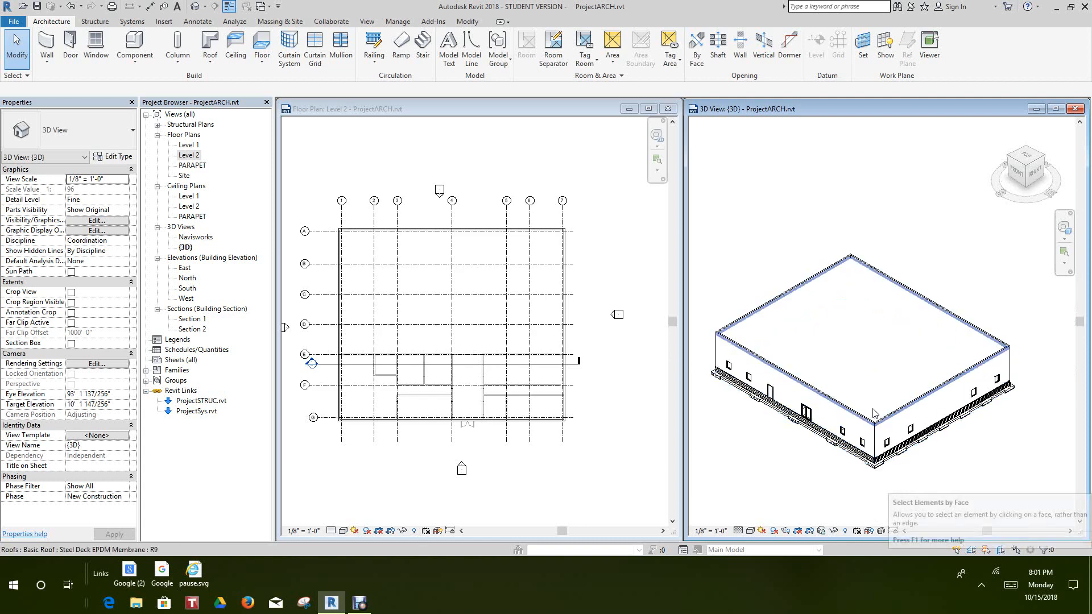
{"action": "left_click", "coordinate": [859, 391]}
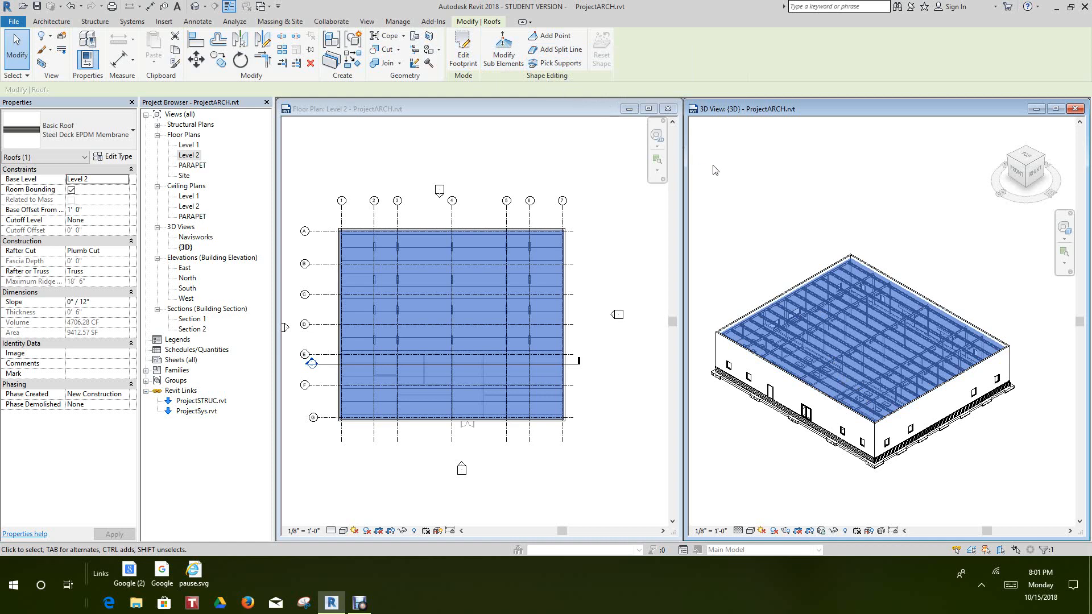
{"action": "scroll", "coordinate": [742, 189], "scroll_direction": "down", "scroll_amount": 1}
{"action": "middle_click_drag", "start_coordinate": [750, 196], "coordinate": [738, 169]}
{"action": "scroll", "coordinate": [734, 171], "scroll_direction": "up", "scroll_amount": 3}
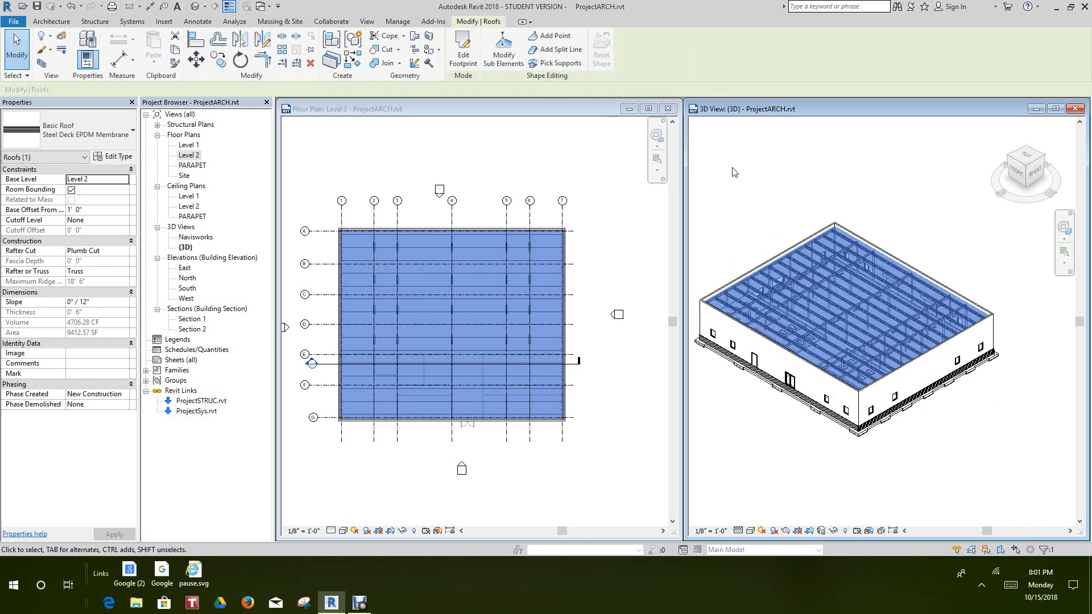
{"action": "left_click", "coordinate": [745, 178]}
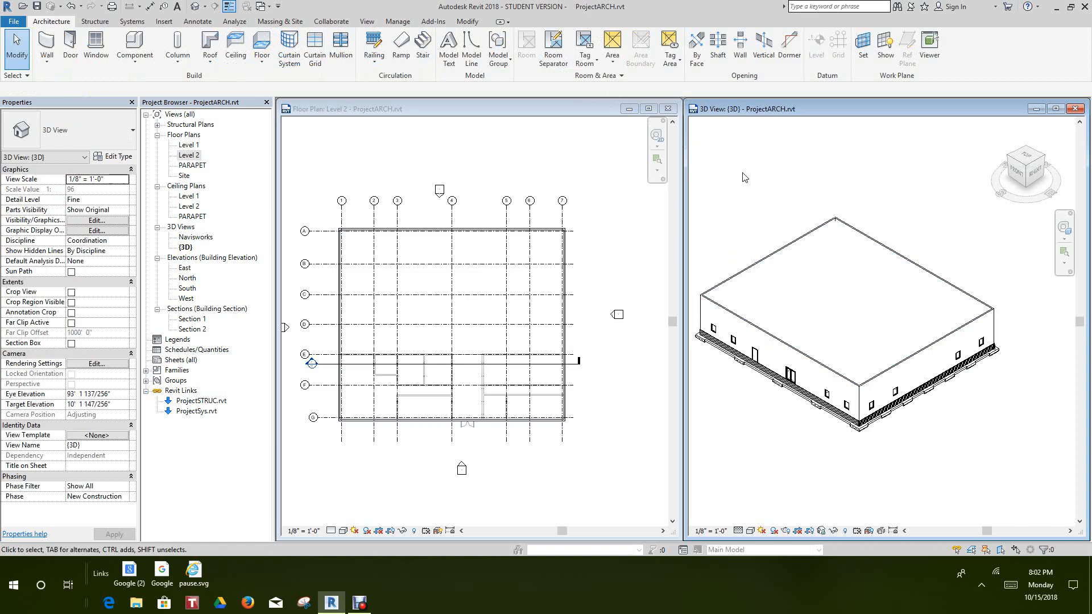
- Add two shape-editing points inside the roof surface in the 3D view, one on each half of the roof
{"action": "left_click", "coordinate": [800, 277]}
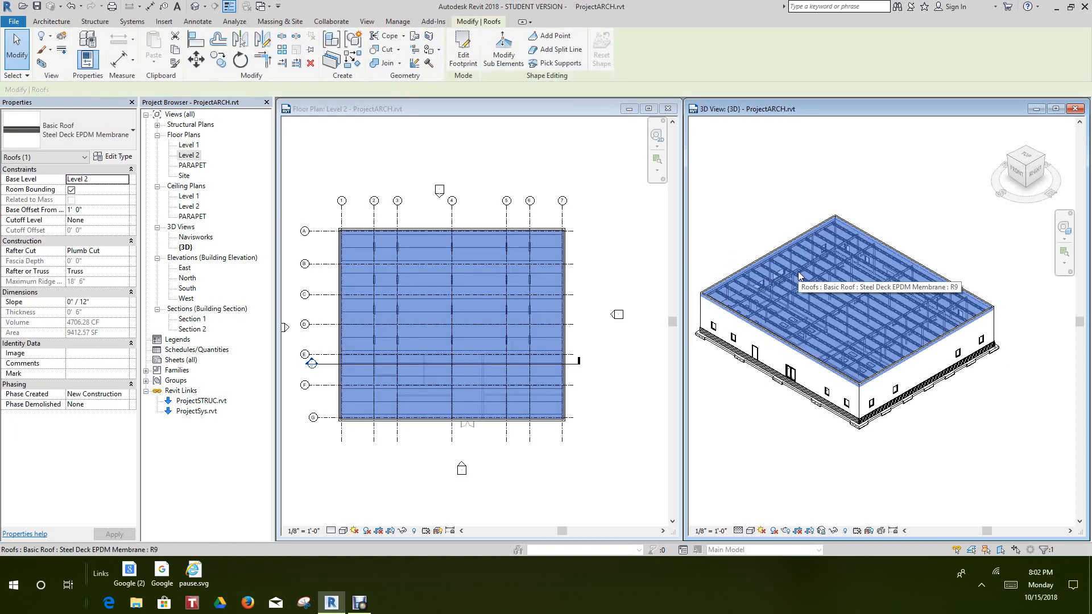
{"action": "left_click", "coordinate": [550, 36]}
{"action": "scroll", "coordinate": [799, 278], "scroll_direction": "up", "scroll_amount": 5}
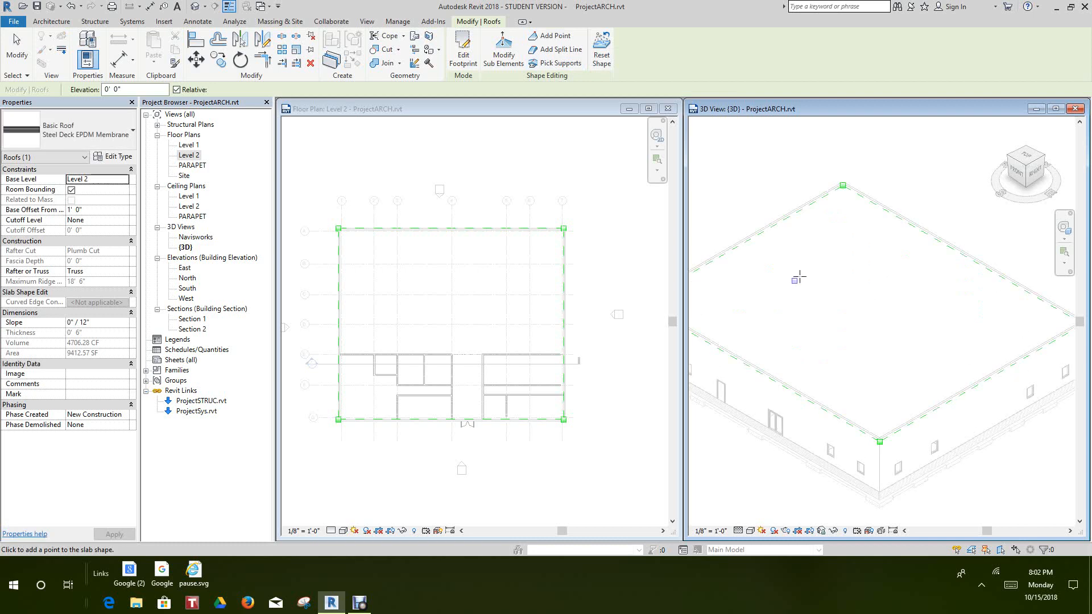
{"action": "left_click", "coordinate": [800, 276]}
{"action": "left_click", "coordinate": [855, 322]}
{"action": "left_click", "coordinate": [900, 346]}
{"action": "left_click", "coordinate": [924, 354]}
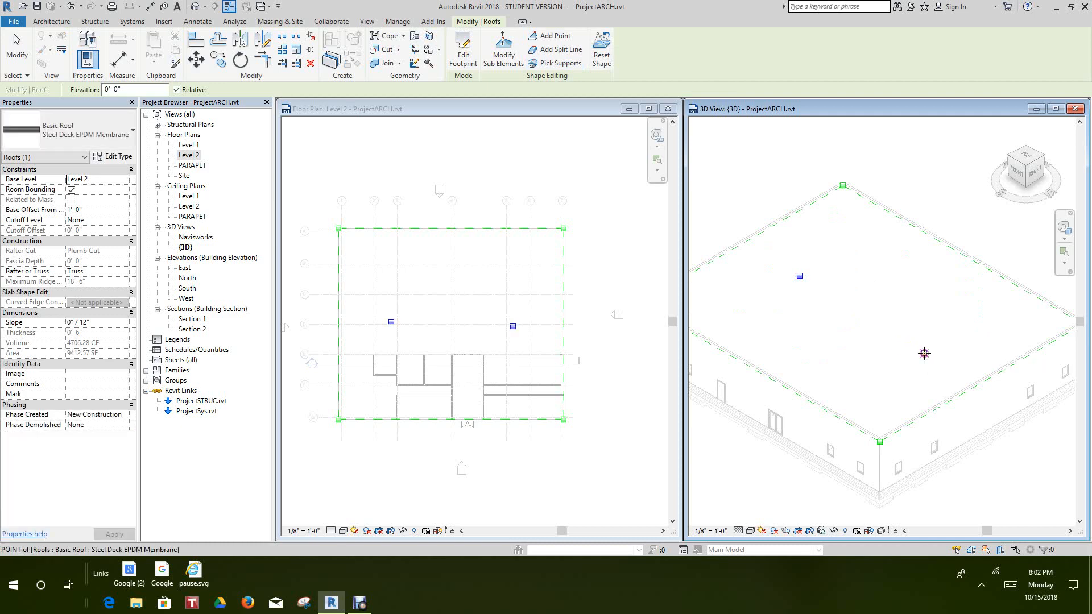
{"action": "right_click", "coordinate": [927, 352]}
{"action": "left_click", "coordinate": [939, 361]}
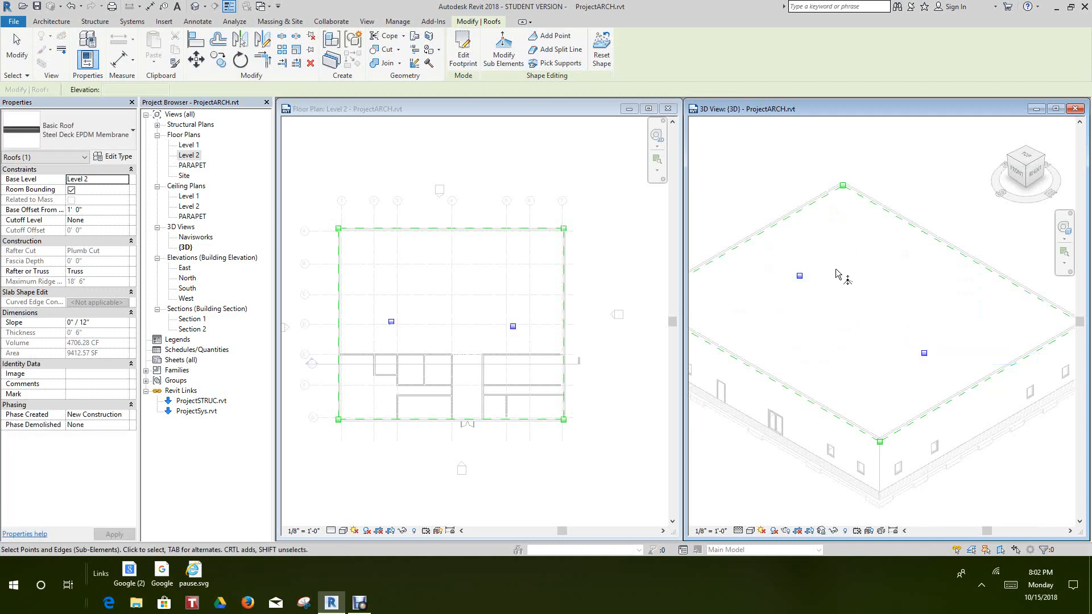
- Raise the first added roof point to an elevation of 0' 6" and leave shape editing
{"action": "scroll", "coordinate": [747, 253], "scroll_direction": "up", "scroll_amount": 1}
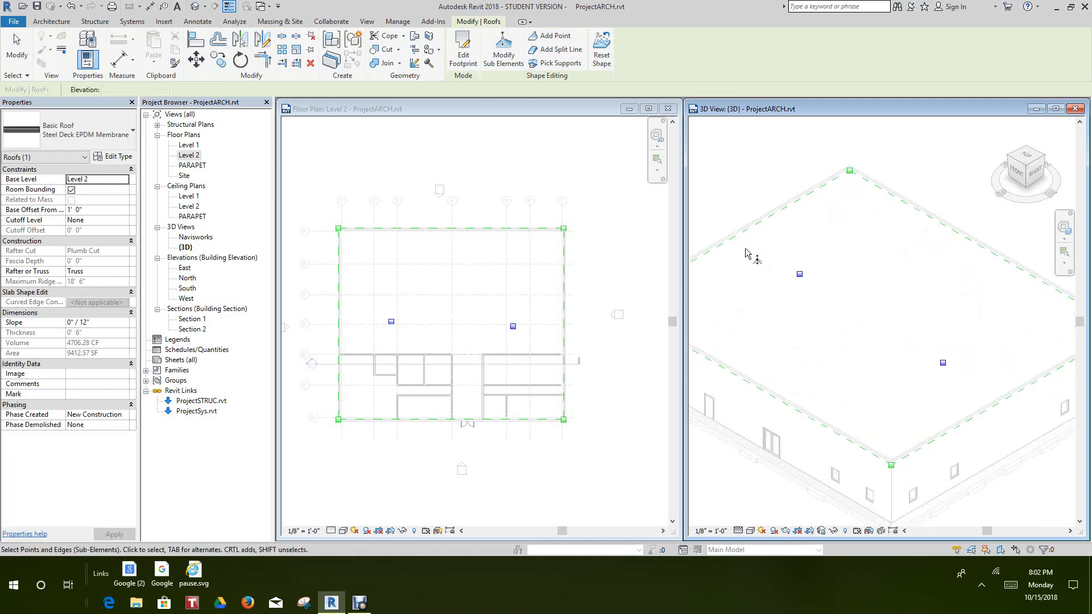
{"action": "left_click", "coordinate": [800, 276]}
{"action": "left_click_drag", "start_coordinate": [799, 266], "coordinate": [801, 264]}
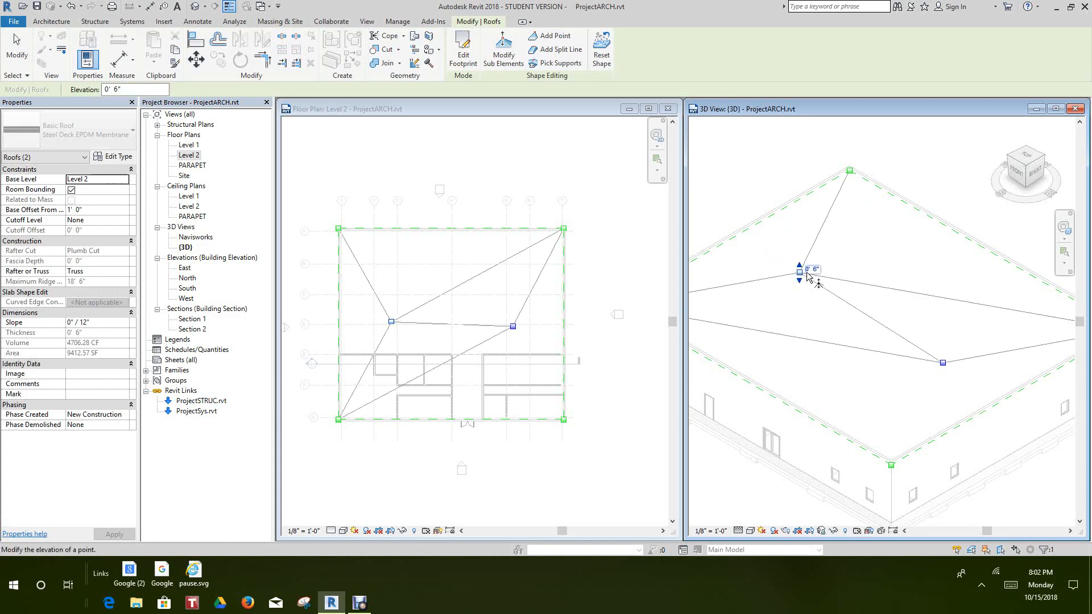
{"action": "scroll", "coordinate": [819, 270], "scroll_direction": "down", "scroll_amount": 3}
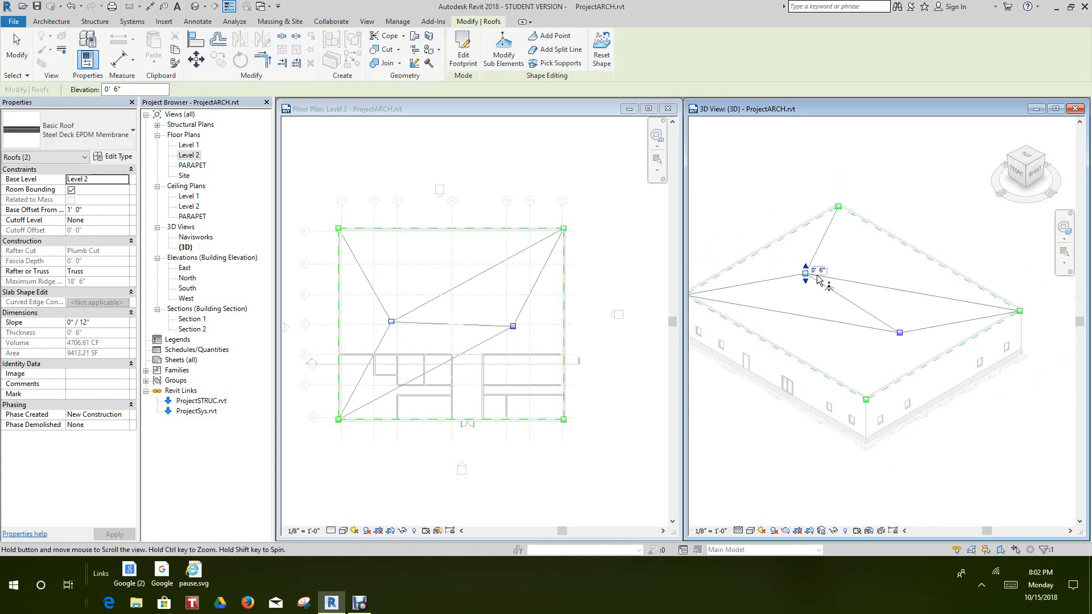
{"action": "scroll", "coordinate": [815, 264], "scroll_direction": "up", "scroll_amount": 3}
{"action": "scroll", "coordinate": [815, 265], "scroll_direction": "down", "scroll_amount": 3}
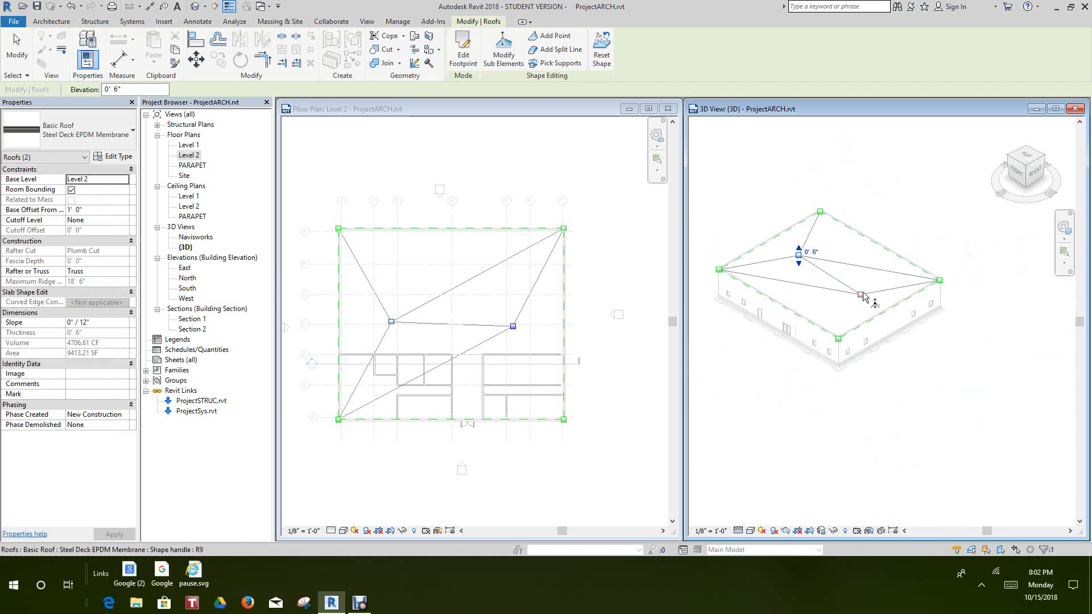
{"action": "right_click", "coordinate": [906, 213]}
{"action": "left_click", "coordinate": [922, 213]}
{"action": "key", "text": "Escape"}
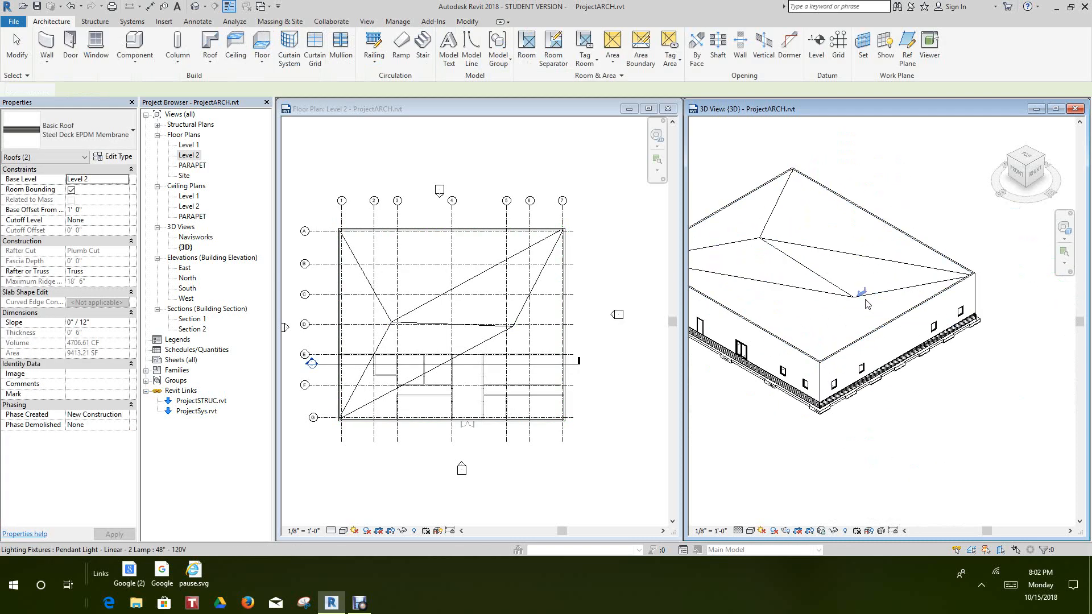
- Try to pick the roof's second added point in the 3D view, and cancel the footprint edit
{"action": "scroll", "coordinate": [860, 298], "scroll_direction": "up", "scroll_amount": 4}
{"action": "left_click", "coordinate": [853, 302]}
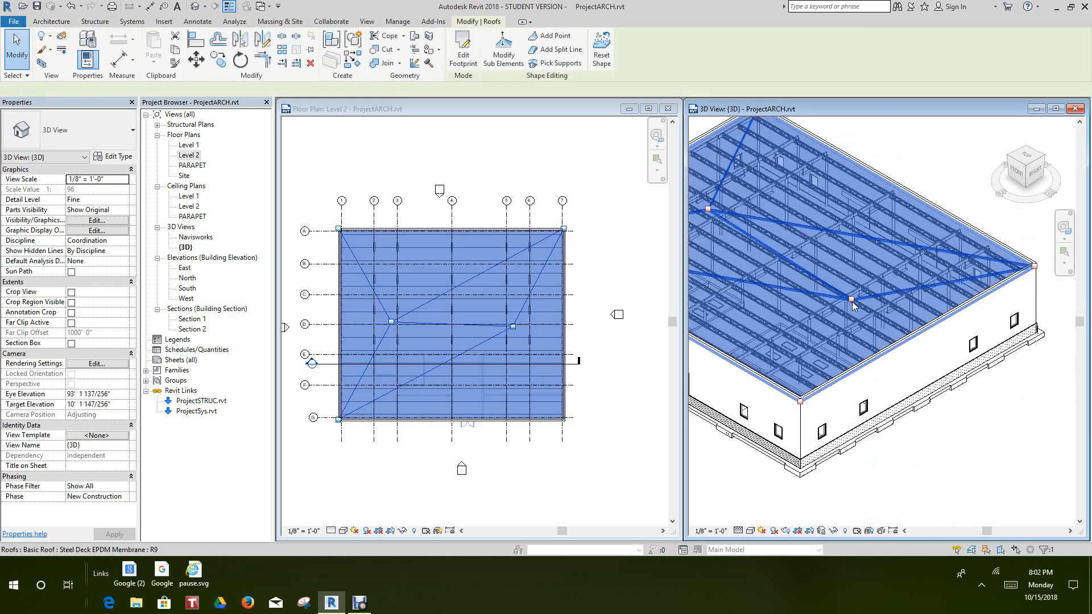
{"action": "key", "text": "Escape"}
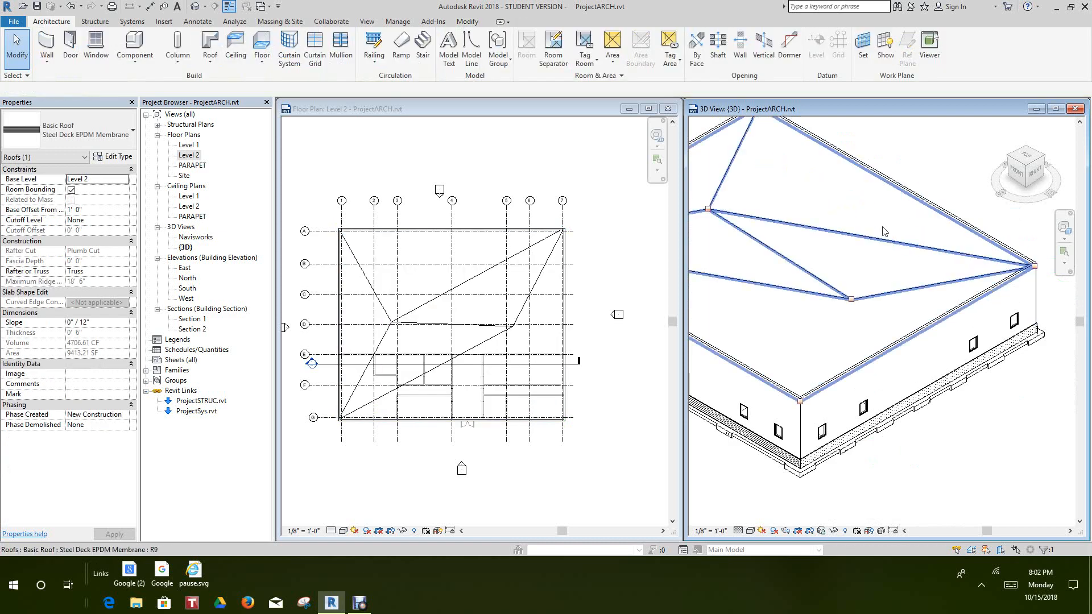
{"action": "left_click", "coordinate": [852, 299]}
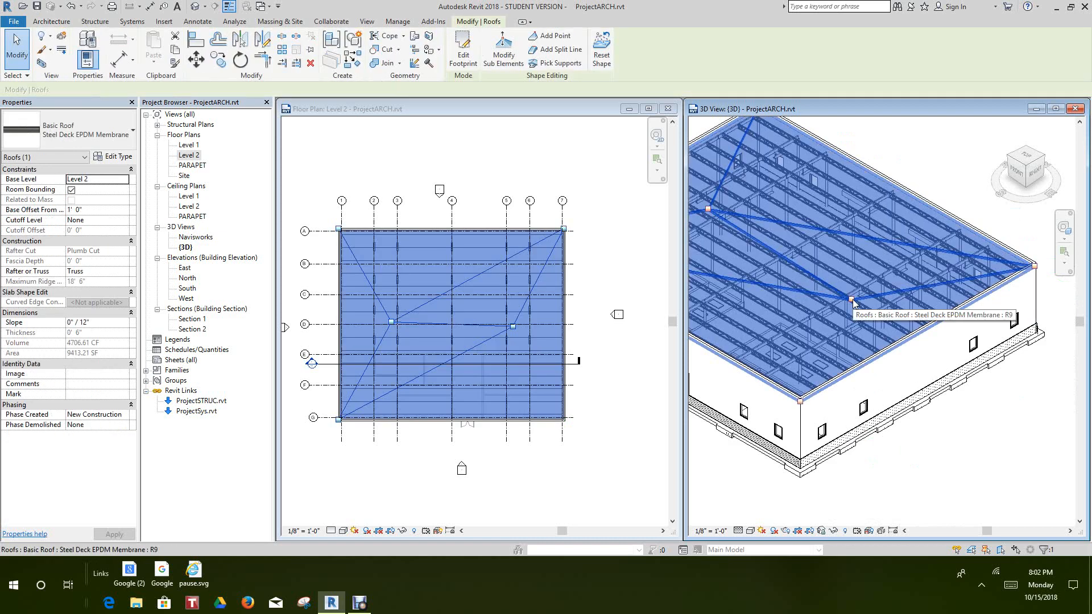
{"action": "double_click", "coordinate": [852, 299]}
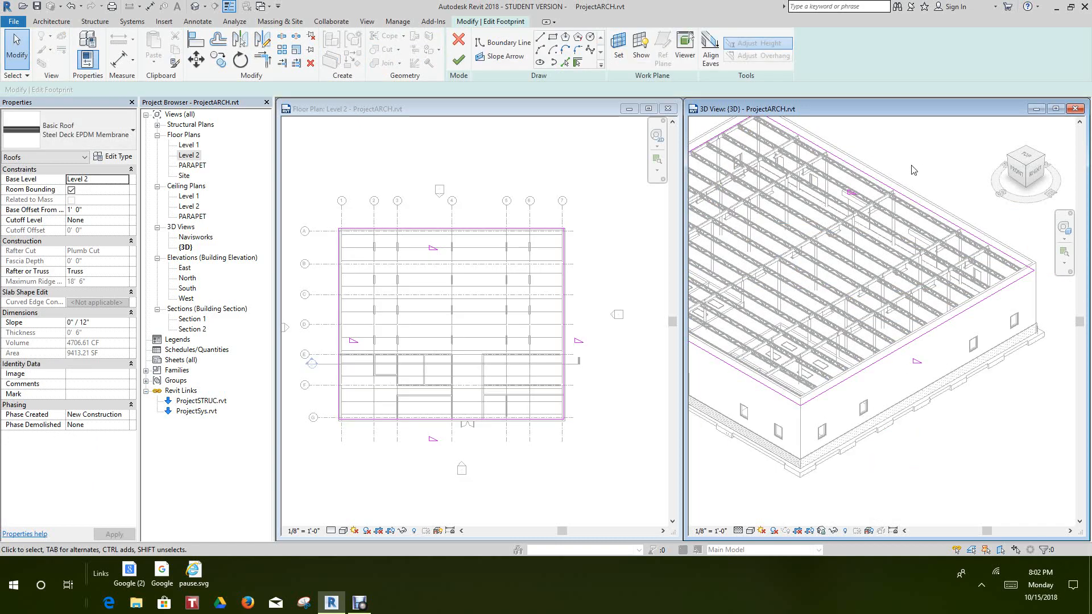
{"action": "scroll", "coordinate": [913, 170], "scroll_direction": "down", "scroll_amount": 5}
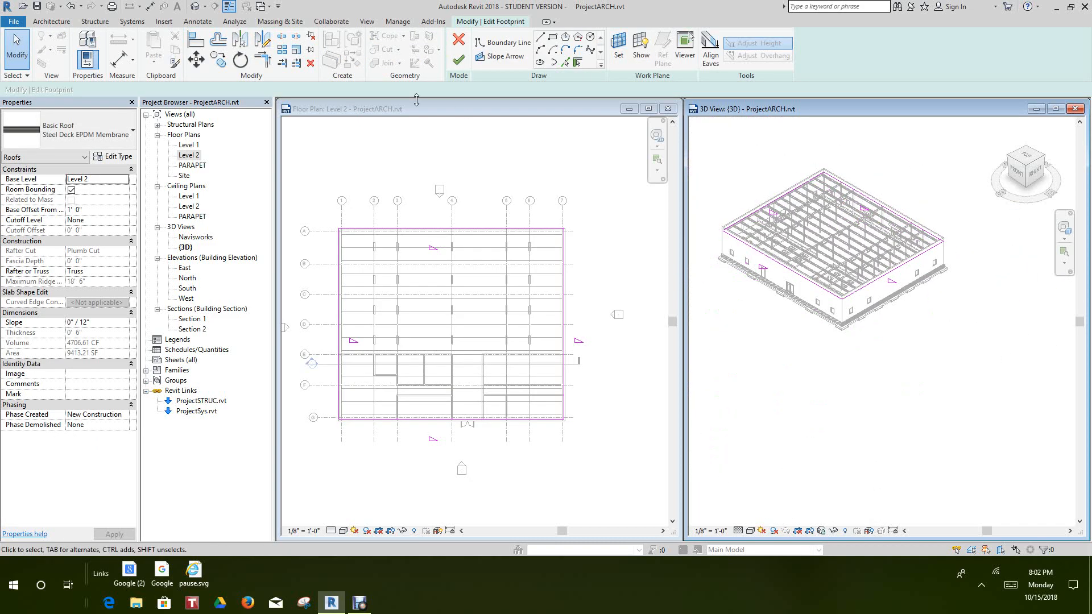
{"action": "left_click", "coordinate": [459, 41]}
{"action": "scroll", "coordinate": [890, 147], "scroll_direction": "up", "scroll_amount": 5}
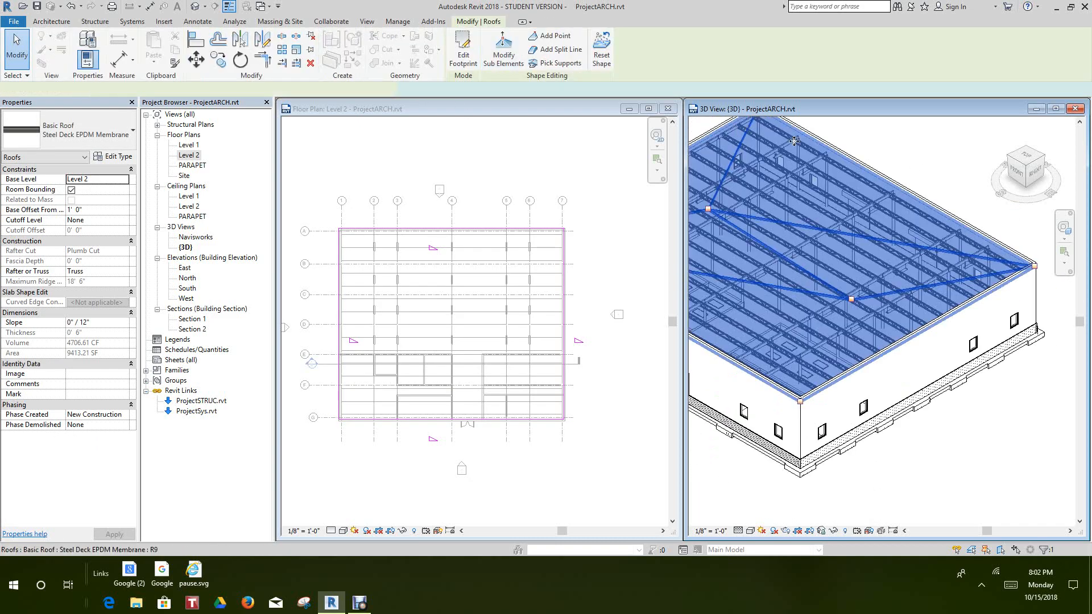
{"action": "left_click", "coordinate": [889, 148]}
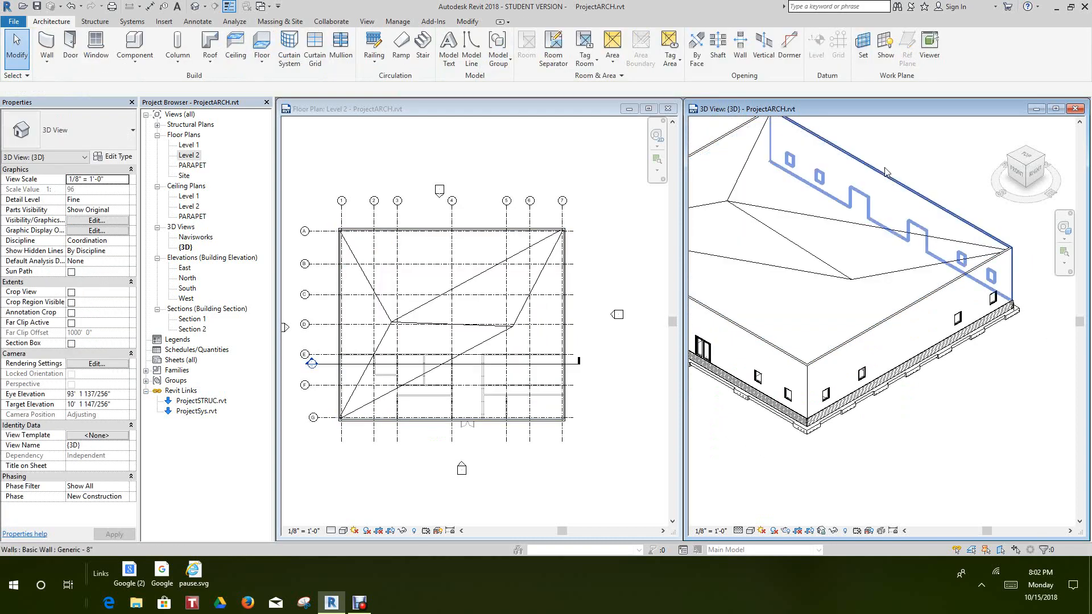
{"action": "left_click", "coordinate": [854, 282]}
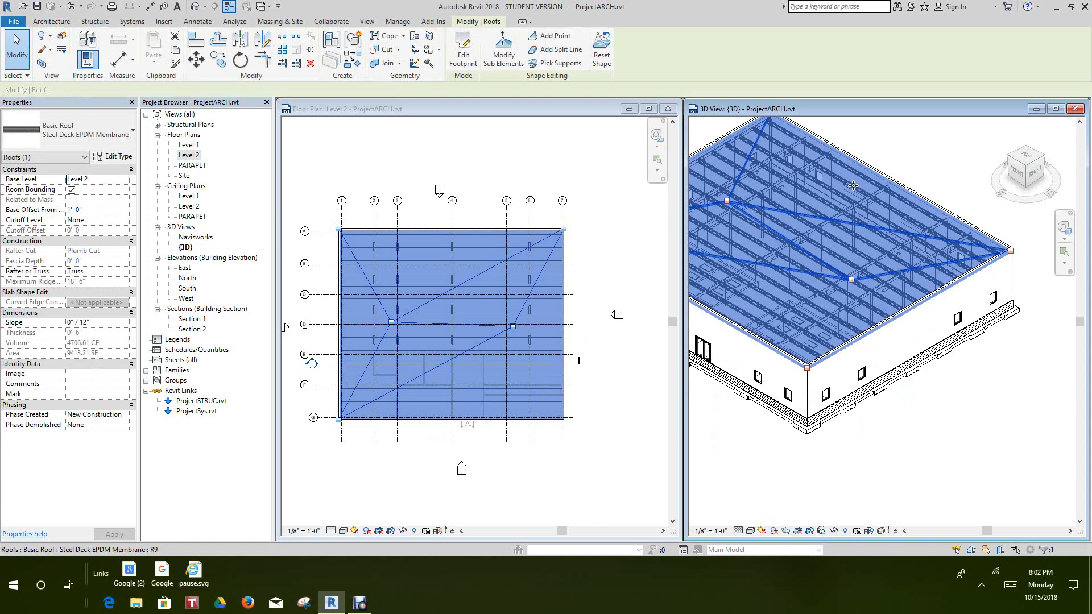
{"action": "scroll", "coordinate": [853, 185], "scroll_direction": "down", "scroll_amount": 2}
{"action": "middle_click_drag", "start_coordinate": [854, 185], "coordinate": [833, 215]}
{"action": "scroll", "coordinate": [893, 179], "scroll_direction": "up", "scroll_amount": 1}
{"action": "left_click", "coordinate": [893, 179]}
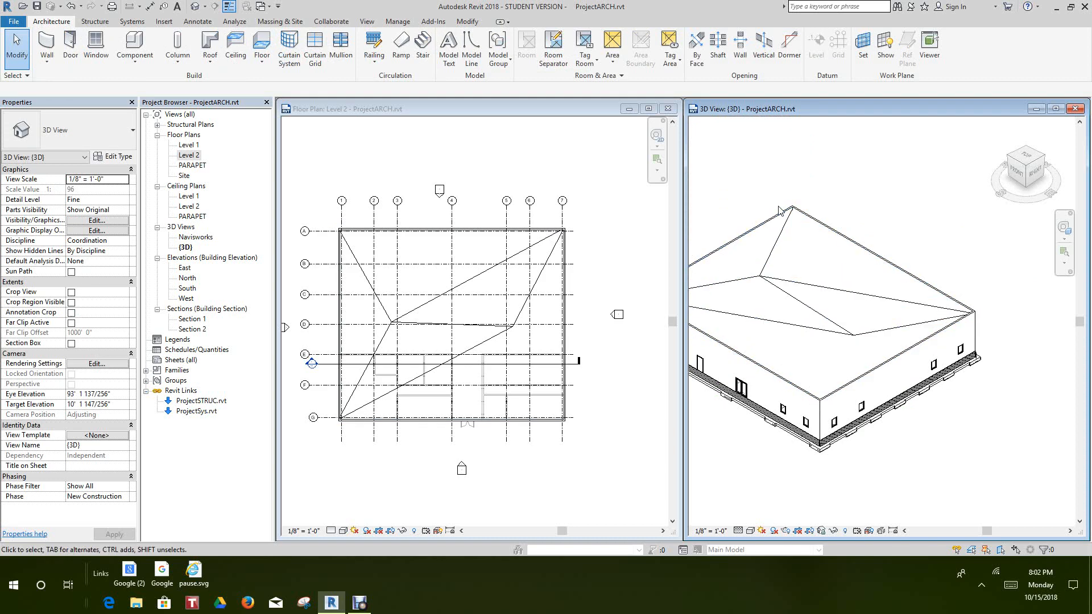
{"action": "scroll", "coordinate": [910, 239], "scroll_direction": "down", "scroll_amount": 2}
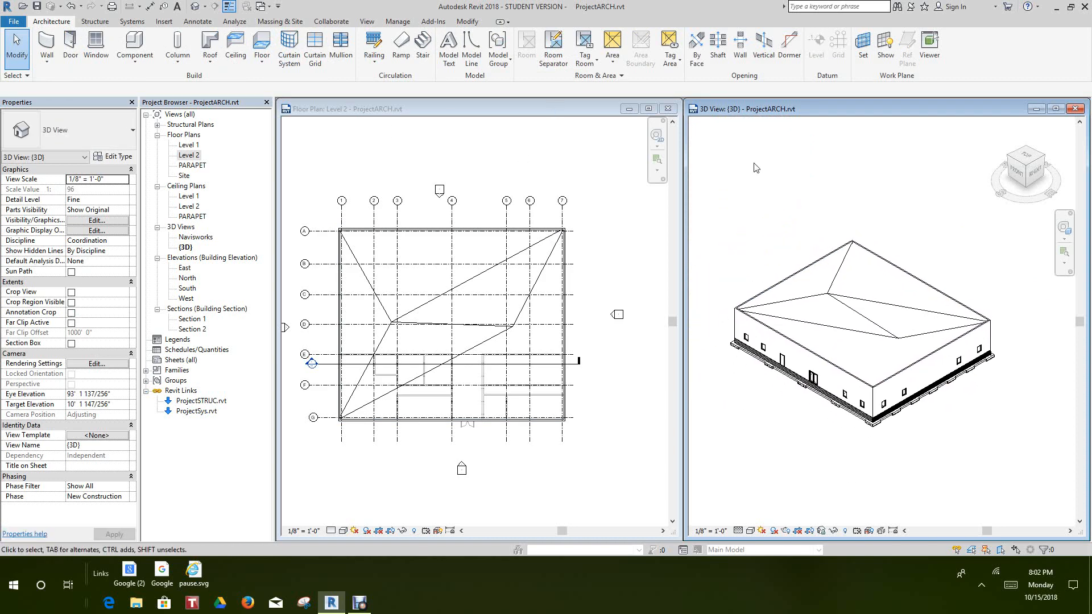
{"action": "middle_click_drag", "start_coordinate": [754, 163], "coordinate": [756, 164]}
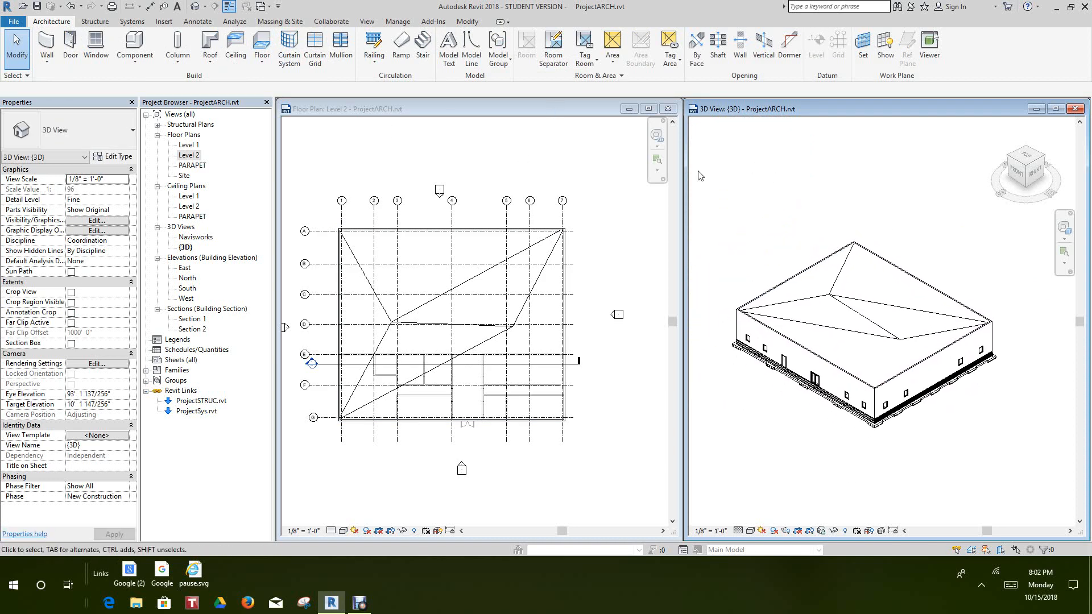
- Undo the roof point's elevation change and both added points, restoring the flat, unedited roof
{"action": "left_click", "coordinate": [72, 7]}
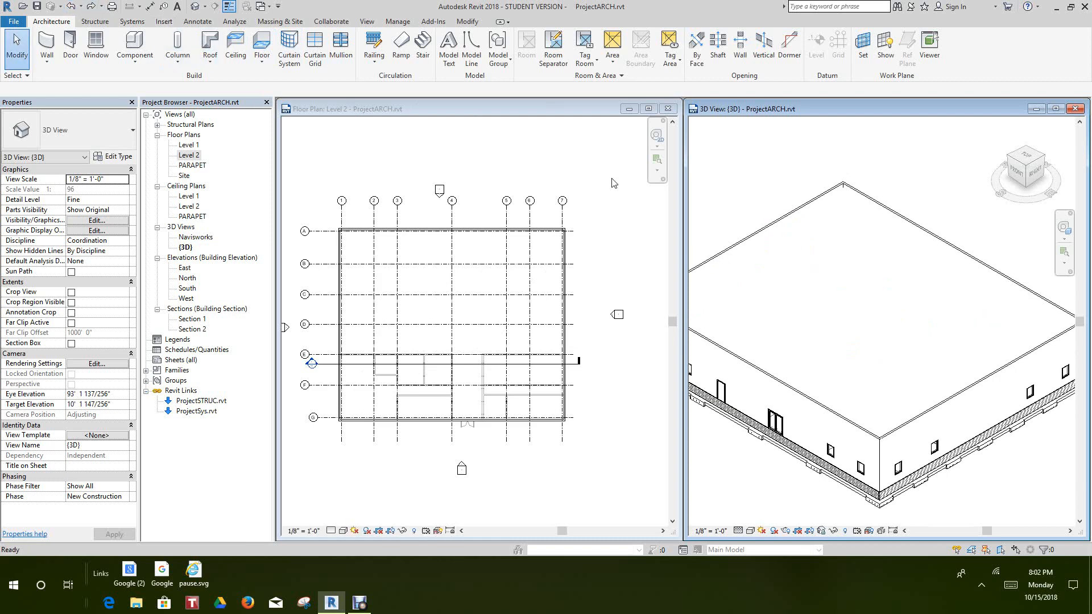
{"action": "left_click", "coordinate": [820, 273]}
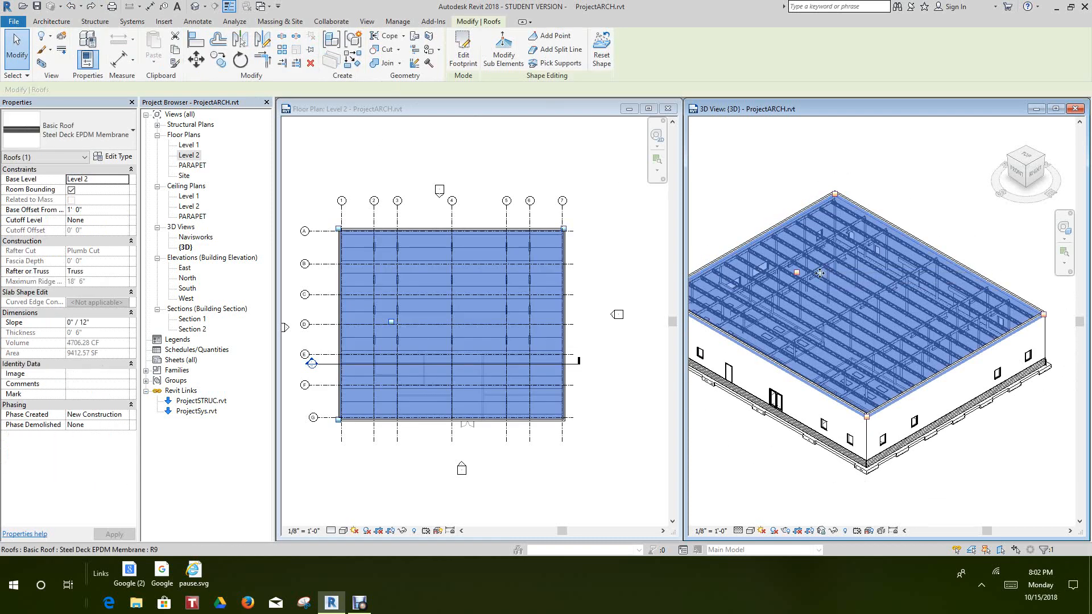
{"action": "key", "text": "Escape"}
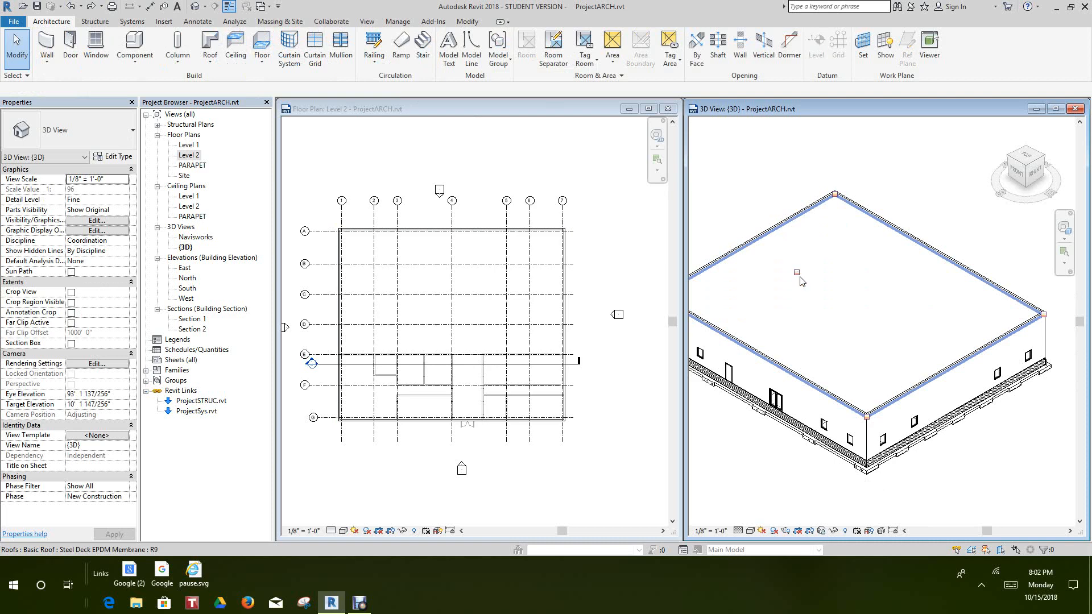
{"action": "left_click", "coordinate": [798, 276]}
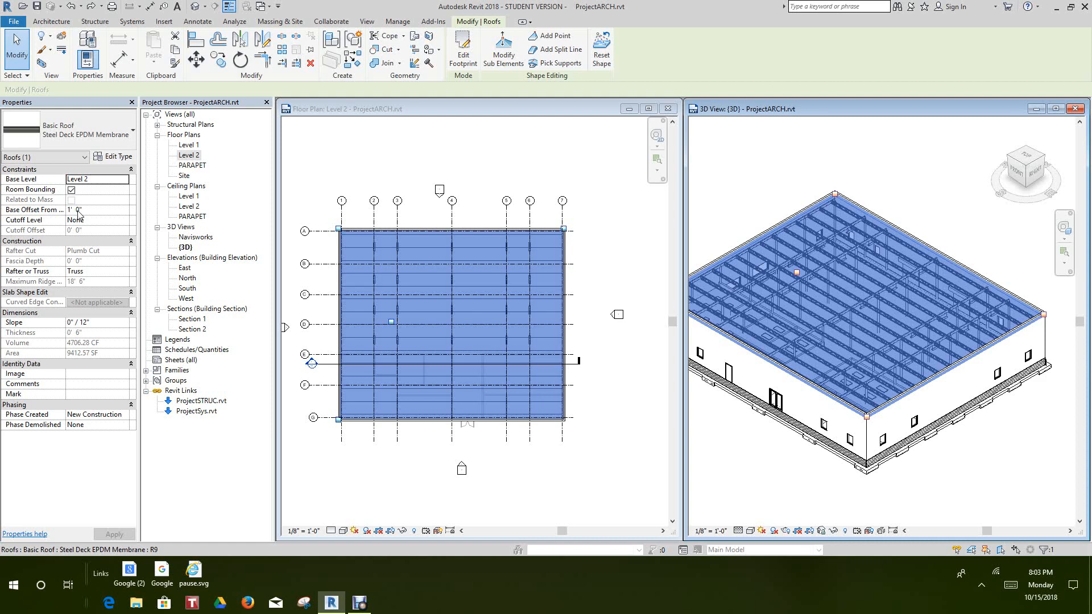
{"action": "key", "text": "Escape"}
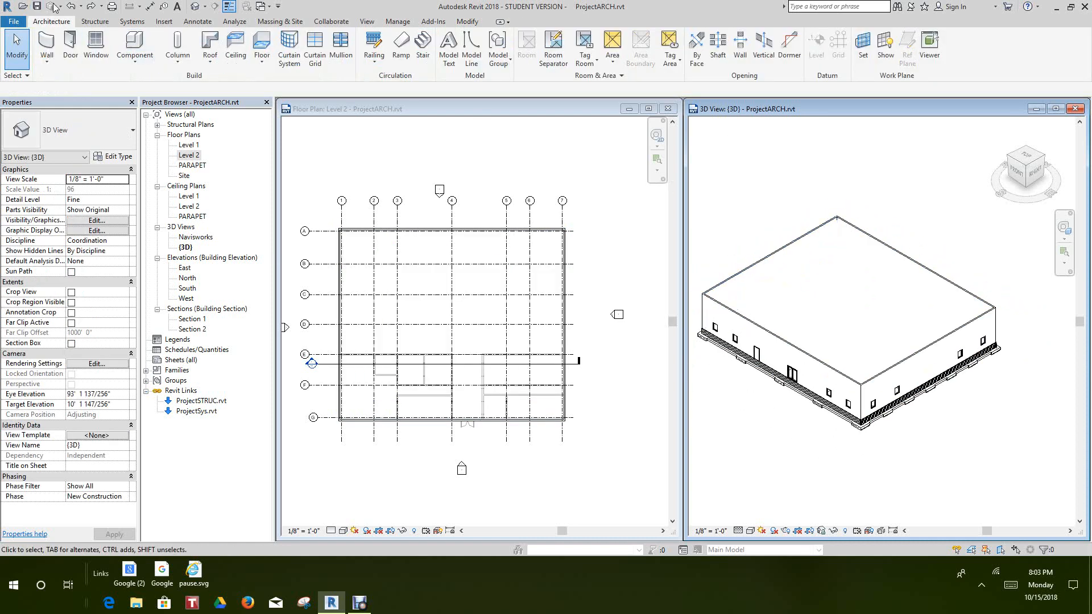
{"action": "left_click", "coordinate": [71, 7]}
{"action": "left_click", "coordinate": [71, 7]}
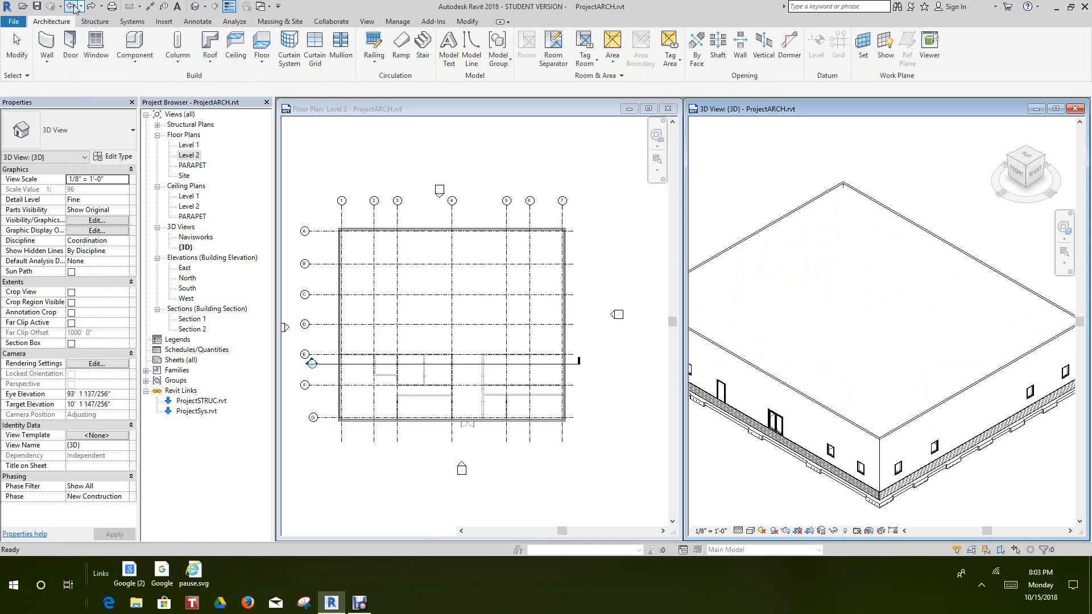
- Add a shape-editing point inside the roof, near the crossing of grids 3 and D, and end point placement
{"action": "left_click", "coordinate": [806, 292]}
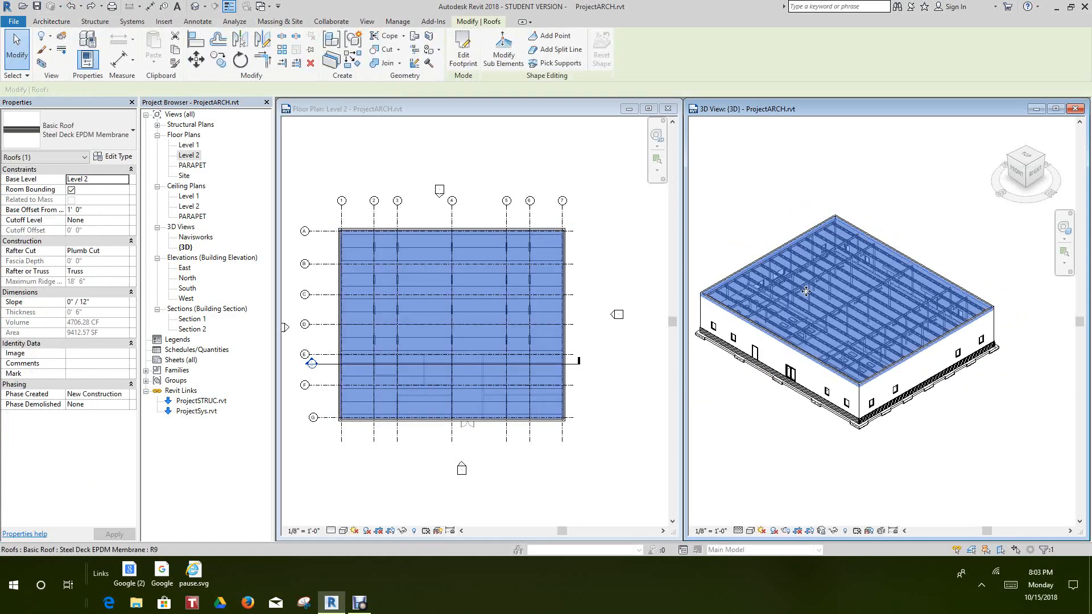
{"action": "left_click", "coordinate": [555, 36]}
{"action": "left_click", "coordinate": [838, 231]}
{"action": "left_click", "coordinate": [820, 258]}
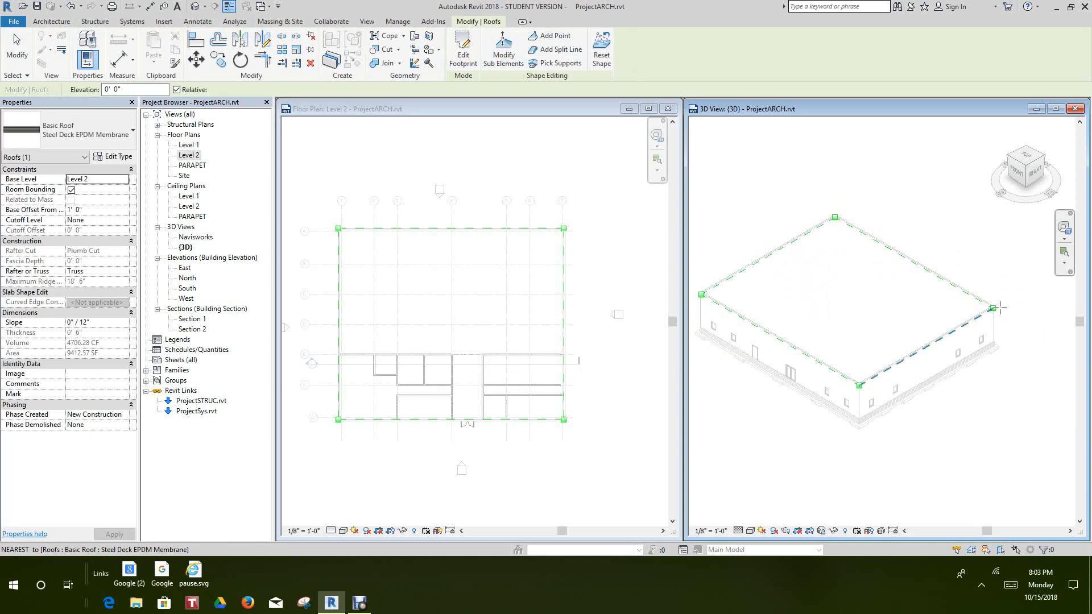
{"action": "left_click", "coordinate": [905, 339]}
{"action": "left_click", "coordinate": [856, 375]}
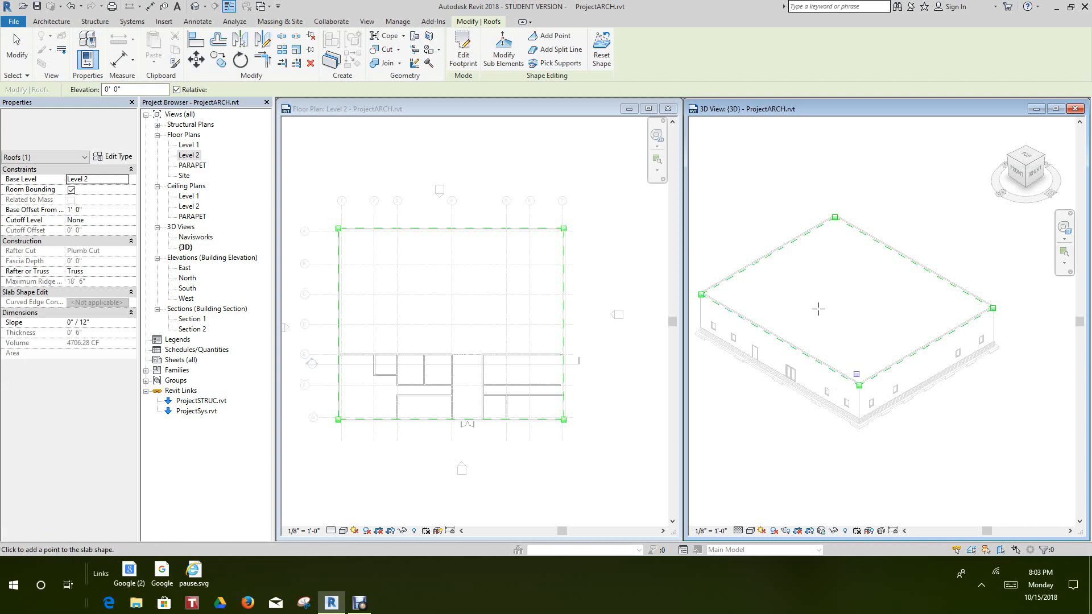
{"action": "left_click", "coordinate": [819, 309]}
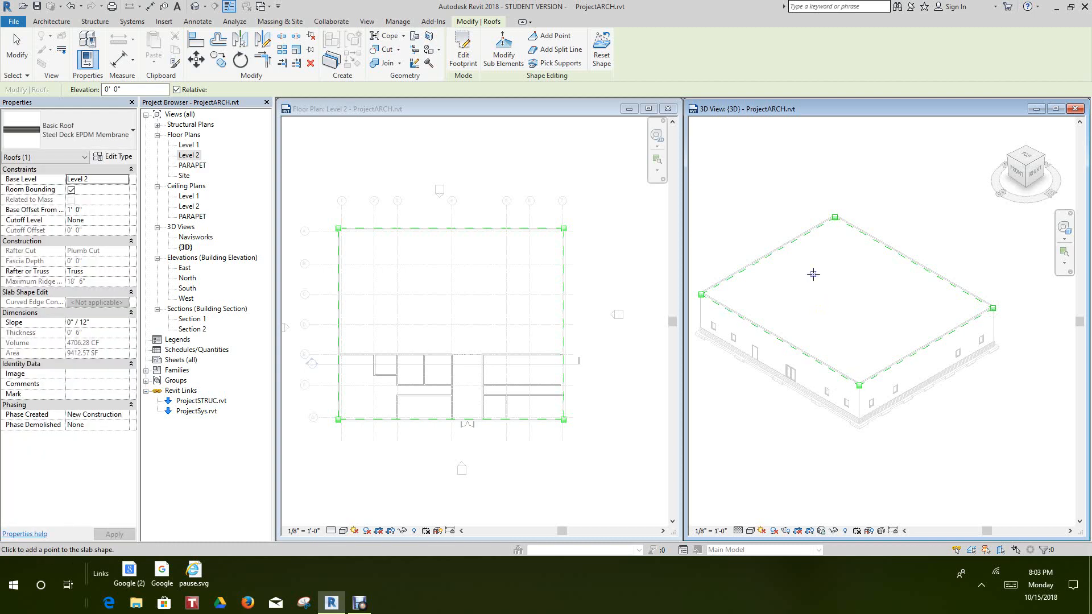
{"action": "right_click", "coordinate": [851, 286]}
{"action": "left_click", "coordinate": [854, 293]}
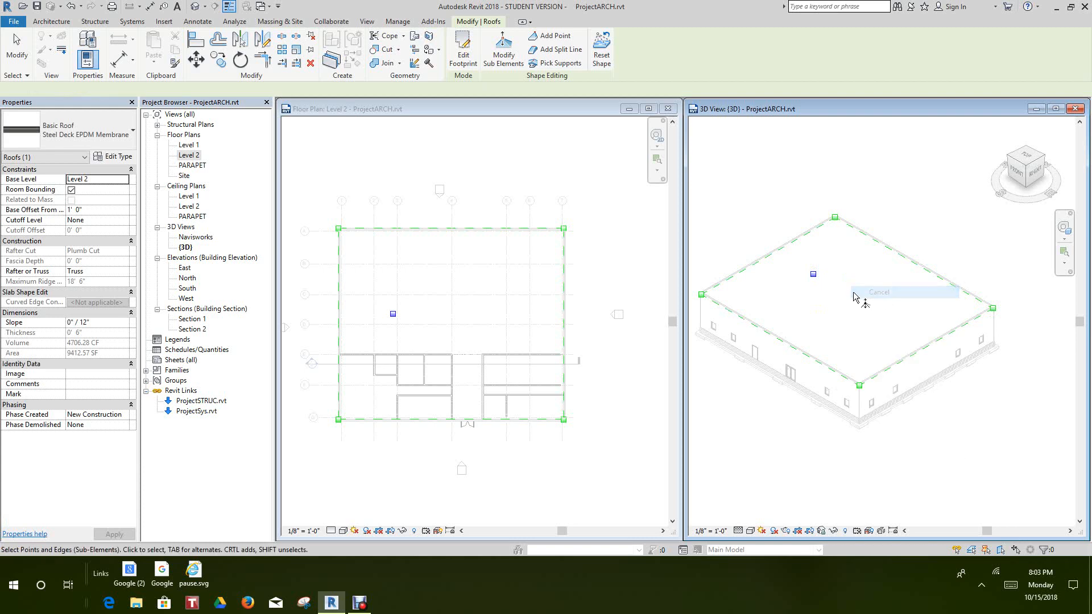
- Raise the added roof point and set its elevation to 1' 0"
{"action": "left_click", "coordinate": [814, 276]}
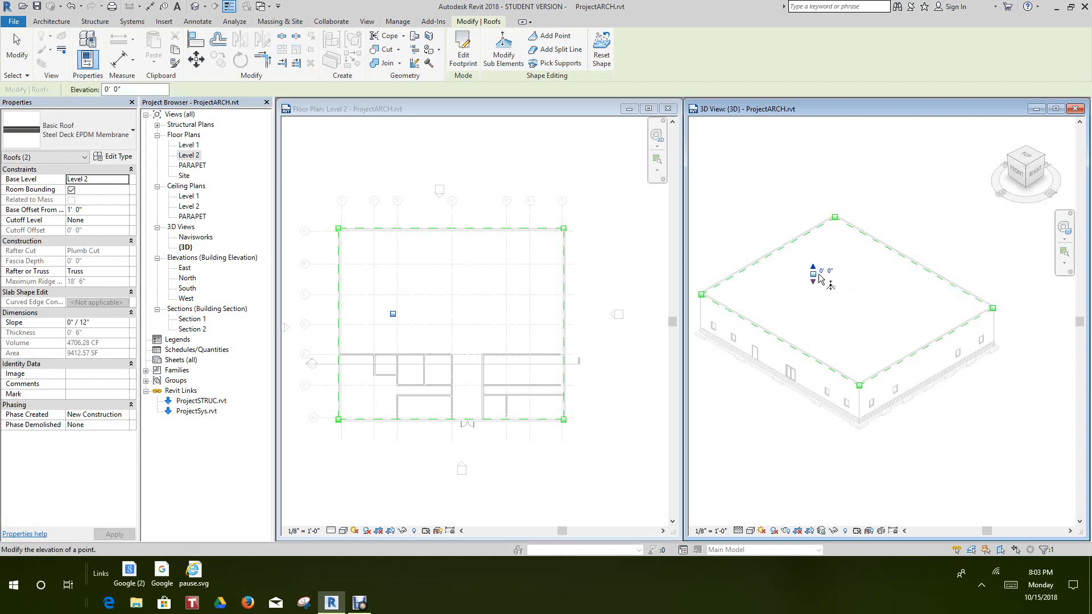
{"action": "left_click_drag", "start_coordinate": [814, 268], "coordinate": [823, 269]}
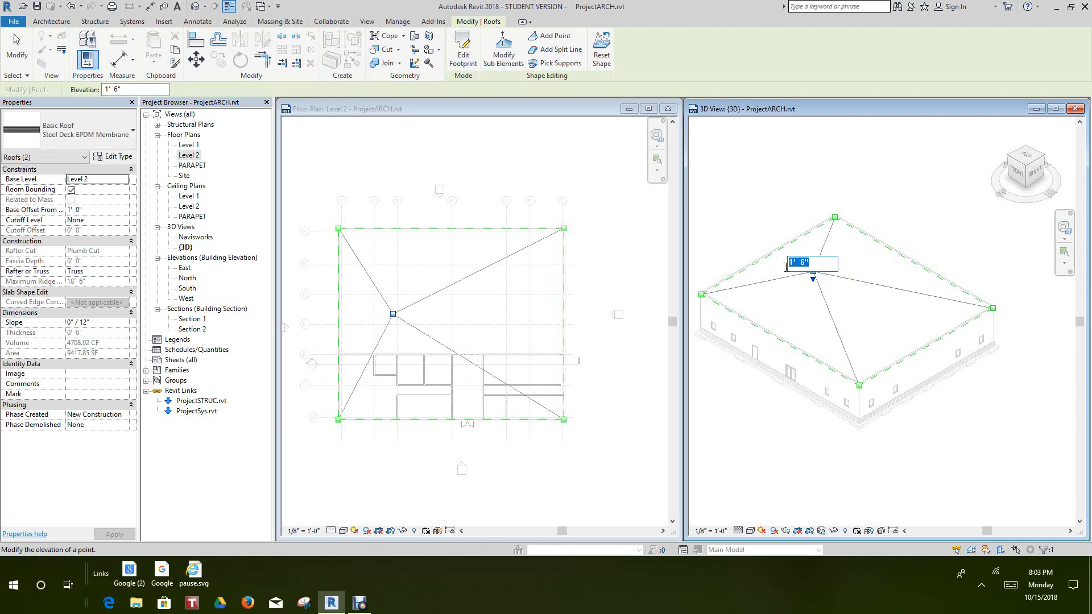
{"action": "type", "text": "1"}
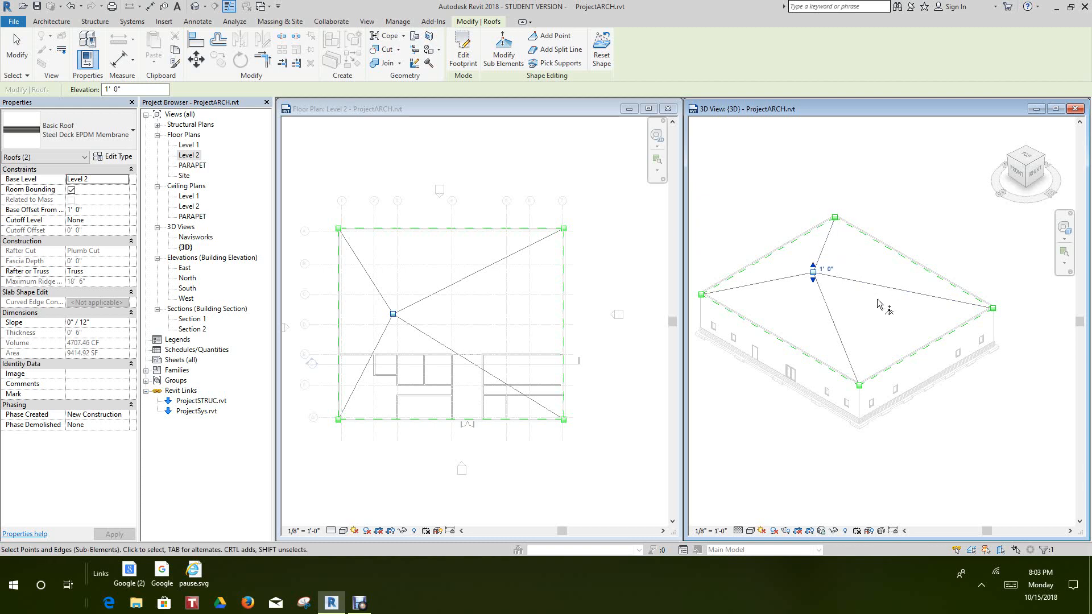
- Add a second shape-editing point inside the roof, near the crossing of grids 5 and D, and end point placement
{"action": "left_click", "coordinate": [563, 36]}
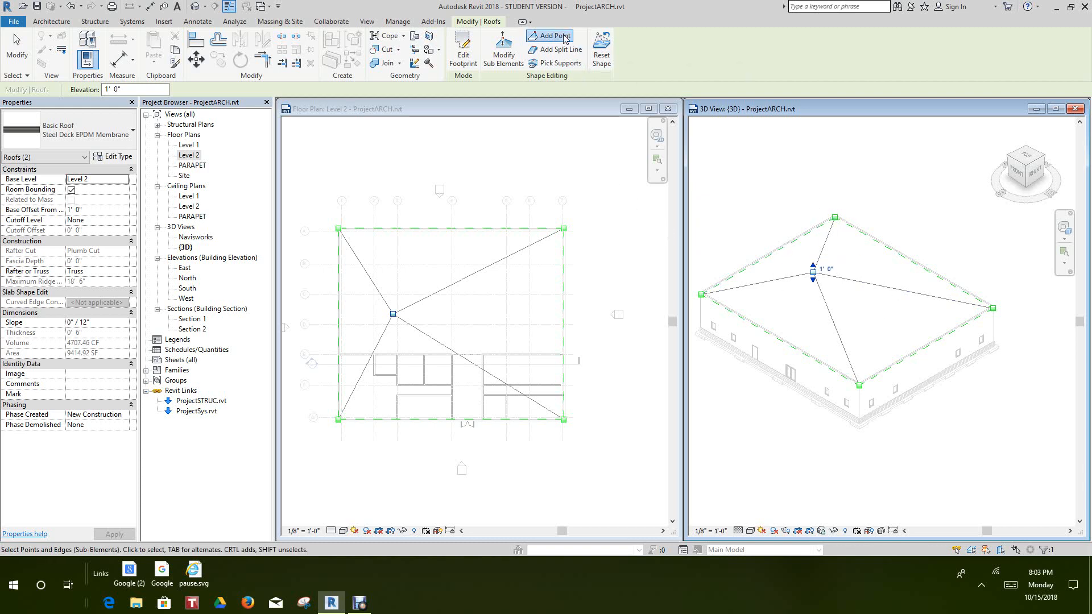
{"action": "left_click", "coordinate": [883, 324]}
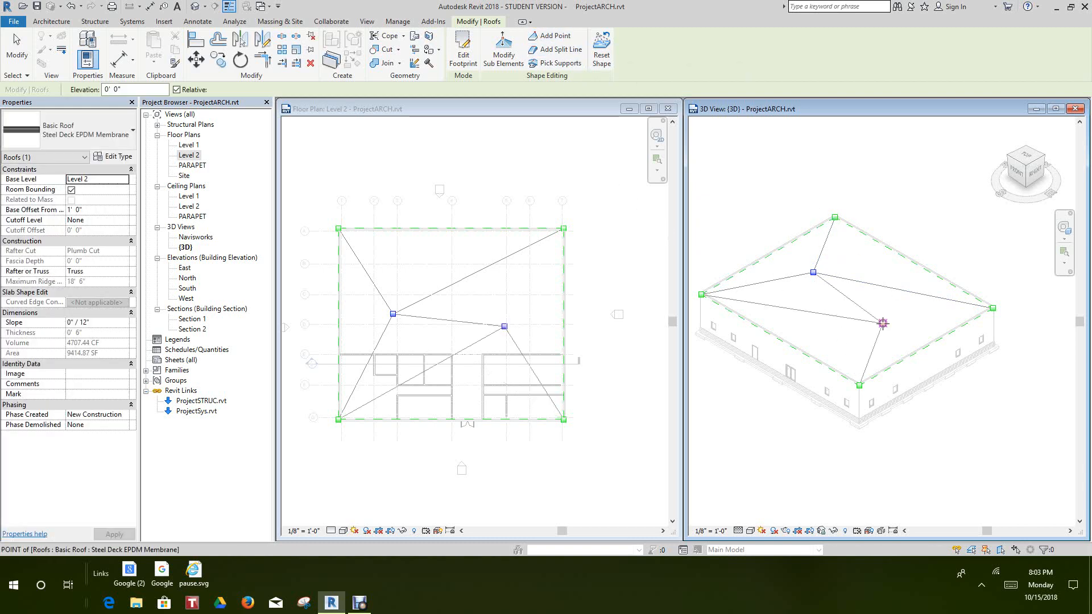
{"action": "scroll", "coordinate": [884, 324], "scroll_direction": "up", "scroll_amount": 2}
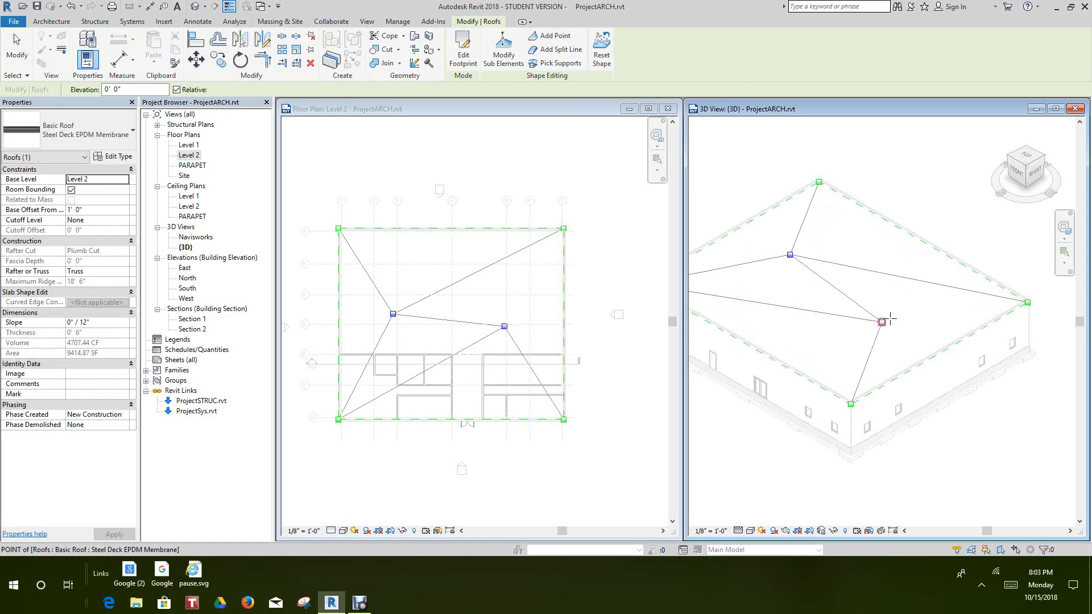
{"action": "right_click", "coordinate": [889, 319]}
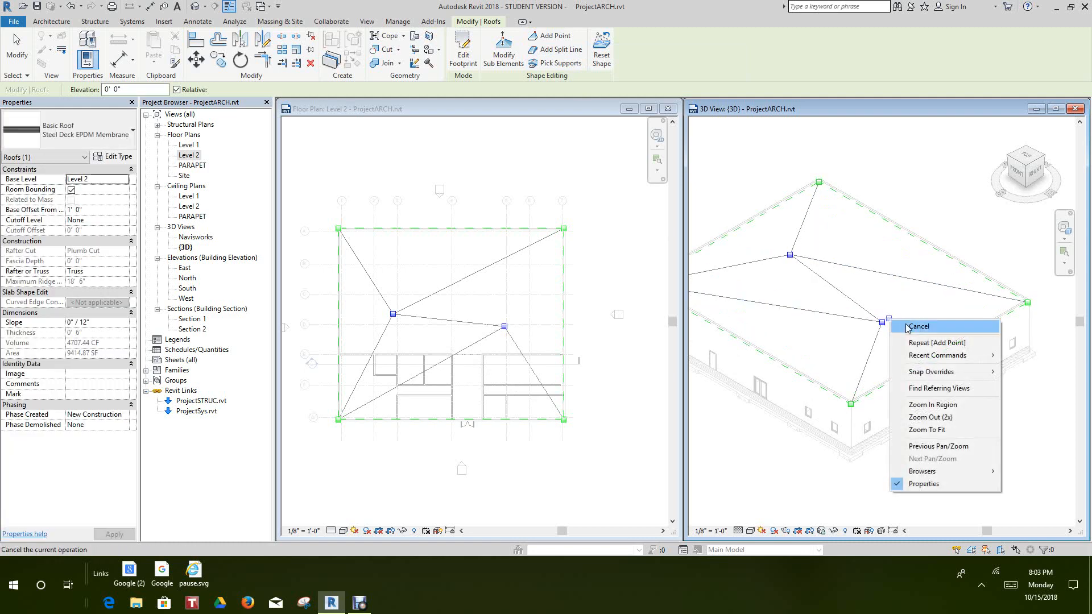
{"action": "left_click", "coordinate": [911, 325]}
- Set the second roof point's elevation to 3' 0"
{"action": "left_click", "coordinate": [883, 323]}
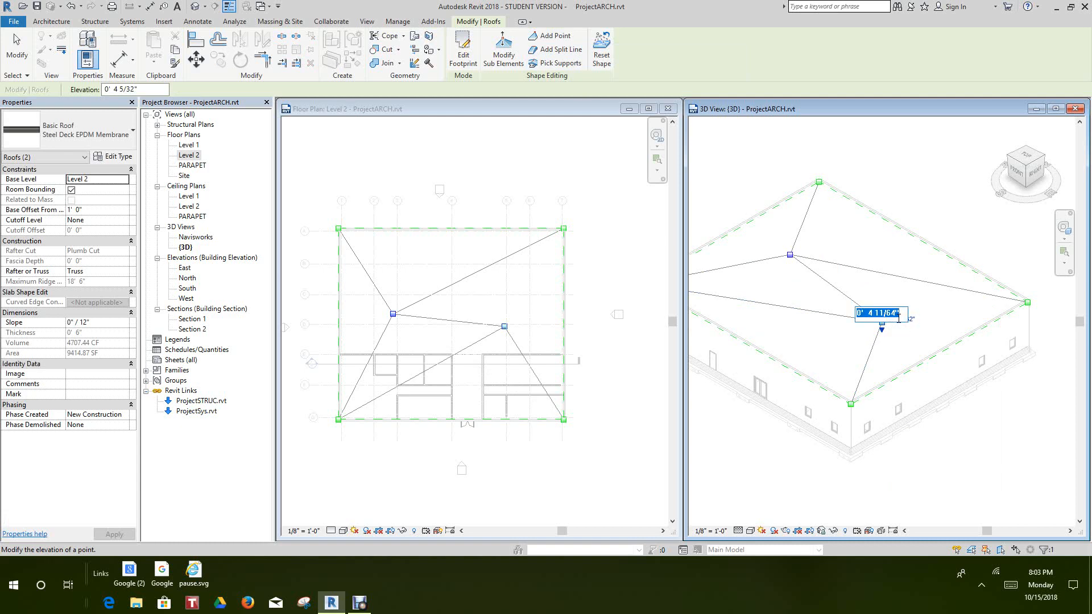
{"action": "key", "text": "Return"}
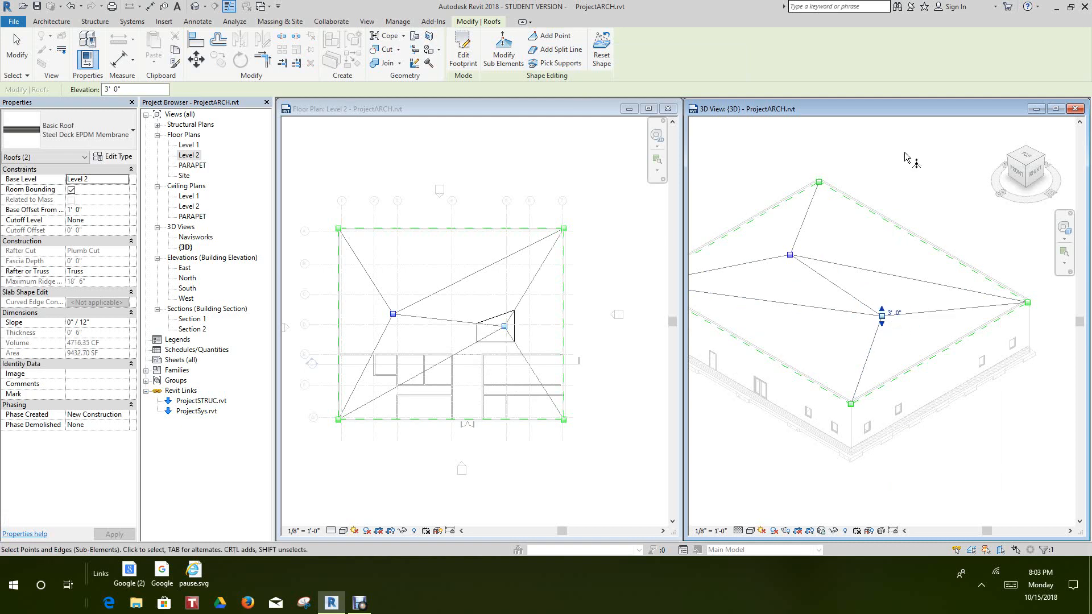
{"action": "scroll", "coordinate": [506, 206], "scroll_direction": "down", "scroll_amount": 2}
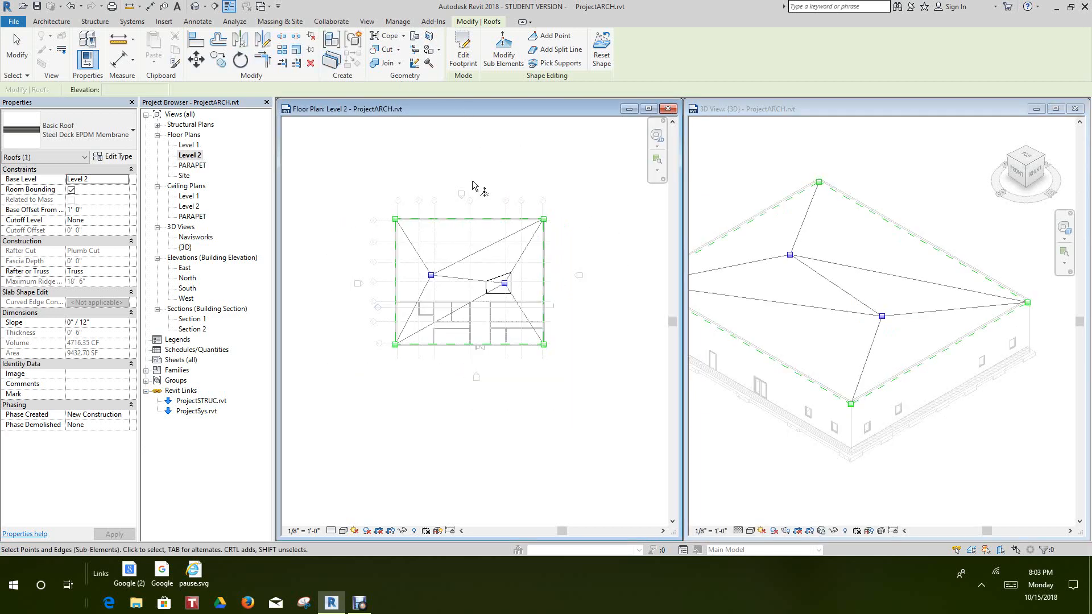
{"action": "middle_click_drag", "start_coordinate": [472, 185], "coordinate": [476, 201]}
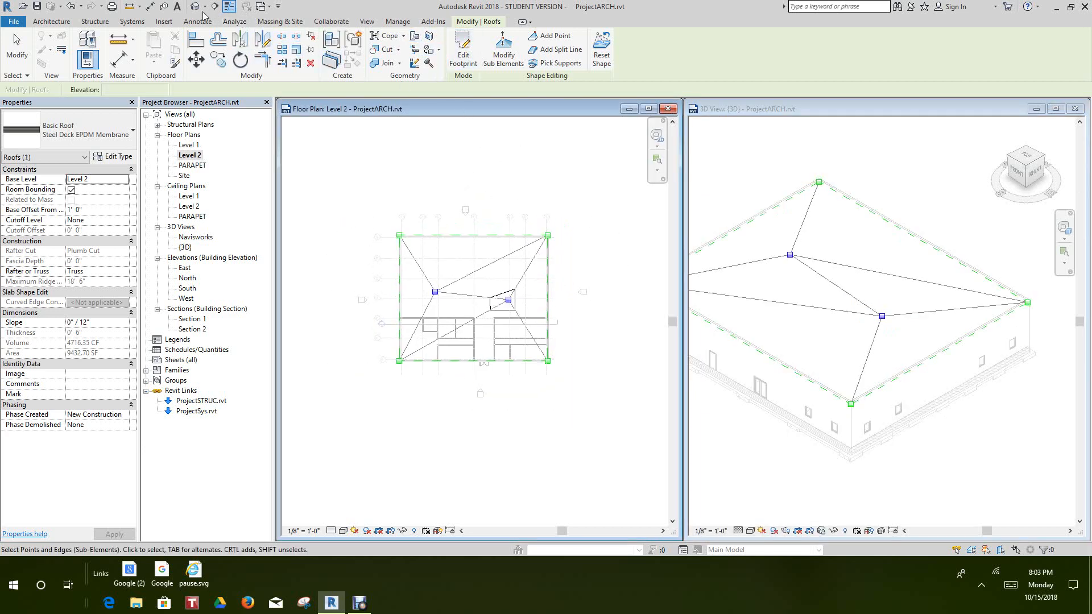
- View the roof's profile at eye level in the 3D view and leave shape editing
{"action": "left_click", "coordinate": [782, 152]}
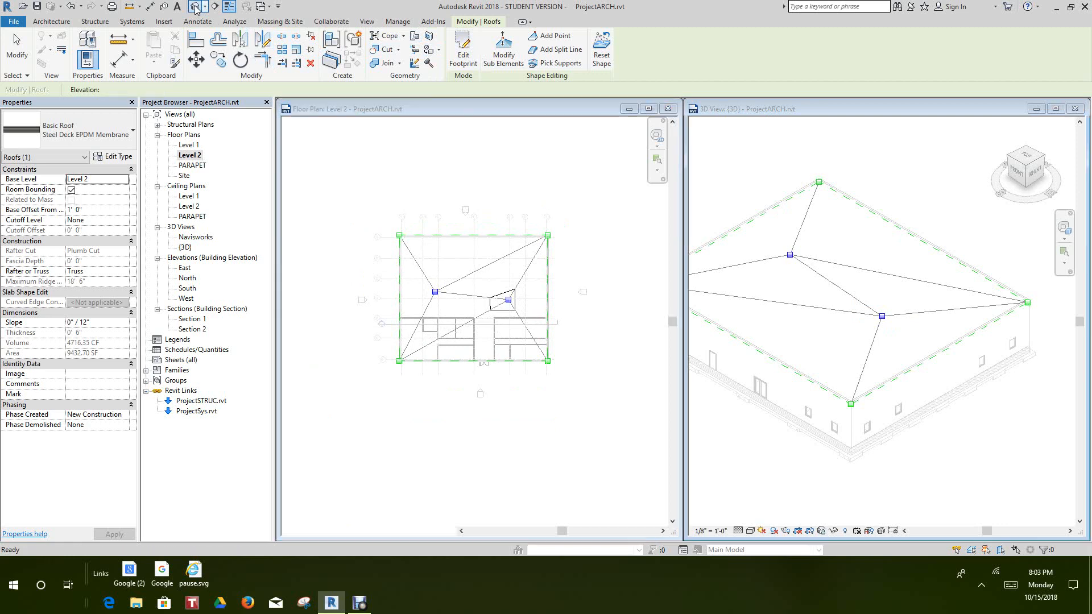
{"action": "left_click", "coordinate": [1033, 174]}
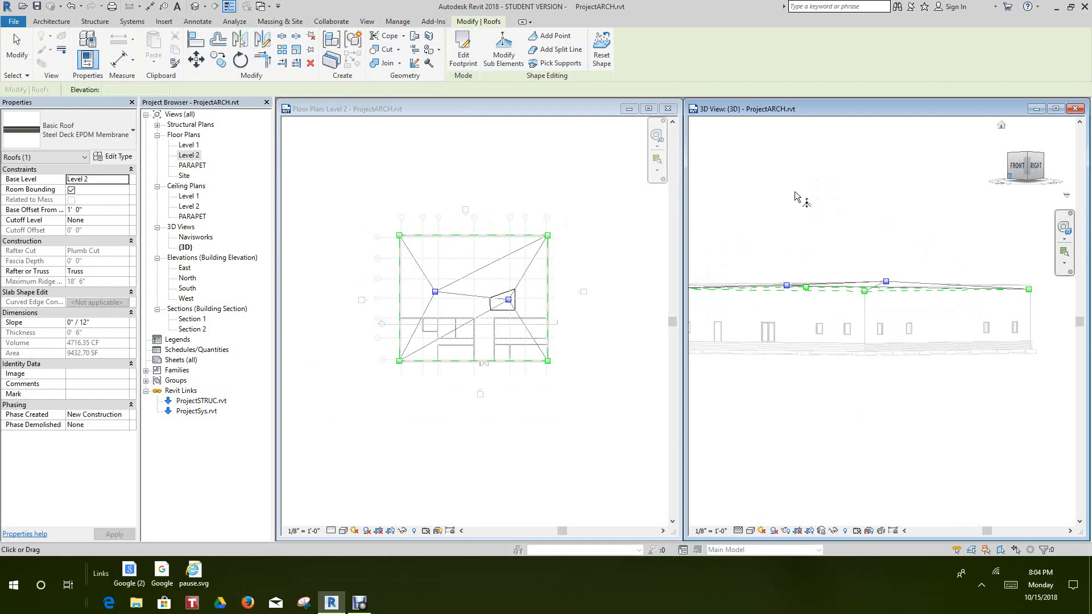
{"action": "left_click", "coordinate": [433, 192]}
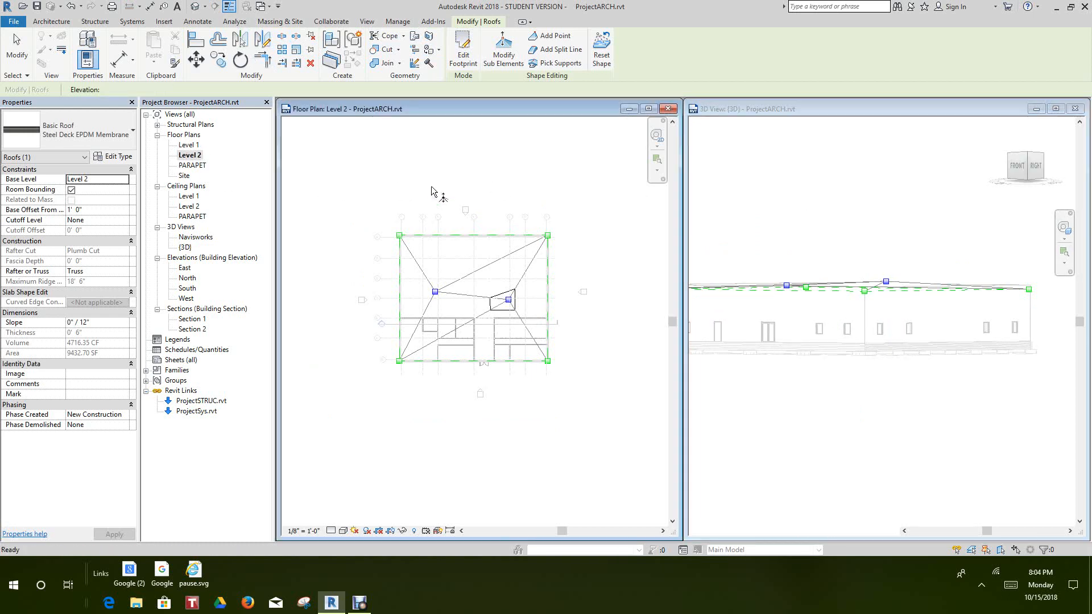
{"action": "left_click", "coordinate": [794, 185]}
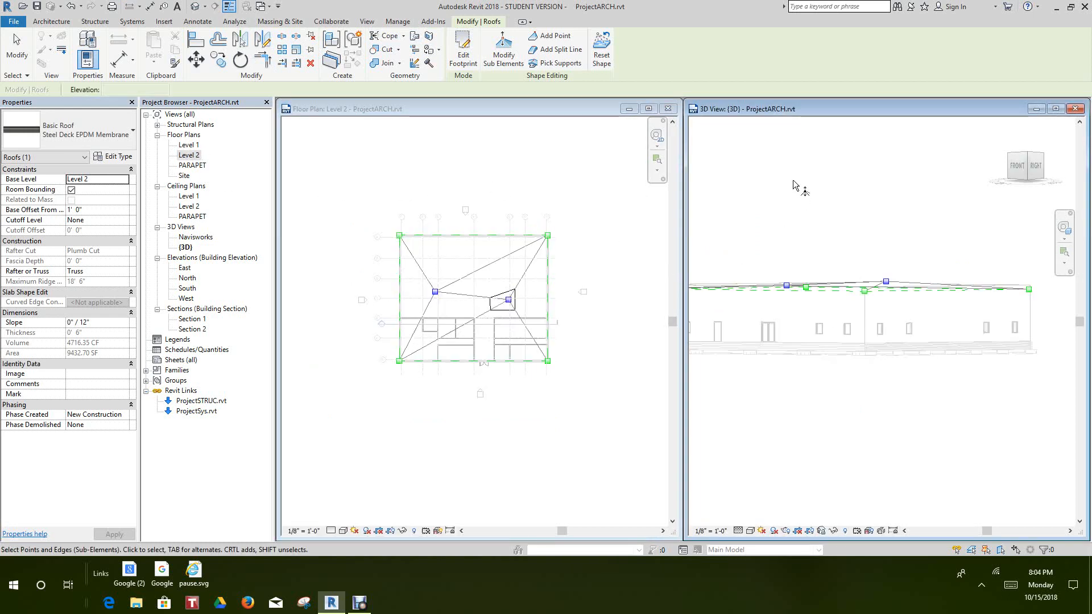
{"action": "right_click", "coordinate": [794, 185]}
{"action": "left_click", "coordinate": [811, 189]}
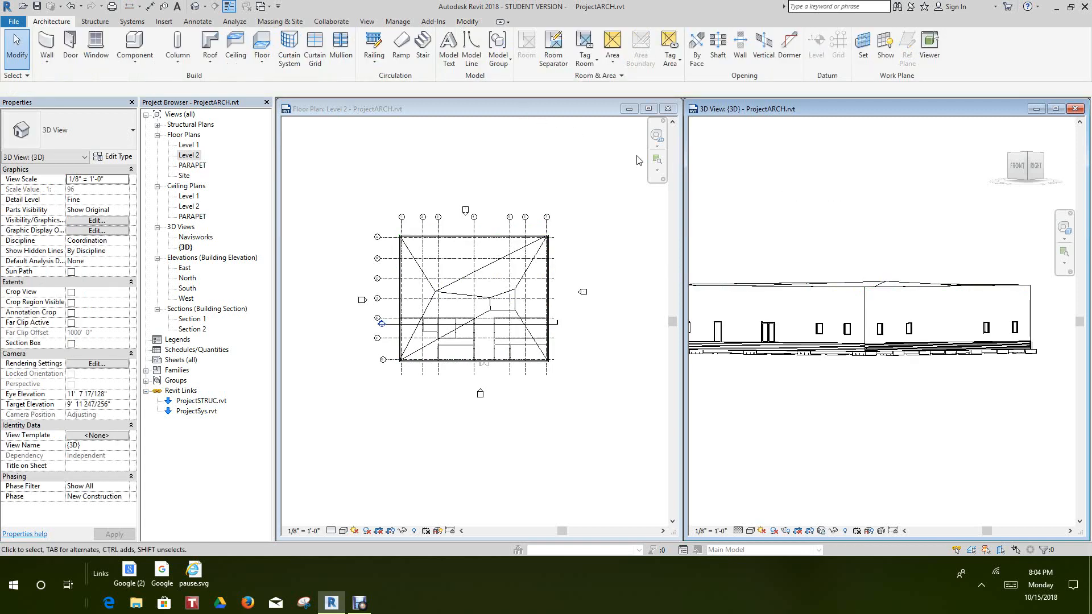
- Orbit the 3D view around to the building's right and back sides to examine the sloped roof's profile
{"action": "scroll", "coordinate": [556, 286], "scroll_direction": "down", "scroll_amount": 1}
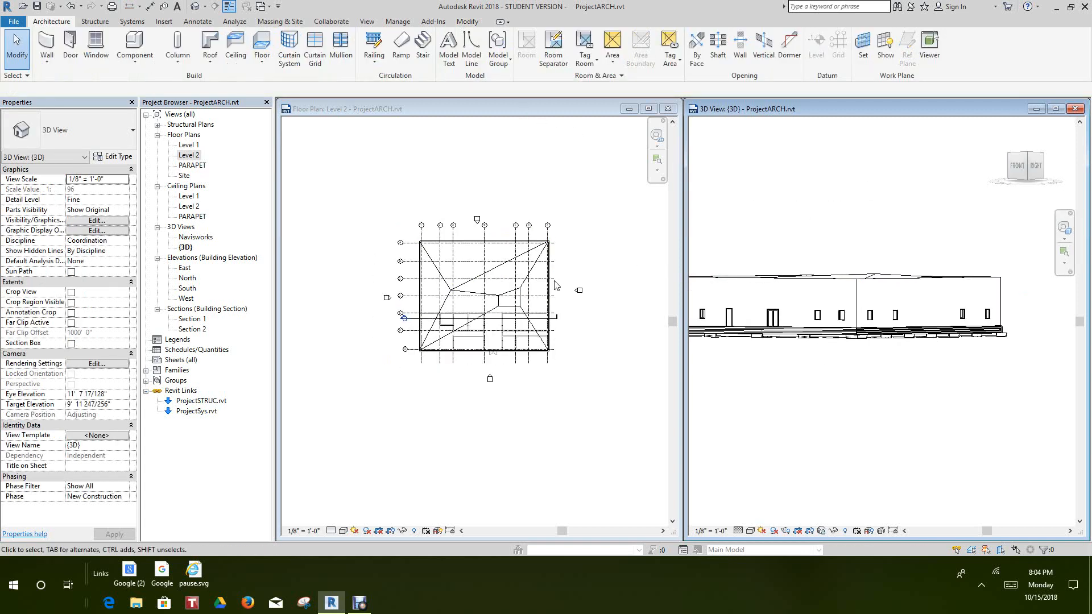
{"action": "scroll", "coordinate": [555, 285], "scroll_direction": "up", "scroll_amount": 1}
{"action": "left_click", "coordinate": [534, 219]}
{"action": "scroll", "coordinate": [533, 220], "scroll_direction": "down", "scroll_amount": 1}
{"action": "scroll", "coordinate": [508, 260], "scroll_direction": "down", "scroll_amount": 2}
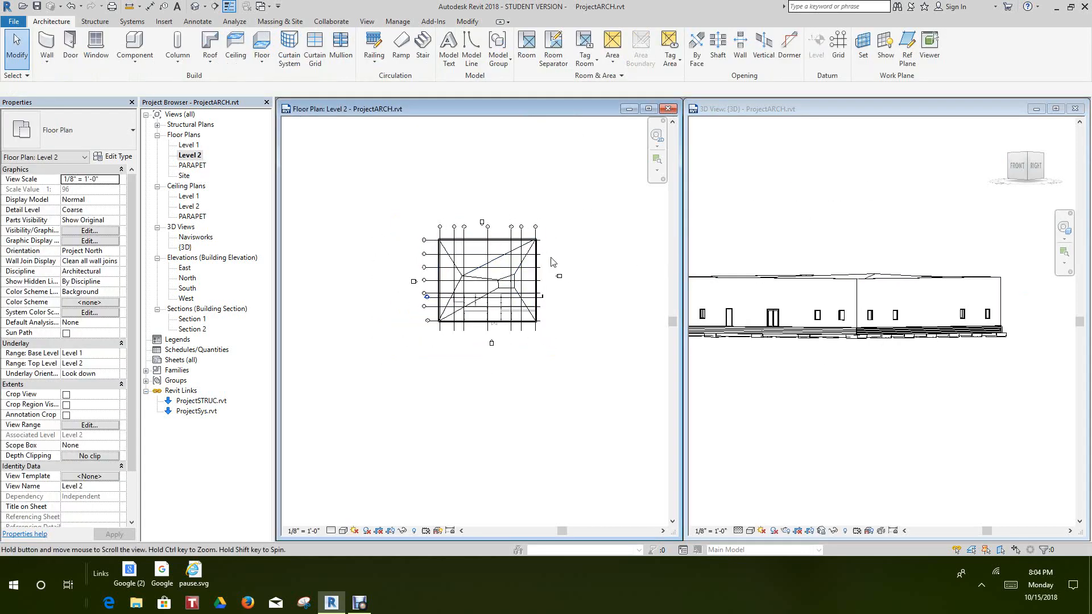
{"action": "mouse_move", "coordinate": [551, 258]}
{"action": "middle_mouse_down"}
{"action": "mouse_move", "coordinate": [546, 300]}
{"action": "mouse_move", "coordinate": [524, 254]}
{"action": "mouse_move", "coordinate": [538, 271]}
{"action": "middle_mouse_up"}
{"action": "scroll", "coordinate": [547, 273], "scroll_direction": "down", "scroll_amount": 1}
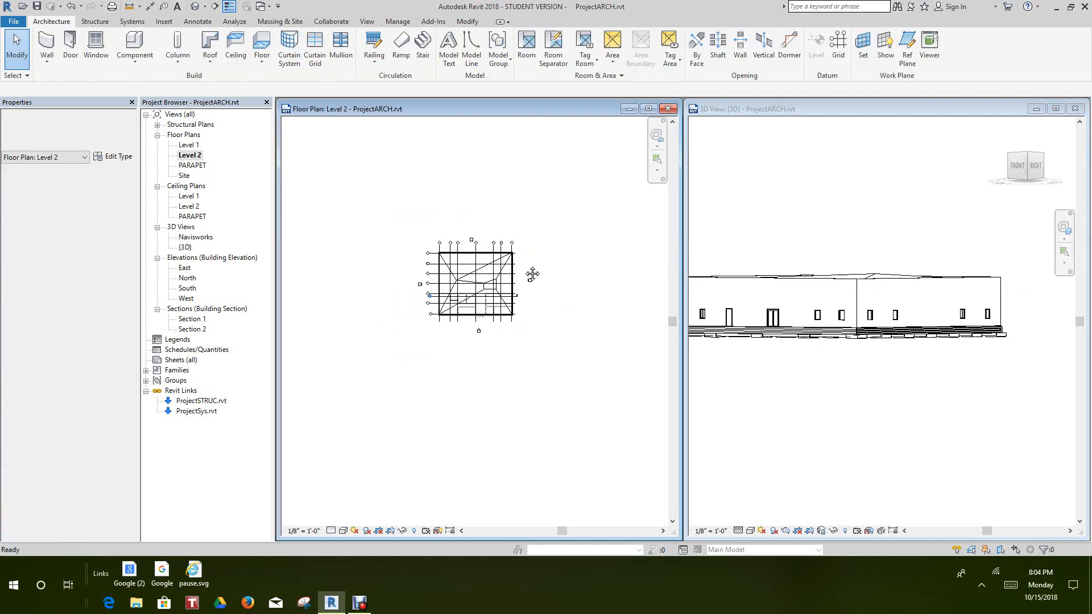
{"action": "left_click", "coordinate": [201, 6]}
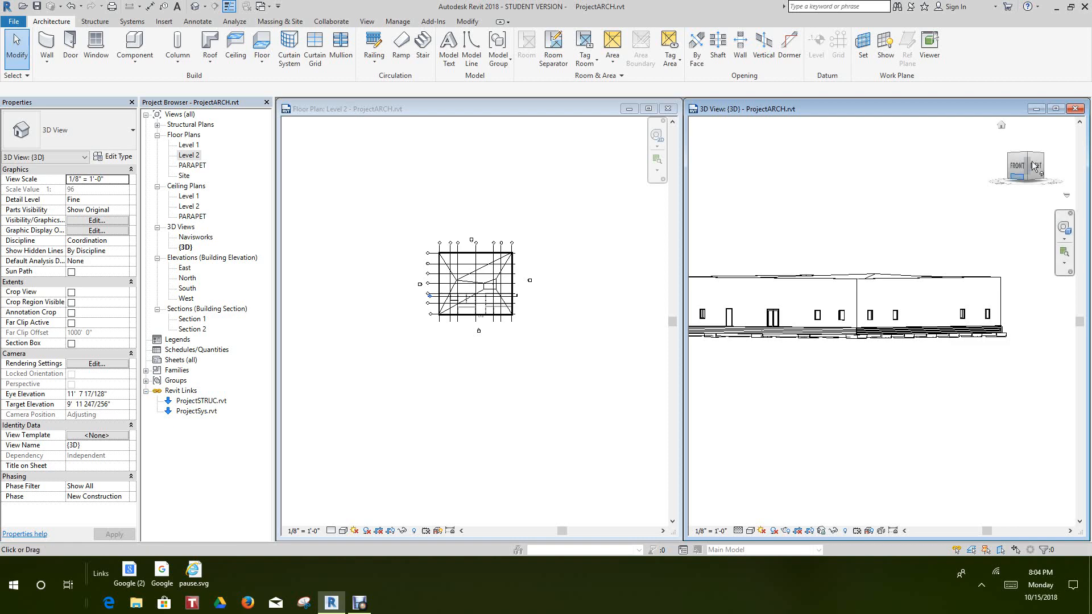
{"action": "mouse_move", "coordinate": [1040, 165]}
{"action": "left_mouse_down"}
{"action": "mouse_move", "coordinate": [1025, 198]}
{"action": "mouse_move", "coordinate": [917, 205]}
{"action": "mouse_move", "coordinate": [920, 172]}
{"action": "mouse_move", "coordinate": [859, 176]}
{"action": "left_mouse_up"}
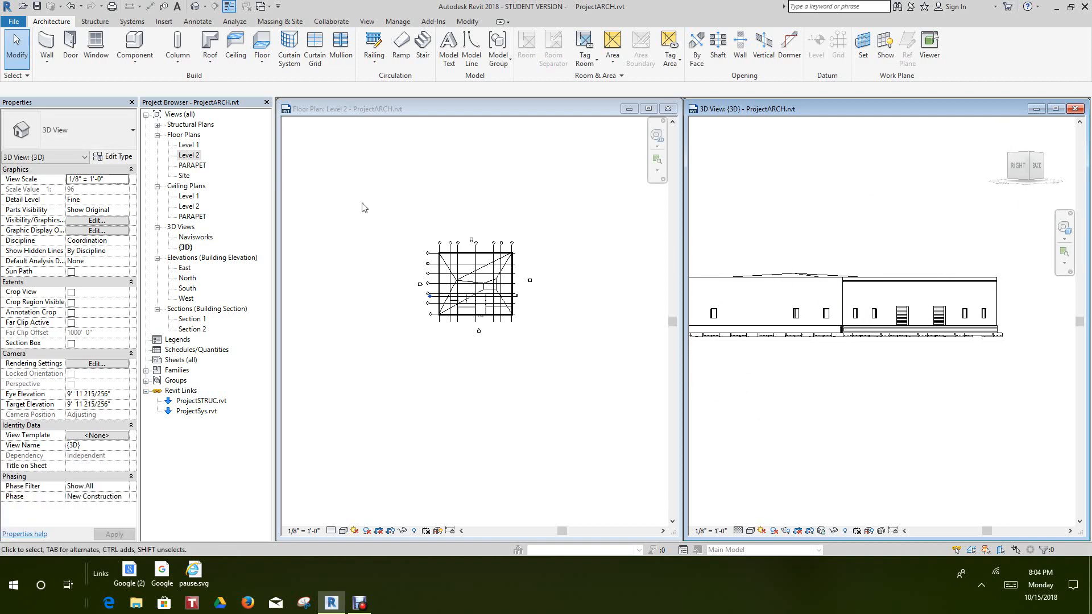
- Open Section 1, examine how the sloped roof sits above the joists around grids 4 to 6, and close the section
{"action": "double_click", "coordinate": [192, 320]}
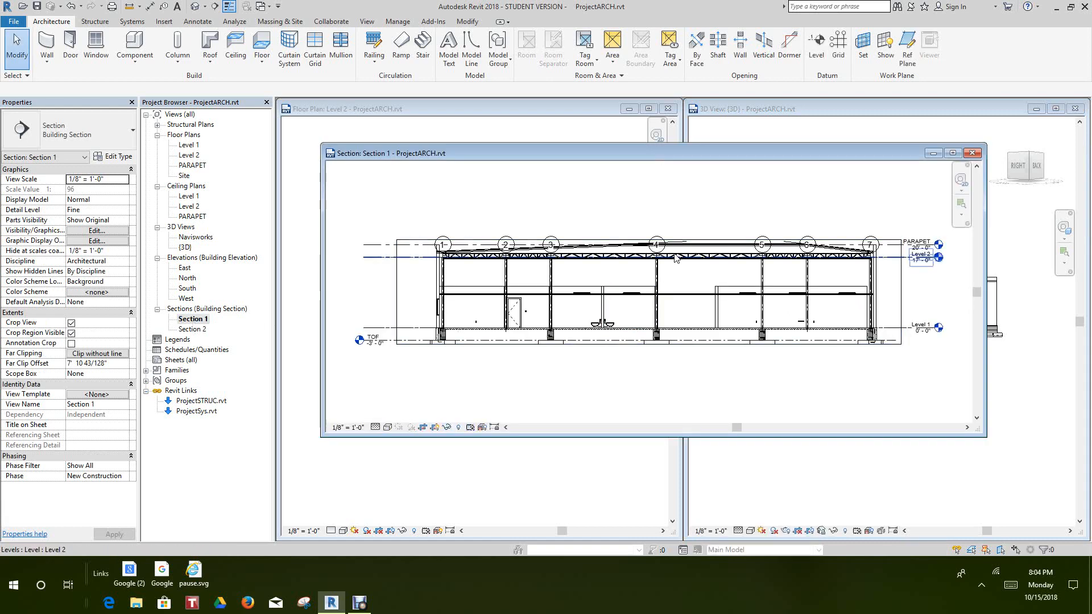
{"action": "scroll", "coordinate": [675, 258], "scroll_direction": "up", "scroll_amount": 4}
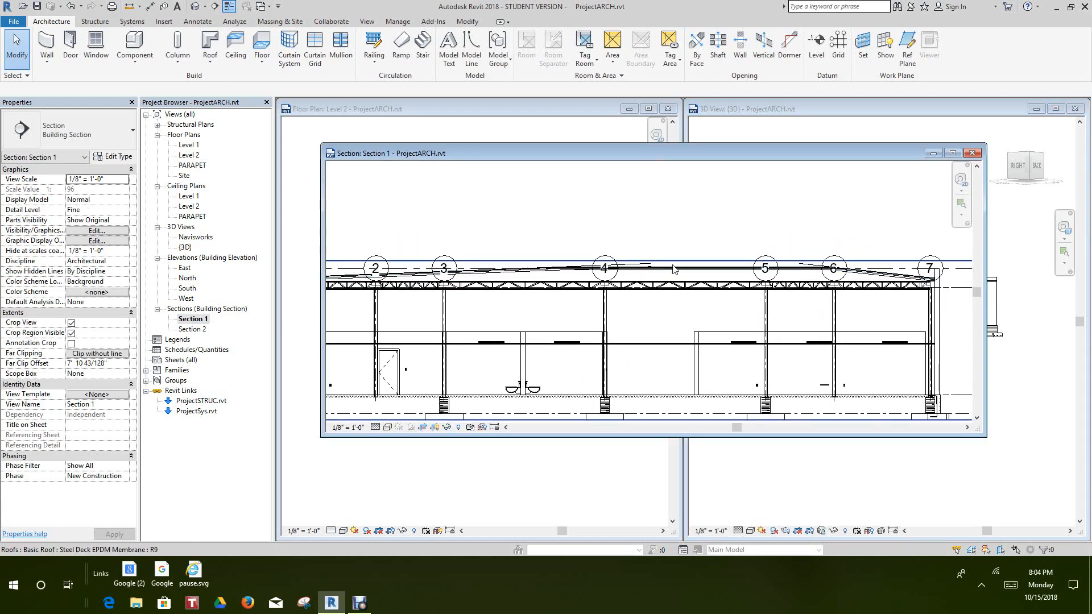
{"action": "scroll", "coordinate": [626, 272], "scroll_direction": "up", "scroll_amount": 3}
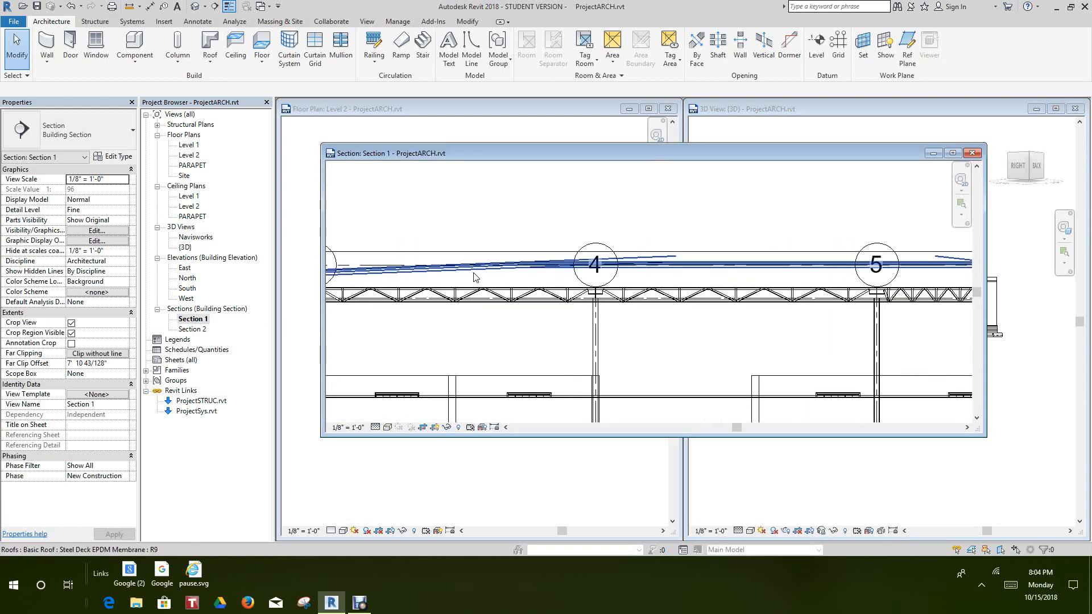
{"action": "scroll", "coordinate": [476, 277], "scroll_direction": "down", "scroll_amount": 4}
{"action": "scroll", "coordinate": [438, 257], "scroll_direction": "up", "scroll_amount": 6}
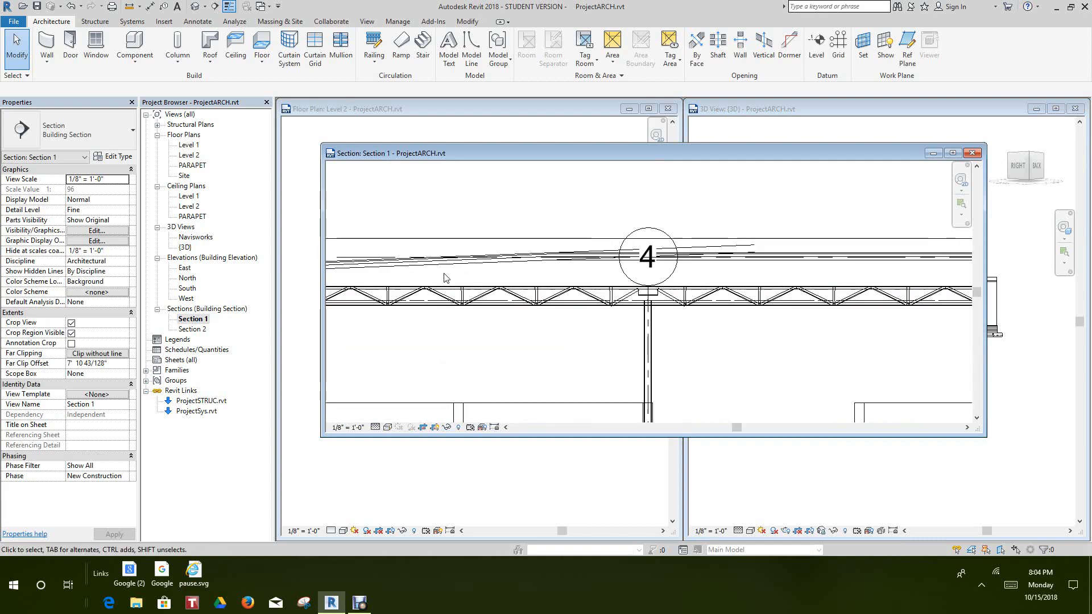
{"action": "scroll", "coordinate": [437, 256], "scroll_direction": "down", "scroll_amount": 5}
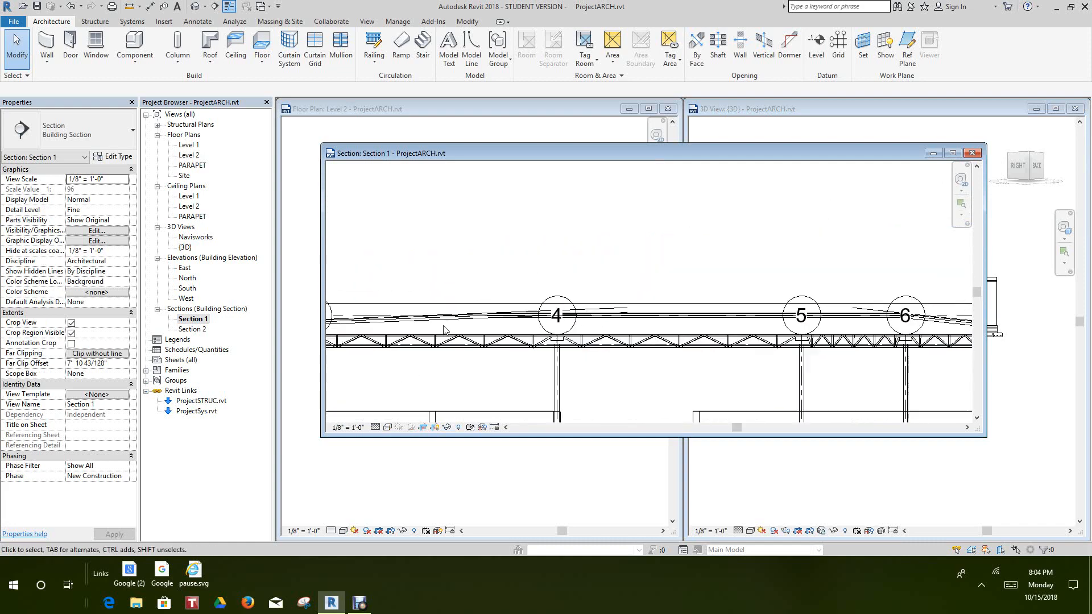
{"action": "left_click", "coordinate": [973, 154]}
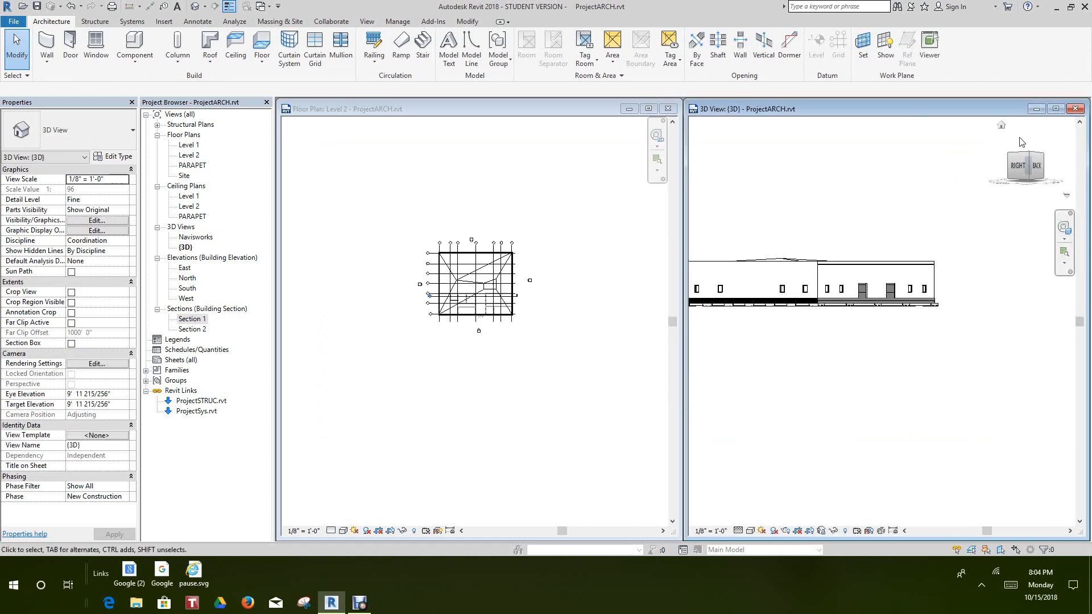
- Return the 3D view to its home orientation and reset the roof's shape to discard both added points
{"action": "left_click", "coordinate": [1002, 128]}
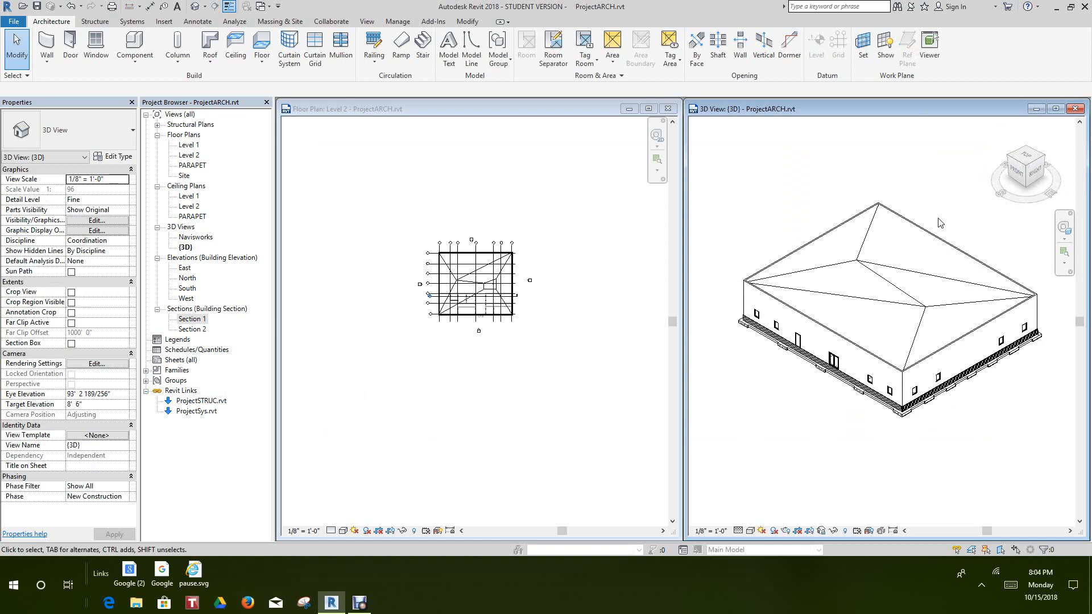
{"action": "left_click", "coordinate": [884, 252]}
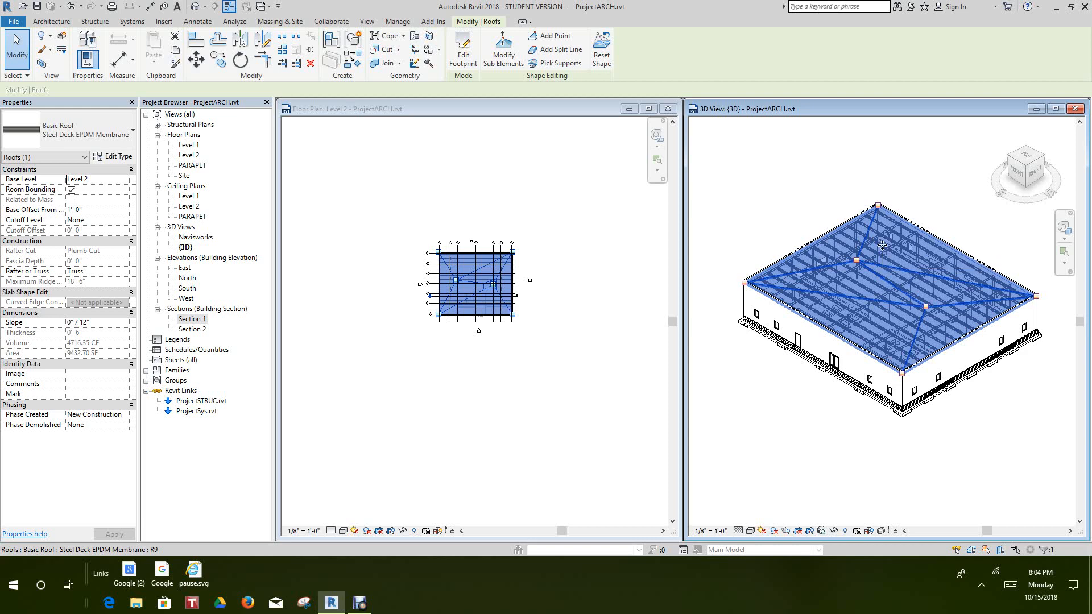
{"action": "key", "text": "Escape"}
{"action": "middle_click_drag", "start_coordinate": [831, 252], "coordinate": [808, 252]}
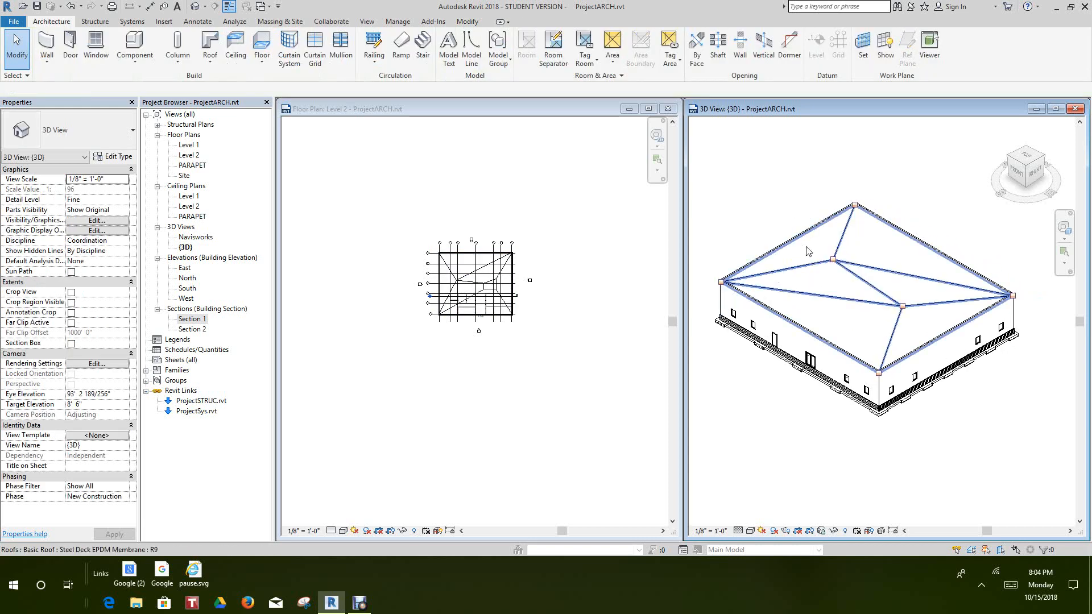
{"action": "left_click", "coordinate": [824, 265]}
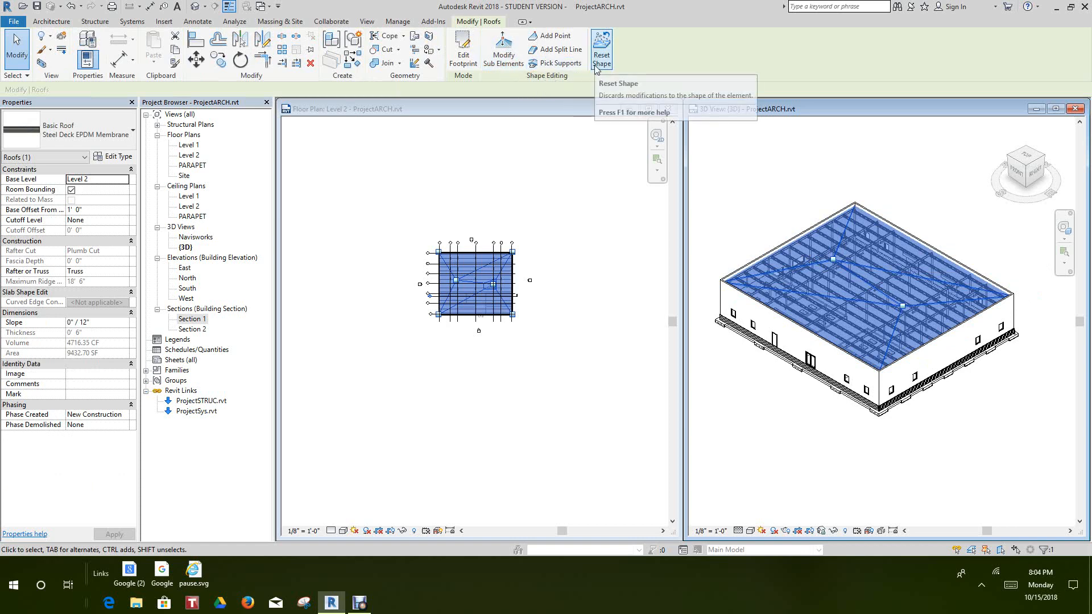
{"action": "left_click", "coordinate": [826, 194]}
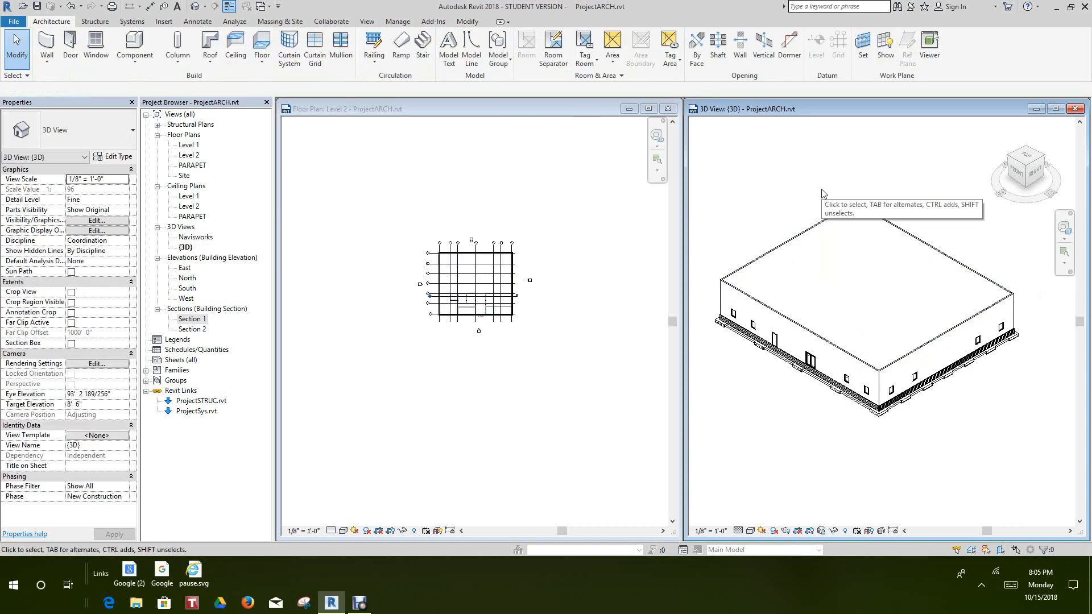
- Add a lengthwise split line across the middle of the roof, stopping short of its edges
{"action": "scroll", "coordinate": [831, 192], "scroll_direction": "down", "scroll_amount": 1}
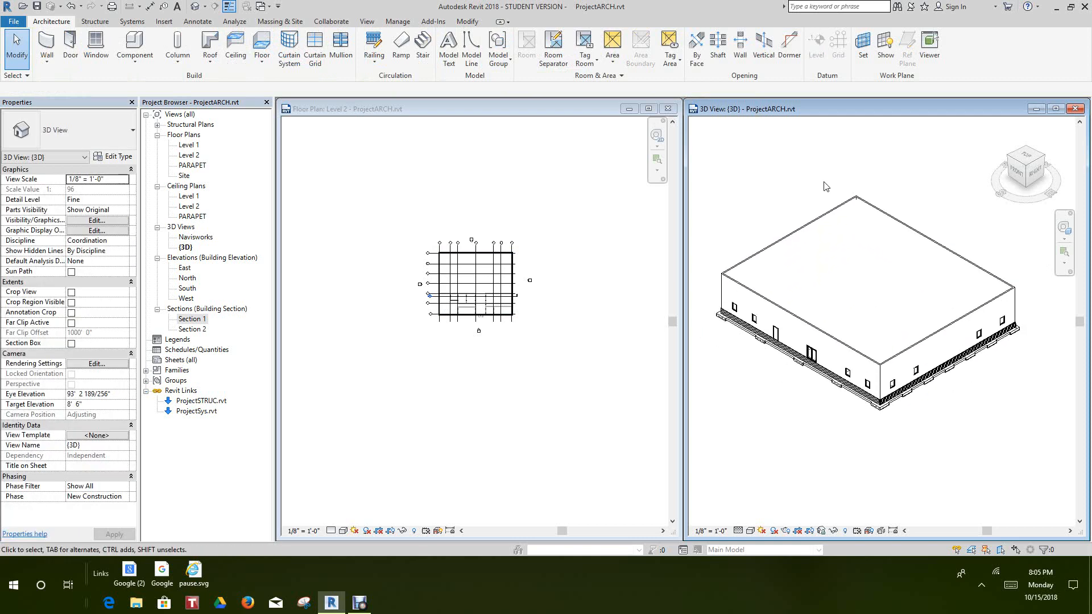
{"action": "scroll", "coordinate": [858, 254], "scroll_direction": "down", "scroll_amount": 2}
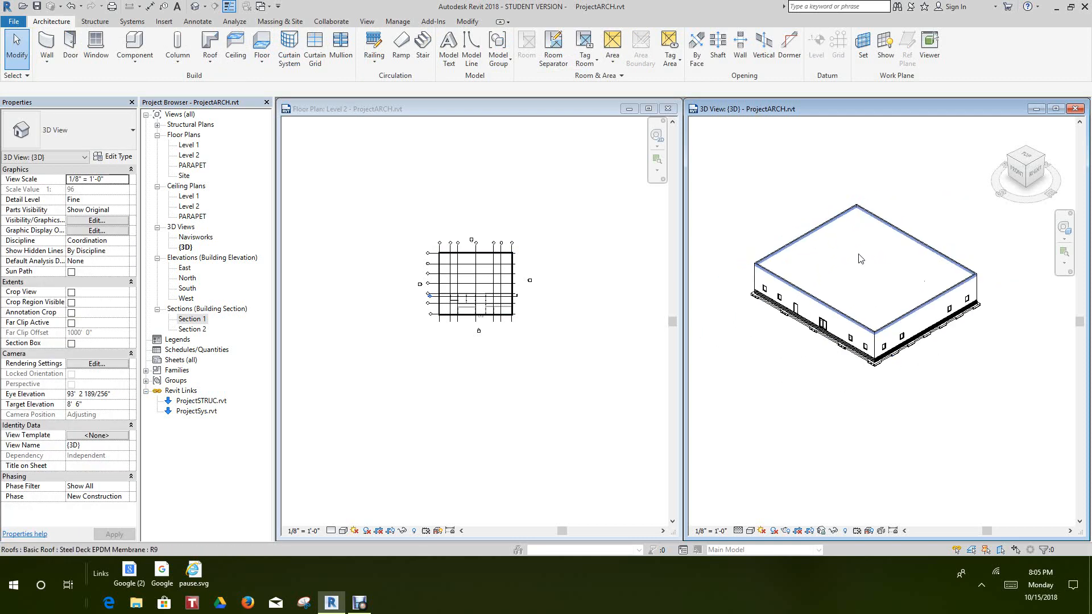
{"action": "left_click", "coordinate": [859, 254]}
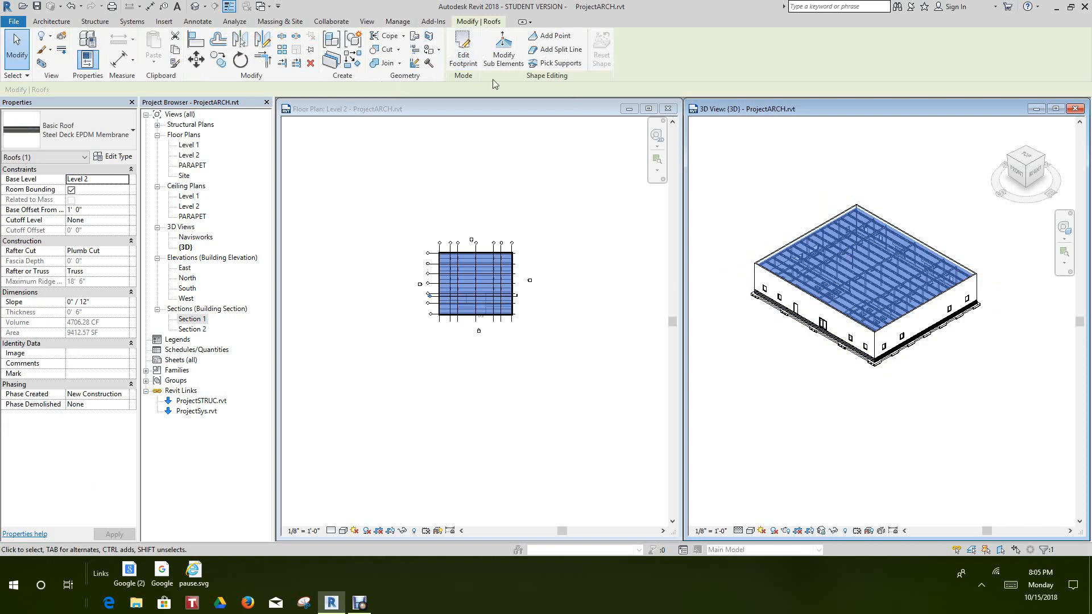
{"action": "left_click", "coordinate": [555, 50]}
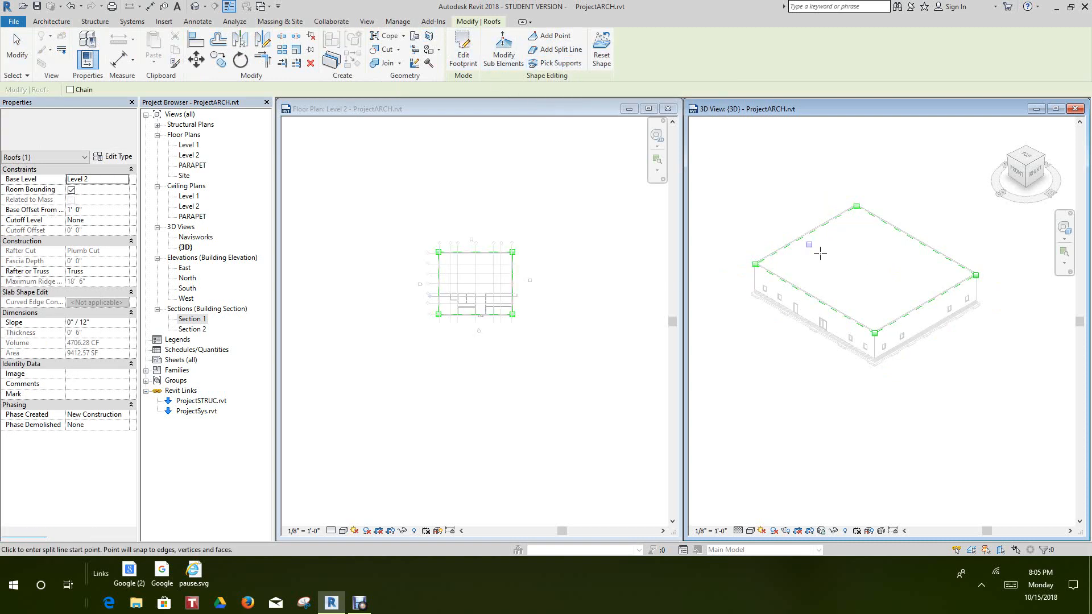
{"action": "scroll", "coordinate": [842, 258], "scroll_direction": "up", "scroll_amount": 2}
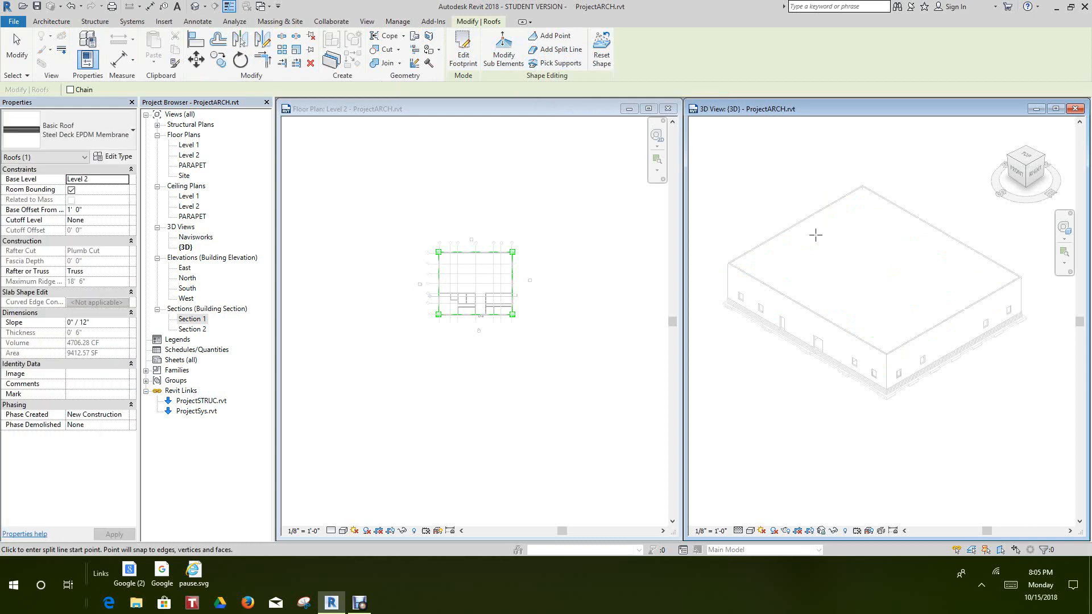
{"action": "left_click", "coordinate": [816, 235]}
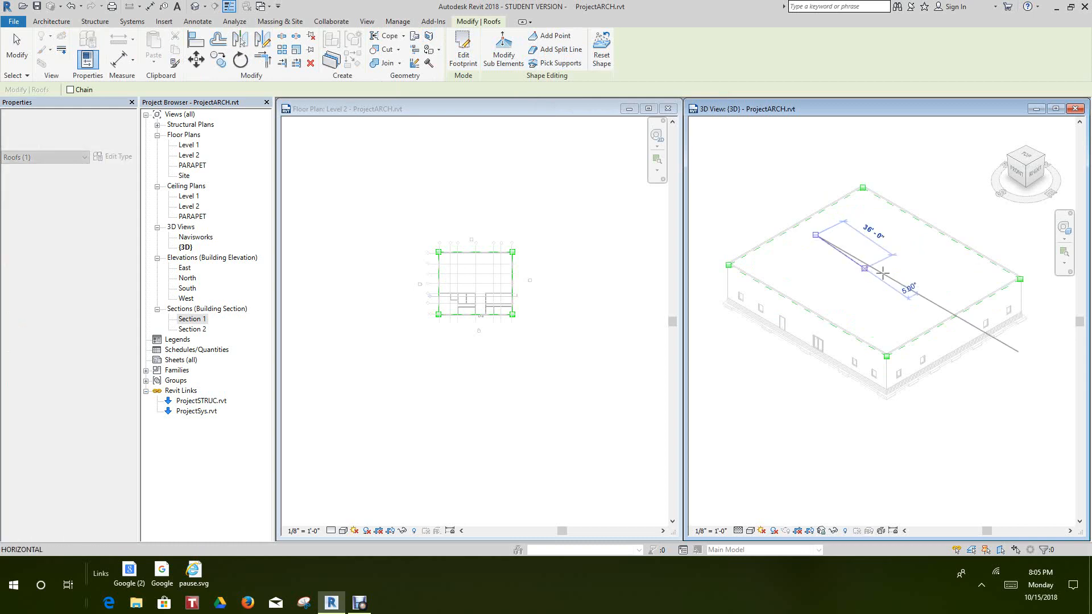
{"action": "left_click", "coordinate": [938, 304]}
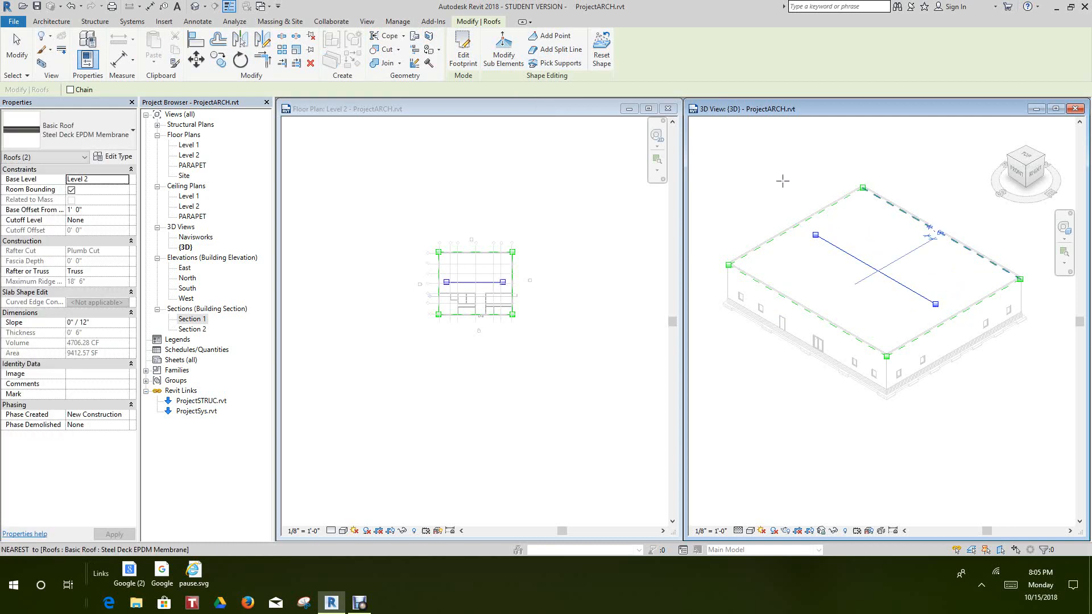
- Raise the split line's end point nearest the roof's left edge to an elevation of 0' 6" and leave shape editing
{"action": "scroll", "coordinate": [814, 243], "scroll_direction": "up", "scroll_amount": 2}
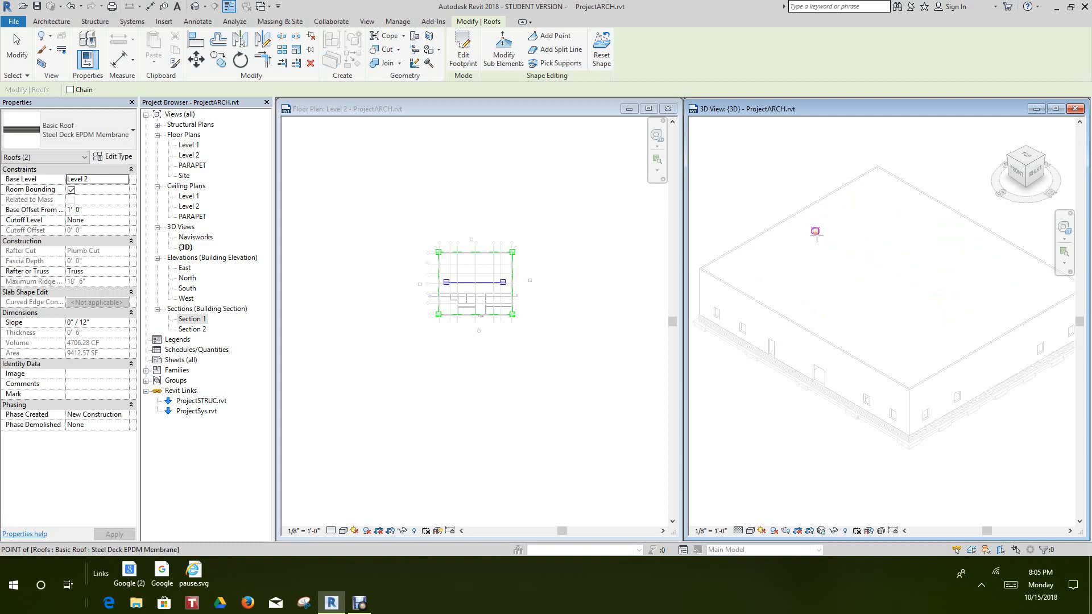
{"action": "left_click", "coordinate": [816, 231]}
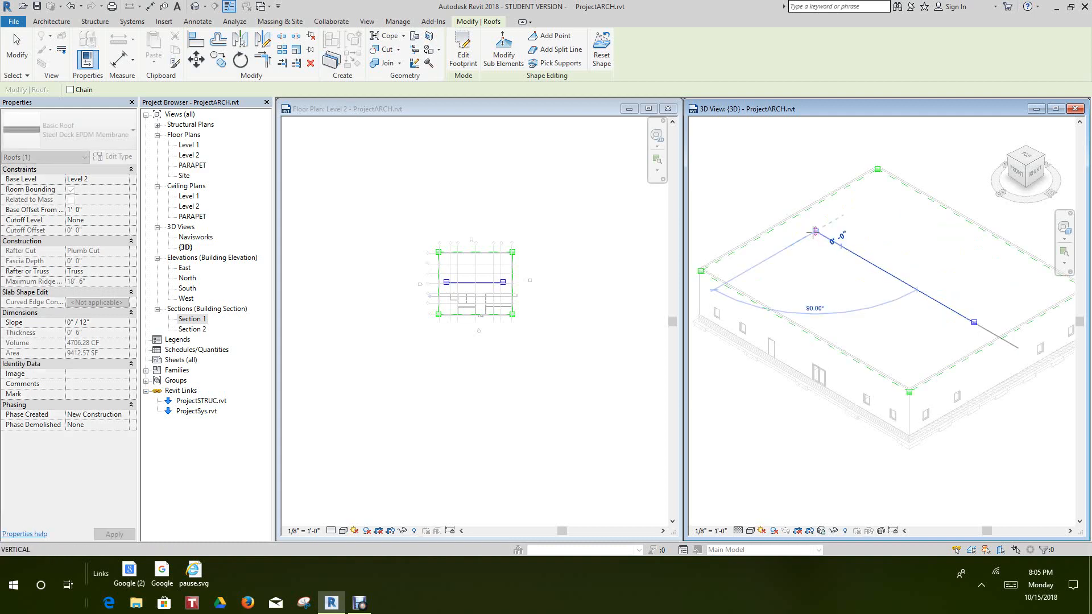
{"action": "right_click", "coordinate": [816, 231]}
{"action": "left_click", "coordinate": [839, 238]}
{"action": "scroll", "coordinate": [814, 232], "scroll_direction": "up", "scroll_amount": 1}
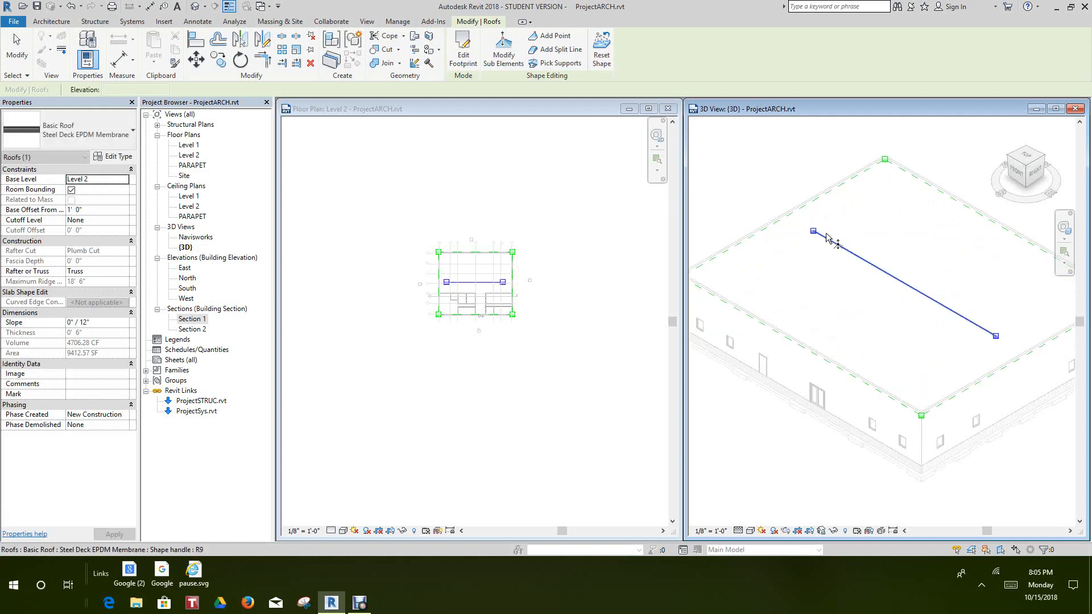
{"action": "left_click", "coordinate": [814, 231]}
{"action": "left_click_drag", "start_coordinate": [813, 230], "coordinate": [813, 229]}
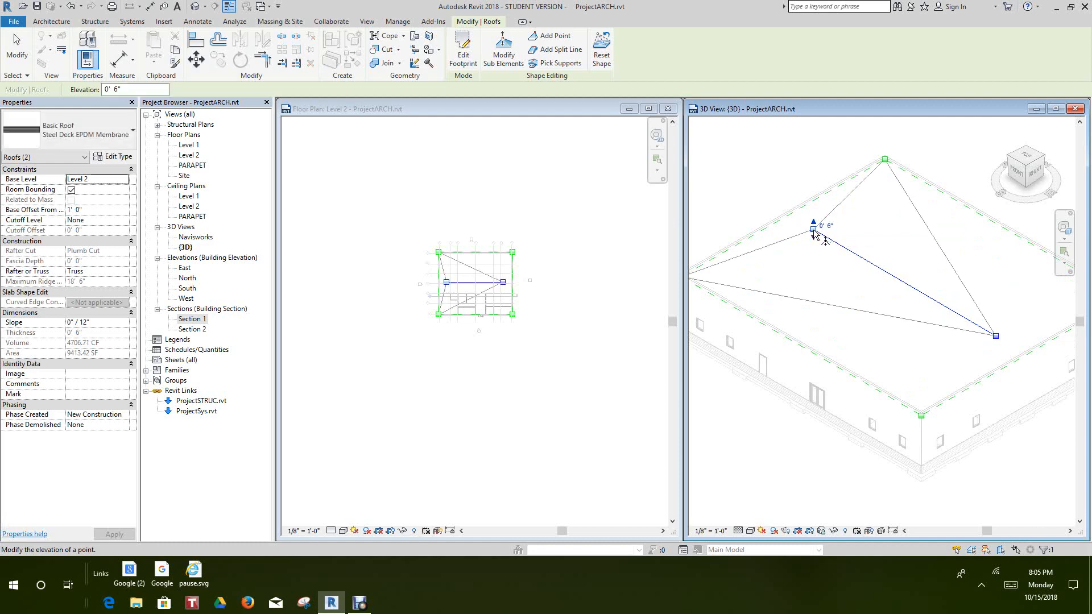
{"action": "right_click", "coordinate": [774, 189]}
{"action": "left_click", "coordinate": [800, 192]}
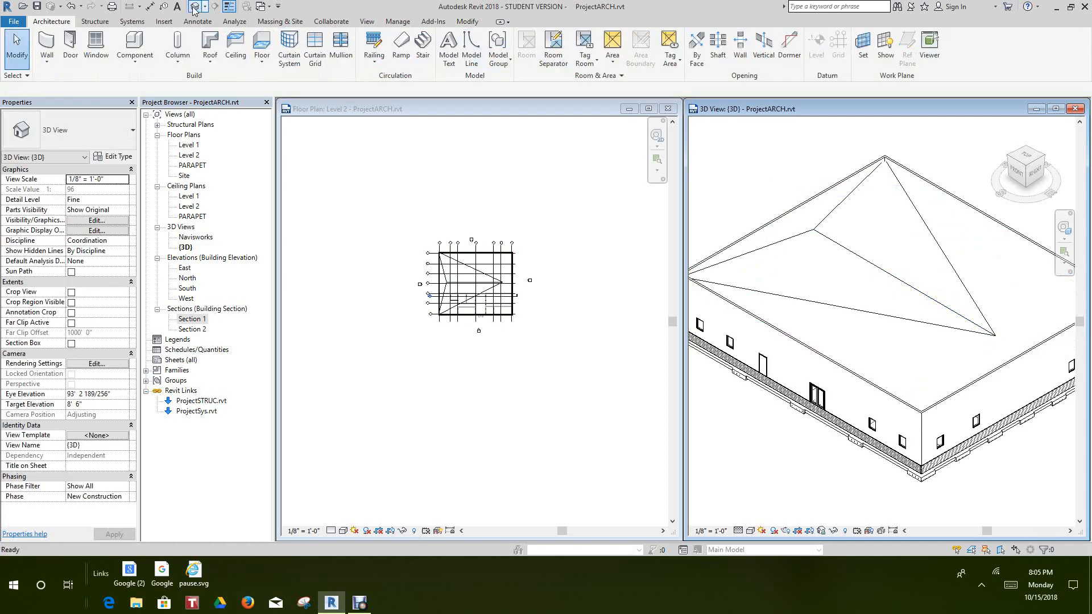
- Undo the end point's elevation change and the split line, and cancel the roof's footprint editing
{"action": "left_click", "coordinate": [72, 7]}
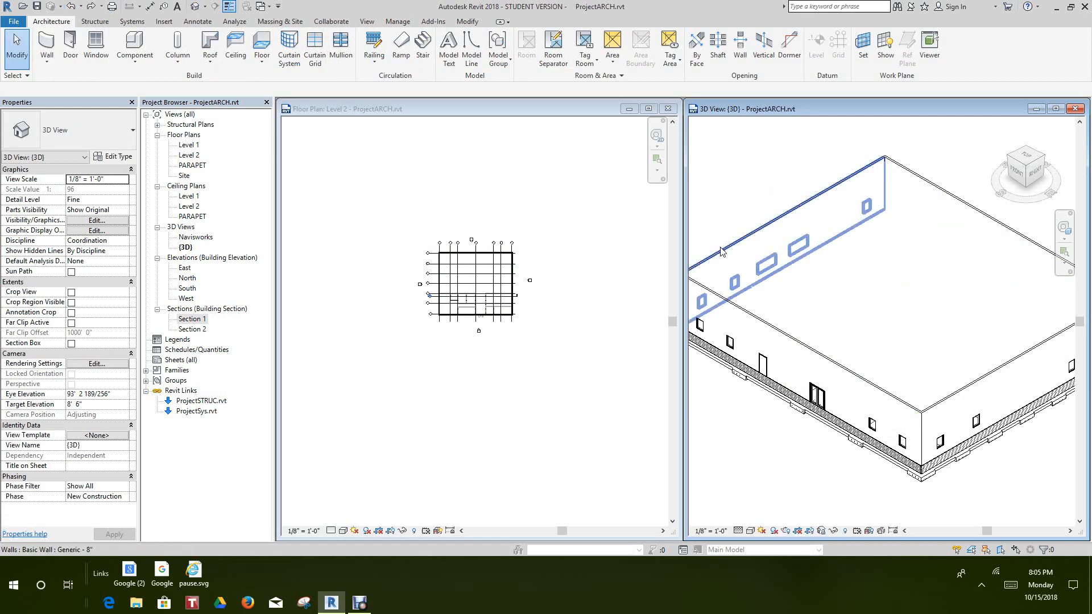
{"action": "left_click", "coordinate": [815, 237]}
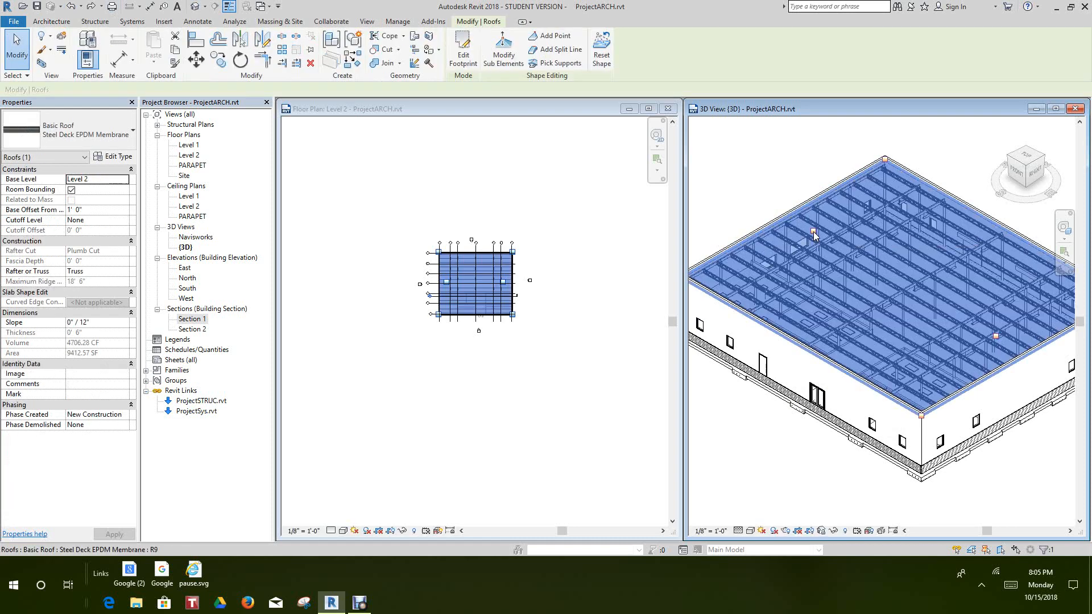
{"action": "key", "text": "Escape"}
{"action": "scroll", "coordinate": [806, 234], "scroll_direction": "up", "scroll_amount": 1}
{"action": "scroll", "coordinate": [808, 235], "scroll_direction": "up", "scroll_amount": 1}
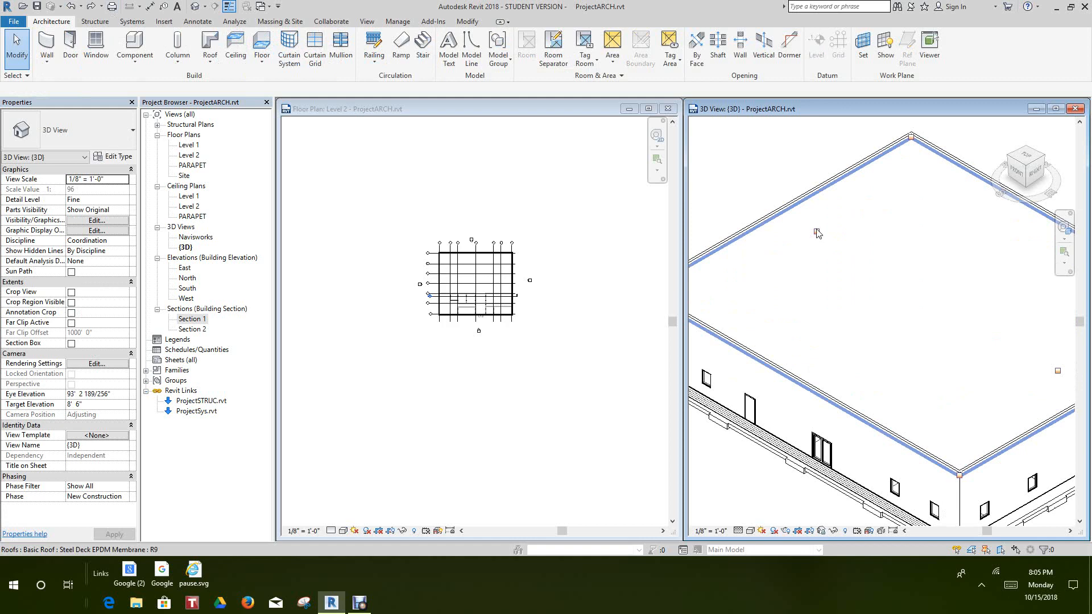
{"action": "double_click", "coordinate": [817, 236]}
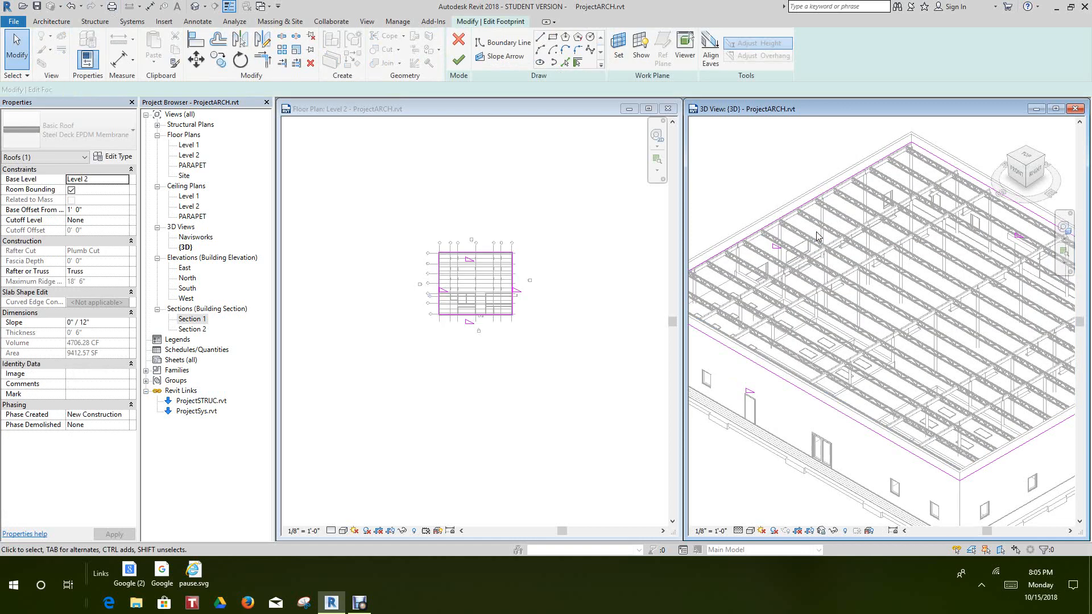
{"action": "scroll", "coordinate": [752, 171], "scroll_direction": "down", "scroll_amount": 2}
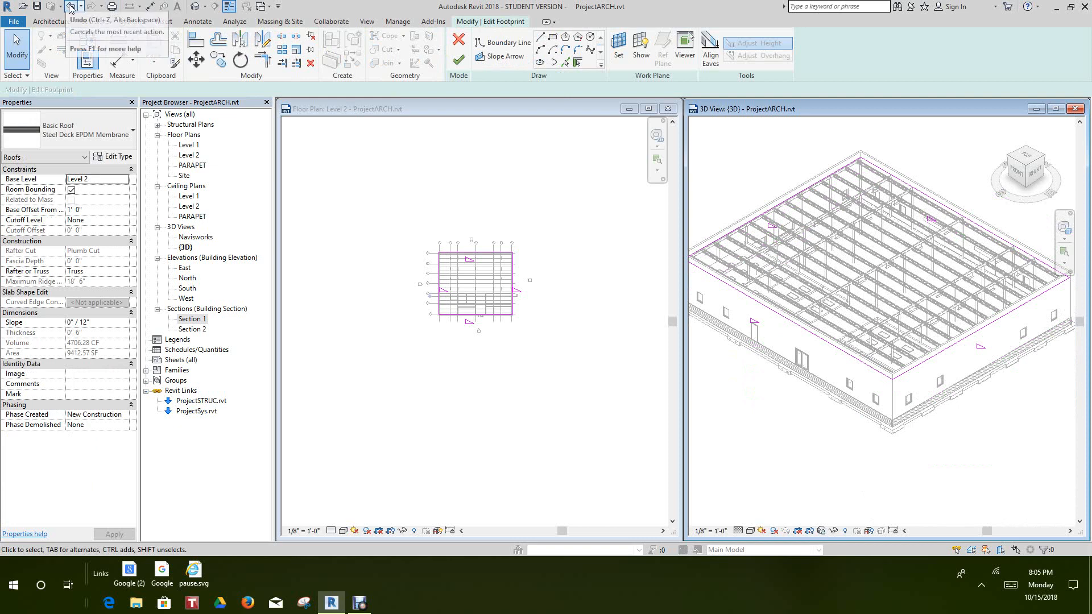
{"action": "left_click", "coordinate": [459, 59]}
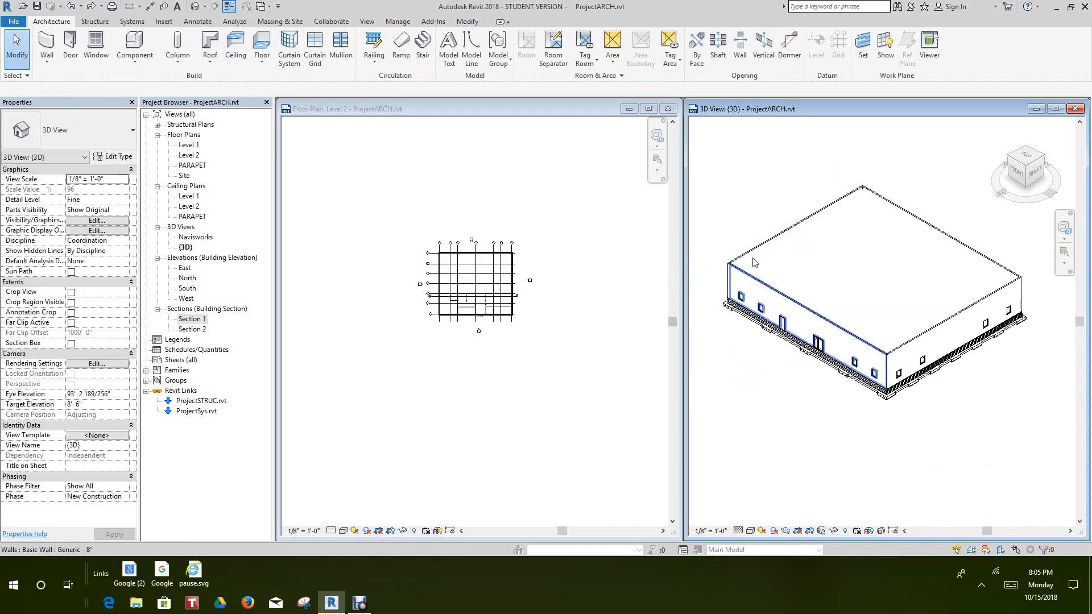
- Add a horizontal split line about 84' long across the middle of the roof and leave shape editing
{"action": "left_click", "coordinate": [815, 259]}
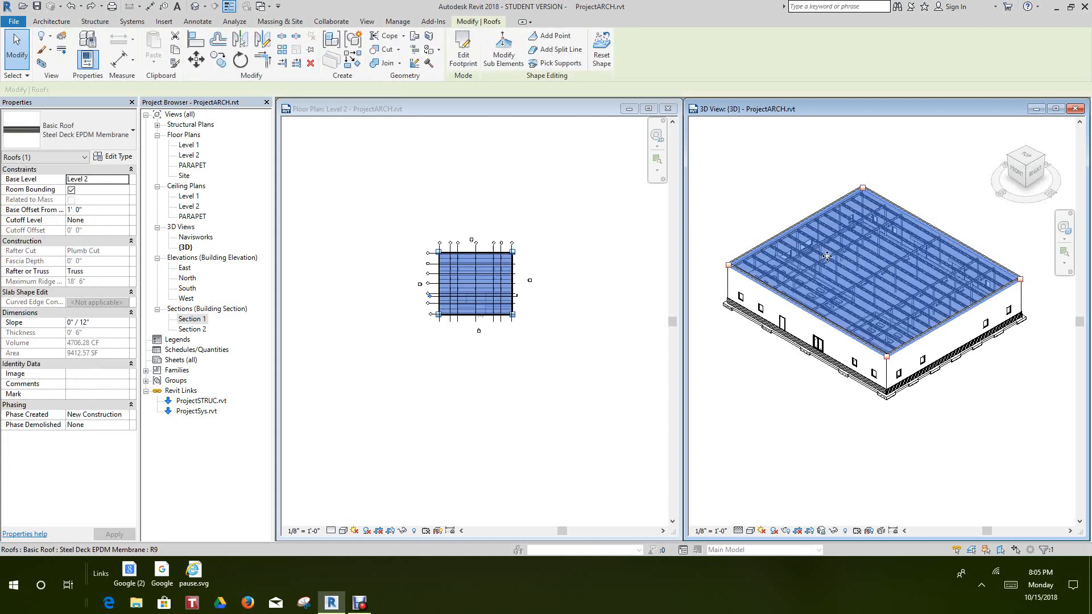
{"action": "left_click", "coordinate": [546, 51]}
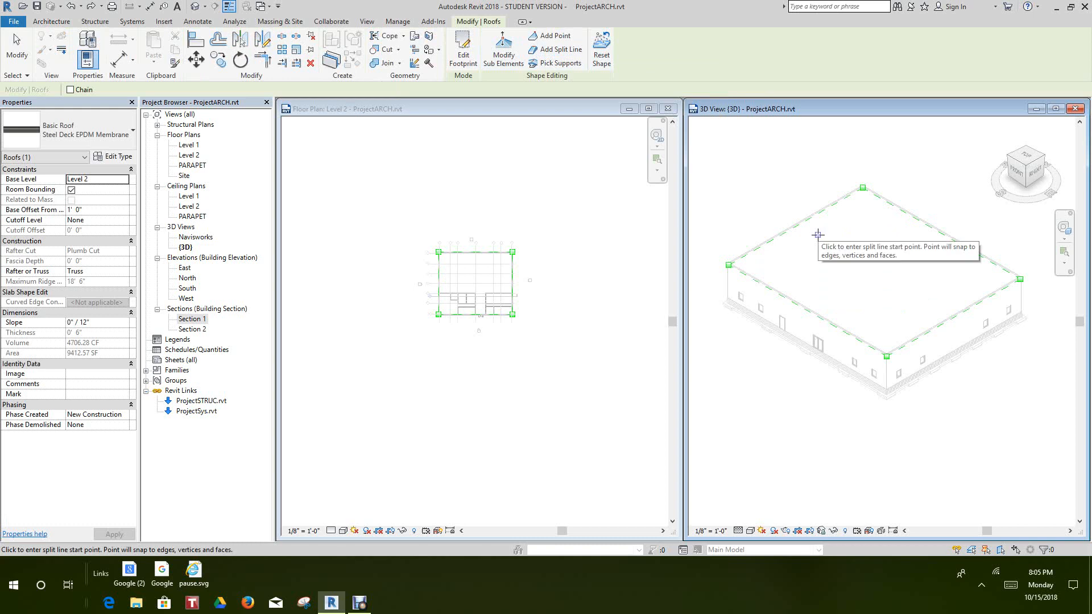
{"action": "left_click", "coordinate": [818, 235]}
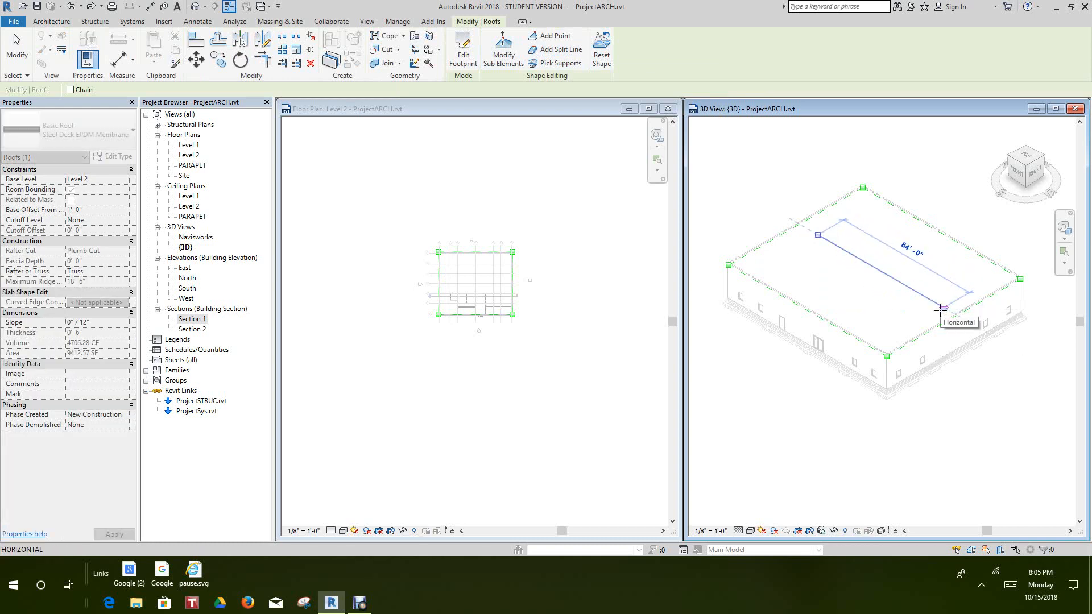
{"action": "left_click", "coordinate": [940, 309]}
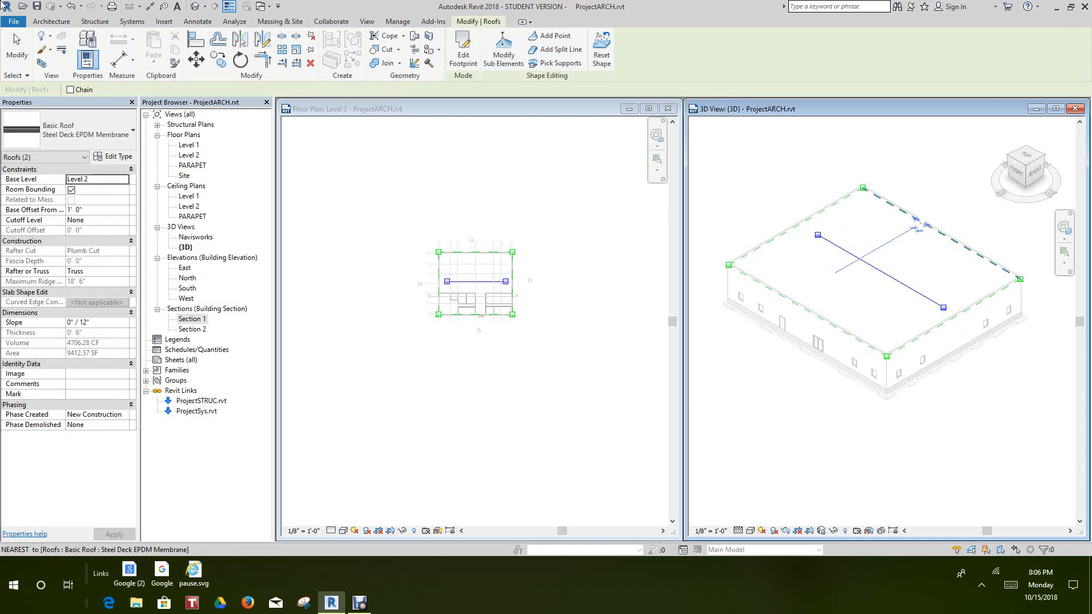
{"action": "left_click", "coordinate": [16, 49]}
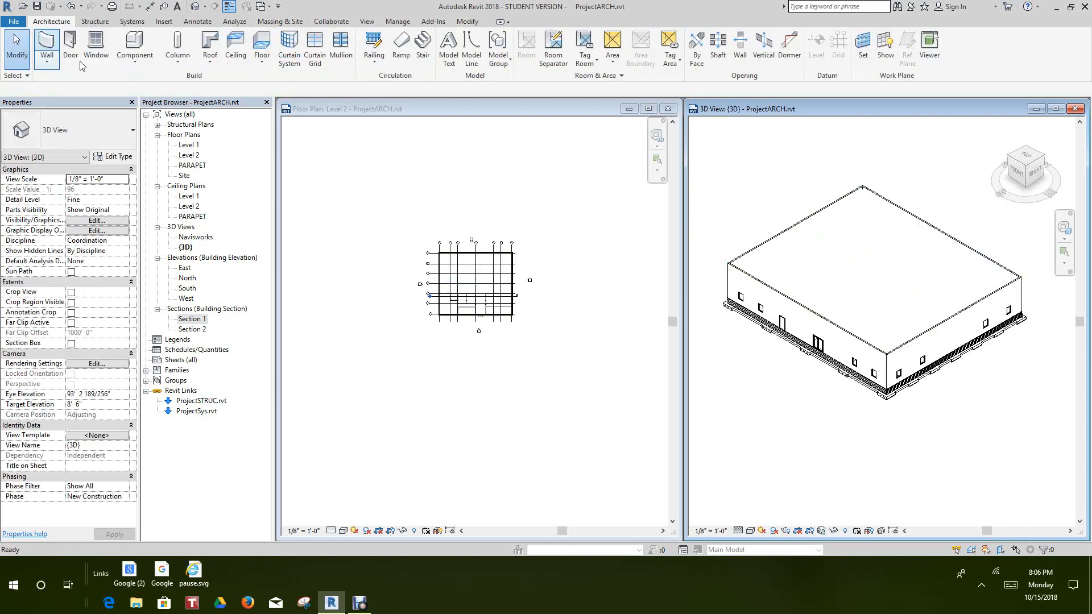
- Try to edit the new split line's end point directly on the roof, then cancel the footprint editing
{"action": "left_click", "coordinate": [853, 284]}
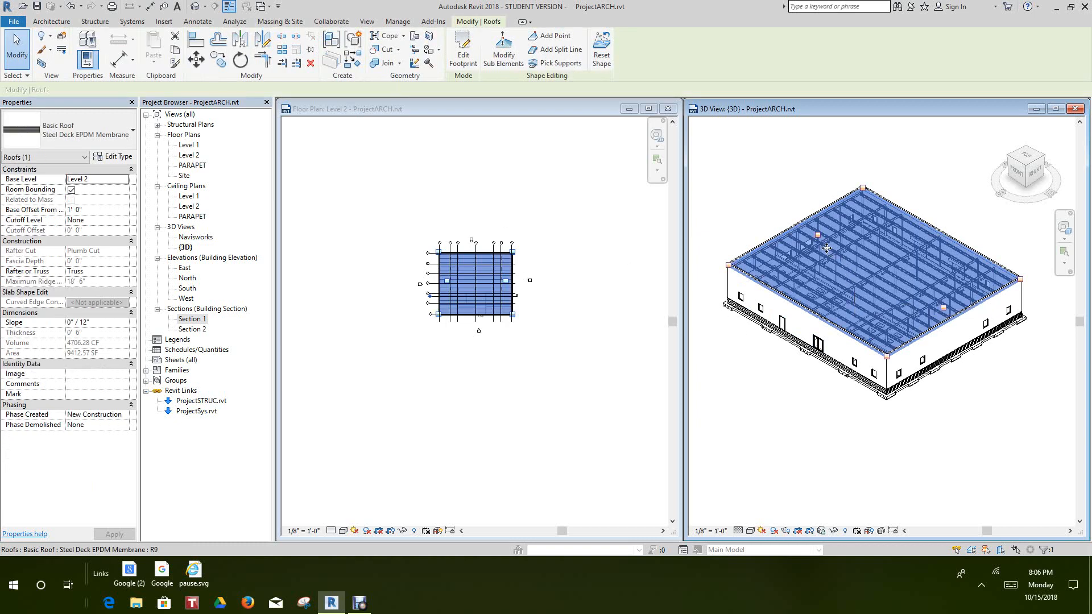
{"action": "key", "text": "Escape"}
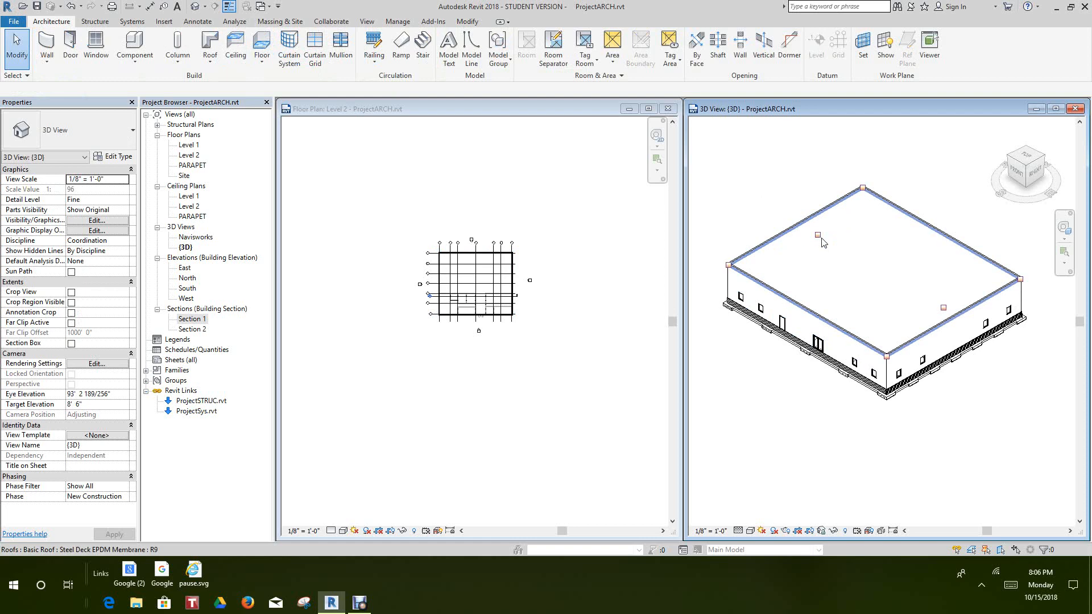
{"action": "left_click", "coordinate": [819, 238]}
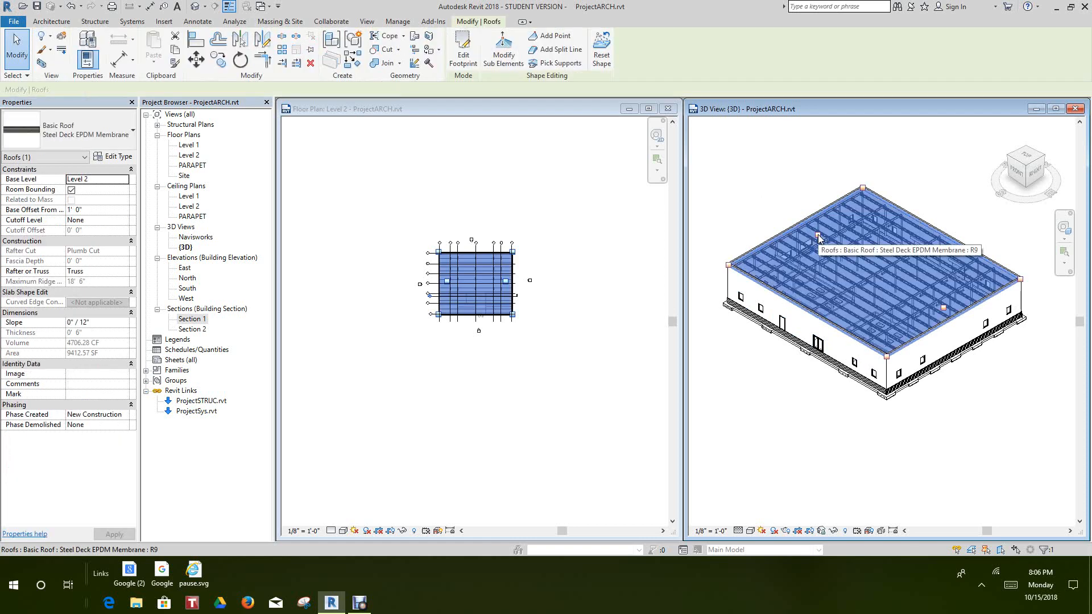
{"action": "double_click", "coordinate": [820, 239]}
{"action": "scroll", "coordinate": [819, 239], "scroll_direction": "up", "scroll_amount": 2}
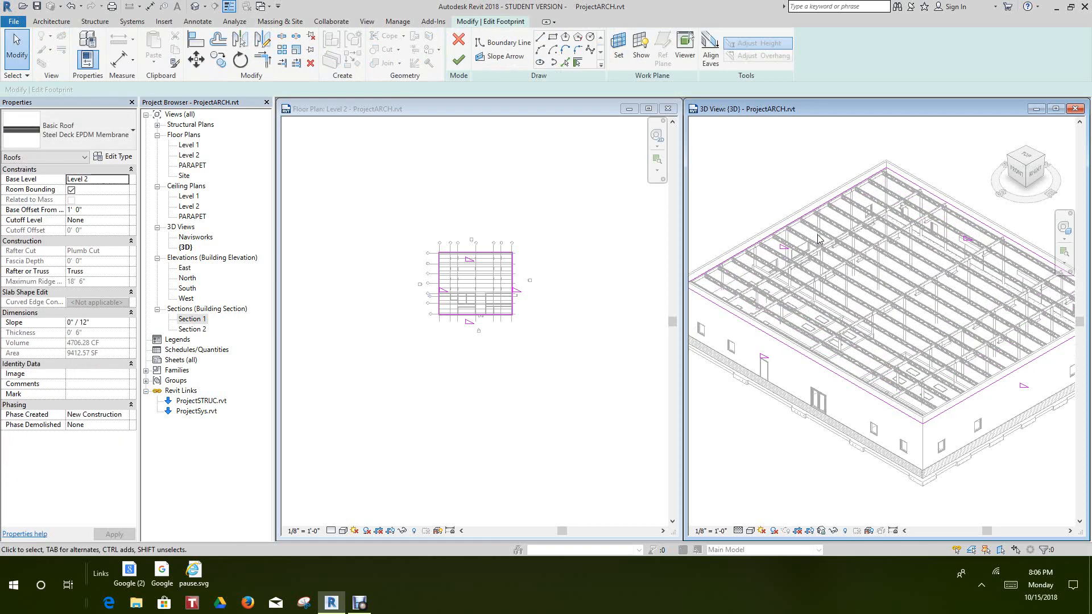
{"action": "left_click", "coordinate": [460, 48]}
{"action": "scroll", "coordinate": [824, 241], "scroll_direction": "down", "scroll_amount": 2}
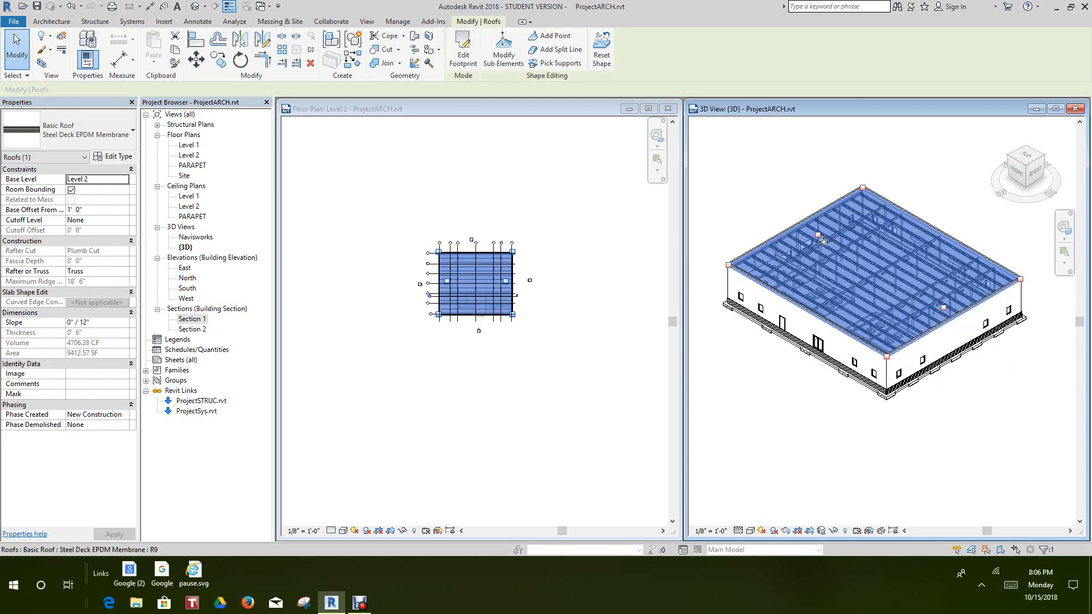
{"action": "right_click", "coordinate": [769, 195]}
{"action": "left_click", "coordinate": [779, 200]}
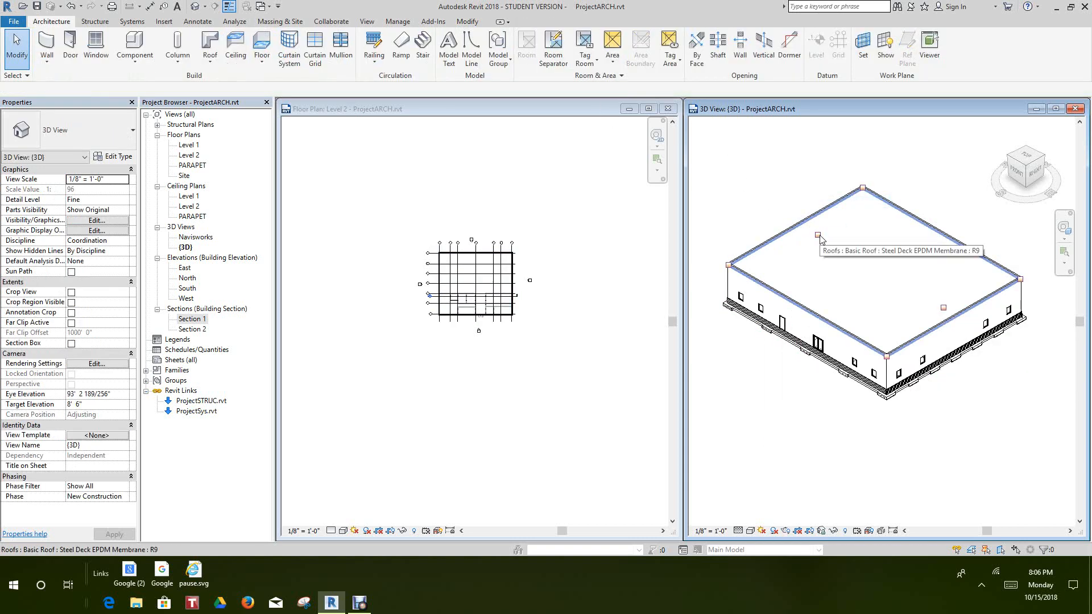
{"action": "left_click", "coordinate": [821, 235]}
{"action": "scroll", "coordinate": [820, 235], "scroll_direction": "up", "scroll_amount": 5}
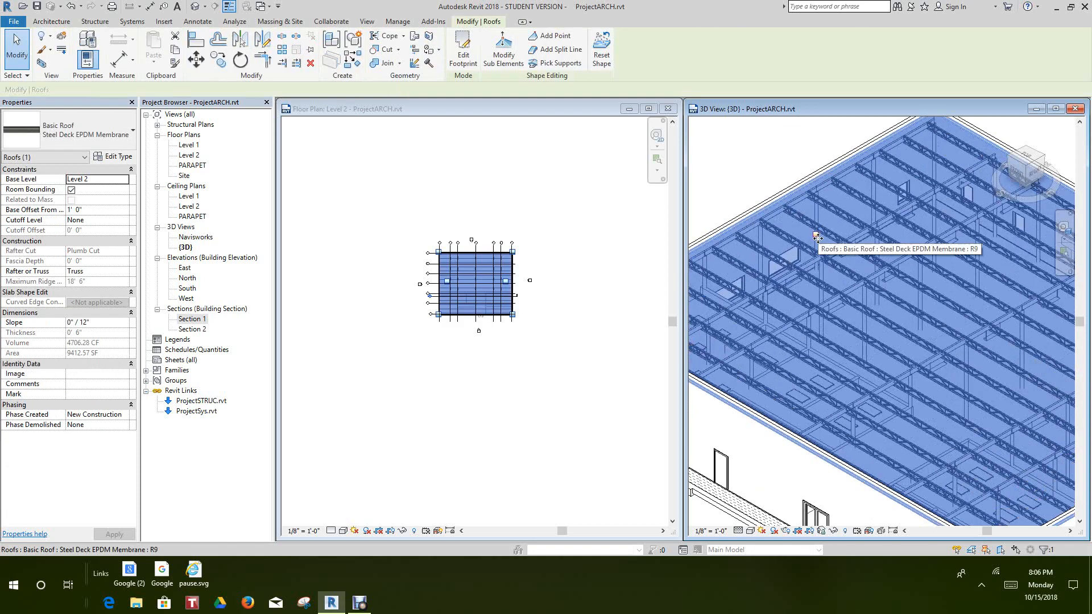
{"action": "key", "text": "Escape"}
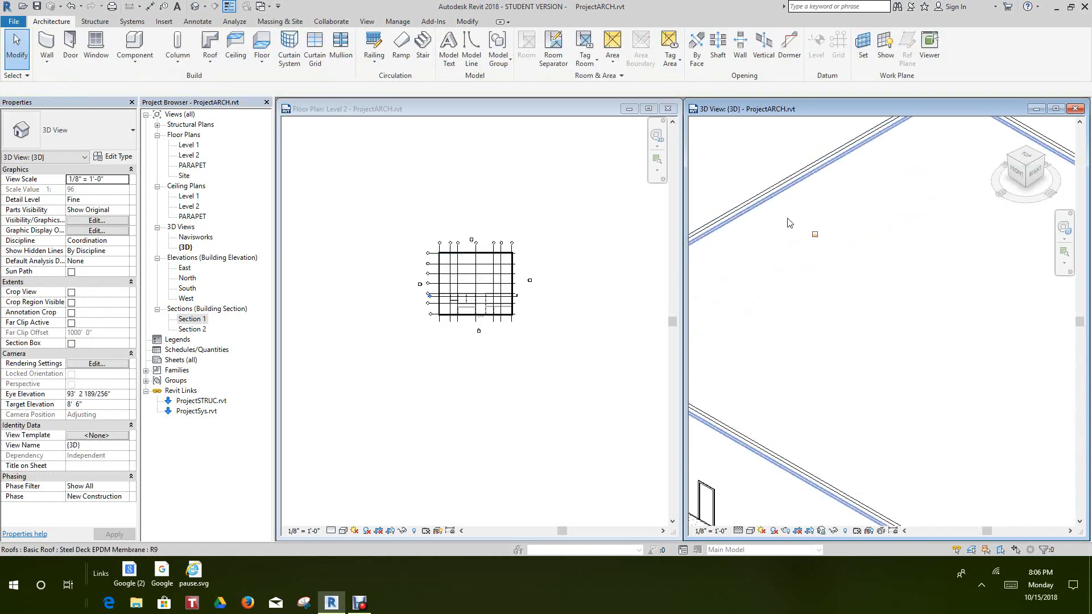
{"action": "left_click", "coordinate": [814, 234]}
{"action": "right_click", "coordinate": [814, 235]}
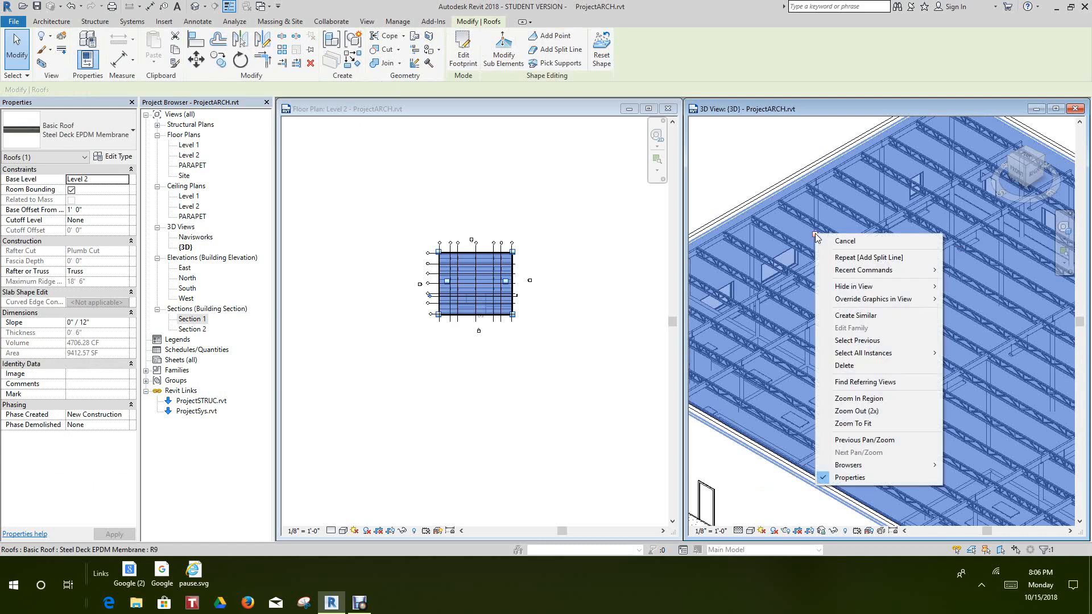
{"action": "key", "text": "Escape"}
{"action": "scroll", "coordinate": [737, 165], "scroll_direction": "down", "scroll_amount": 4}
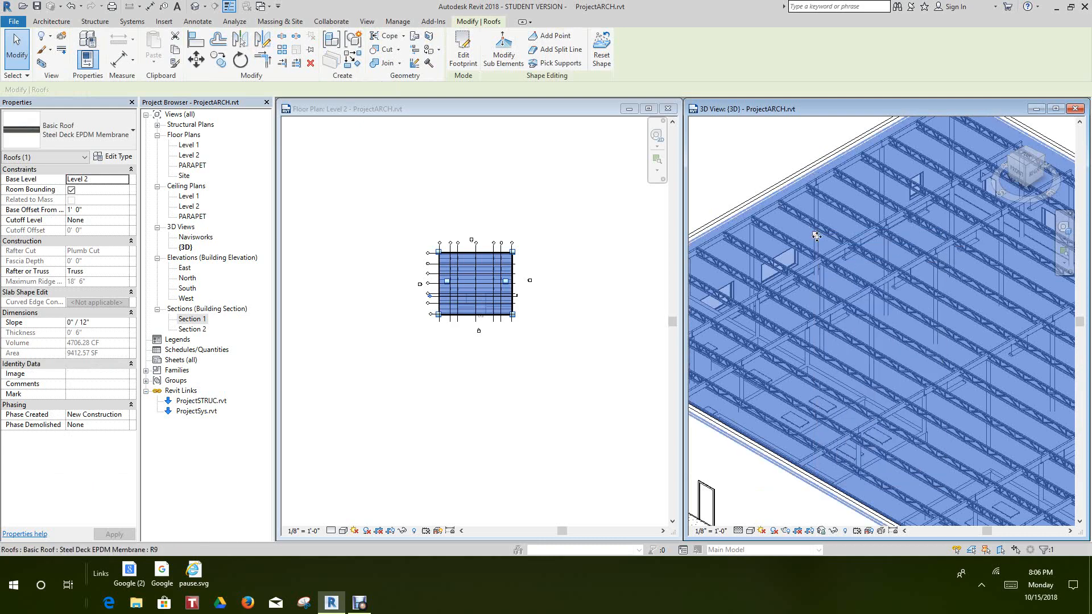
{"action": "scroll", "coordinate": [747, 174], "scroll_direction": "down", "scroll_amount": 3}
{"action": "key", "text": "Escape"}
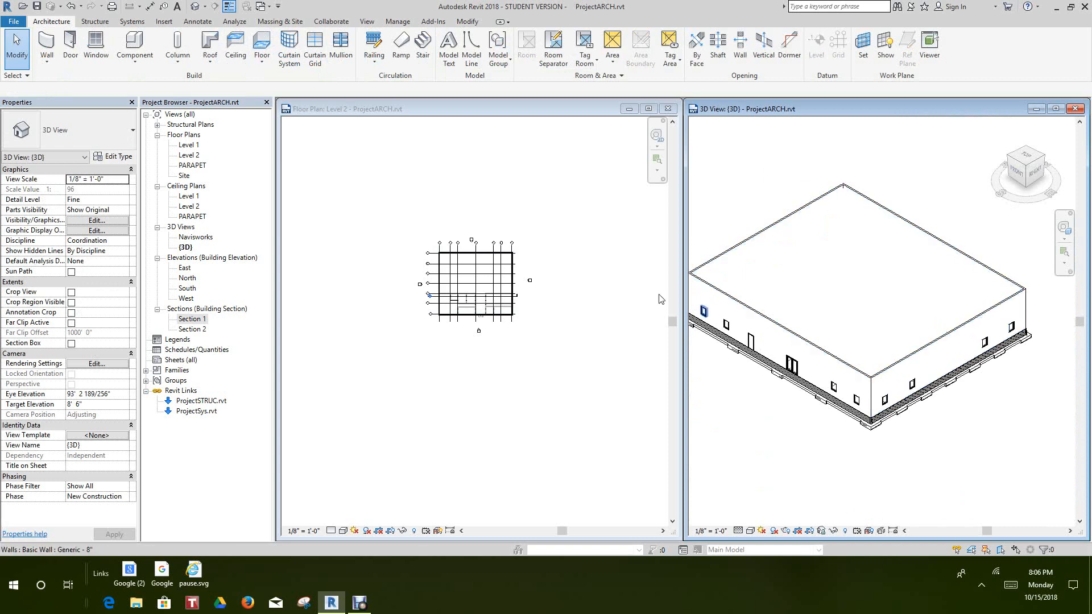
- Raise the split line's end point nearest the roof's left edge to an elevation of 0' 6" using sub-element editing
{"action": "left_click", "coordinate": [939, 330]}
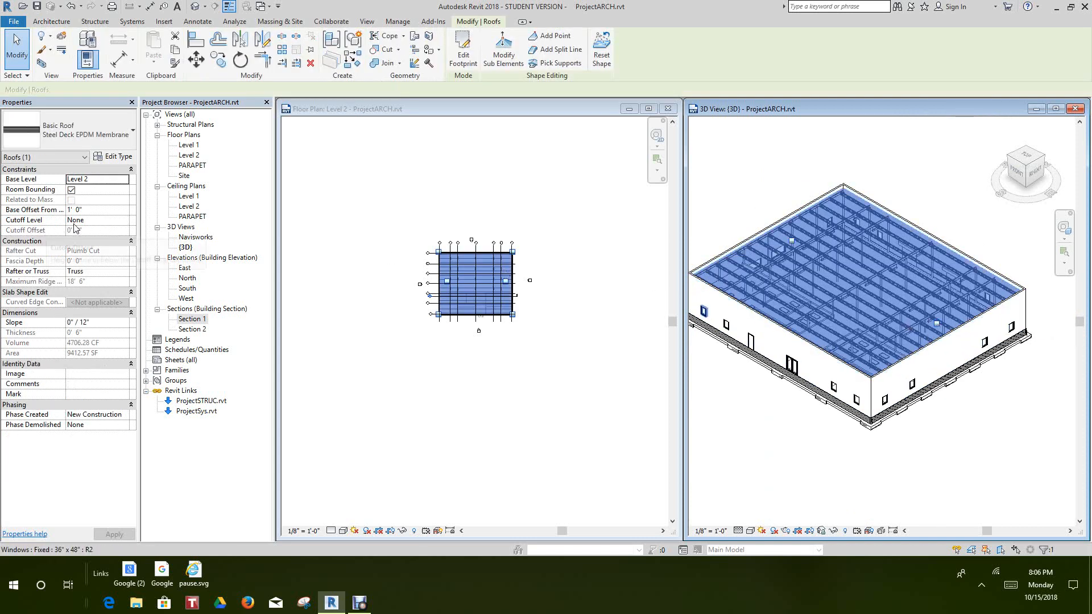
{"action": "left_click", "coordinate": [503, 52]}
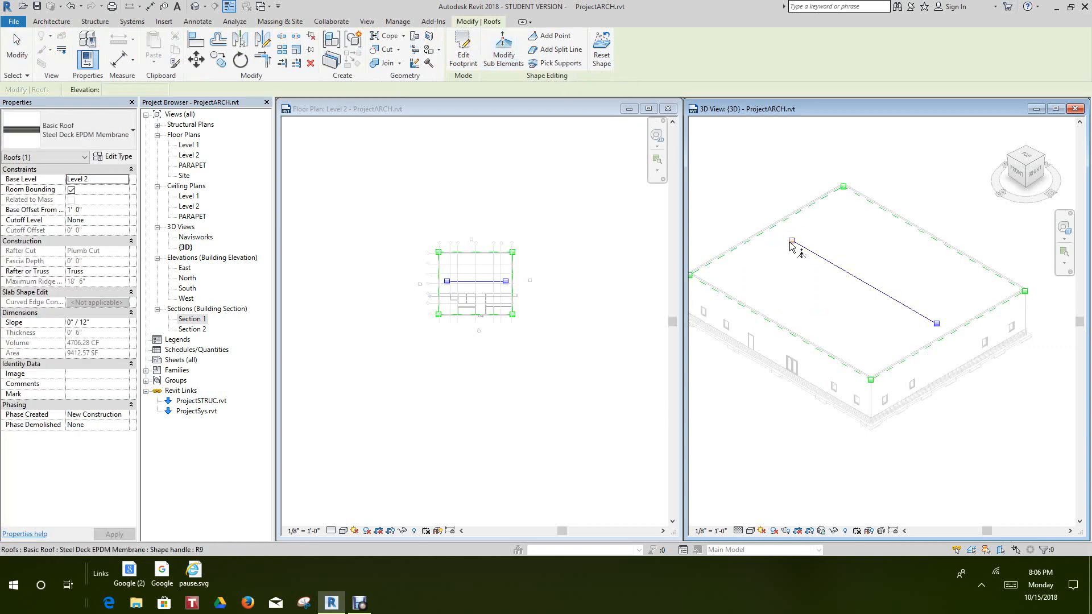
{"action": "left_click", "coordinate": [792, 241]}
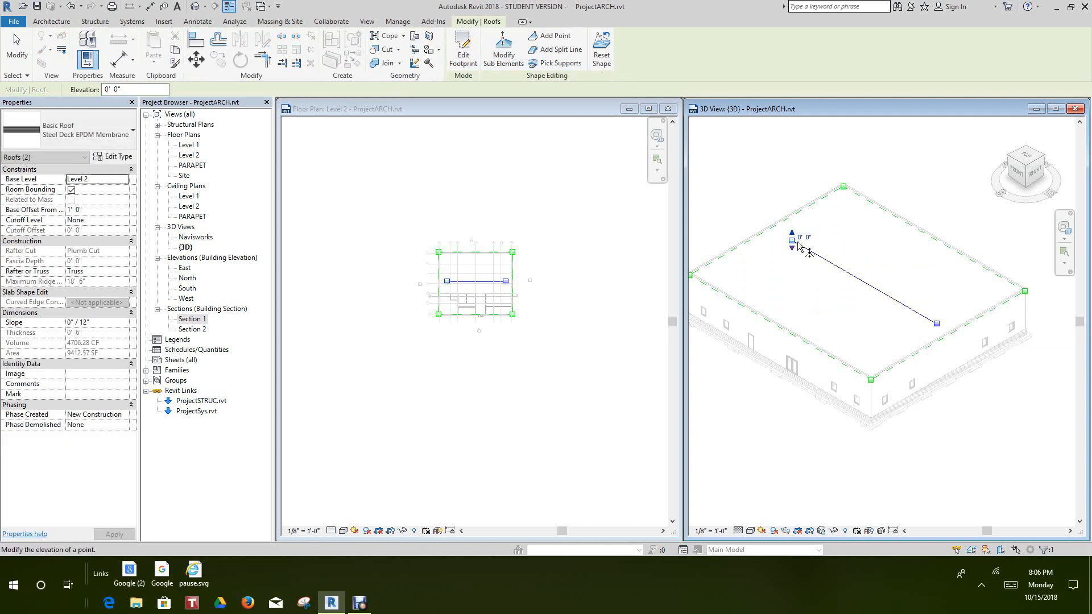
{"action": "left_click", "coordinate": [807, 239]}
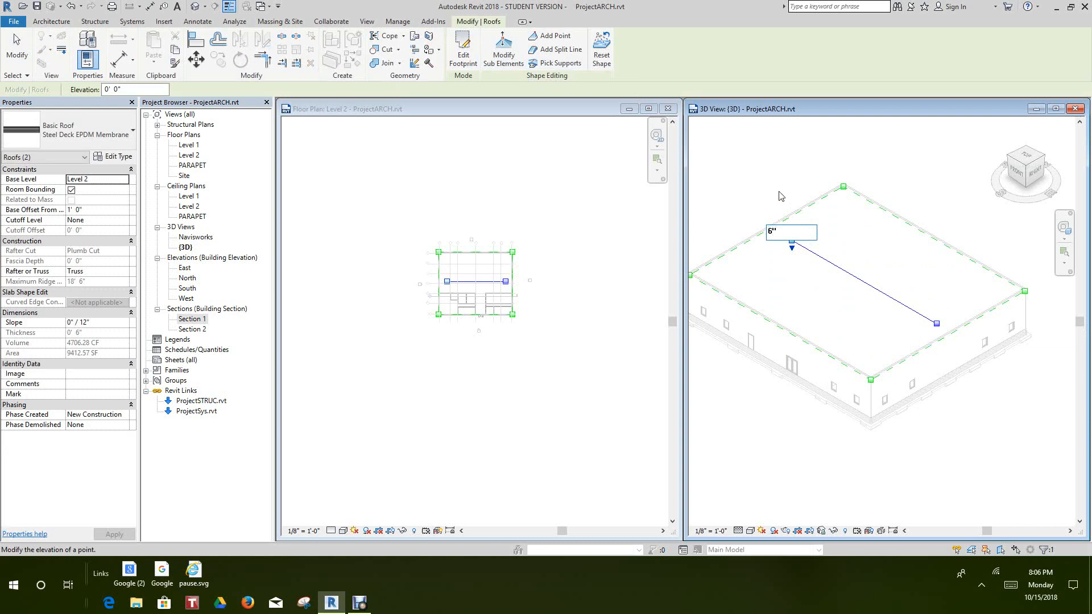
{"action": "key", "text": "Return"}
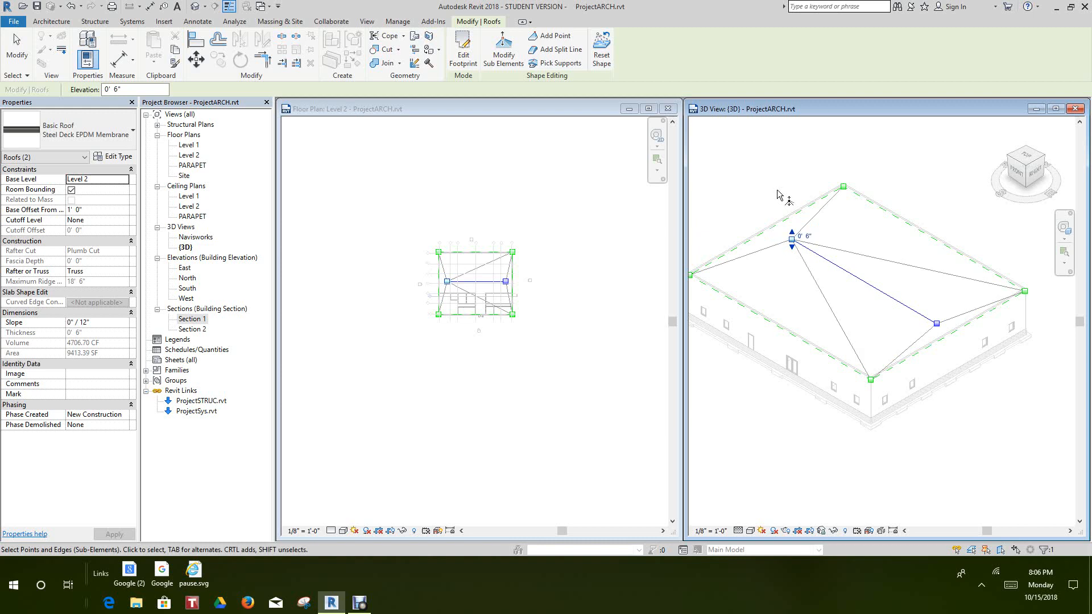
{"action": "left_click", "coordinate": [937, 324]}
{"action": "left_click_drag", "start_coordinate": [938, 328], "coordinate": [950, 320]}
{"action": "right_click", "coordinate": [917, 171]}
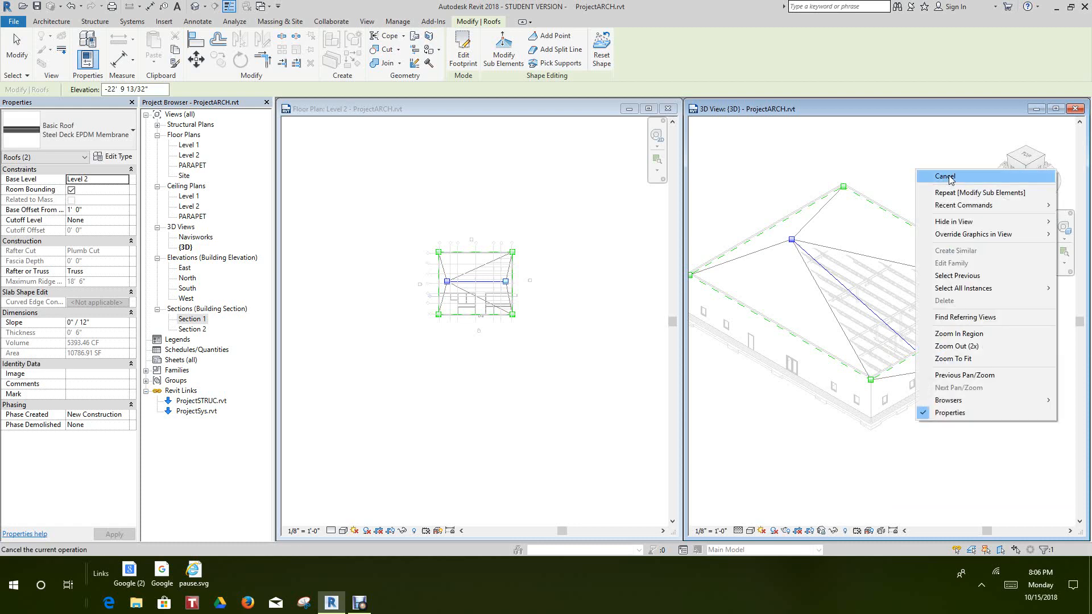
{"action": "left_click", "coordinate": [935, 176]}
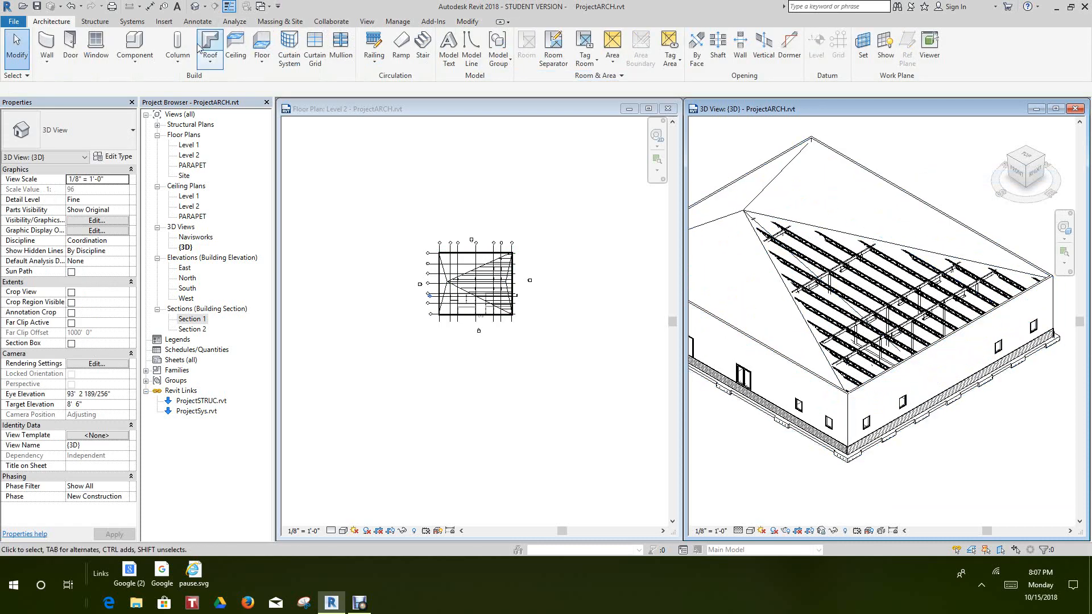
{"action": "left_click", "coordinate": [72, 6]}
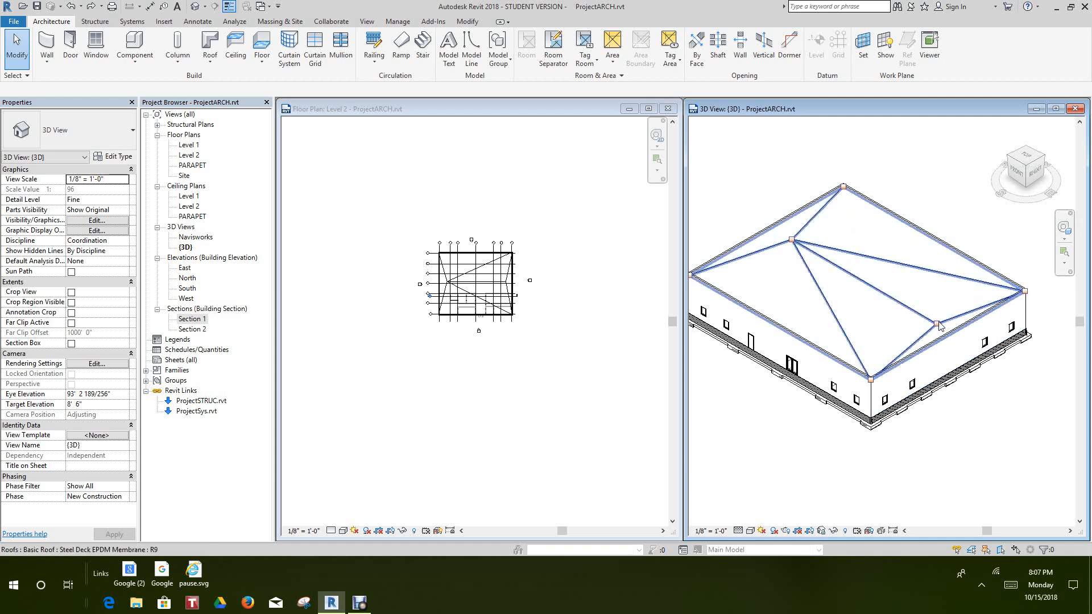
- Raise the split line's end point nearest the roof's right edge to 0' 6", matching the opposite end point
{"action": "left_click", "coordinate": [939, 326]}
{"action": "key", "text": "Escape"}
{"action": "left_click", "coordinate": [938, 327]}
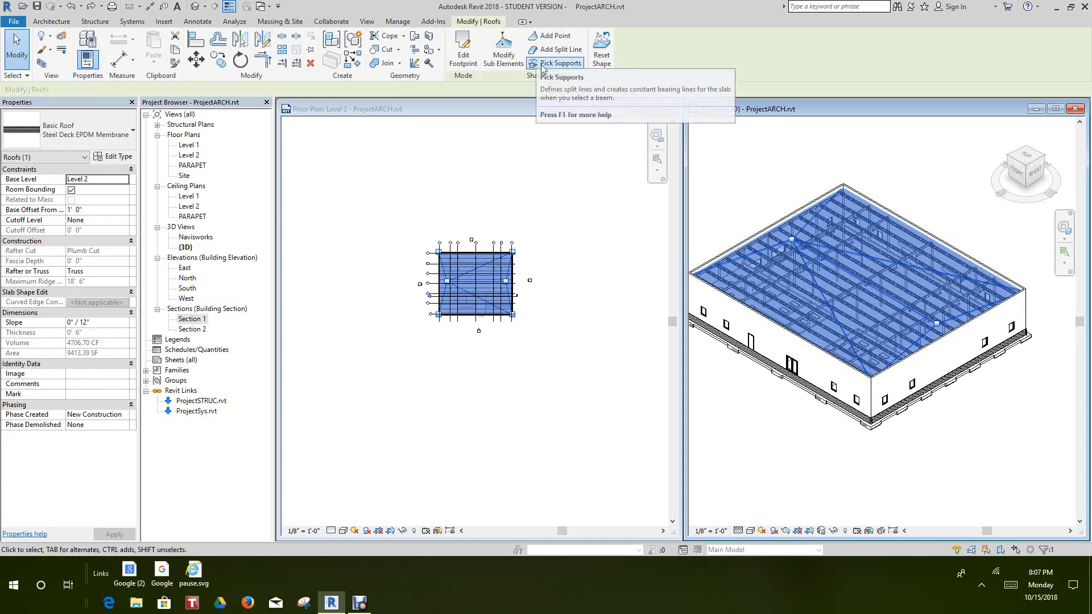
{"action": "left_click", "coordinate": [504, 50]}
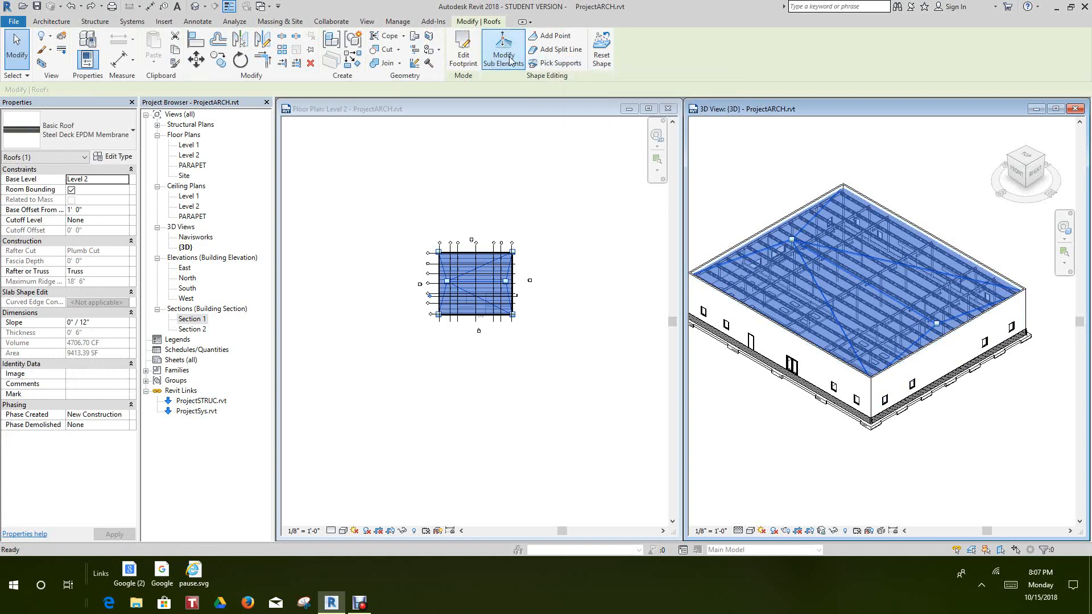
{"action": "left_click", "coordinate": [939, 327]}
{"action": "left_click", "coordinate": [949, 321]}
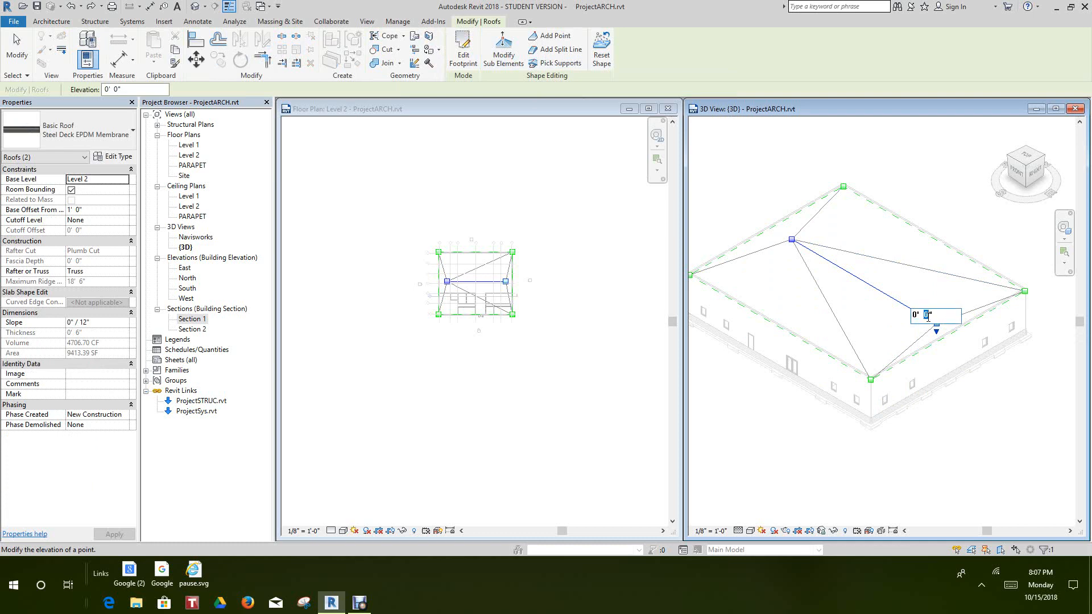
{"action": "key", "text": "Return"}
{"action": "left_click", "coordinate": [897, 166]}
- Examine the reshaped roof surface and its fold lines in the 3D view and the Level 2 floor plan
{"action": "scroll", "coordinate": [896, 166], "scroll_direction": "down", "scroll_amount": 2}
{"action": "scroll", "coordinate": [899, 198], "scroll_direction": "up", "scroll_amount": 1}
{"action": "middle_click_drag", "start_coordinate": [897, 166], "coordinate": [895, 241]}
{"action": "scroll", "coordinate": [898, 199], "scroll_direction": "down", "scroll_amount": 4}
{"action": "scroll", "coordinate": [905, 207], "scroll_direction": "down", "scroll_amount": 2}
{"action": "scroll", "coordinate": [928, 188], "scroll_direction": "down", "scroll_amount": 1}
{"action": "scroll", "coordinate": [924, 207], "scroll_direction": "up", "scroll_amount": 4}
{"action": "scroll", "coordinate": [923, 210], "scroll_direction": "down", "scroll_amount": 1}
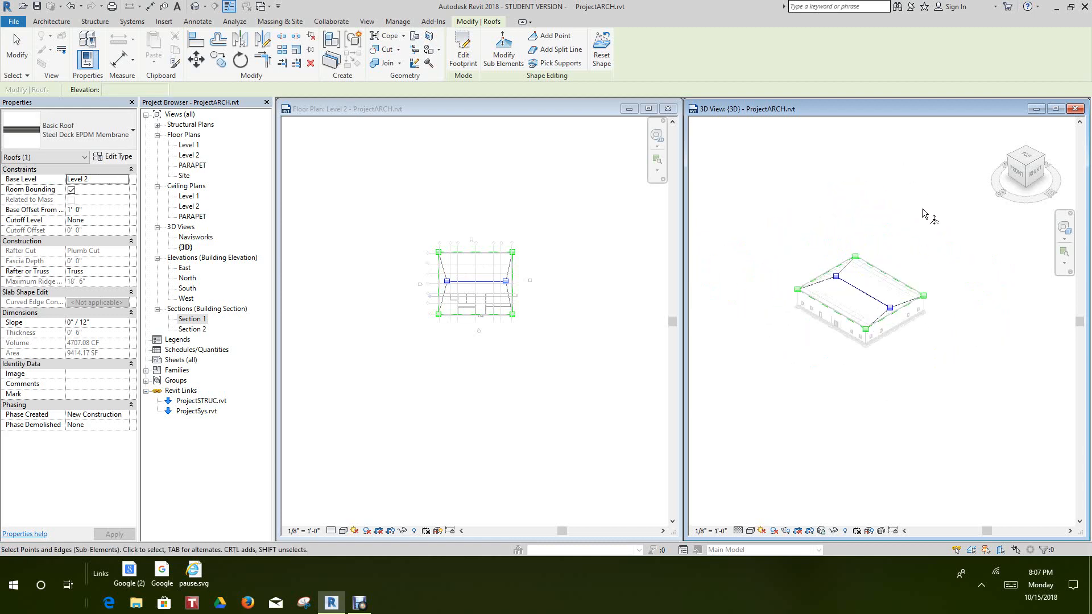
{"action": "scroll", "coordinate": [922, 213], "scroll_direction": "up", "scroll_amount": 1}
{"action": "scroll", "coordinate": [906, 237], "scroll_direction": "up", "scroll_amount": 1}
{"action": "scroll", "coordinate": [895, 251], "scroll_direction": "up", "scroll_amount": 1}
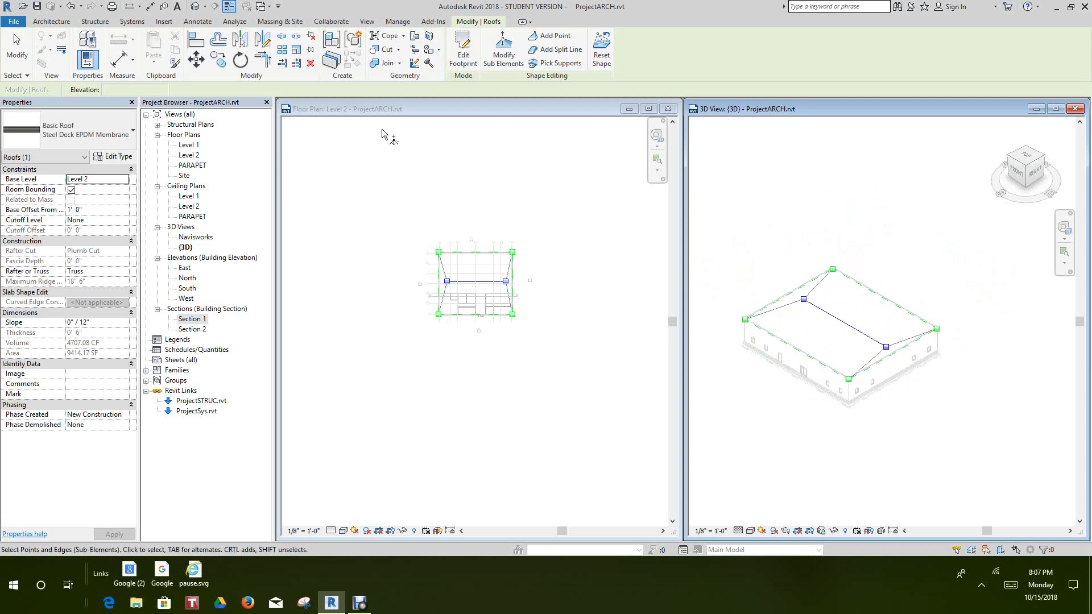
{"action": "scroll", "coordinate": [393, 156], "scroll_direction": "up", "scroll_amount": 2}
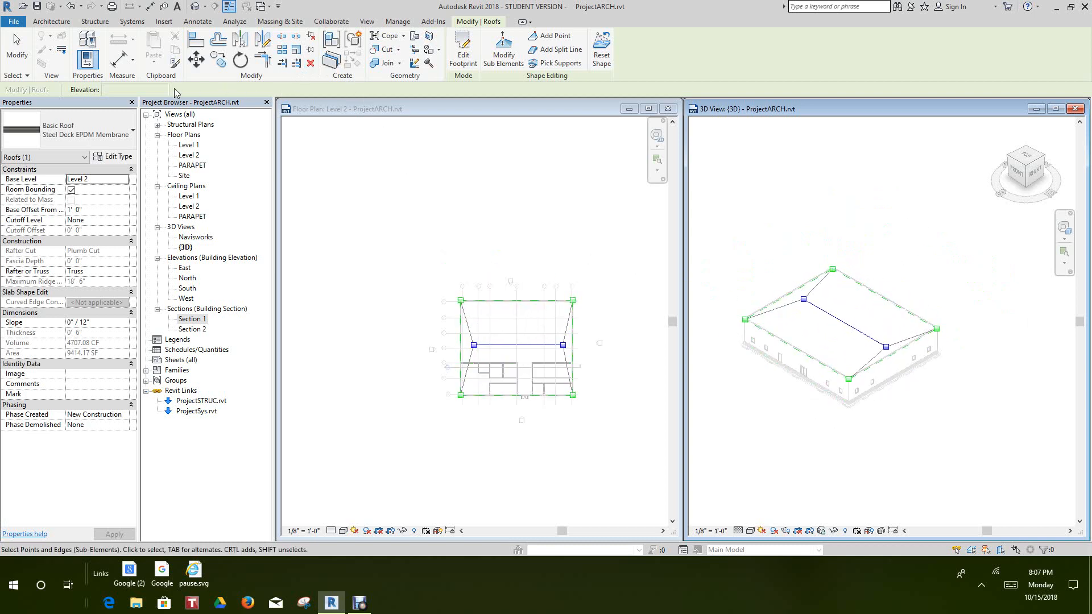
- Open Section 1, inspect how the roof sits on the joists along the building's length, and close the section view
{"action": "double_click", "coordinate": [202, 320]}
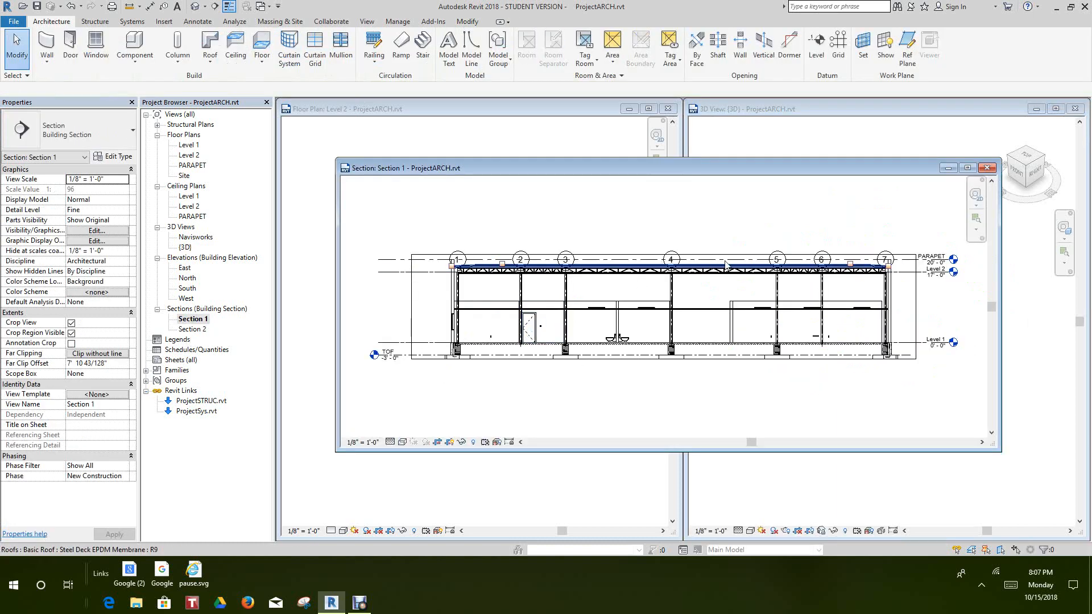
{"action": "scroll", "coordinate": [725, 265], "scroll_direction": "up", "scroll_amount": 5}
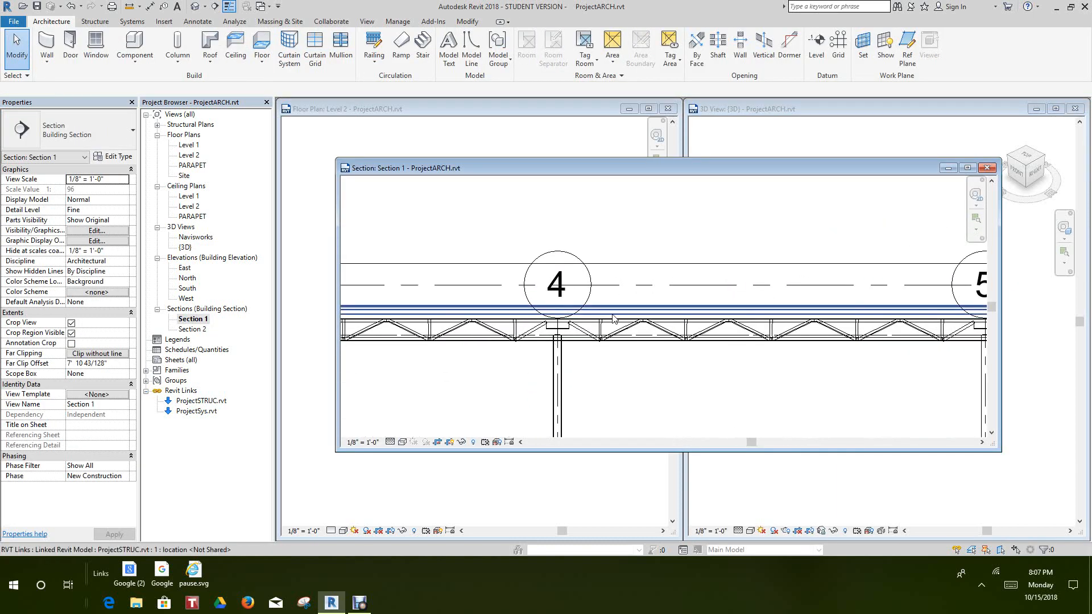
{"action": "scroll", "coordinate": [614, 315], "scroll_direction": "up", "scroll_amount": 2}
{"action": "scroll", "coordinate": [618, 313], "scroll_direction": "down", "scroll_amount": 8}
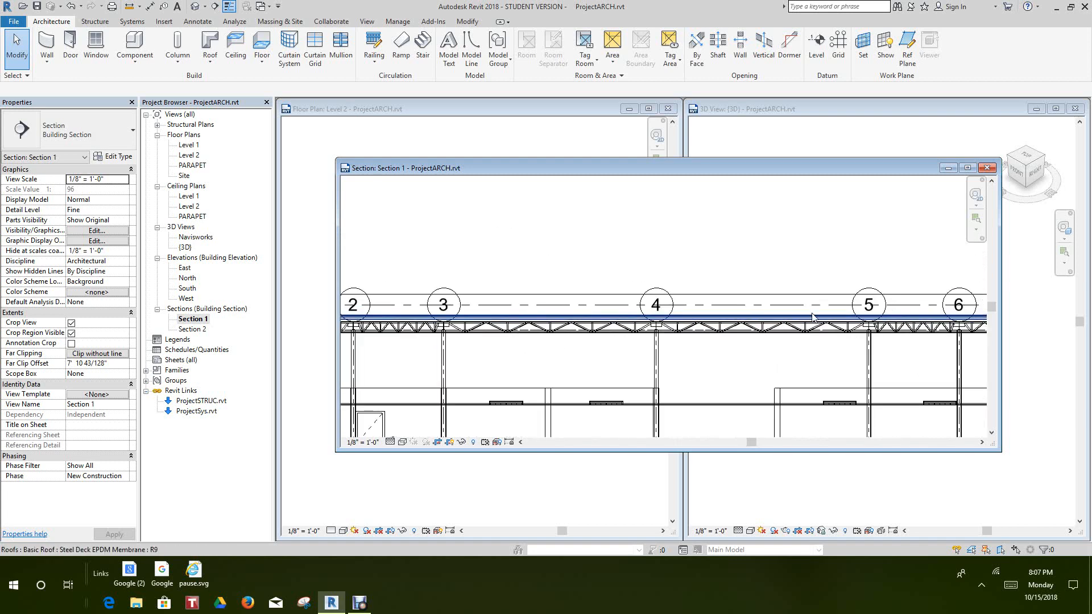
{"action": "scroll", "coordinate": [814, 316], "scroll_direction": "down", "scroll_amount": 1}
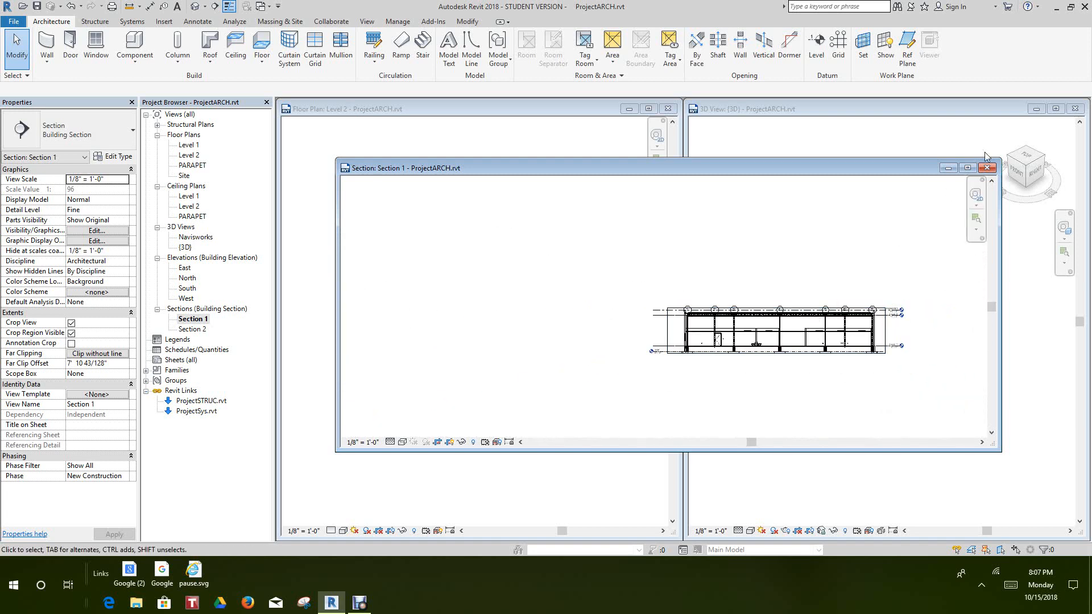
{"action": "left_click", "coordinate": [988, 168]}
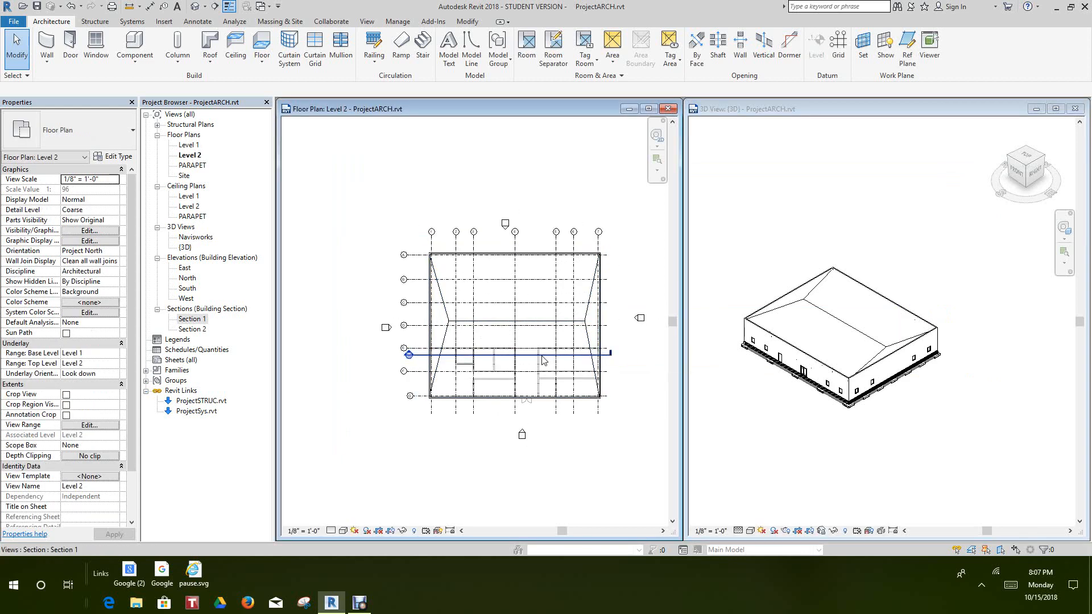
- Rotate the Section 1 line half a turn about its centre in the Level 2 plan
{"action": "left_click", "coordinate": [545, 356]}
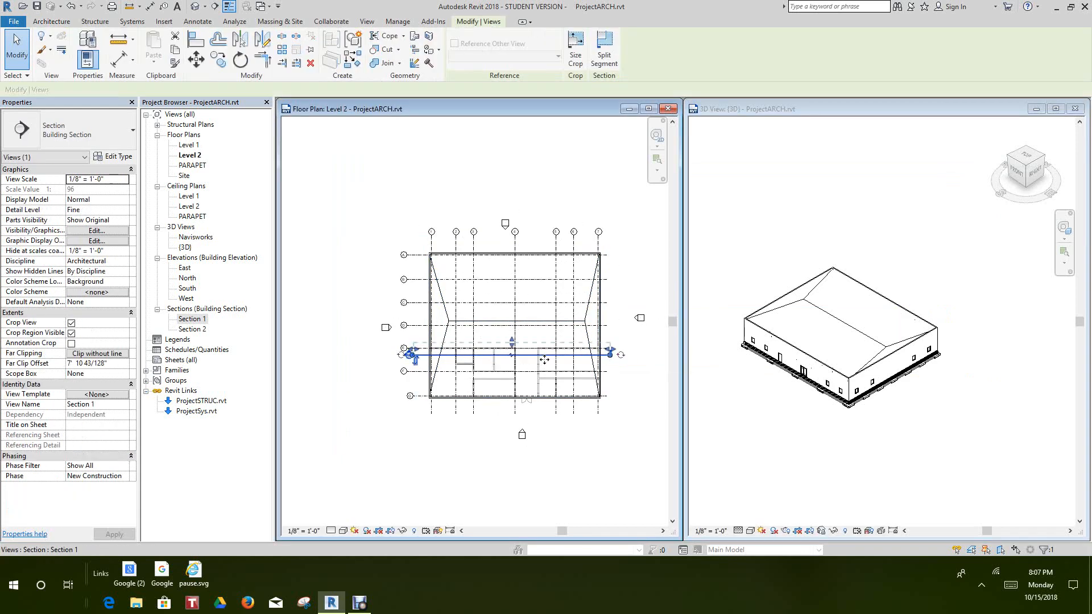
{"action": "left_click", "coordinate": [241, 60]}
{"action": "left_click", "coordinate": [514, 184]}
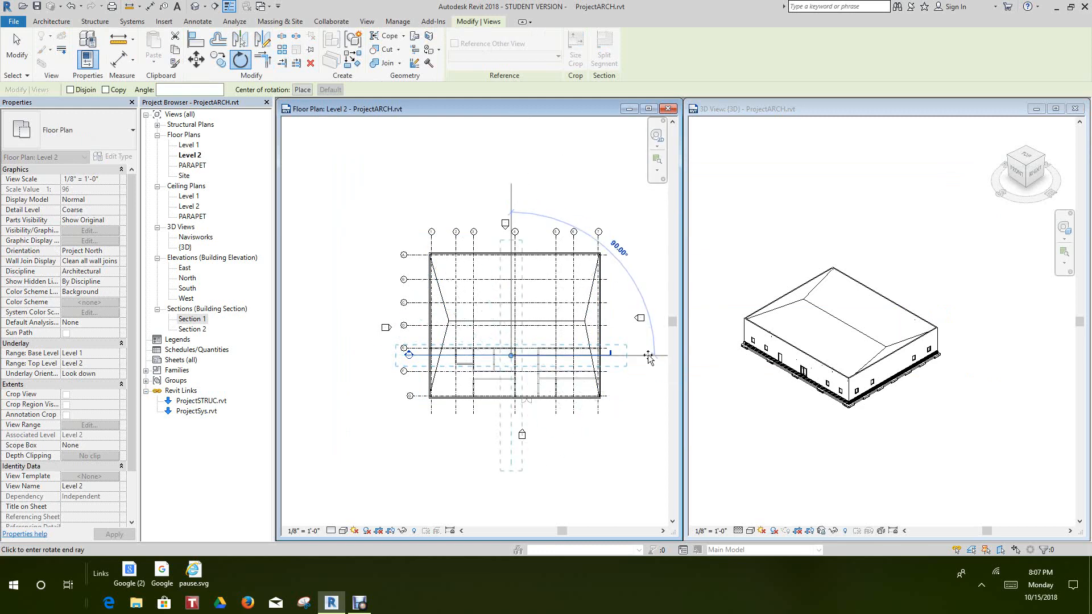
{"action": "left_click", "coordinate": [671, 361]}
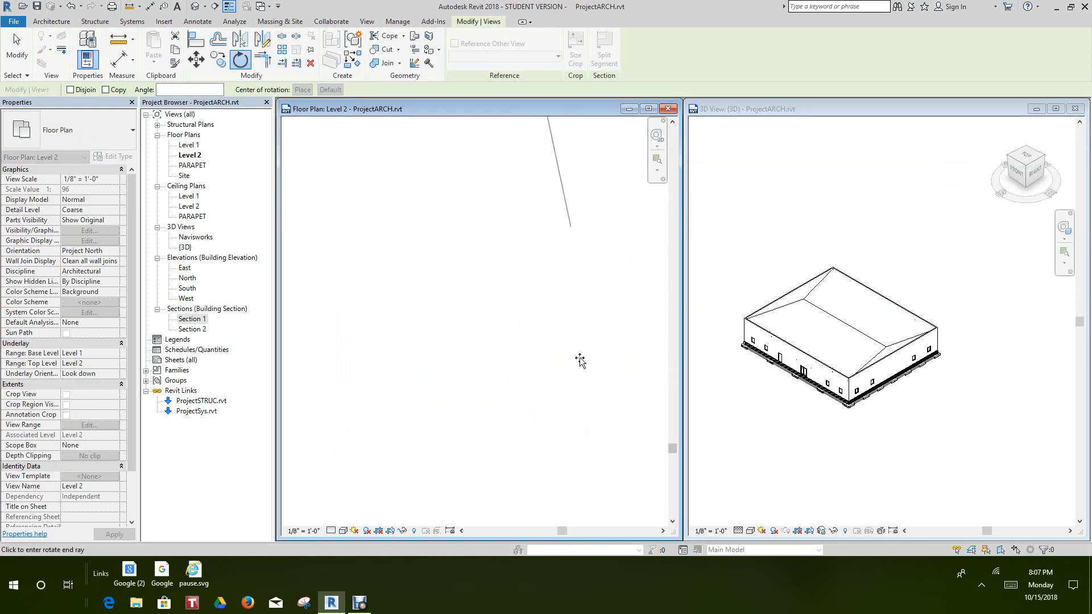
{"action": "scroll", "coordinate": [518, 371], "scroll_direction": "down", "scroll_amount": 5}
{"action": "left_click", "coordinate": [518, 509]}
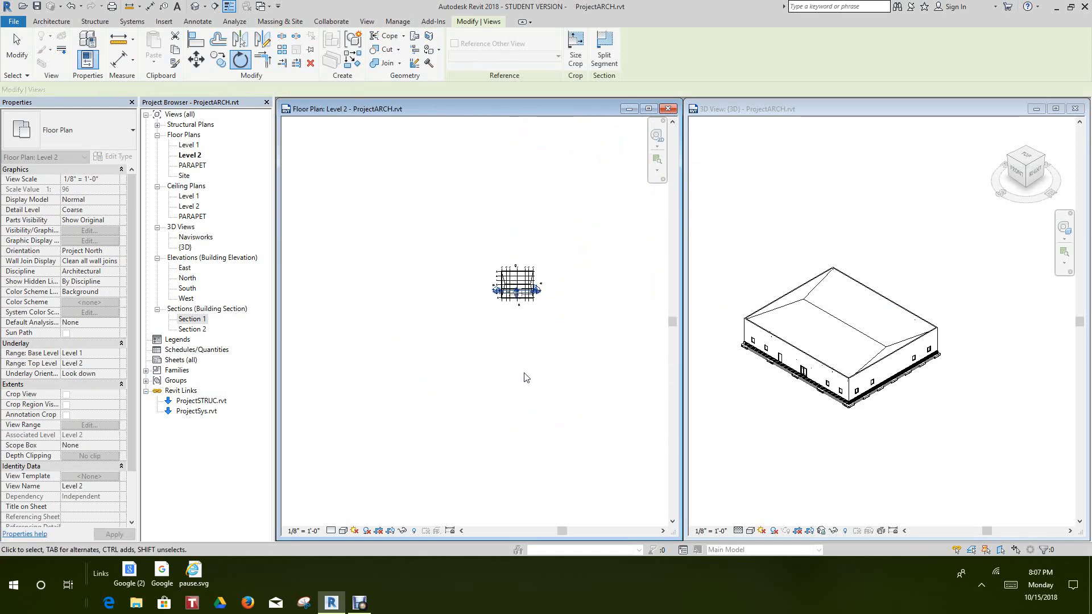
{"action": "scroll", "coordinate": [538, 353], "scroll_direction": "up", "scroll_amount": 8}
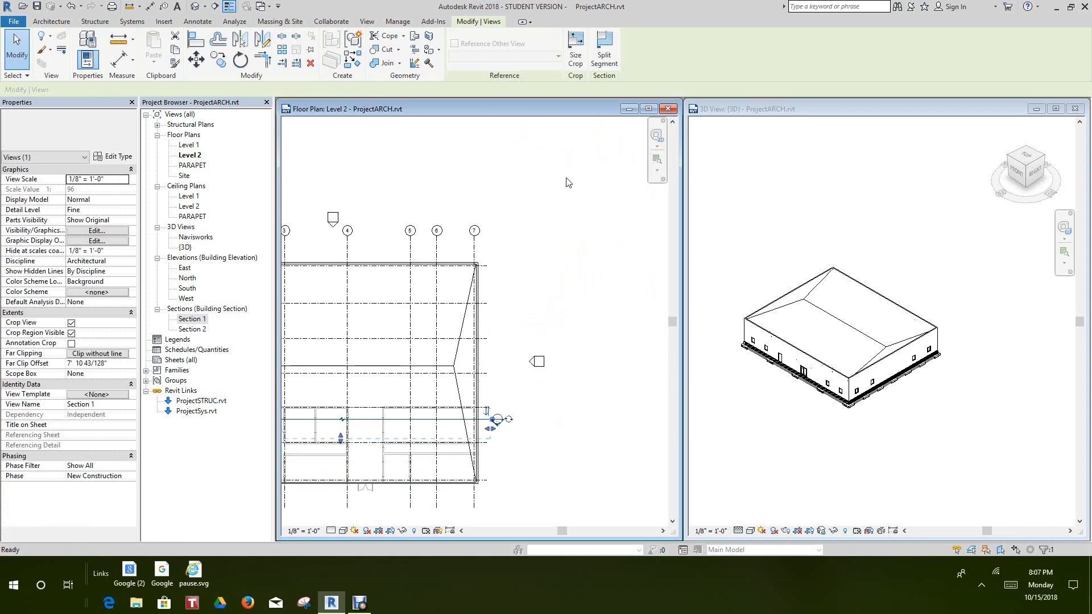
{"action": "scroll", "coordinate": [569, 183], "scroll_direction": "down", "scroll_amount": 1}
{"action": "left_click", "coordinate": [571, 226]}
{"action": "middle_click_drag", "start_coordinate": [581, 231], "coordinate": [610, 201]}
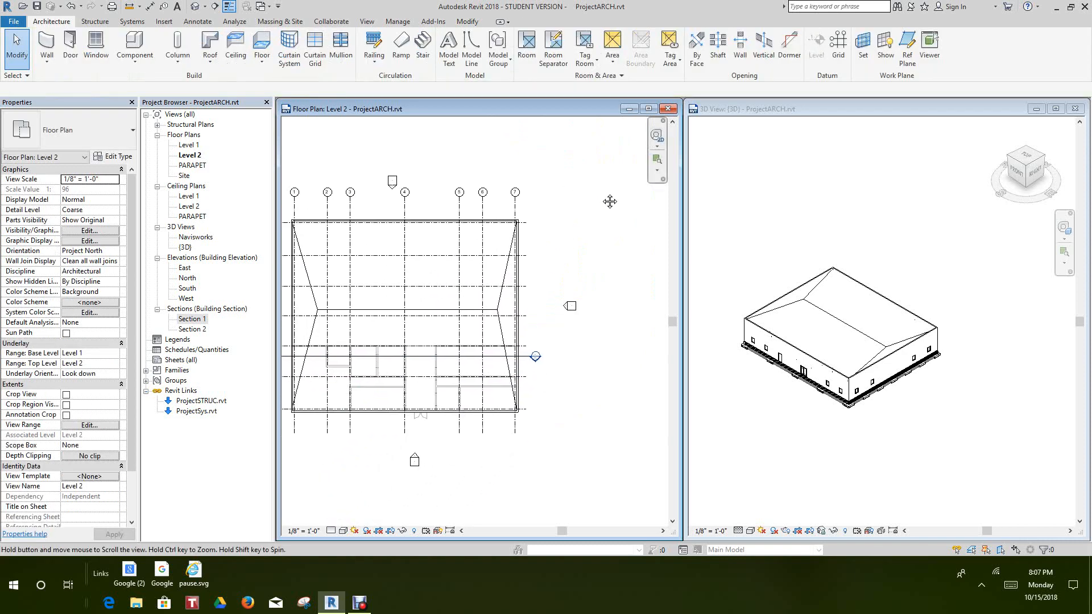
- Rotate the Section 1 line 90° counterclockwise so it cuts across the roof's split line near grid 4
{"action": "left_click", "coordinate": [427, 354]}
{"action": "left_click", "coordinate": [241, 59]}
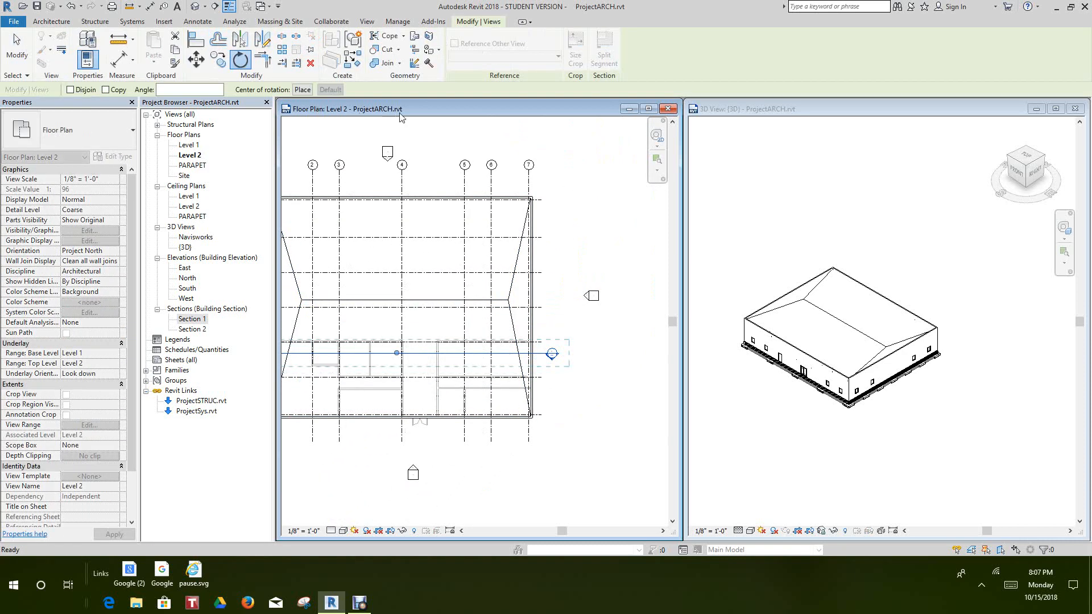
{"action": "left_click", "coordinate": [397, 129]}
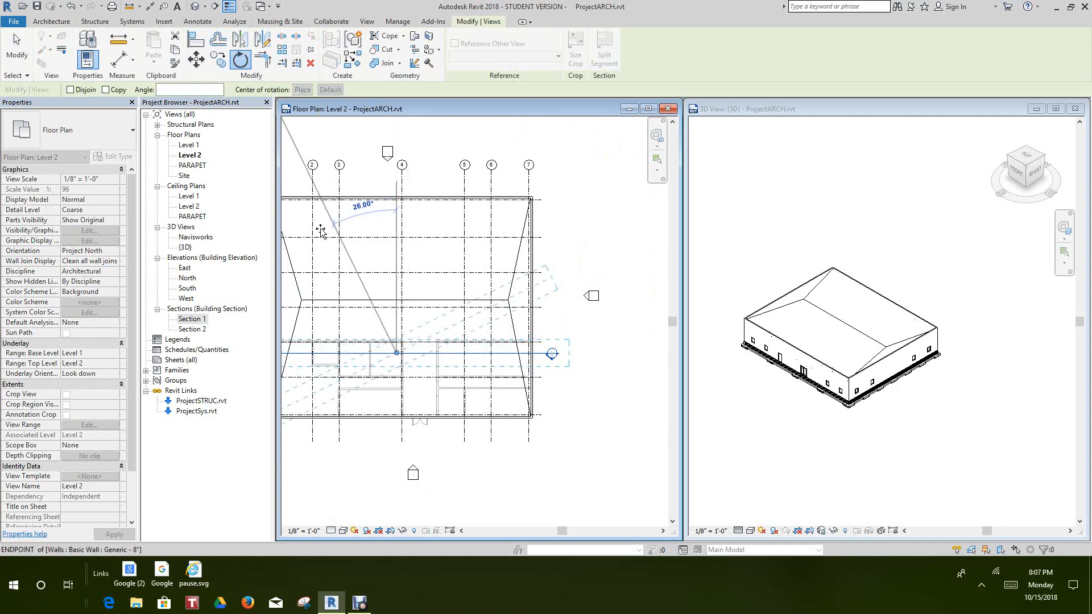
{"action": "middle_click_drag", "start_coordinate": [311, 229], "coordinate": [464, 196]}
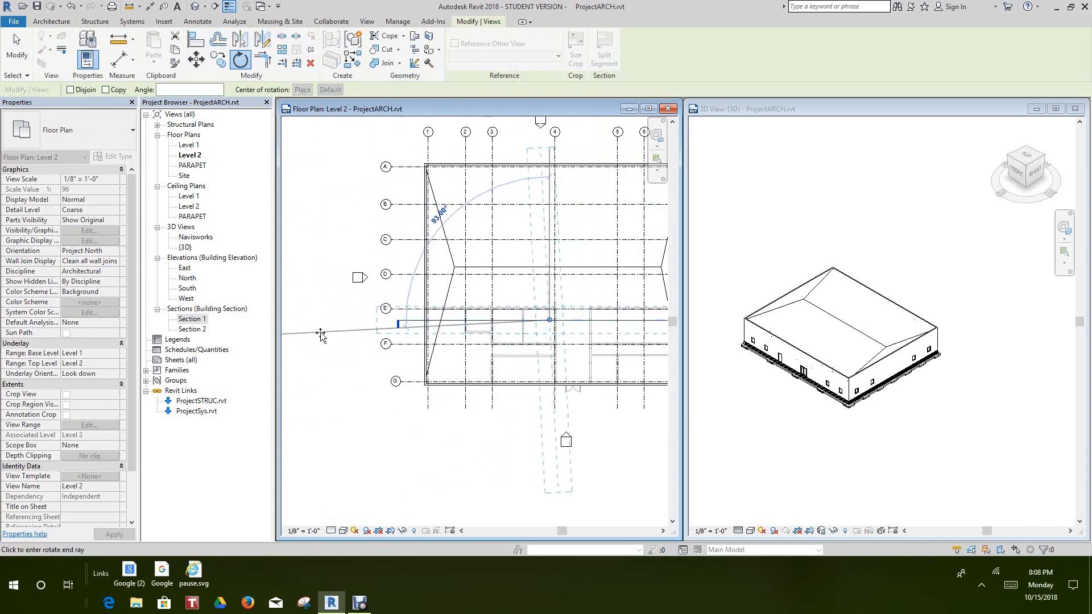
{"action": "left_click", "coordinate": [323, 322]}
{"action": "left_click", "coordinate": [419, 438]}
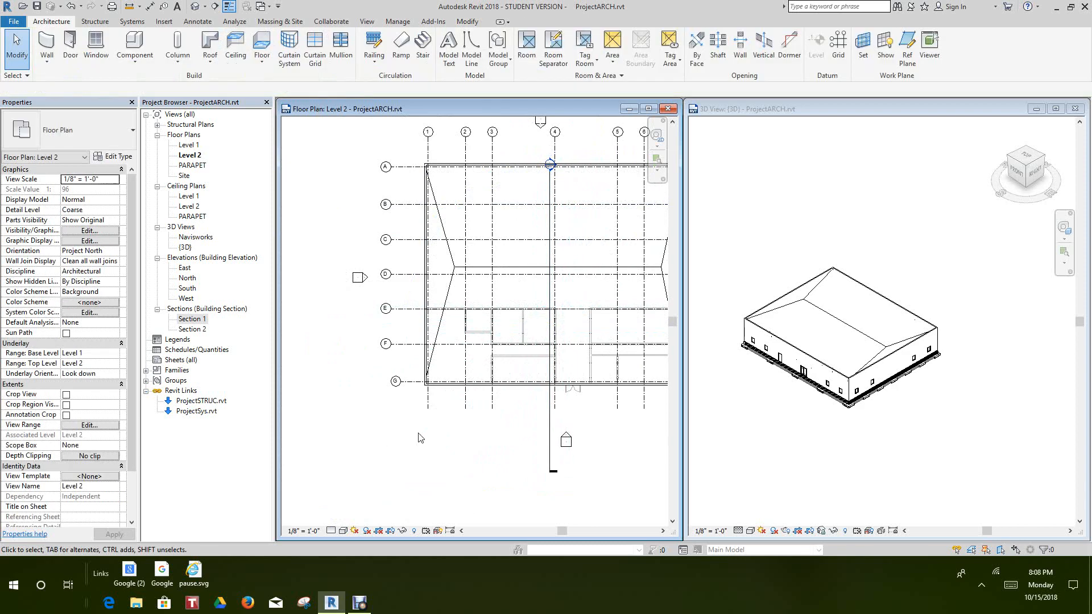
- Extend the head end of the Section 1 line past the roof edge at grid A, to just below the grid bubbles
{"action": "middle_click_drag", "start_coordinate": [461, 415], "coordinate": [333, 579]}
{"action": "scroll", "coordinate": [415, 309], "scroll_direction": "up", "scroll_amount": 2}
{"action": "scroll", "coordinate": [419, 378], "scroll_direction": "up", "scroll_amount": 1}
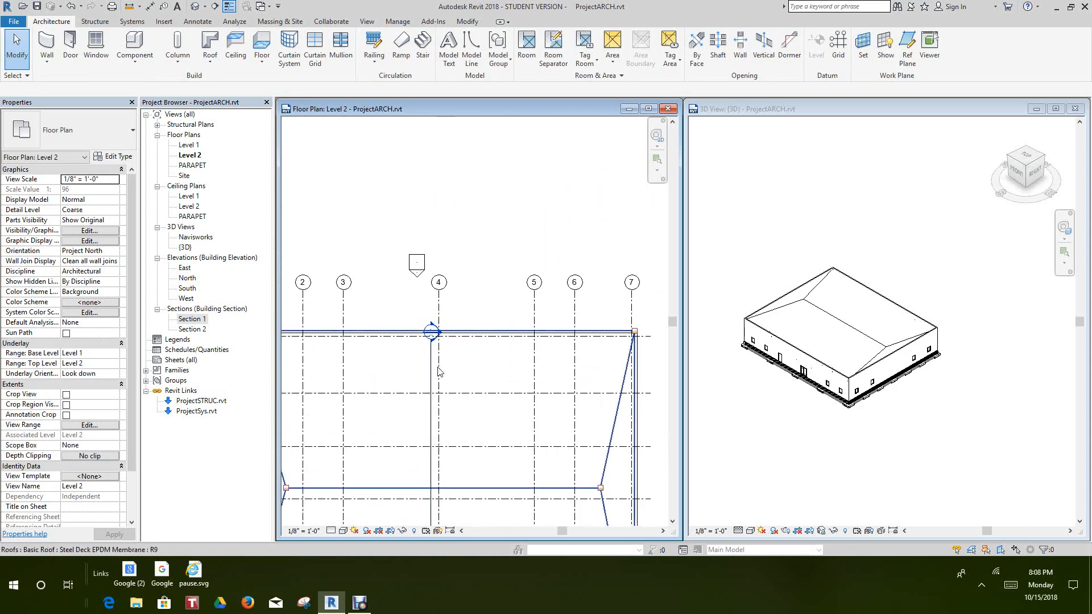
{"action": "left_click", "coordinate": [433, 355]}
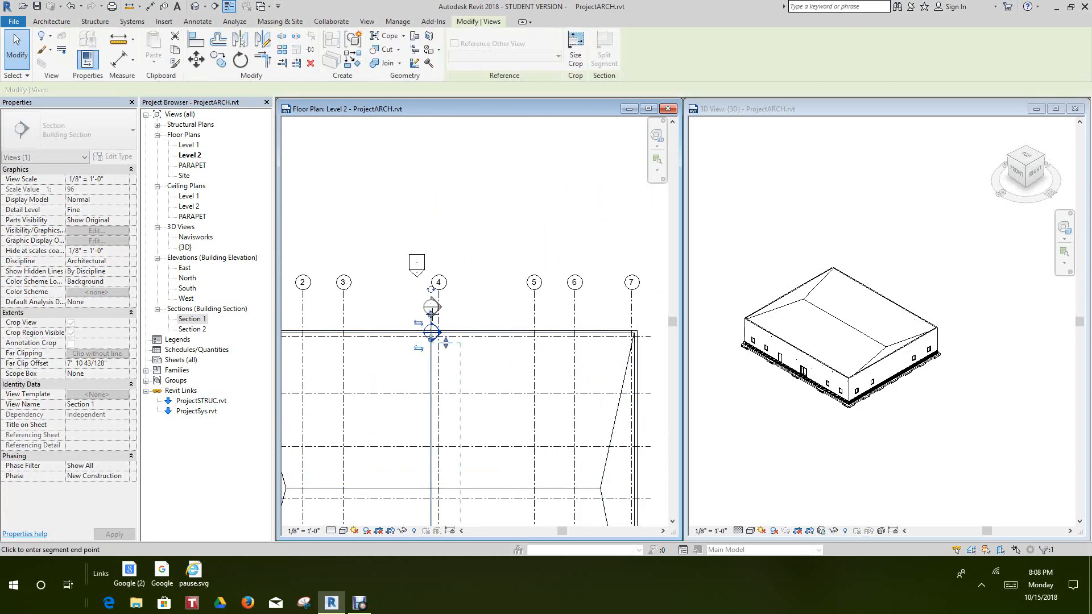
{"action": "left_click_drag", "start_coordinate": [431, 314], "coordinate": [431, 312]}
{"action": "left_click", "coordinate": [492, 221]}
- Open the rotated Section 1 view and examine the roof's slope over the joists between grids B and G
{"action": "middle_click_drag", "start_coordinate": [472, 275], "coordinate": [463, 127]}
{"action": "scroll", "coordinate": [462, 127], "scroll_direction": "down", "scroll_amount": 1}
{"action": "scroll", "coordinate": [459, 128], "scroll_direction": "up", "scroll_amount": 2}
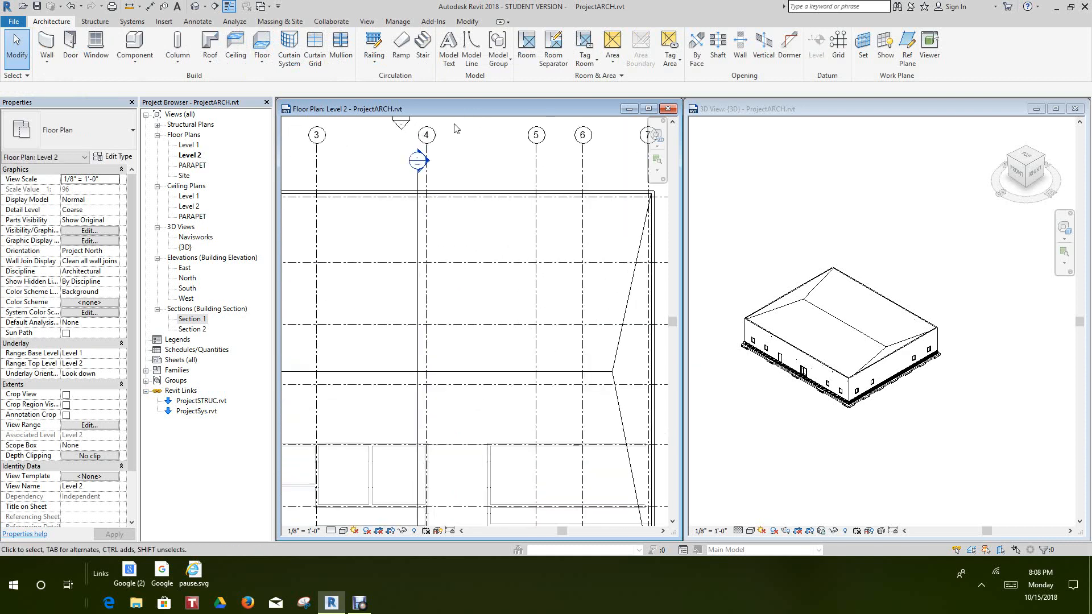
{"action": "double_click", "coordinate": [428, 163]}
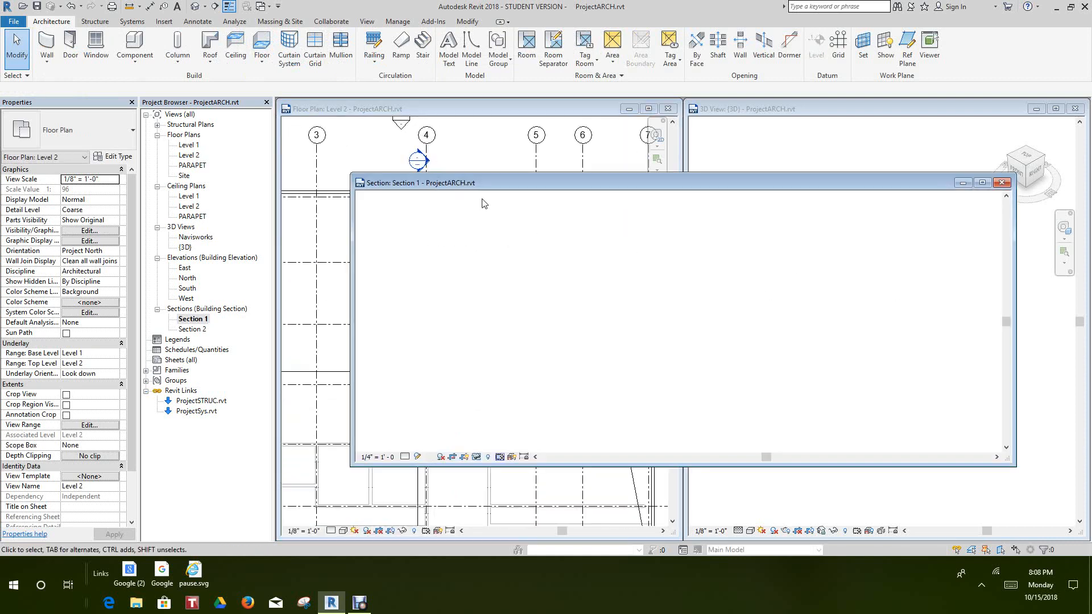
{"action": "scroll", "coordinate": [557, 293], "scroll_direction": "up", "scroll_amount": 4}
{"action": "mouse_move", "coordinate": [649, 307]}
{"action": "middle_mouse_down"}
{"action": "mouse_move", "coordinate": [429, 377]}
{"action": "mouse_move", "coordinate": [665, 317]}
{"action": "middle_mouse_up"}
{"action": "scroll", "coordinate": [466, 367], "scroll_direction": "down", "scroll_amount": 1}
{"action": "middle_click_drag", "start_coordinate": [569, 306], "coordinate": [771, 300]}
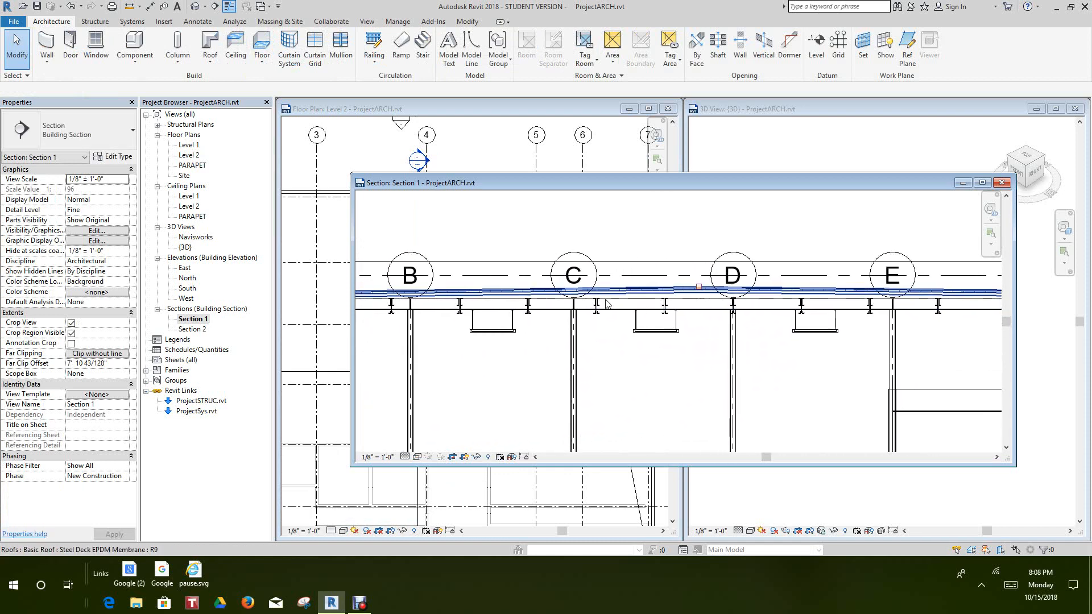
{"action": "scroll", "coordinate": [631, 304], "scroll_direction": "down", "scroll_amount": 1}
{"action": "middle_click_drag", "start_coordinate": [659, 304], "coordinate": [742, 301]}
{"action": "scroll", "coordinate": [644, 309], "scroll_direction": "down", "scroll_amount": 1}
{"action": "scroll", "coordinate": [643, 309], "scroll_direction": "down", "scroll_amount": 2}
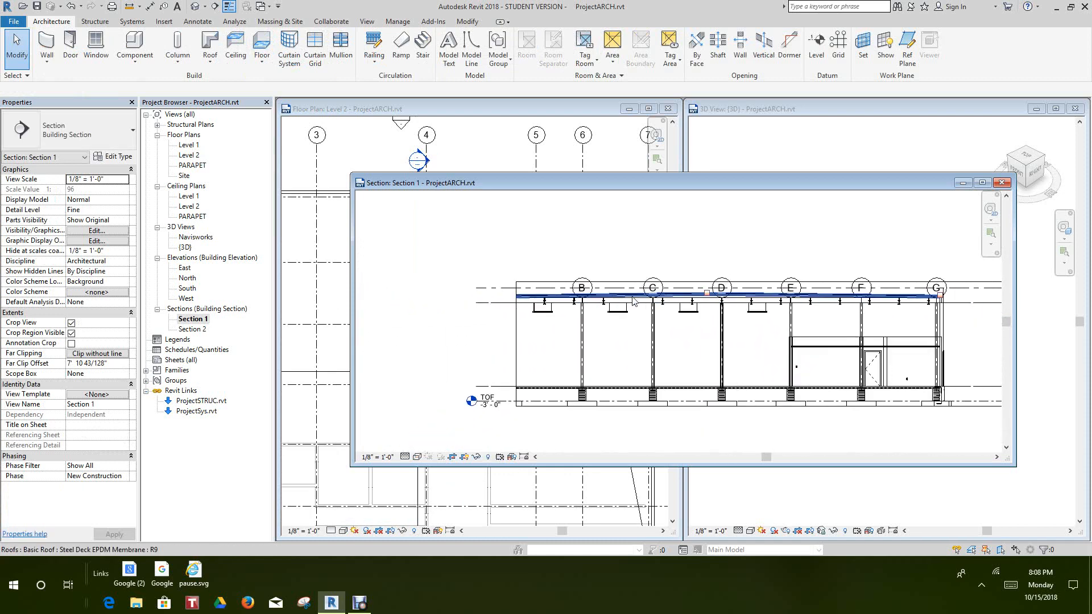
- Extend the Section 1 view's crop region past grid A so it covers the whole roof from grid A to G
{"action": "scroll", "coordinate": [622, 334], "scroll_direction": "up", "scroll_amount": 2}
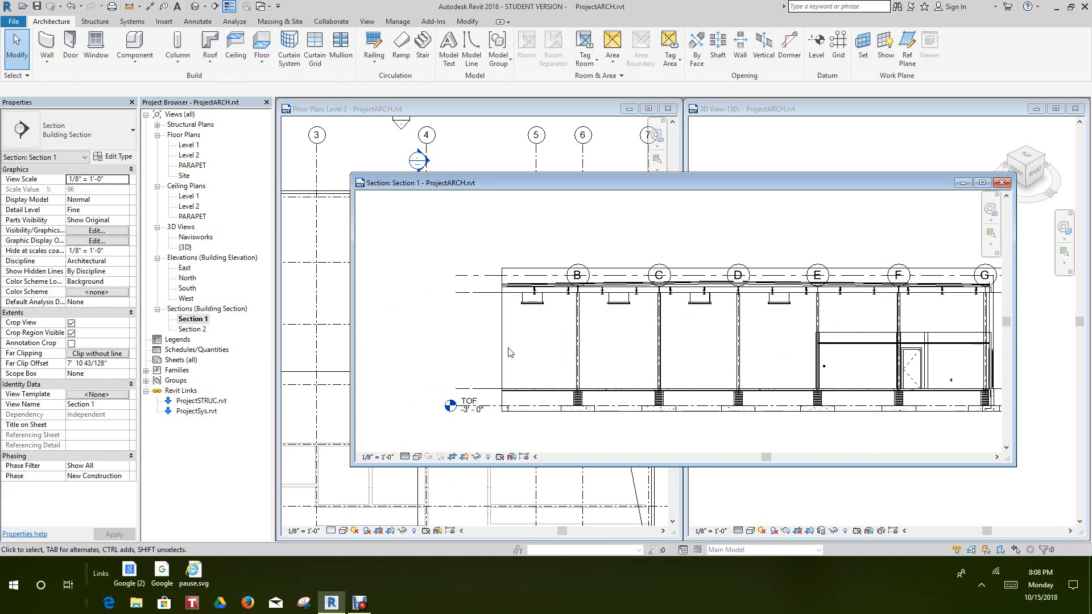
{"action": "left_click", "coordinate": [503, 351]}
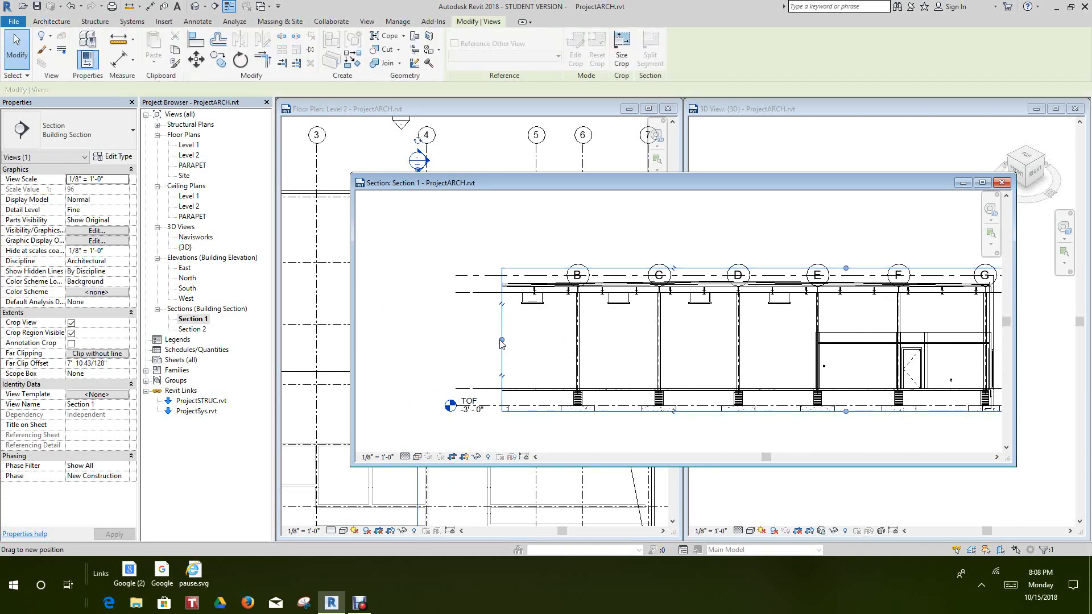
{"action": "left_click_drag", "start_coordinate": [502, 340], "coordinate": [405, 340]}
{"action": "scroll", "coordinate": [527, 365], "scroll_direction": "down", "scroll_amount": 1}
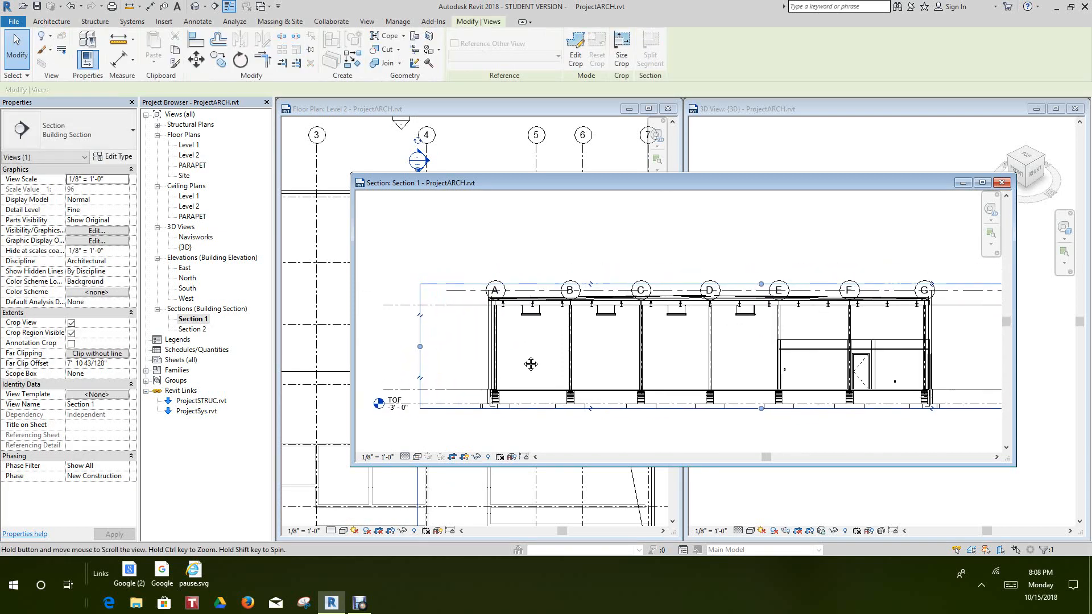
{"action": "middle_click_drag", "start_coordinate": [529, 364], "coordinate": [449, 370]}
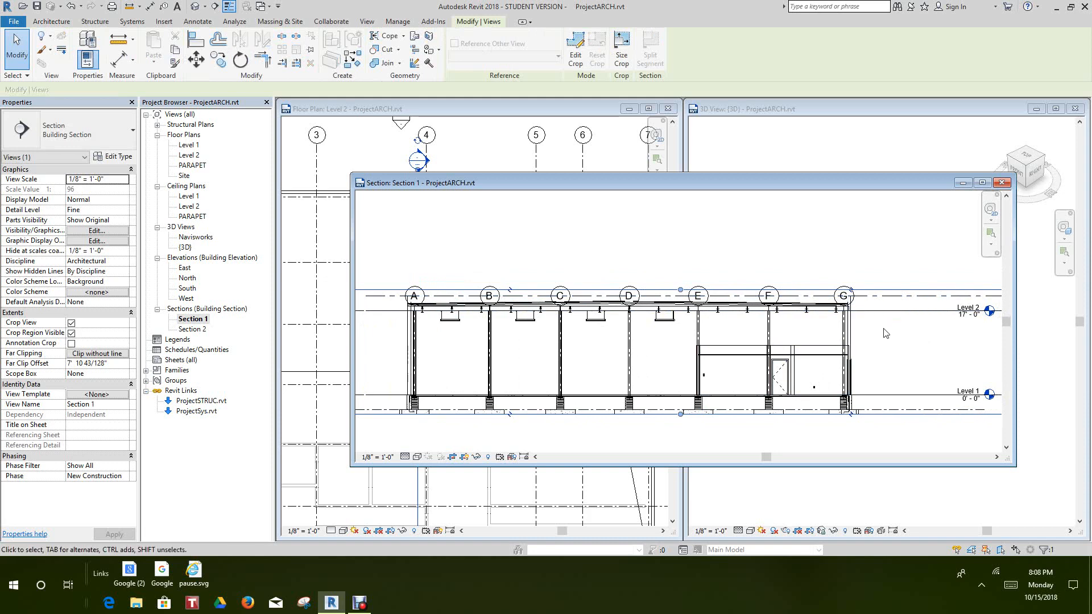
{"action": "scroll", "coordinate": [705, 342], "scroll_direction": "up", "scroll_amount": 3}
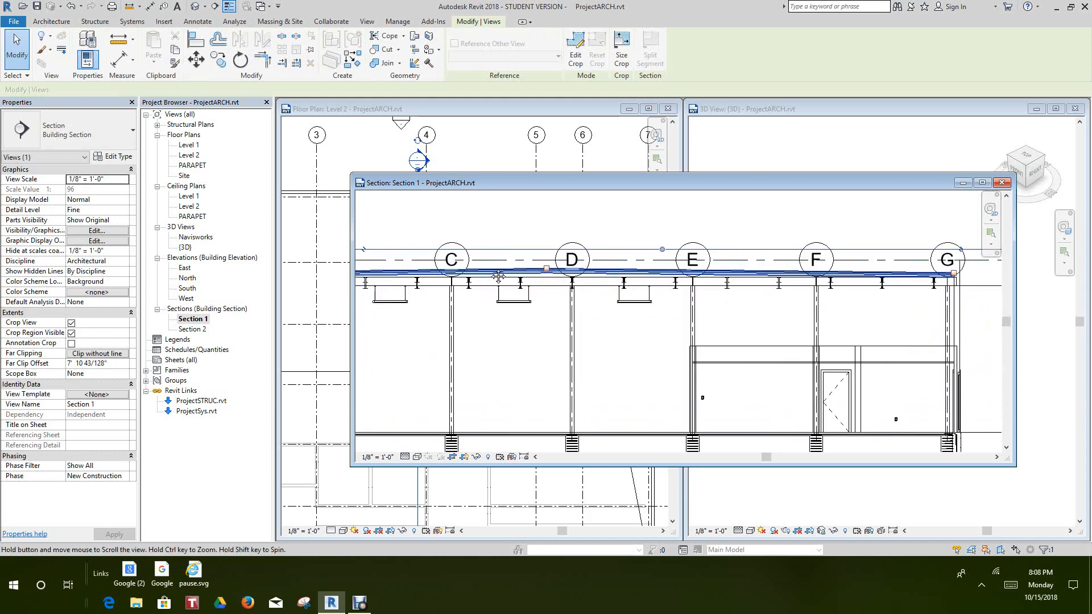
{"action": "middle_click_drag", "start_coordinate": [499, 277], "coordinate": [632, 277]}
{"action": "key", "text": "Escape"}
{"action": "scroll", "coordinate": [690, 269], "scroll_direction": "down", "scroll_amount": 4}
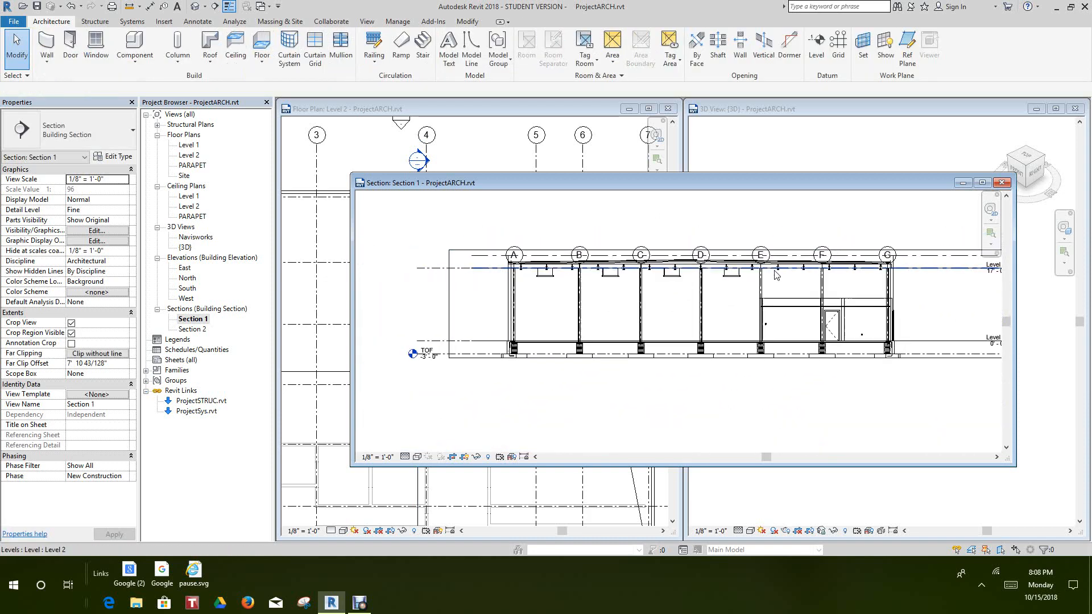
{"action": "middle_click_drag", "start_coordinate": [777, 276], "coordinate": [792, 276]}
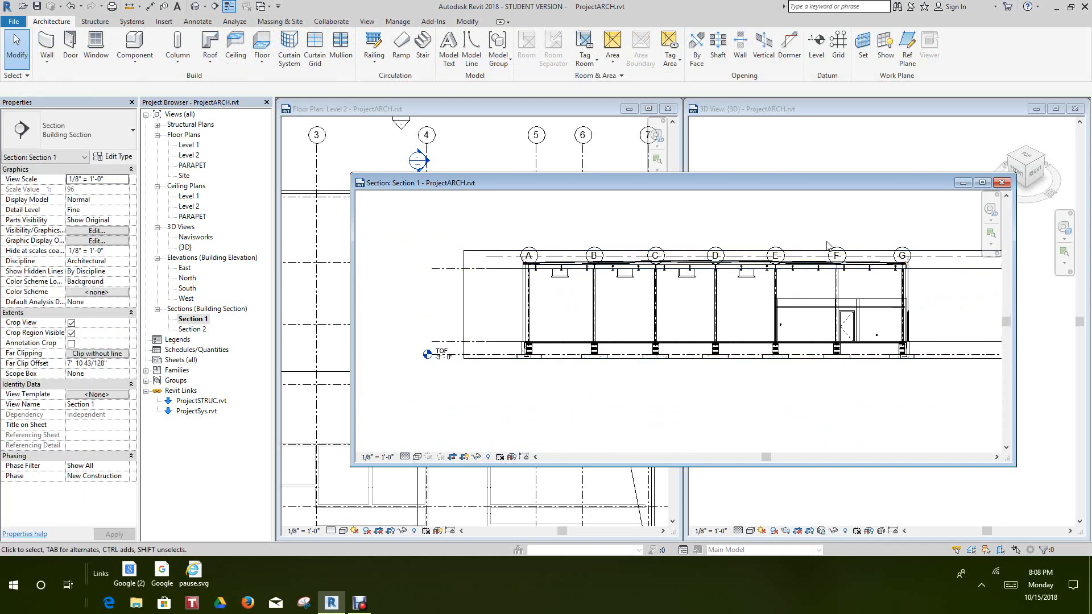
{"action": "middle_click_drag", "start_coordinate": [774, 236], "coordinate": [774, 229]}
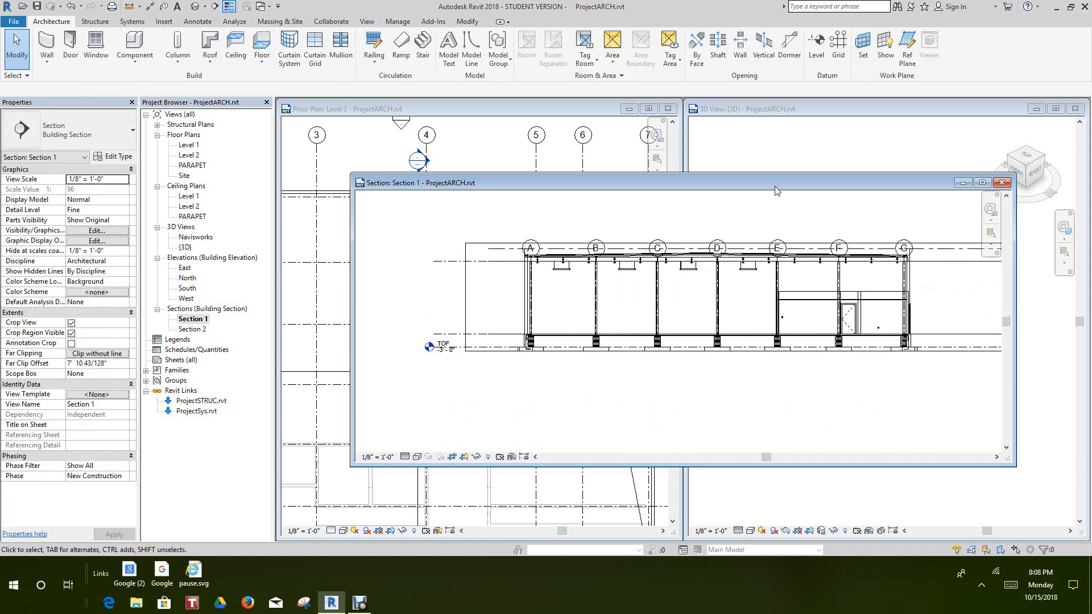
- Move the section window clear of the 3D view and set the elevation of the split line's west end point to 0' 9"
{"action": "left_click_drag", "start_coordinate": [775, 187], "coordinate": [691, 385]}
{"action": "left_click", "coordinate": [845, 218]}
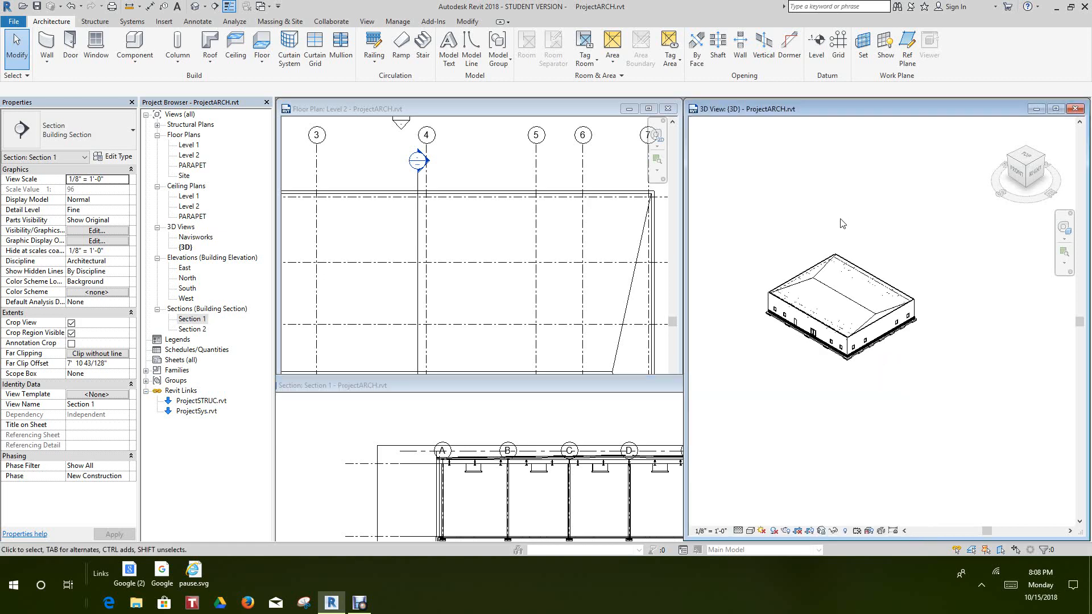
{"action": "left_click", "coordinate": [825, 282]}
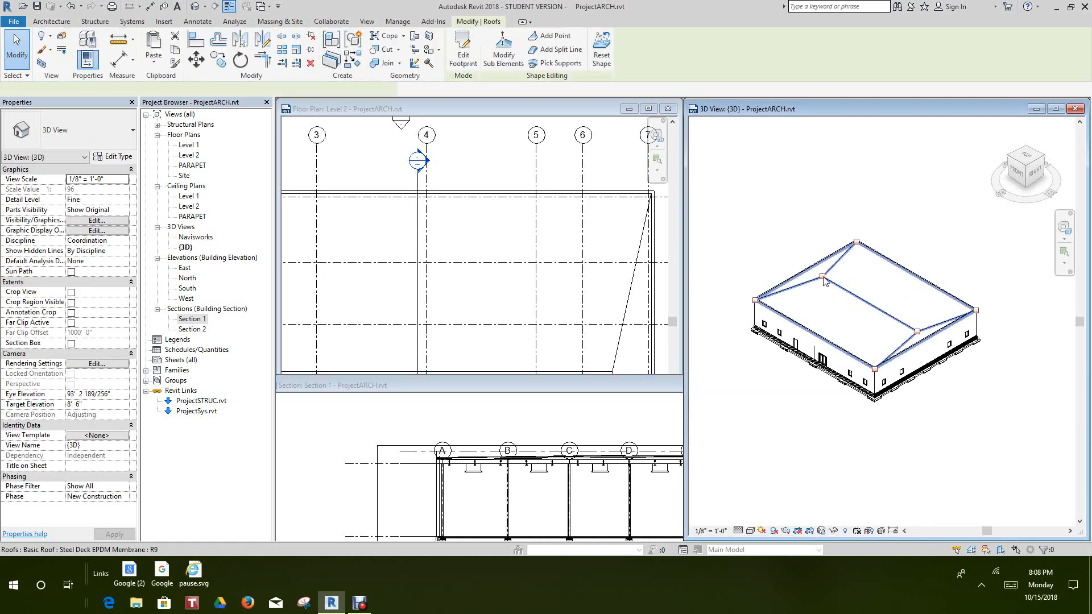
{"action": "left_click", "coordinate": [505, 60]}
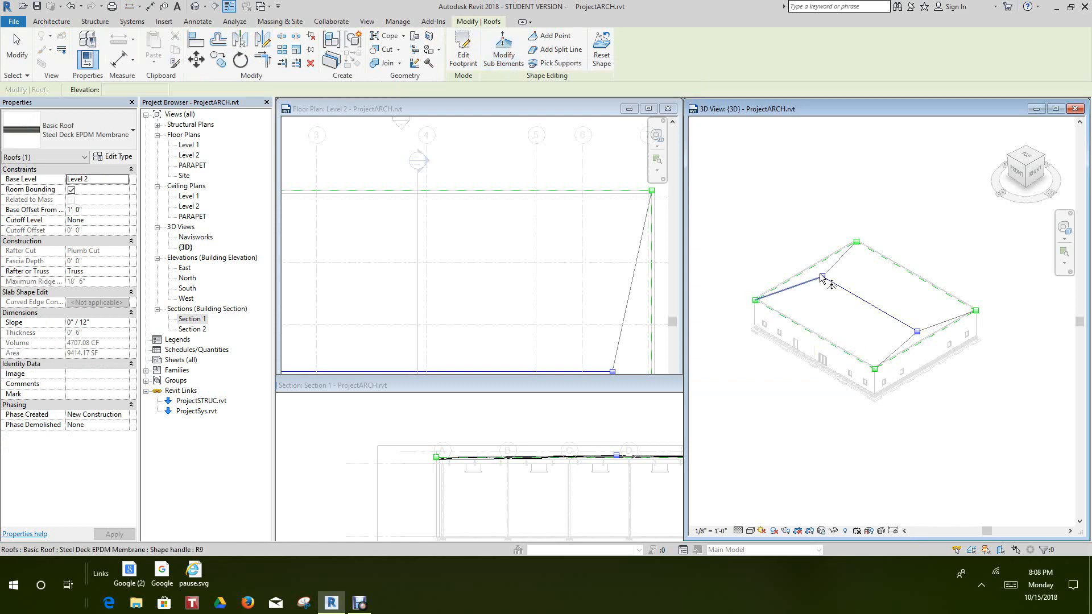
{"action": "left_click", "coordinate": [821, 276]}
{"action": "scroll", "coordinate": [807, 294], "scroll_direction": "up", "scroll_amount": 5}
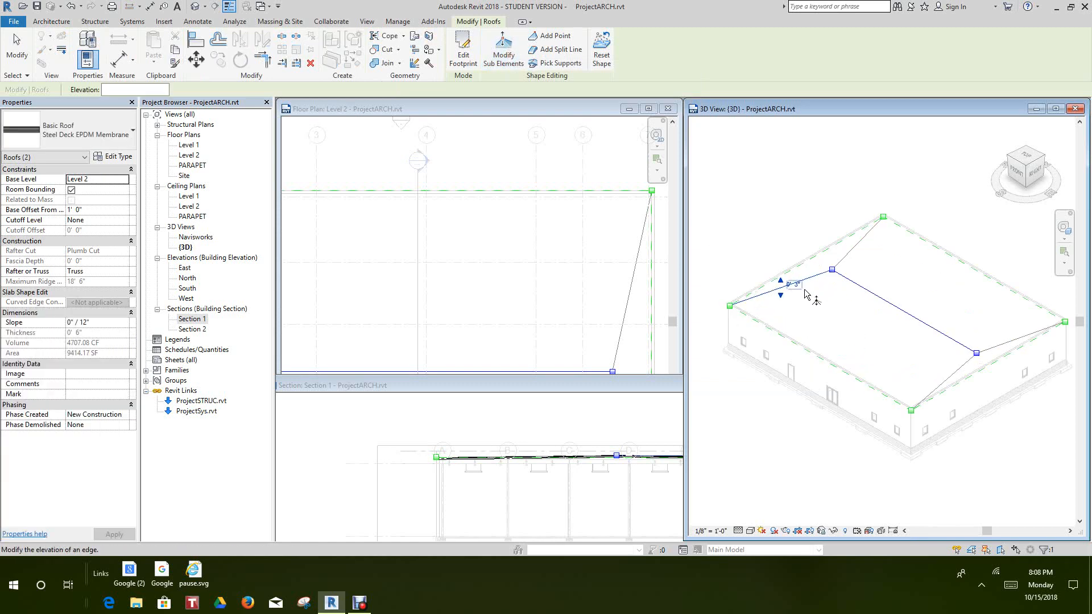
{"action": "left_click", "coordinate": [778, 184]}
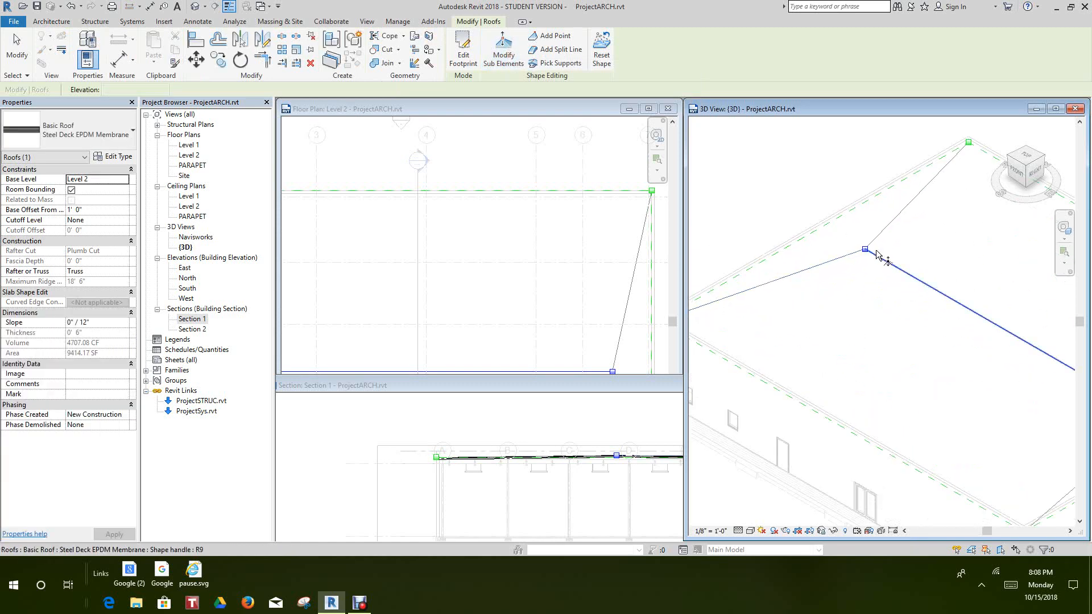
{"action": "left_click", "coordinate": [865, 250]}
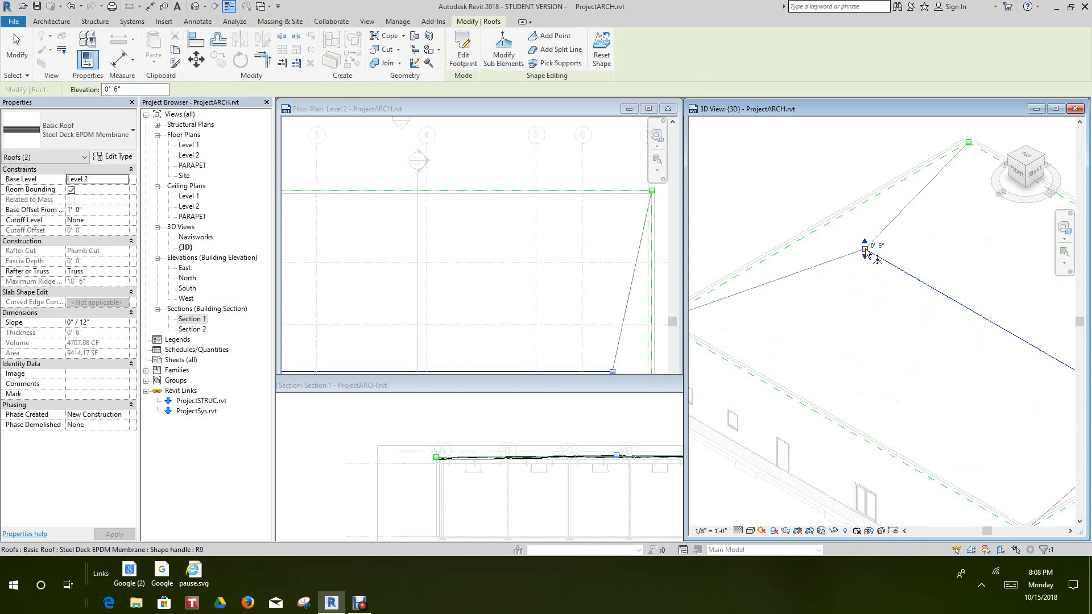
{"action": "left_click", "coordinate": [879, 250]}
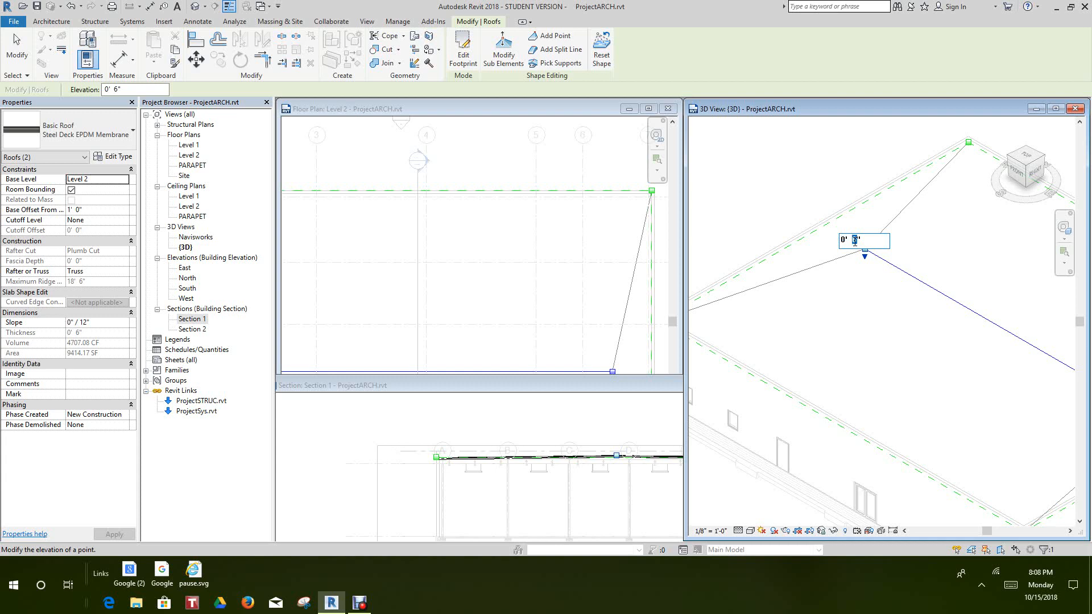
{"action": "type", "text": "0' 9\""}
{"action": "key", "text": "Return"}
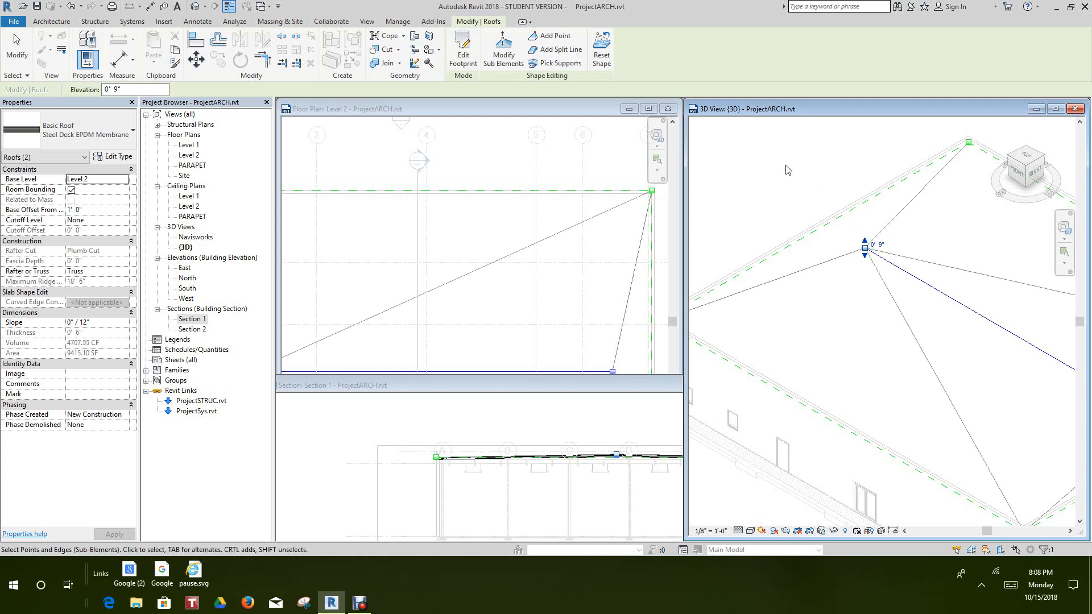
- Set the elevation of the roof split line's east end point to 0' 9" in the 3D view
{"action": "scroll", "coordinate": [799, 194], "scroll_direction": "down", "scroll_amount": 2}
{"action": "middle_click_drag", "start_coordinate": [750, 209], "coordinate": [681, 182]}
{"action": "scroll", "coordinate": [968, 316], "scroll_direction": "up", "scroll_amount": 2}
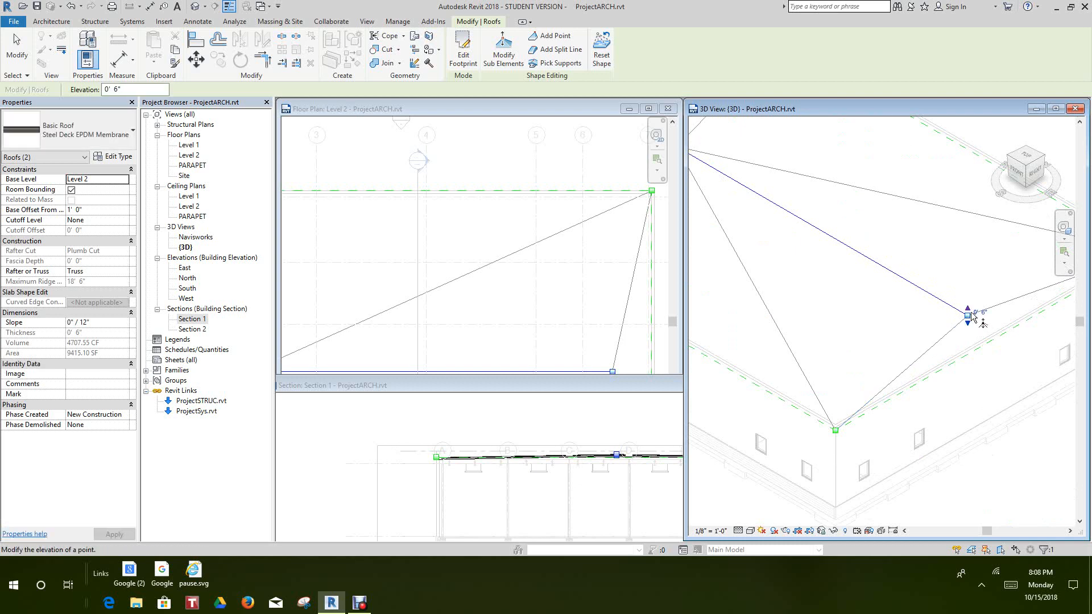
{"action": "left_click", "coordinate": [985, 316]}
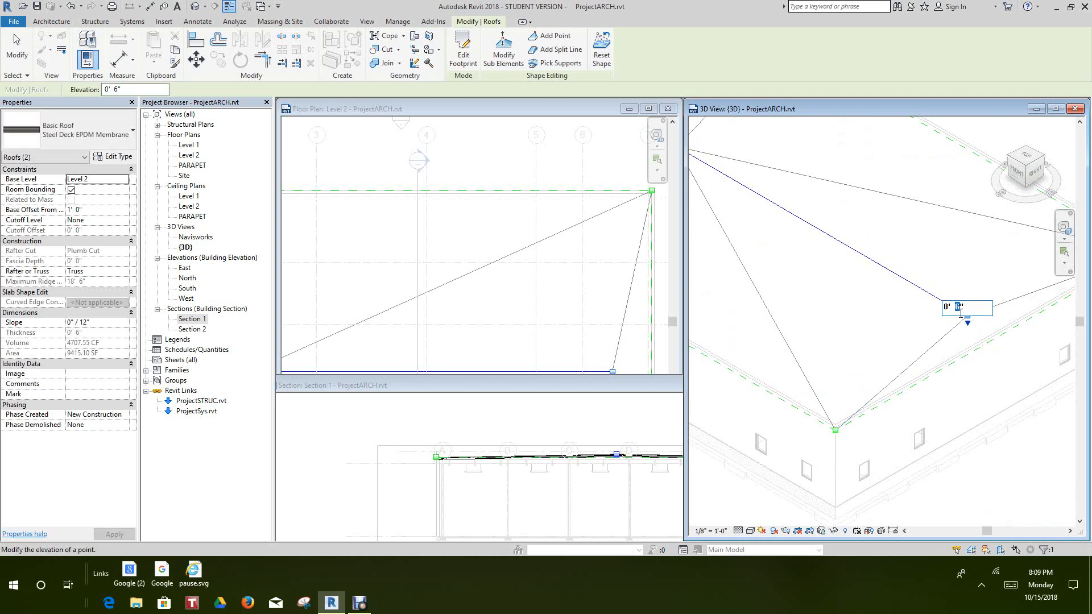
{"action": "type", "text": "0' 9\""}
{"action": "key", "text": "Return"}
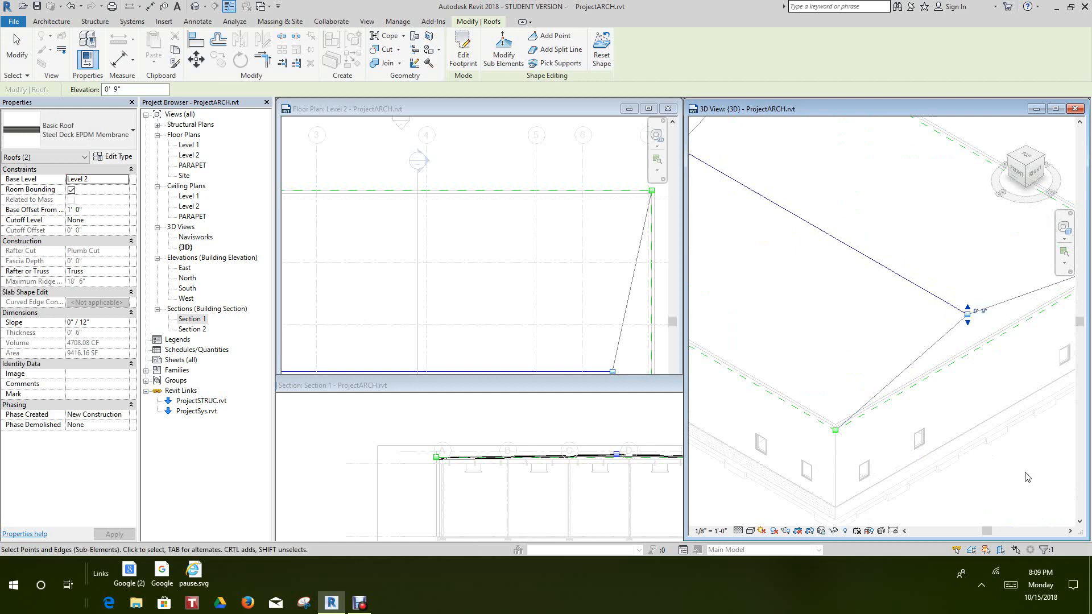
{"action": "scroll", "coordinate": [908, 354], "scroll_direction": "down", "scroll_amount": 5}
{"action": "left_click", "coordinate": [821, 213]}
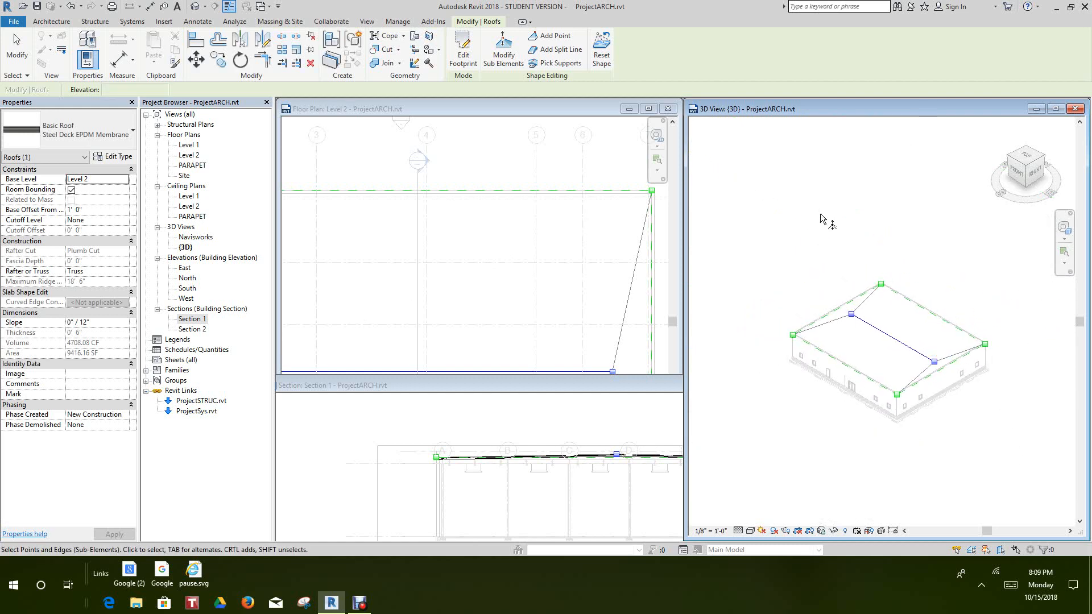
- Maximize the Section 1 view and examine the roof's slope between grids A and G
{"action": "middle_click_drag", "start_coordinate": [824, 221], "coordinate": [820, 235]}
{"action": "scroll", "coordinate": [740, 256], "scroll_direction": "down", "scroll_amount": 1}
{"action": "scroll", "coordinate": [886, 257], "scroll_direction": "down", "scroll_amount": 2}
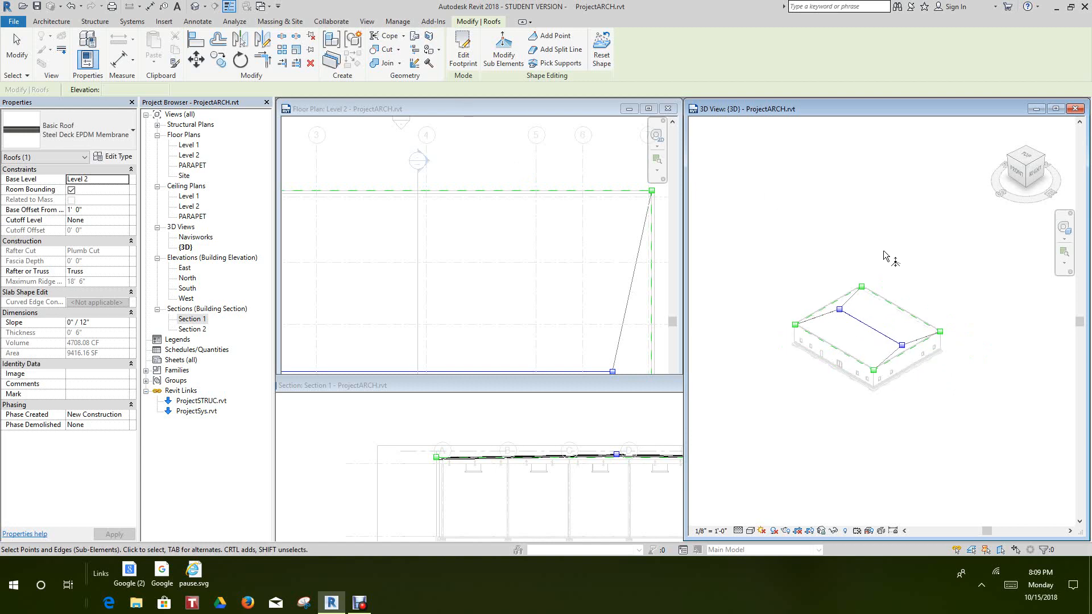
{"action": "scroll", "coordinate": [605, 414], "scroll_direction": "down", "scroll_amount": 2}
{"action": "right_click", "coordinate": [604, 414]}
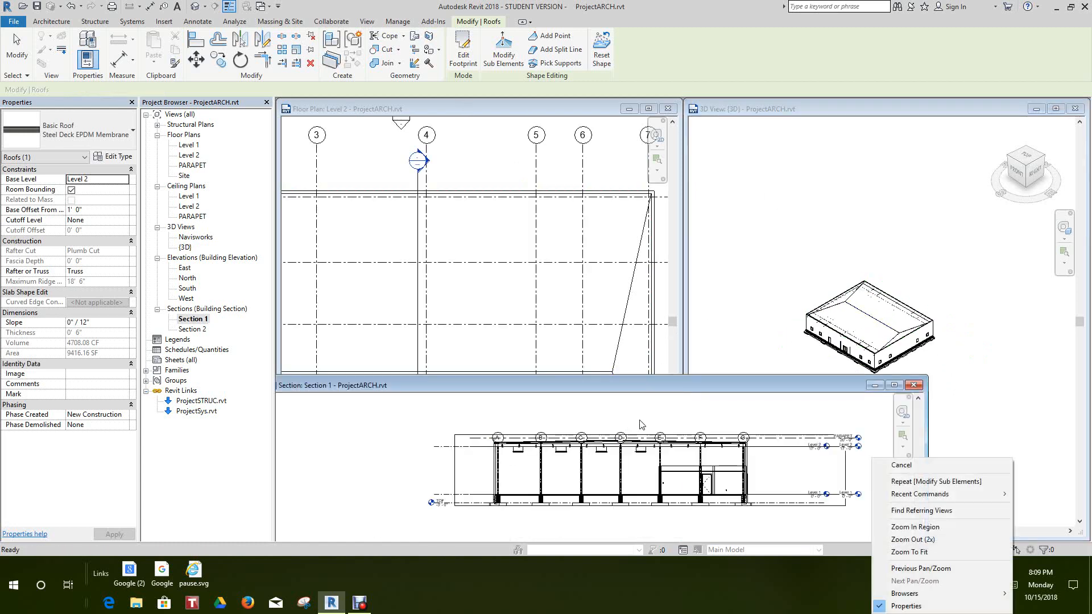
{"action": "left_click", "coordinate": [894, 386]}
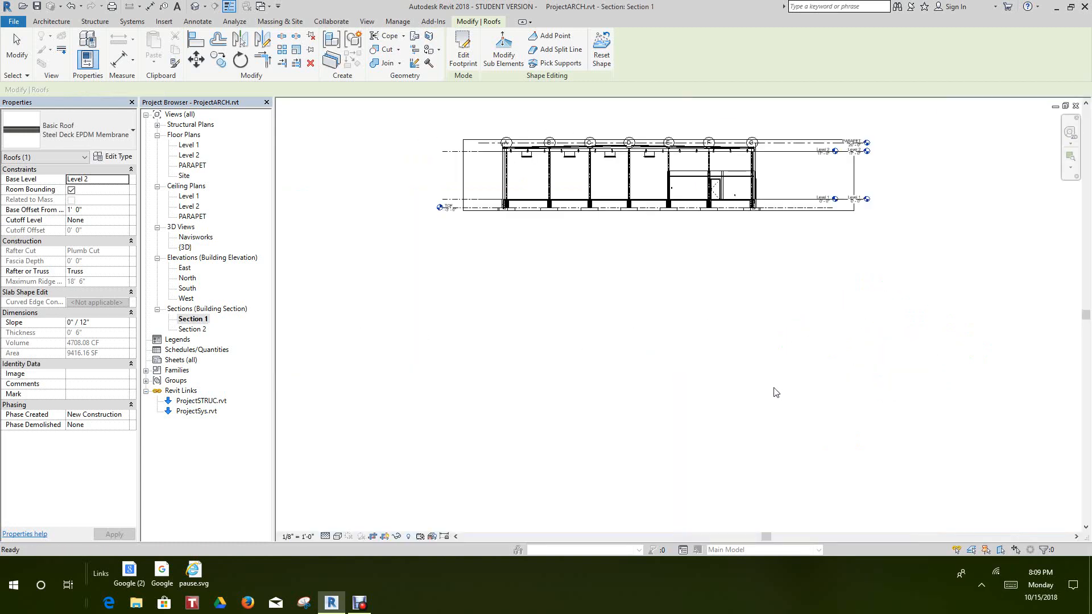
{"action": "scroll", "coordinate": [786, 456], "scroll_direction": "up", "scroll_amount": 4}
{"action": "scroll", "coordinate": [688, 318], "scroll_direction": "up", "scroll_amount": 5}
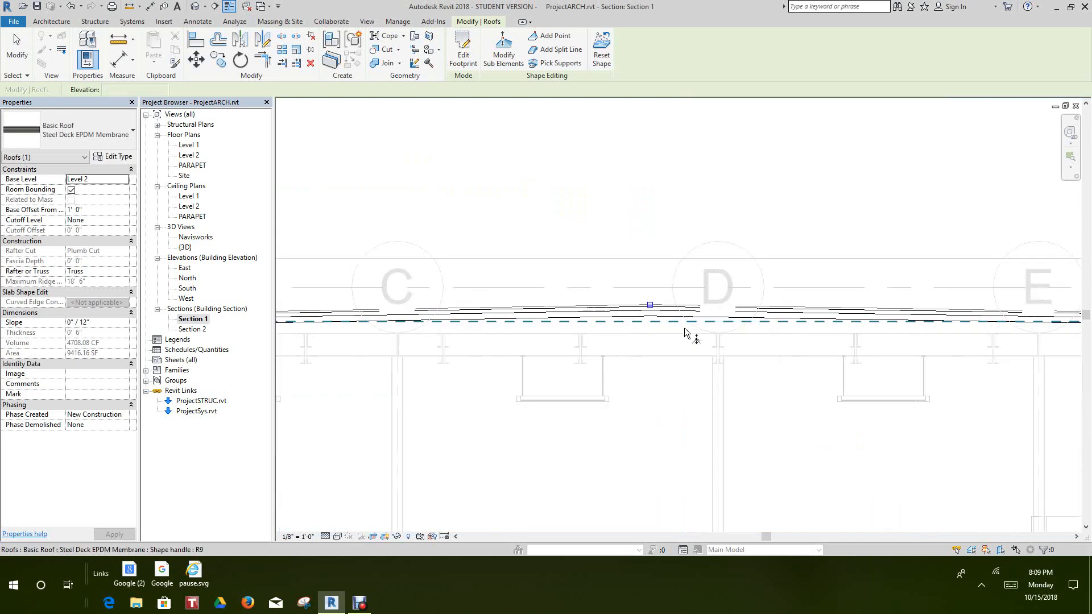
{"action": "scroll", "coordinate": [523, 246], "scroll_direction": "down", "scroll_amount": 6}
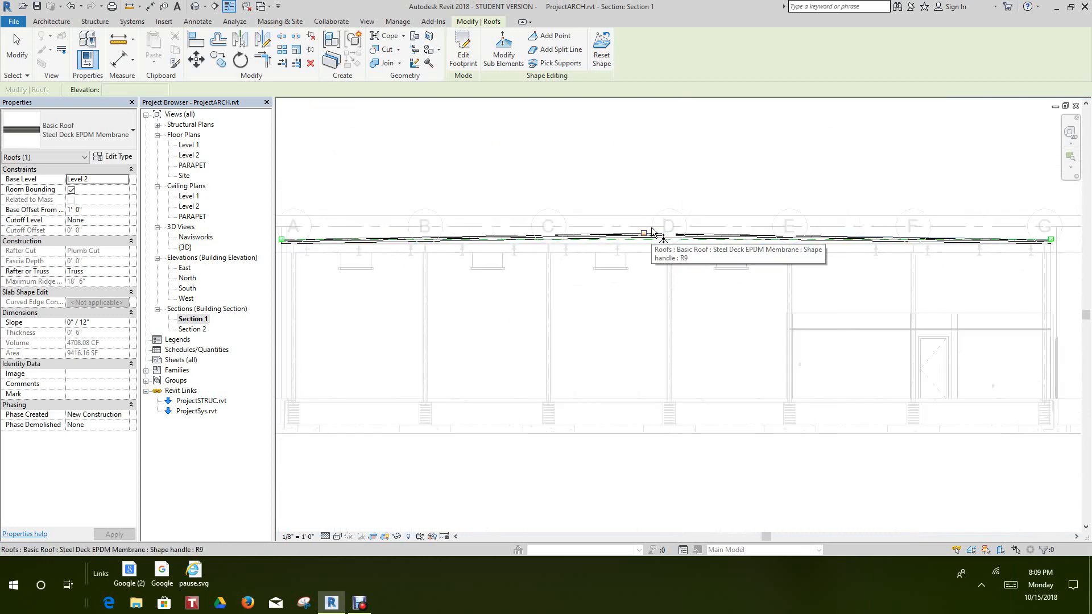
{"action": "scroll", "coordinate": [714, 318], "scroll_direction": "down", "scroll_amount": 3}
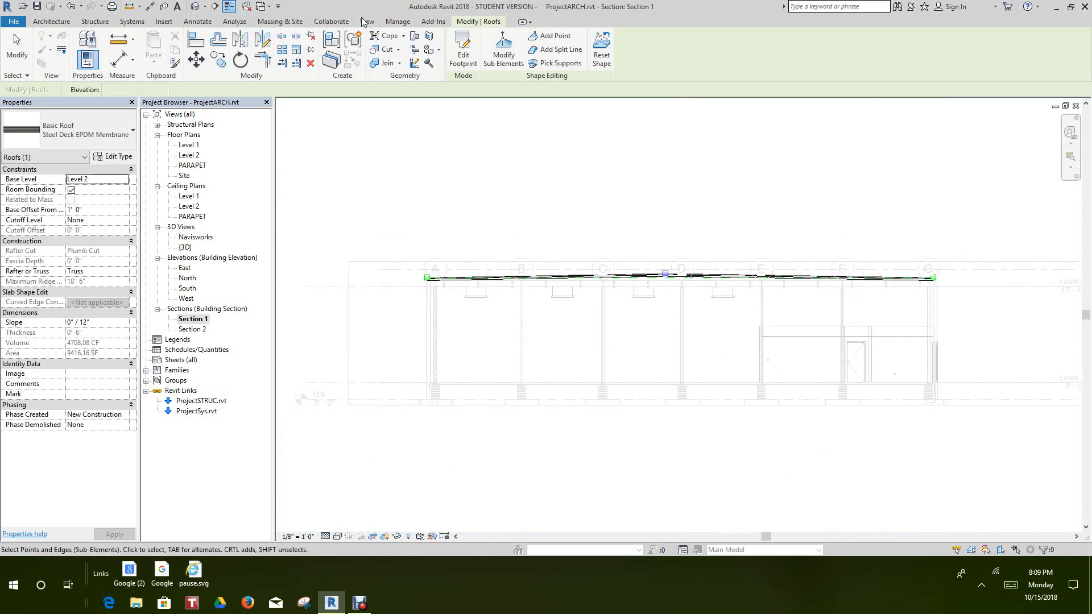
- End the roof's sub-element editing in the 3D view and orbit to inspect the roof from the back of the building
{"action": "left_click", "coordinate": [195, 6]}
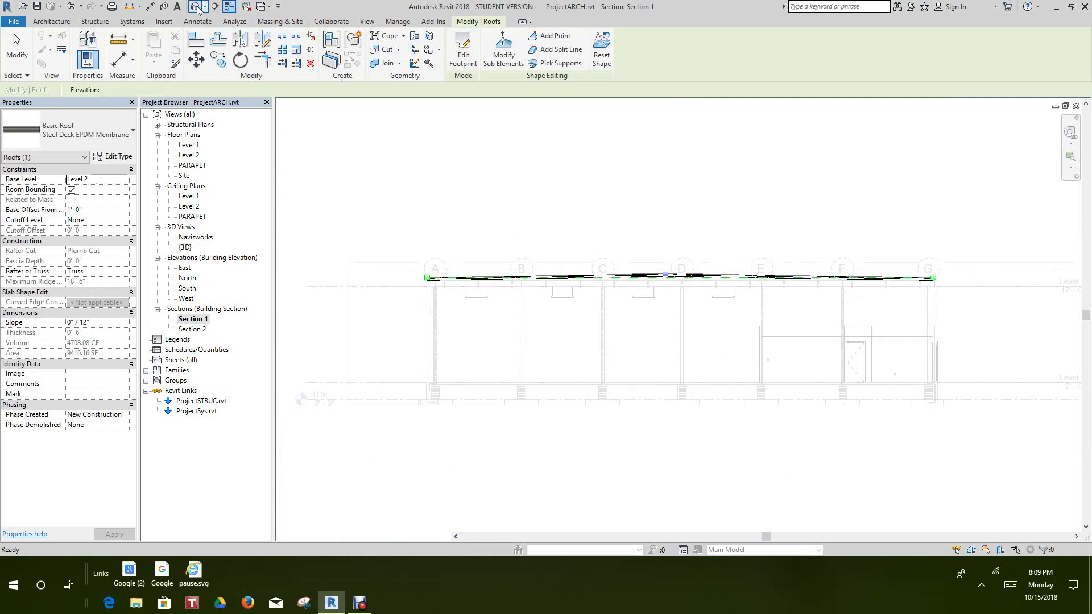
{"action": "right_click", "coordinate": [557, 249]}
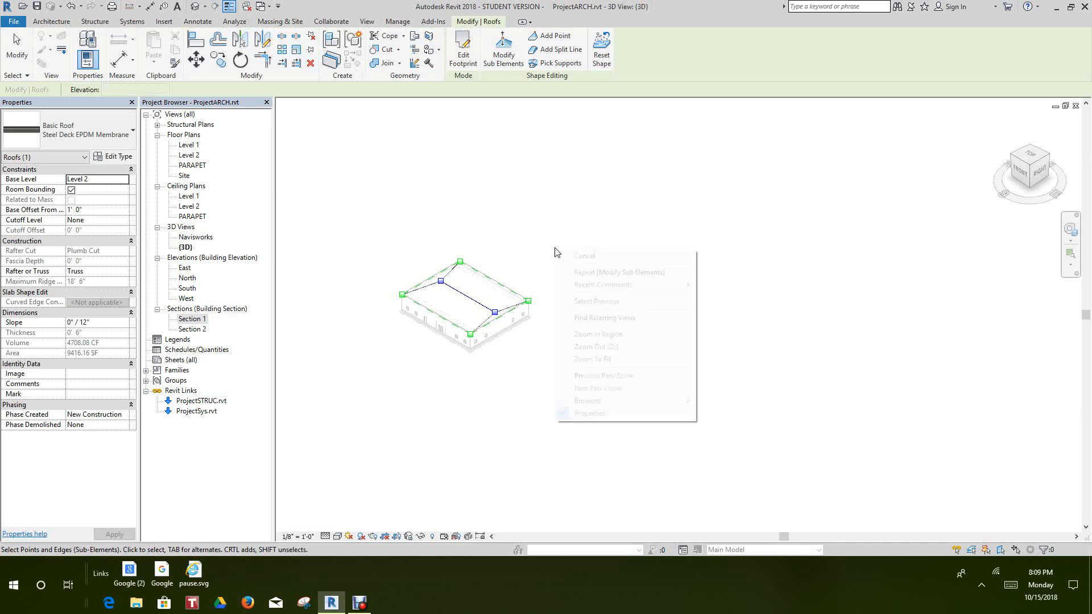
{"action": "left_click", "coordinate": [586, 256]}
{"action": "scroll", "coordinate": [694, 318], "scroll_direction": "up", "scroll_amount": 4}
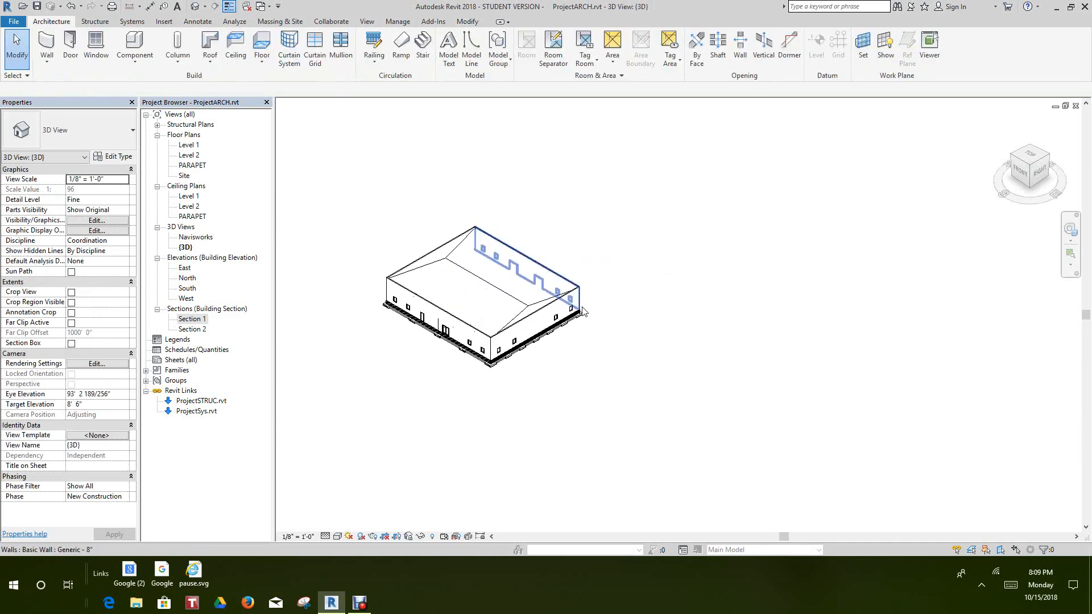
{"action": "scroll", "coordinate": [689, 289], "scroll_direction": "down", "scroll_amount": 3}
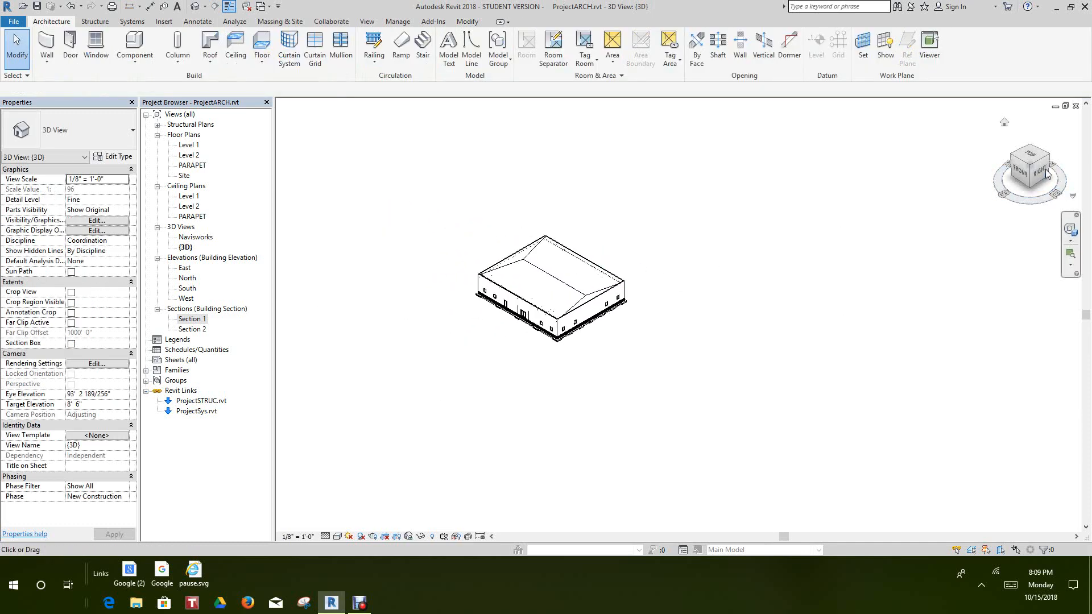
{"action": "mouse_move", "coordinate": [1044, 172]}
{"action": "left_mouse_down"}
{"action": "mouse_move", "coordinate": [931, 139]}
{"action": "mouse_move", "coordinate": [900, 110]}
{"action": "mouse_move", "coordinate": [803, 190]}
{"action": "mouse_move", "coordinate": [695, 135]}
{"action": "mouse_move", "coordinate": [649, 128]}
{"action": "mouse_move", "coordinate": [570, 173]}
{"action": "left_mouse_up"}
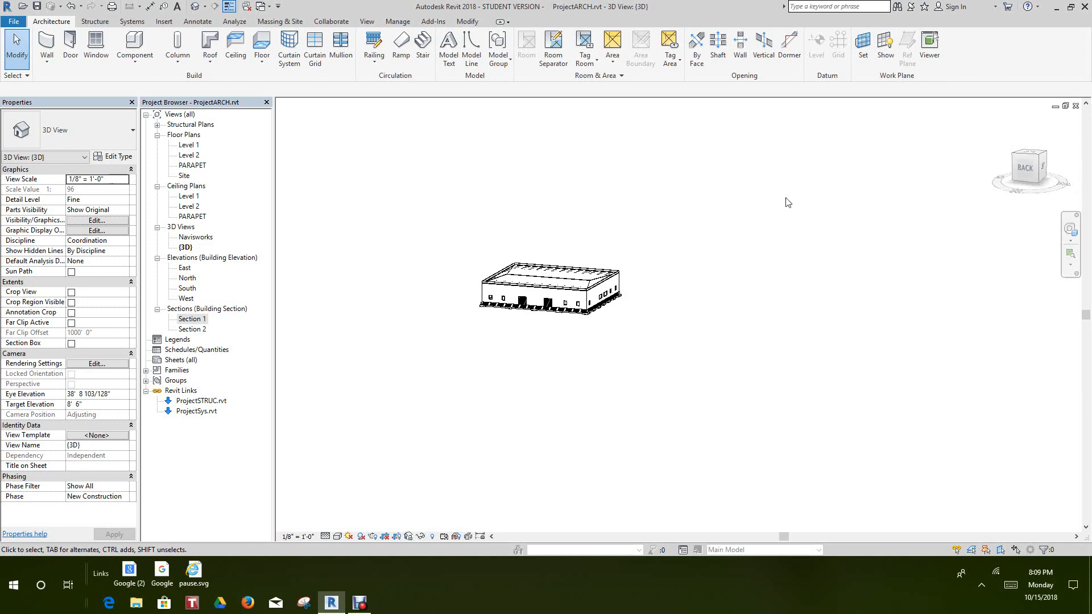
{"action": "scroll", "coordinate": [710, 256], "scroll_direction": "up", "scroll_amount": 5}
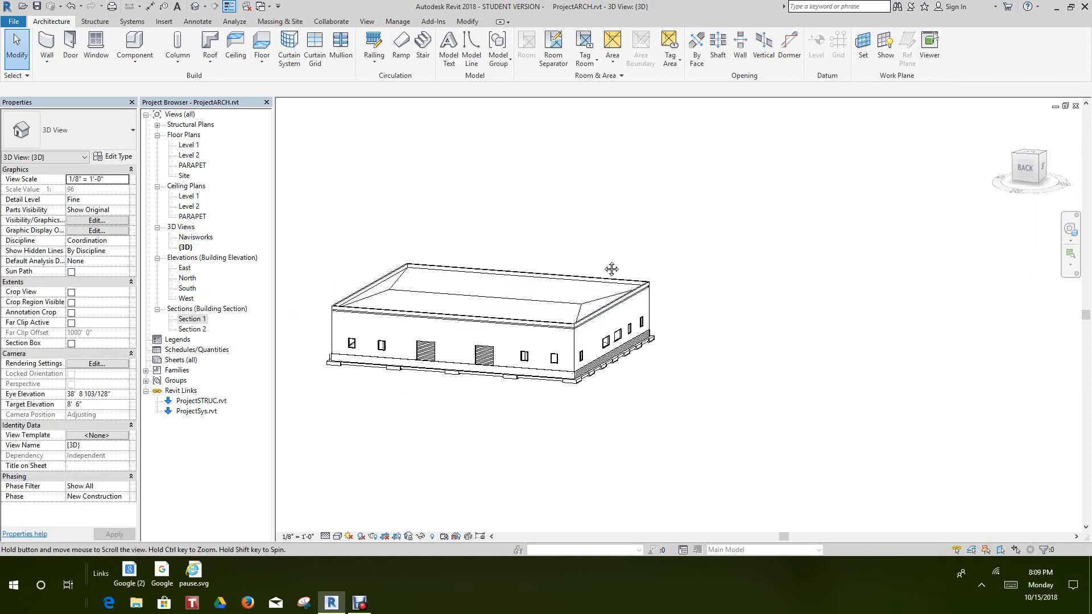
- Open the Section 1 view, select the roof, and duplicate its type as Steel Deck EPDM Membrane 2
{"action": "double_click", "coordinate": [196, 330]}
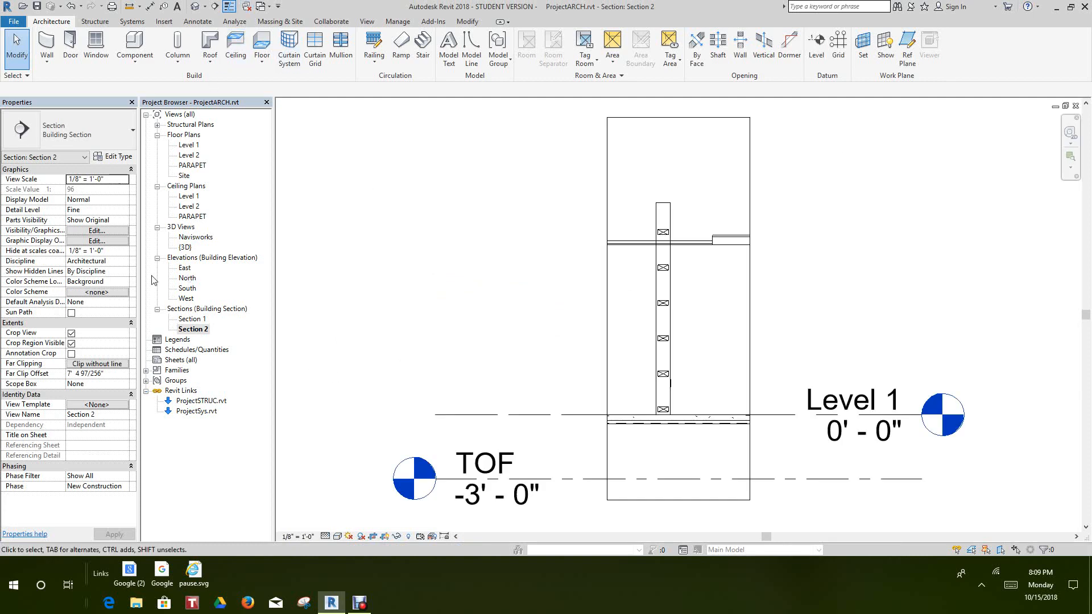
{"action": "double_click", "coordinate": [188, 320]}
{"action": "scroll", "coordinate": [713, 335], "scroll_direction": "up", "scroll_amount": 5}
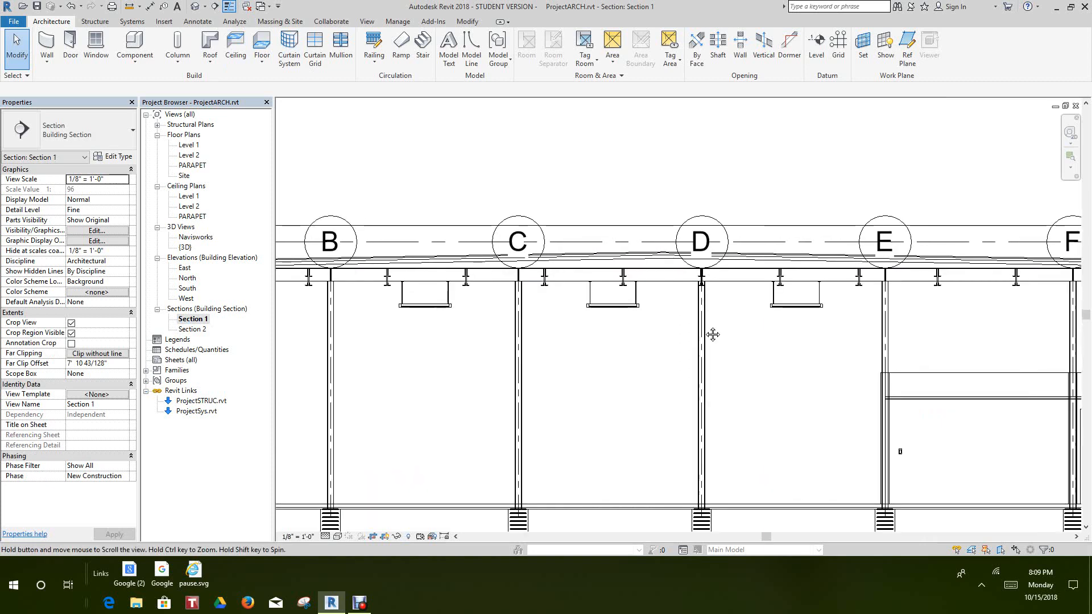
{"action": "middle_click_drag", "start_coordinate": [714, 335], "coordinate": [660, 373]}
{"action": "scroll", "coordinate": [569, 296], "scroll_direction": "up", "scroll_amount": 2}
{"action": "left_click", "coordinate": [575, 306]}
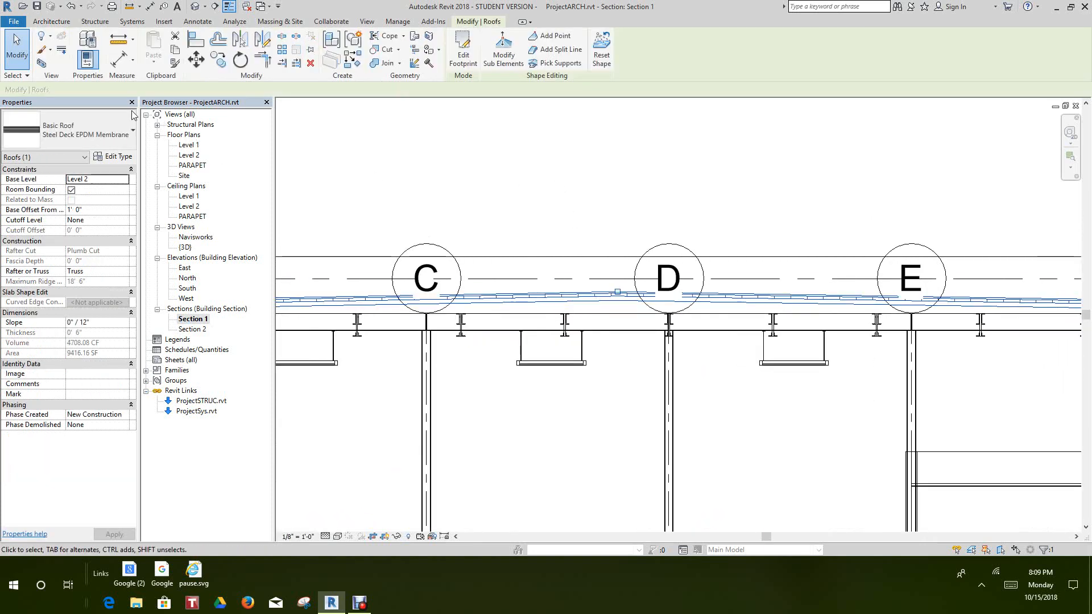
{"action": "left_click", "coordinate": [114, 157]}
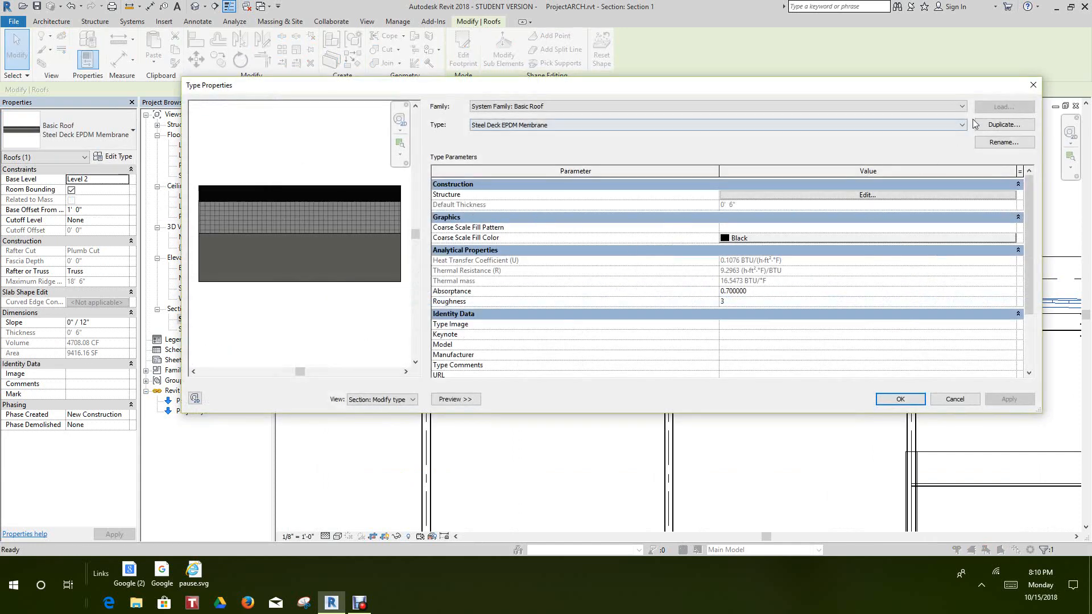
{"action": "left_click", "coordinate": [994, 125]}
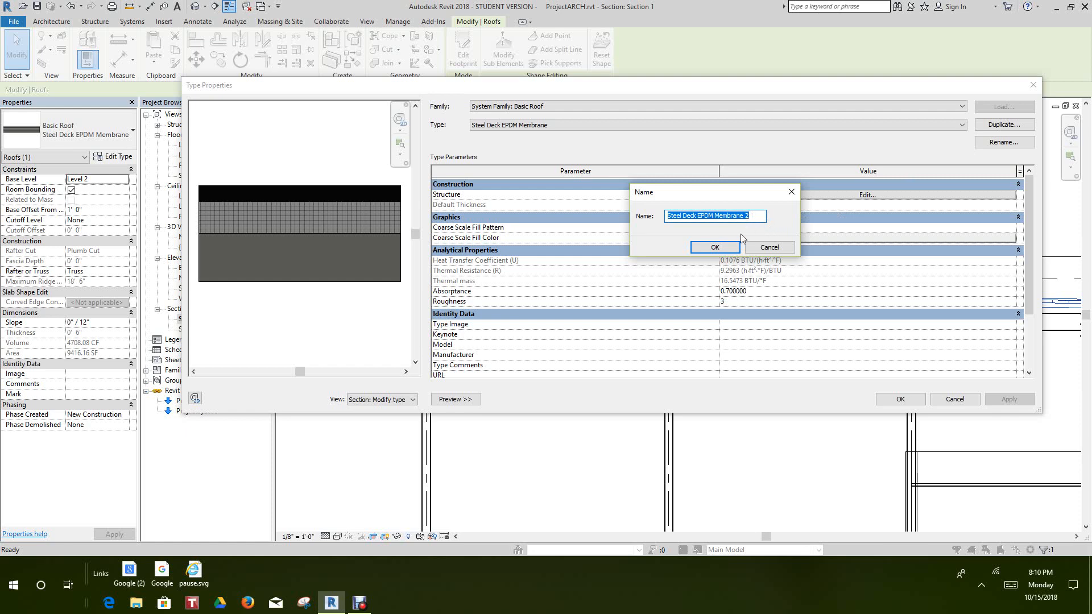
{"action": "left_click", "coordinate": [728, 253]}
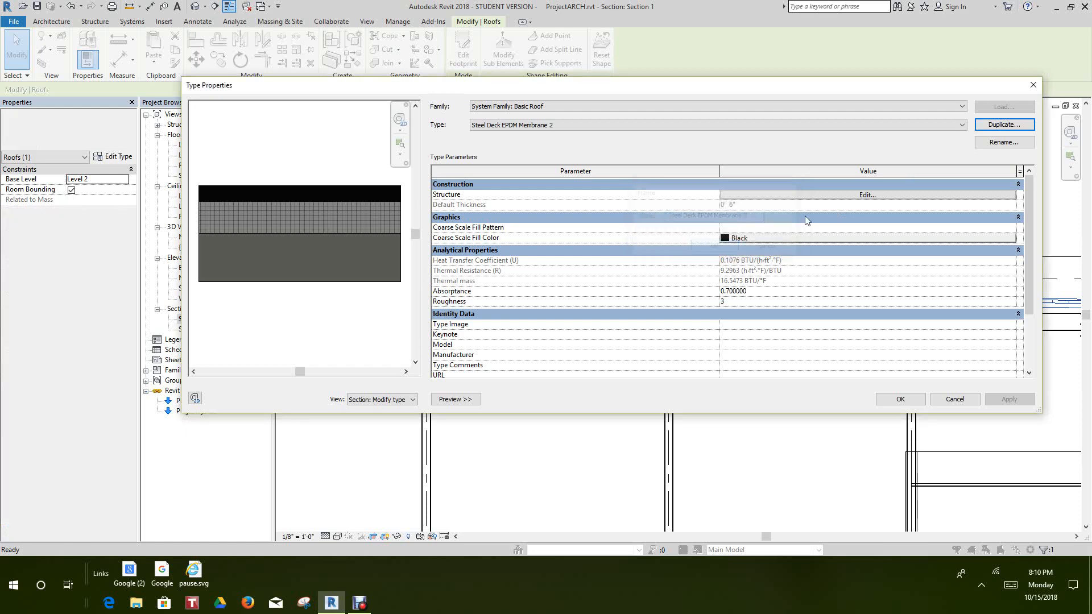
- Make the Rigid insulation layer variable in the new roof type's structure and apply the type changes
{"action": "left_click", "coordinate": [863, 197]}
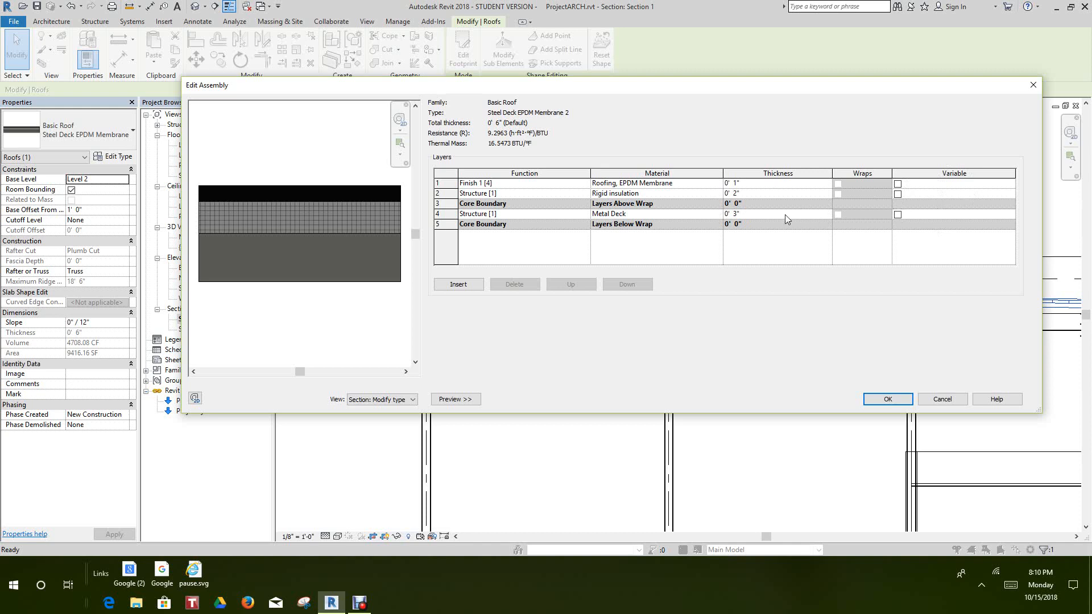
{"action": "left_click", "coordinate": [898, 195]}
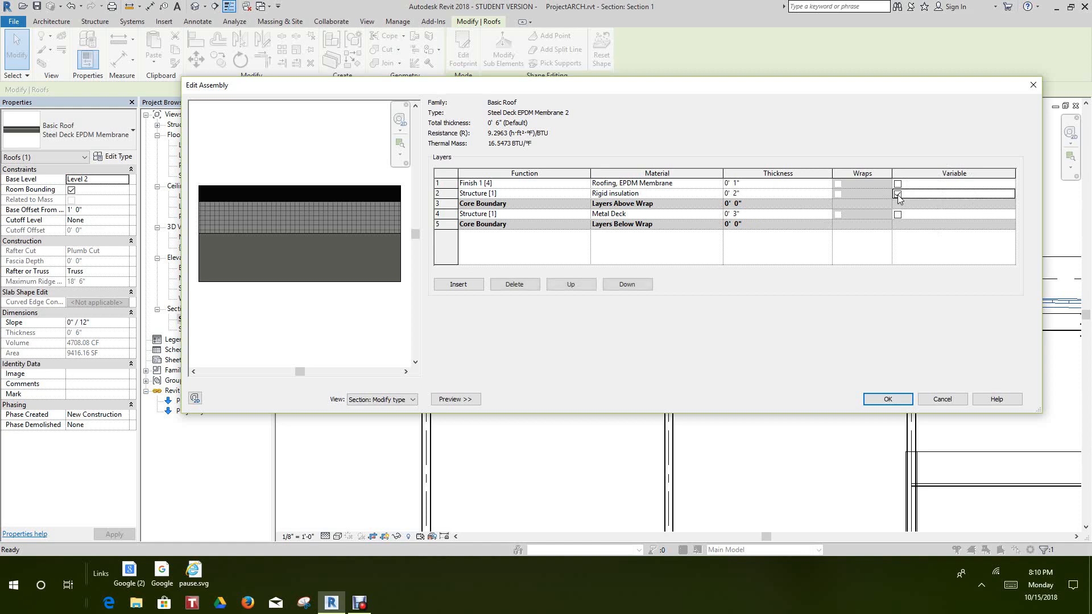
{"action": "left_click", "coordinate": [995, 401]}
{"action": "left_click", "coordinate": [891, 397]}
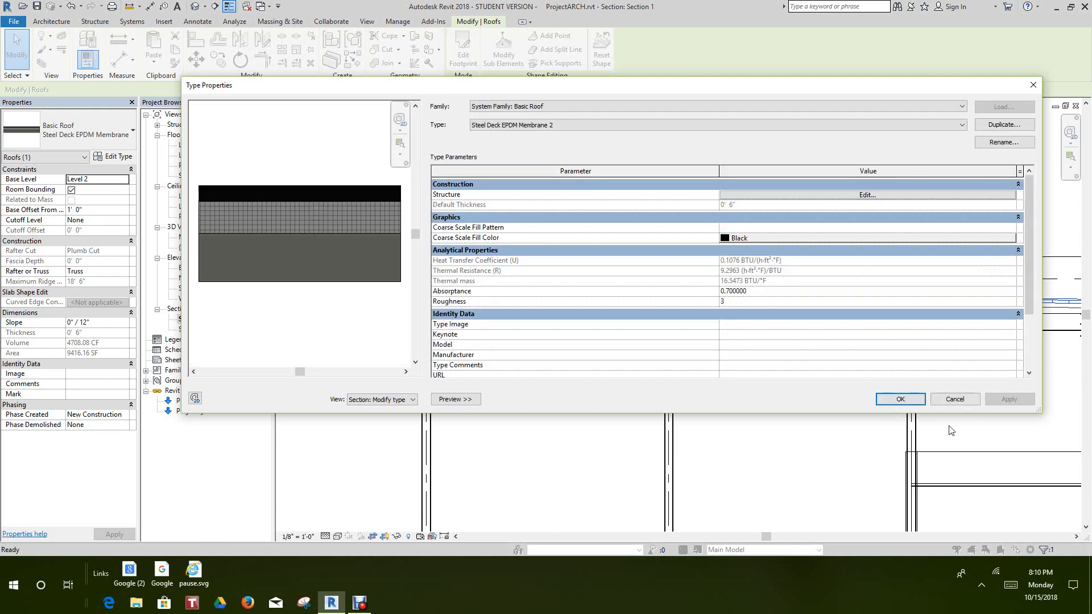
{"action": "left_click", "coordinate": [903, 399]}
- Examine the roof's insulation layer and its slope in Section 1, close up around grid D and along grids A to G
{"action": "scroll", "coordinate": [704, 311], "scroll_direction": "down", "scroll_amount": 2}
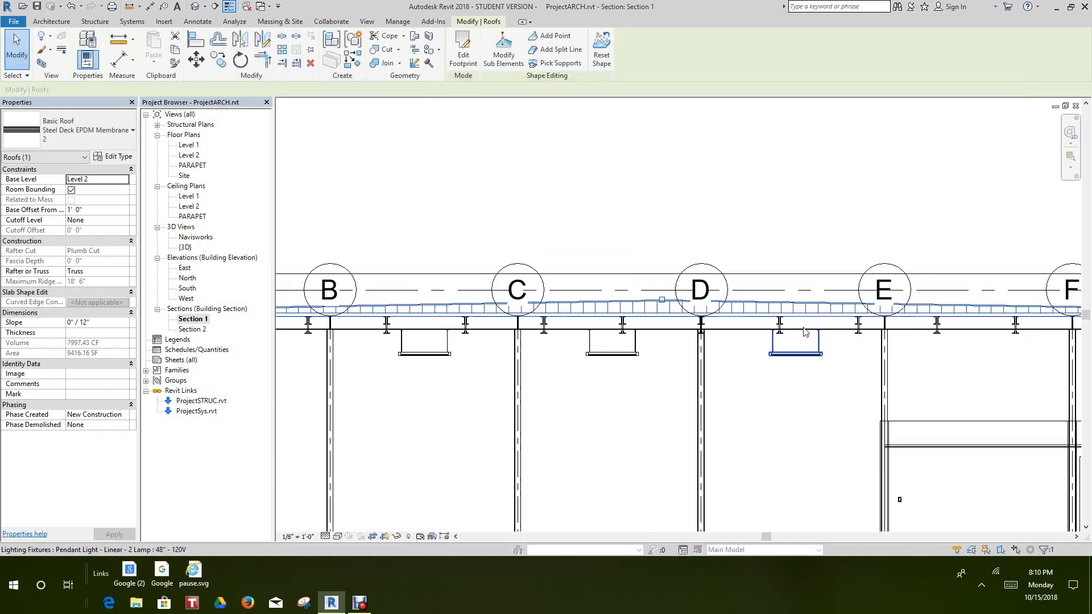
{"action": "scroll", "coordinate": [704, 312], "scroll_direction": "up", "scroll_amount": 1}
{"action": "scroll", "coordinate": [704, 312], "scroll_direction": "up", "scroll_amount": 1}
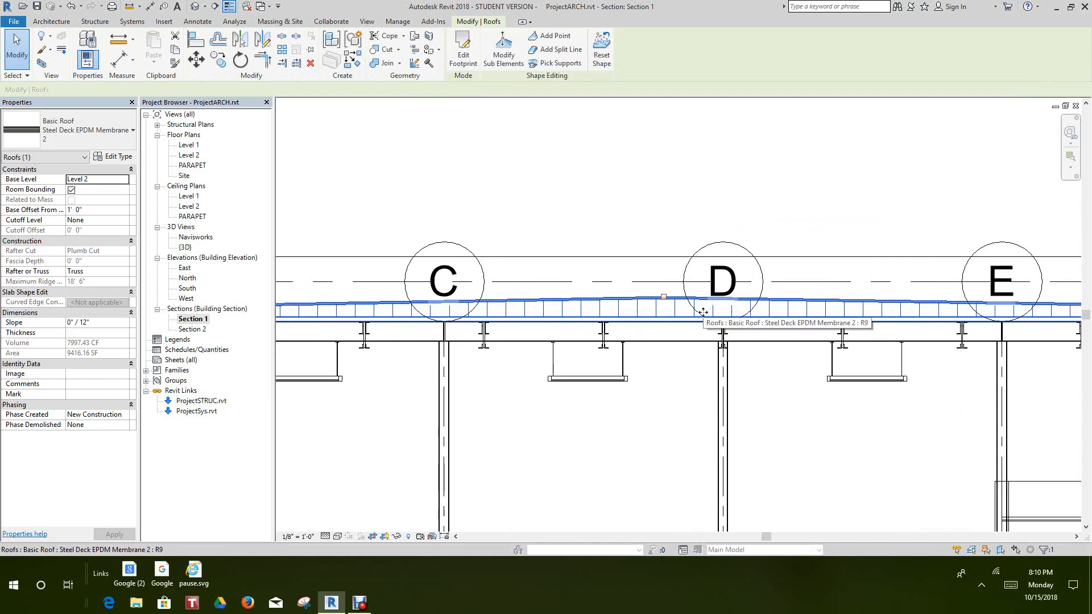
{"action": "scroll", "coordinate": [705, 313], "scroll_direction": "down", "scroll_amount": 2}
{"action": "scroll", "coordinate": [706, 313], "scroll_direction": "up", "scroll_amount": 4}
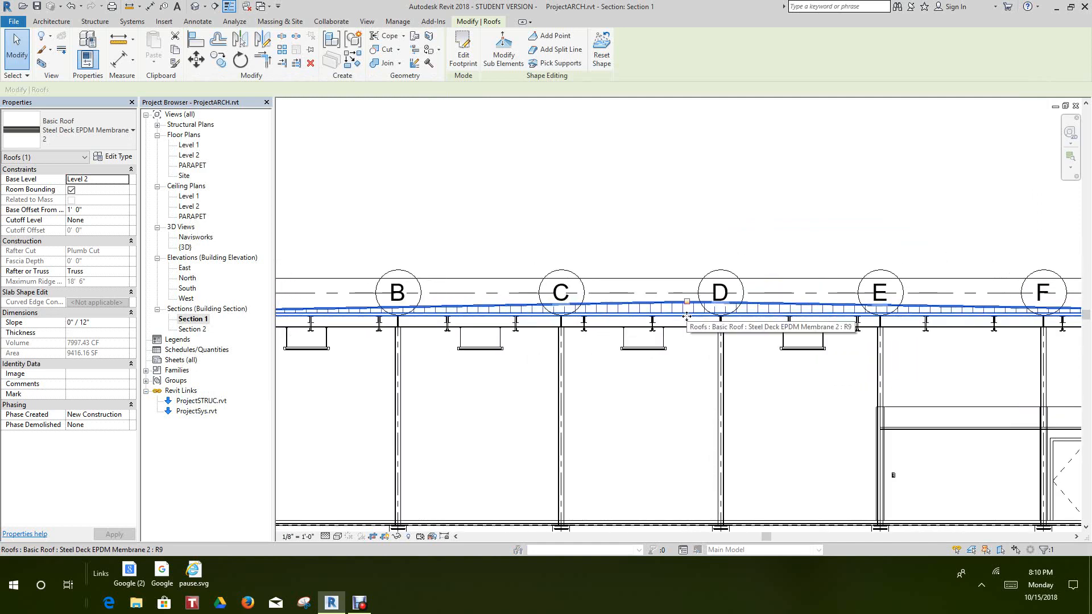
{"action": "scroll", "coordinate": [689, 308], "scroll_direction": "up", "scroll_amount": 1}
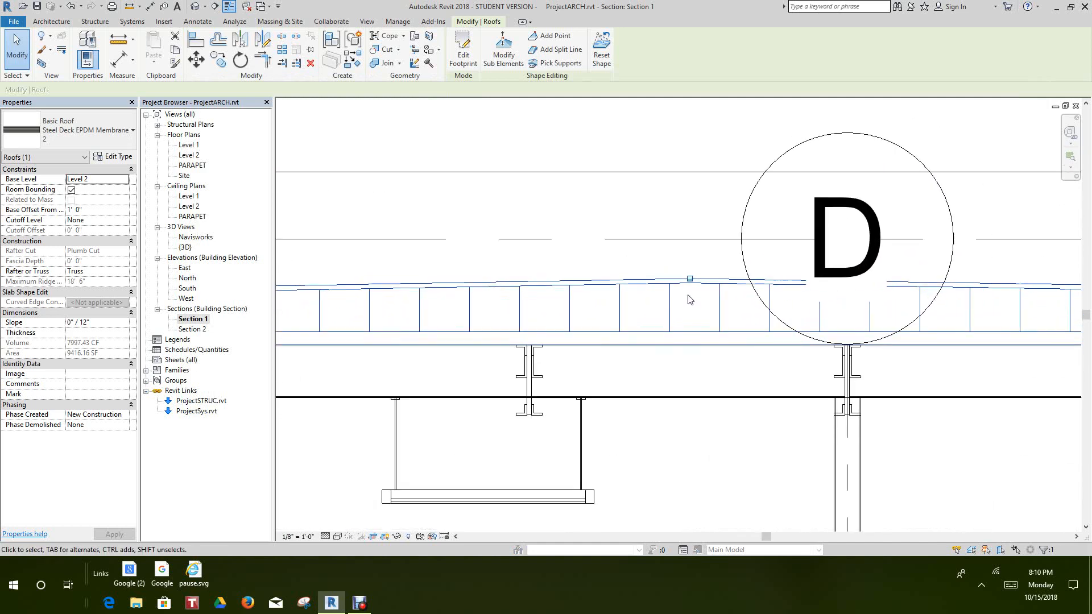
{"action": "scroll", "coordinate": [685, 306], "scroll_direction": "down", "scroll_amount": 2}
{"action": "scroll", "coordinate": [683, 306], "scroll_direction": "down", "scroll_amount": 3}
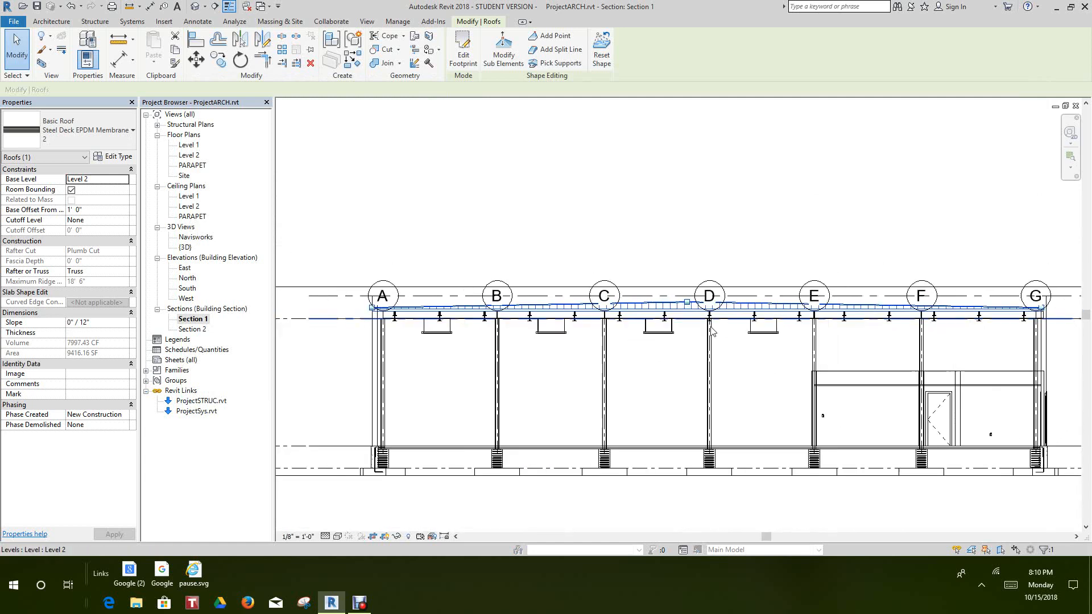
{"action": "scroll", "coordinate": [686, 326], "scroll_direction": "up", "scroll_amount": 2}
{"action": "scroll", "coordinate": [687, 326], "scroll_direction": "up", "scroll_amount": 4}
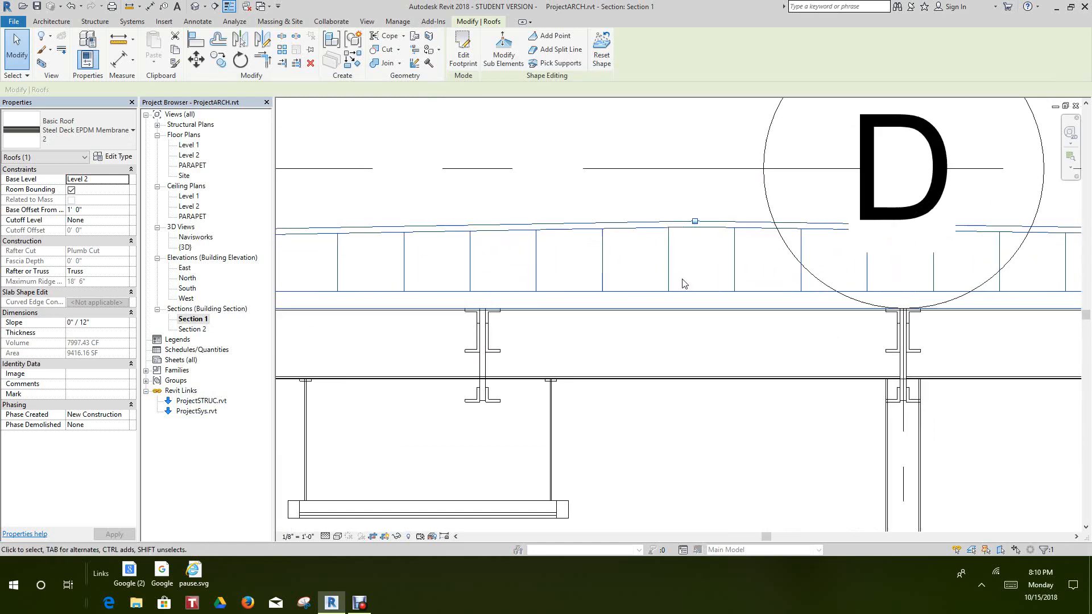
{"action": "scroll", "coordinate": [677, 259], "scroll_direction": "down", "scroll_amount": 2}
{"action": "scroll", "coordinate": [675, 259], "scroll_direction": "down", "scroll_amount": 2}
{"action": "scroll", "coordinate": [683, 261], "scroll_direction": "up", "scroll_amount": 3}
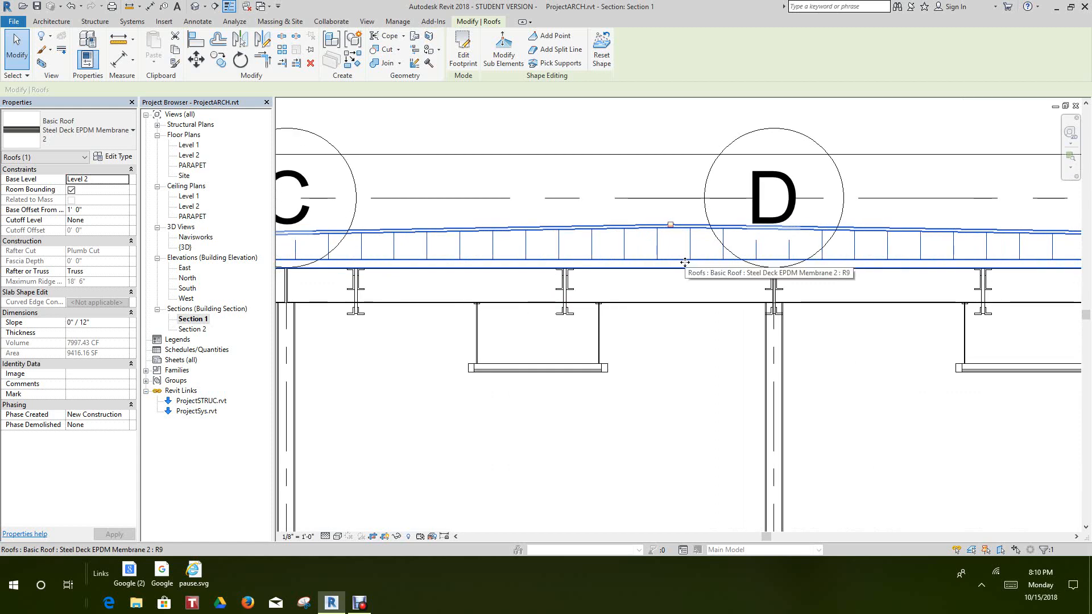
{"action": "scroll", "coordinate": [672, 228], "scroll_direction": "down", "scroll_amount": 3}
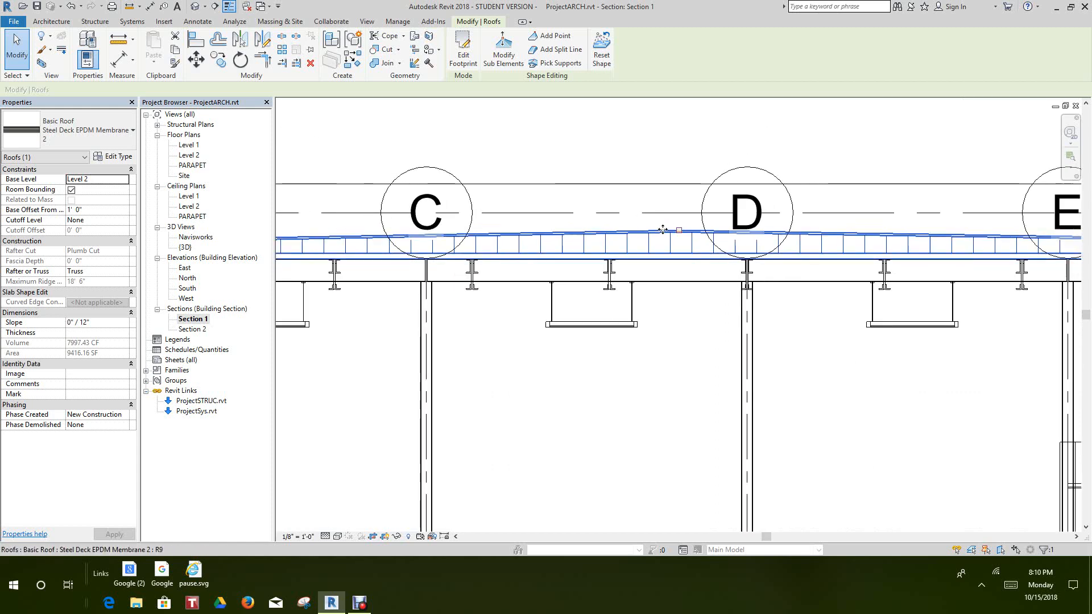
{"action": "scroll", "coordinate": [569, 213], "scroll_direction": "up", "scroll_amount": 2}
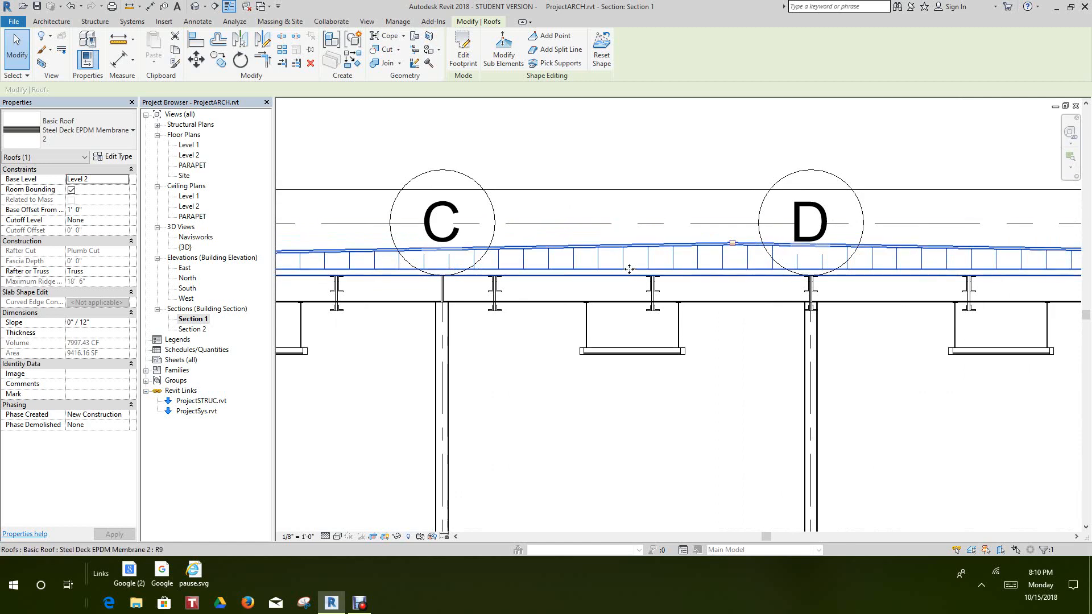
{"action": "scroll", "coordinate": [594, 256], "scroll_direction": "down", "scroll_amount": 3}
{"action": "scroll", "coordinate": [597, 262], "scroll_direction": "down", "scroll_amount": 3}
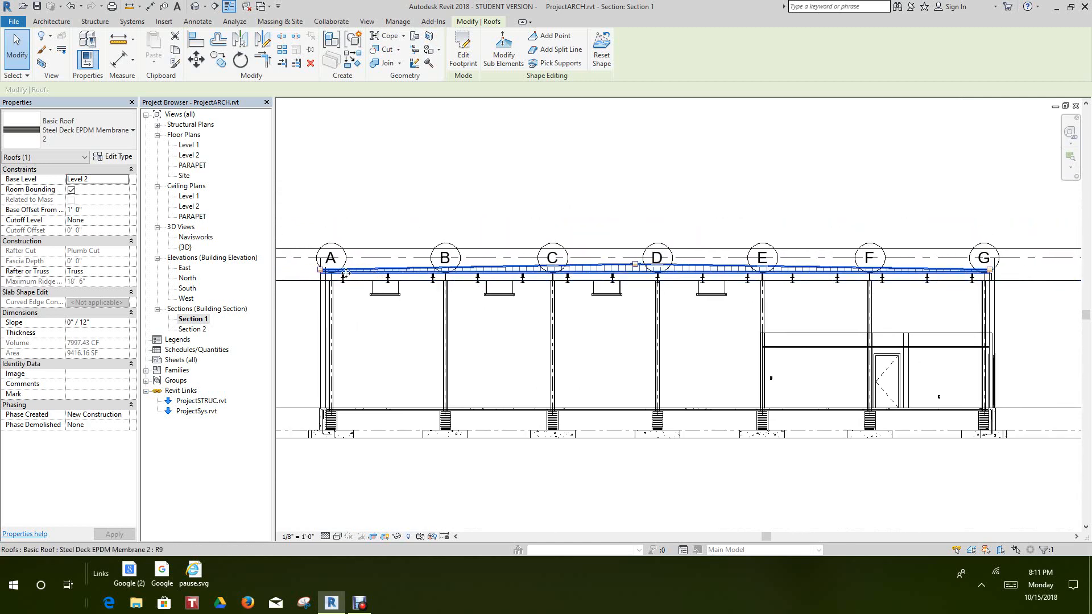
{"action": "scroll", "coordinate": [417, 272], "scroll_direction": "up", "scroll_amount": 3}
{"action": "scroll", "coordinate": [852, 277], "scroll_direction": "down", "scroll_amount": 2}
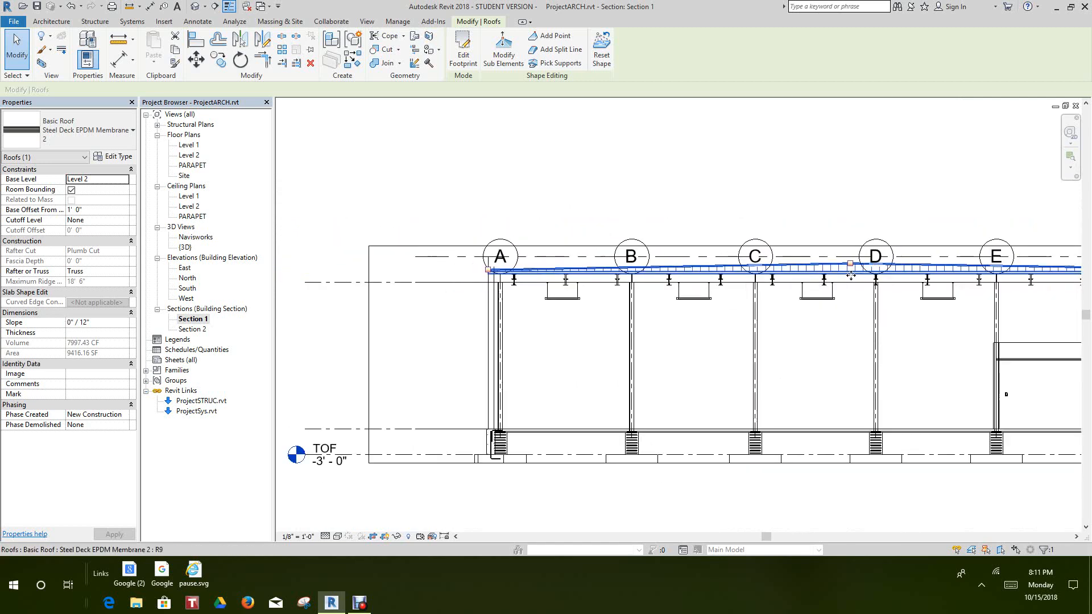
- Review the layers of Steel Deck EPDM Membrane 2 against the roof in Section 1, then close its type properties
{"action": "left_click", "coordinate": [116, 157]}
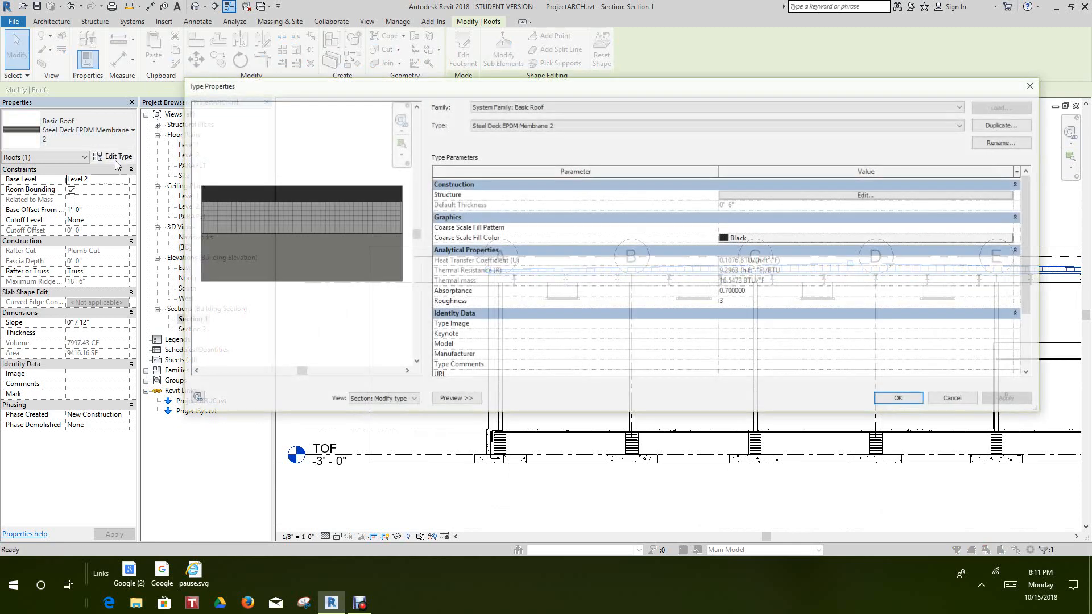
{"action": "left_click", "coordinate": [865, 196]}
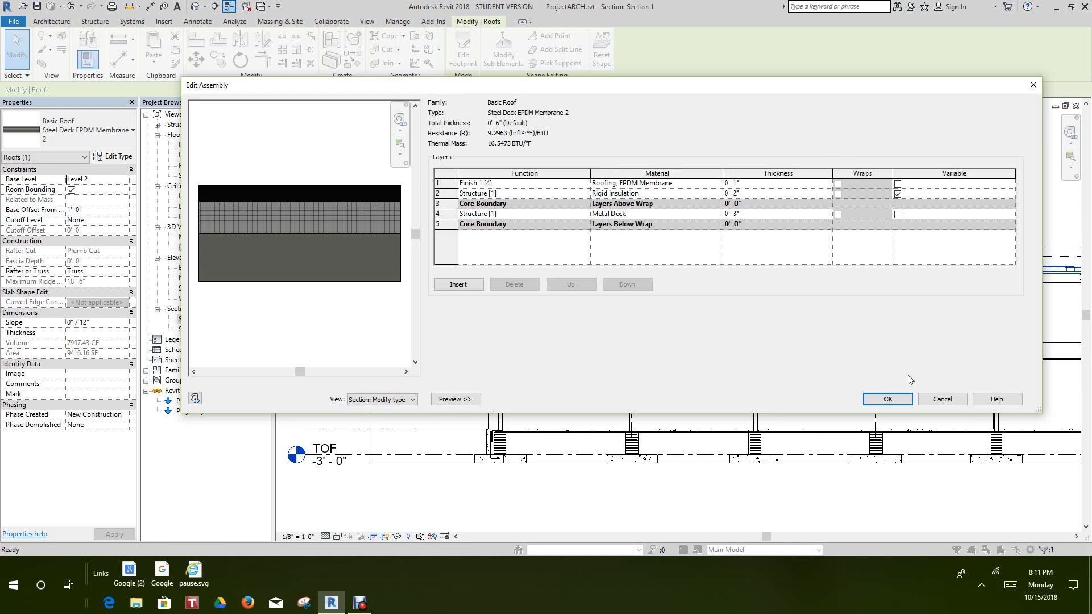
{"action": "left_click_drag", "start_coordinate": [756, 252], "coordinate": [804, 398]}
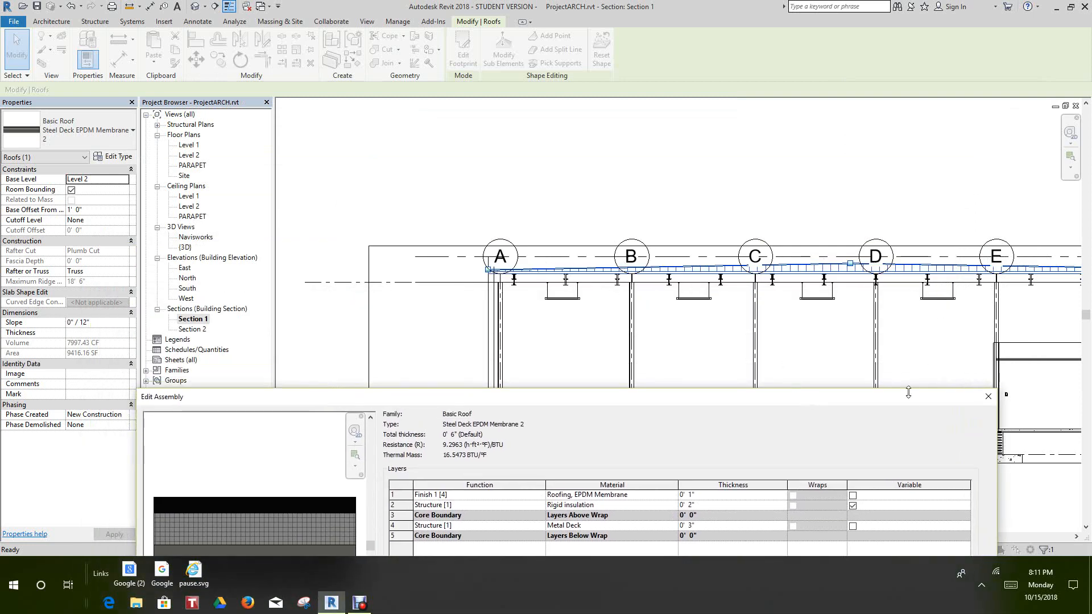
{"action": "left_click_drag", "start_coordinate": [906, 403], "coordinate": [897, 367]}
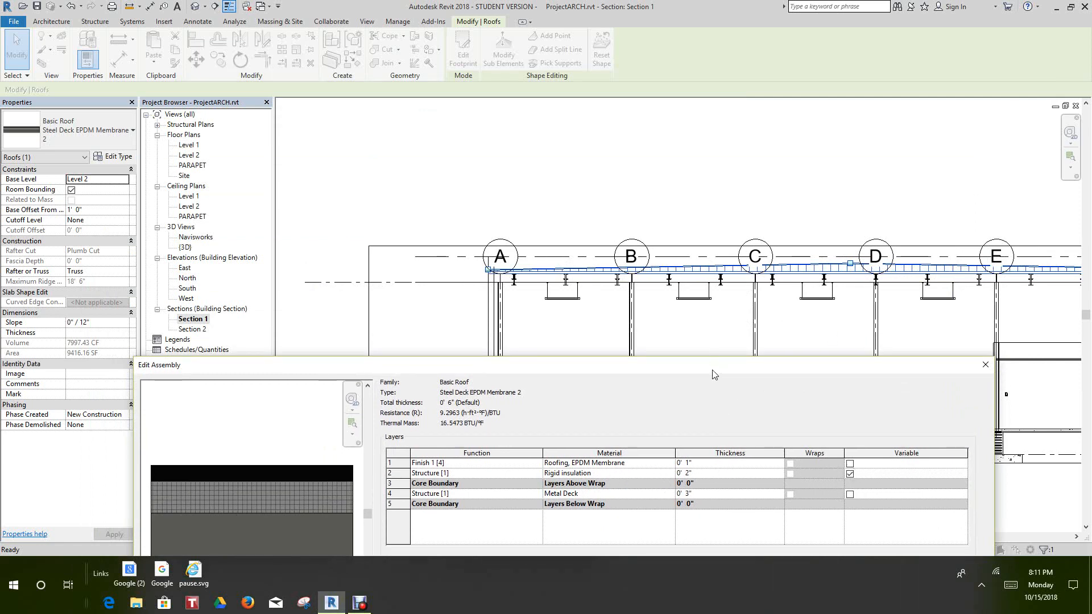
{"action": "left_click_drag", "start_coordinate": [714, 374], "coordinate": [676, 112]}
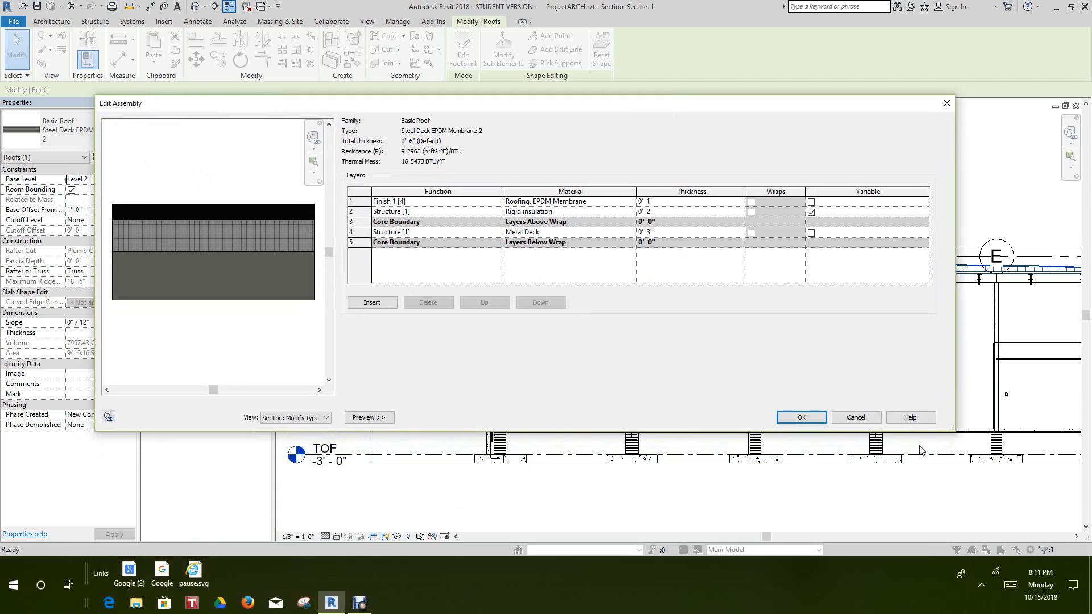
{"action": "left_click", "coordinate": [802, 418]}
{"action": "left_click", "coordinate": [837, 420]}
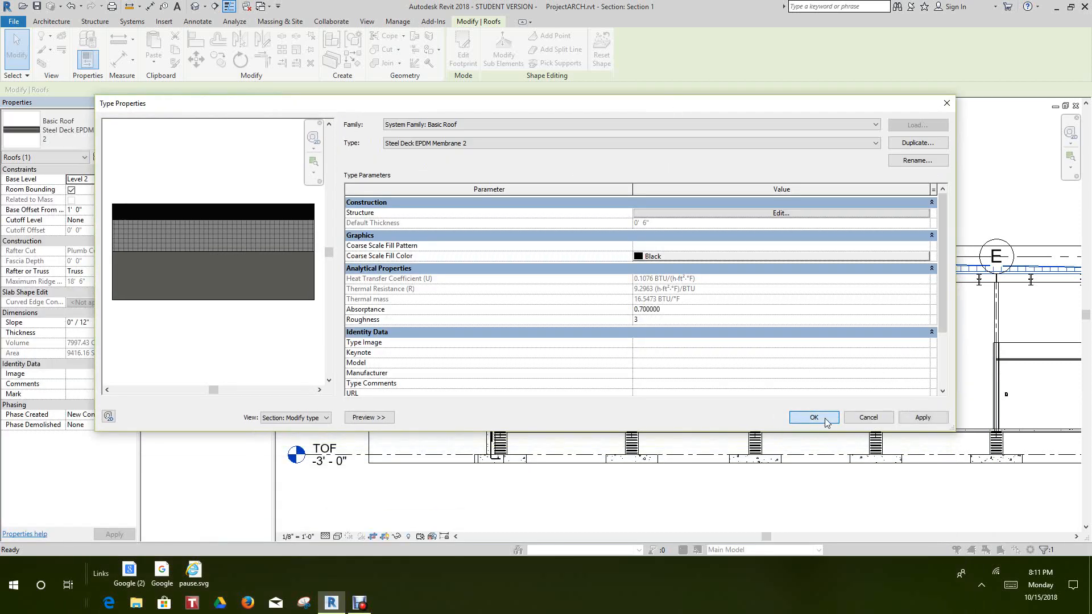
- Deselect the roof and examine the whole building in Section 1, including the roof edge at grid A
{"action": "scroll", "coordinate": [805, 293], "scroll_direction": "down", "scroll_amount": 2}
{"action": "scroll", "coordinate": [819, 256], "scroll_direction": "down", "scroll_amount": 3}
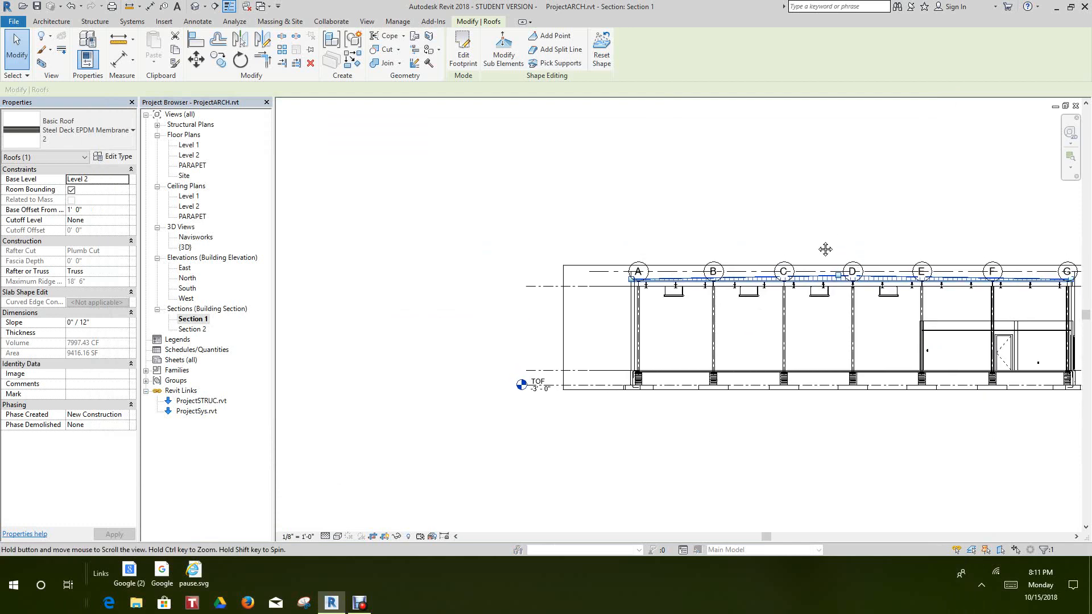
{"action": "left_click", "coordinate": [736, 198]}
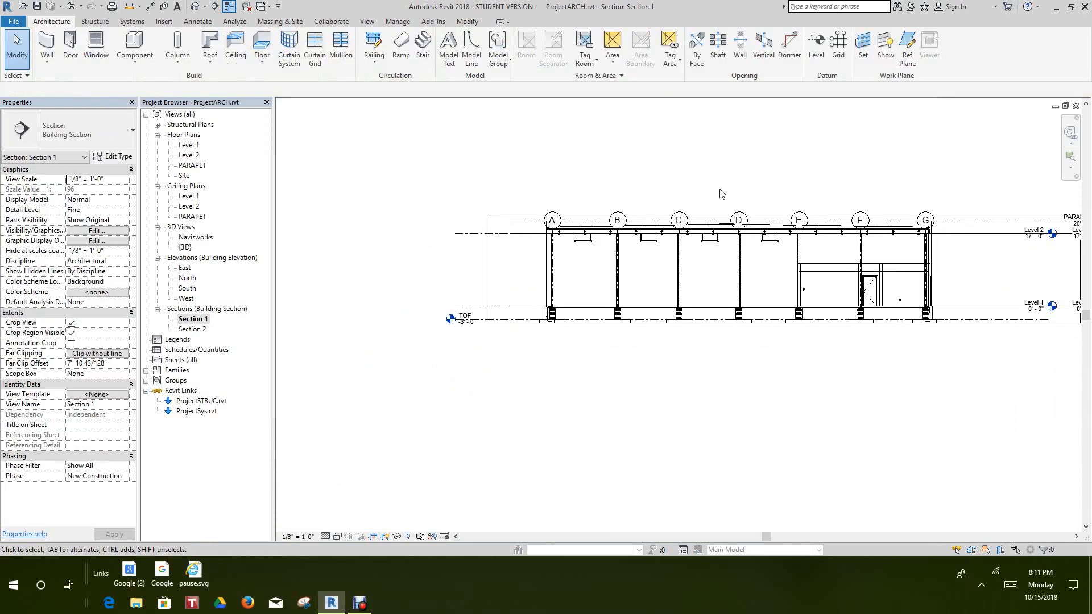
{"action": "scroll", "coordinate": [722, 194], "scroll_direction": "up", "scroll_amount": 3}
{"action": "scroll", "coordinate": [607, 244], "scroll_direction": "up", "scroll_amount": 2}
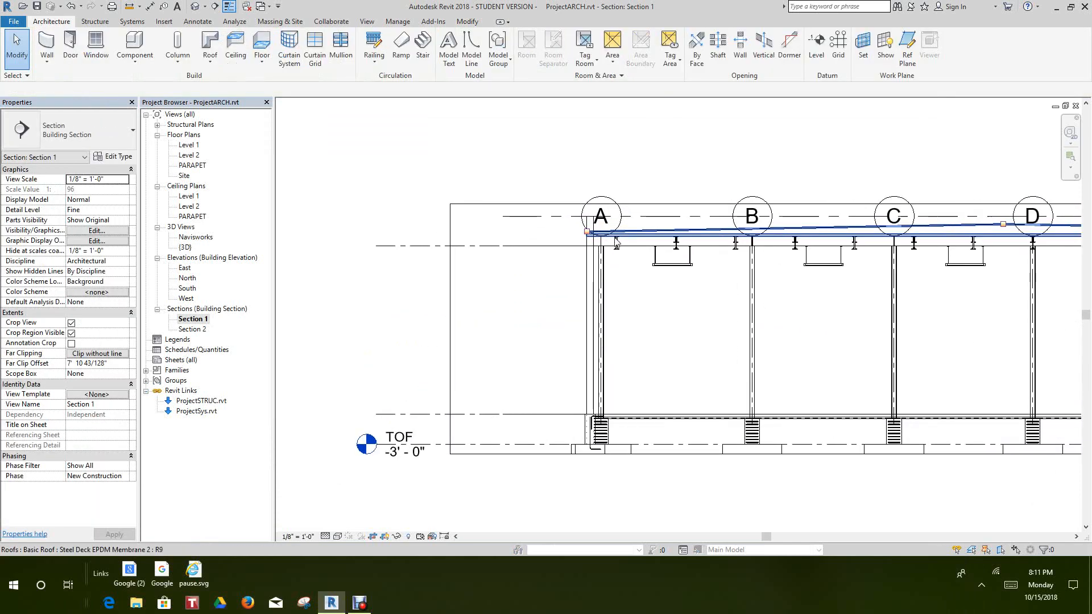
{"action": "scroll", "coordinate": [685, 230], "scroll_direction": "down", "scroll_amount": 3}
{"action": "scroll", "coordinate": [620, 163], "scroll_direction": "down", "scroll_amount": 1}
{"action": "middle_click_drag", "start_coordinate": [628, 164], "coordinate": [629, 165]}
{"action": "middle_click", "coordinate": [629, 164]}
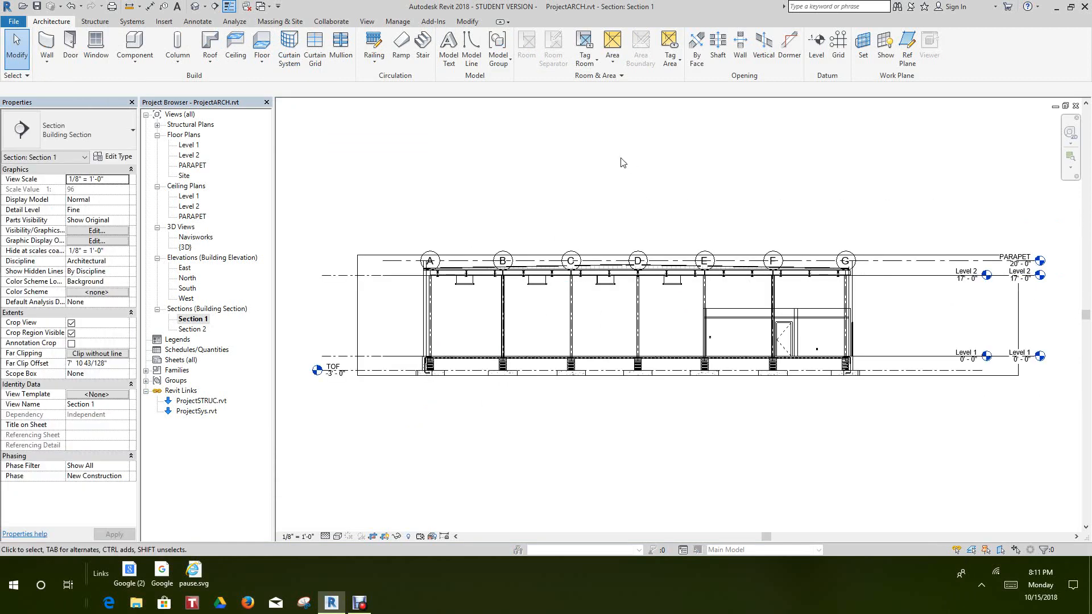
- Open the default 3D view at its home orientation and orbit to inspect the building's right and back sides
{"action": "left_click", "coordinate": [194, 7]}
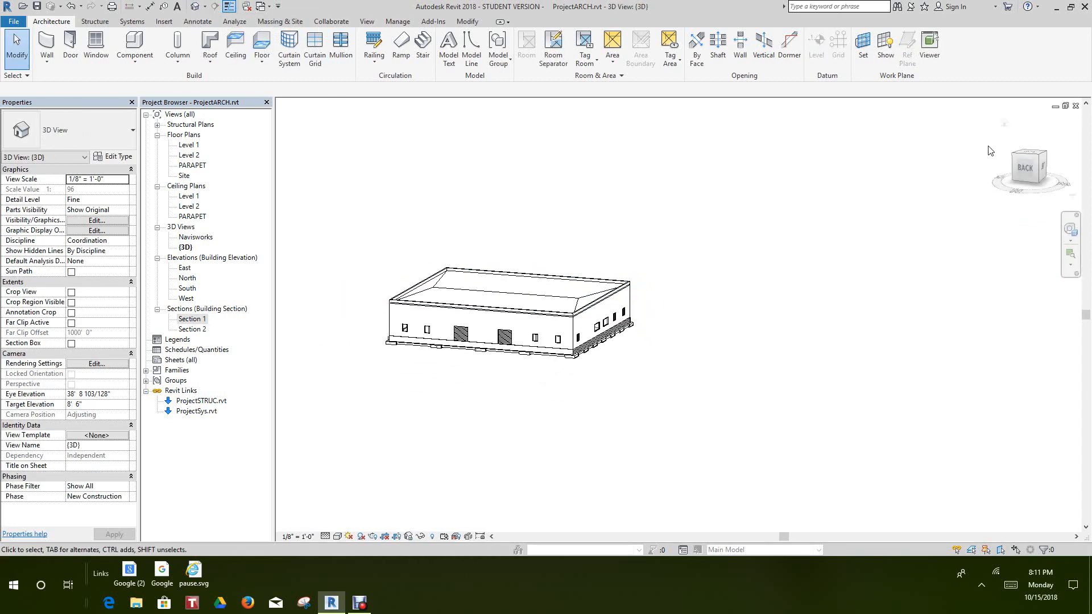
{"action": "left_click", "coordinate": [1004, 124]}
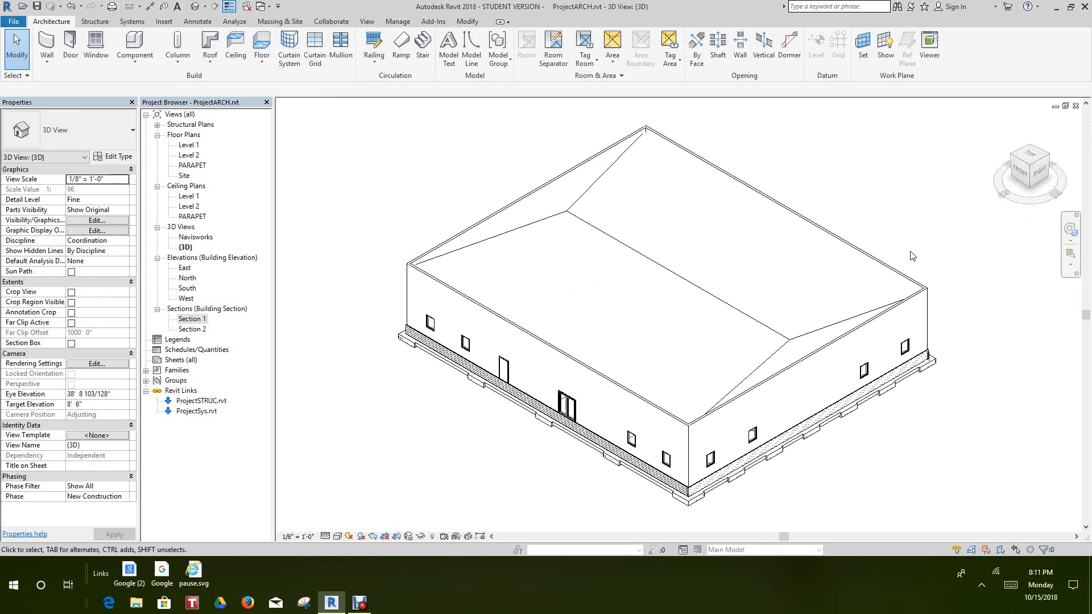
{"action": "left_click", "coordinate": [1026, 177]}
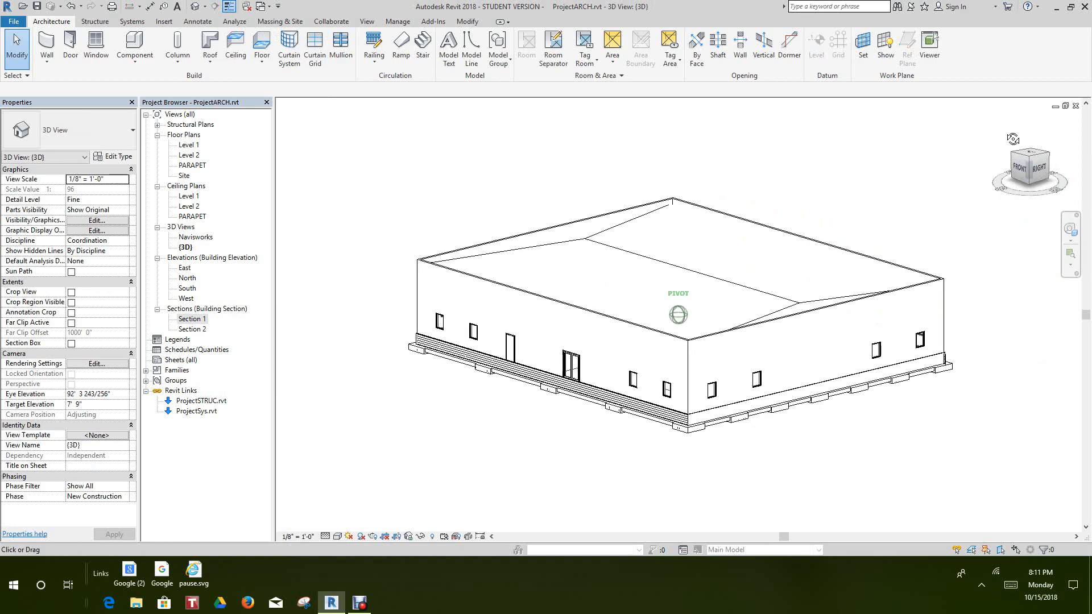
{"action": "middle_click_drag", "start_coordinate": [961, 137], "coordinate": [855, 175], "text": "shift"}
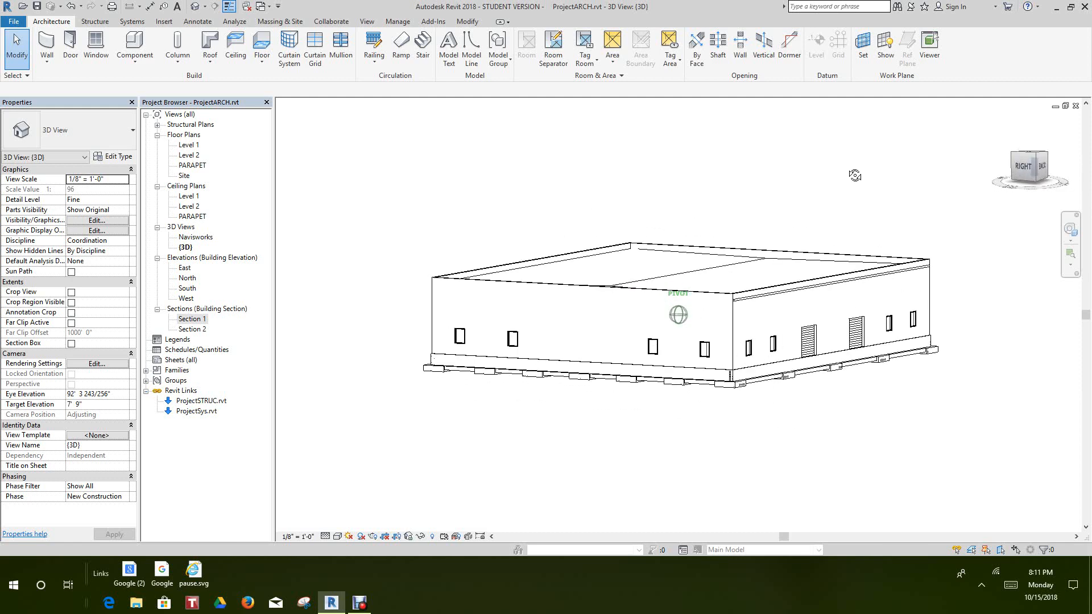
- Set the 3D view's visual style to Realistic
{"action": "left_click", "coordinate": [338, 537]}
{"action": "left_click", "coordinate": [351, 514]}
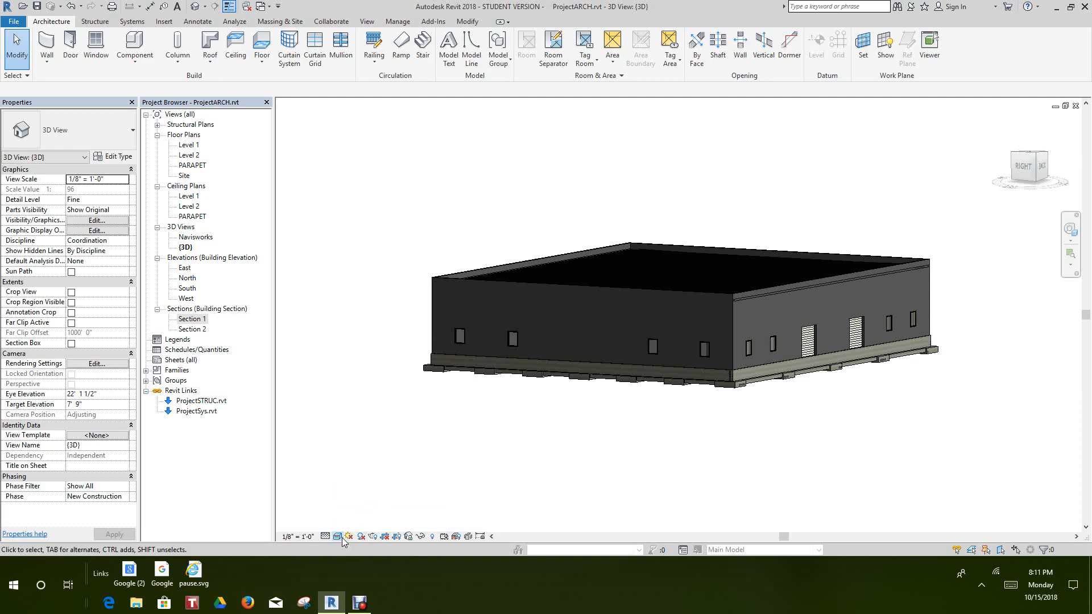
{"action": "left_click", "coordinate": [337, 537]}
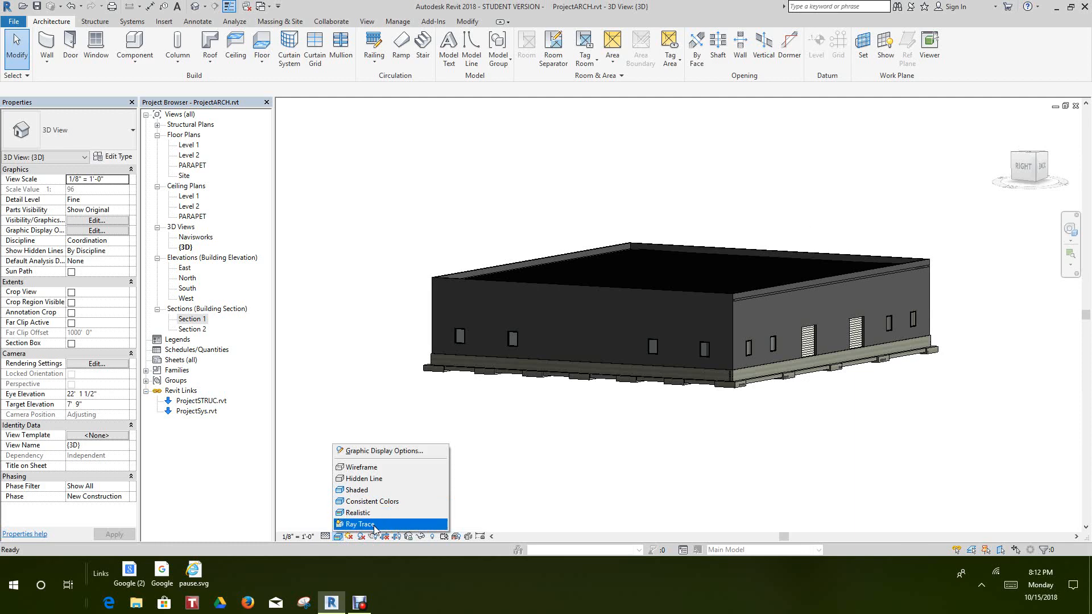
{"action": "left_click", "coordinate": [503, 505]}
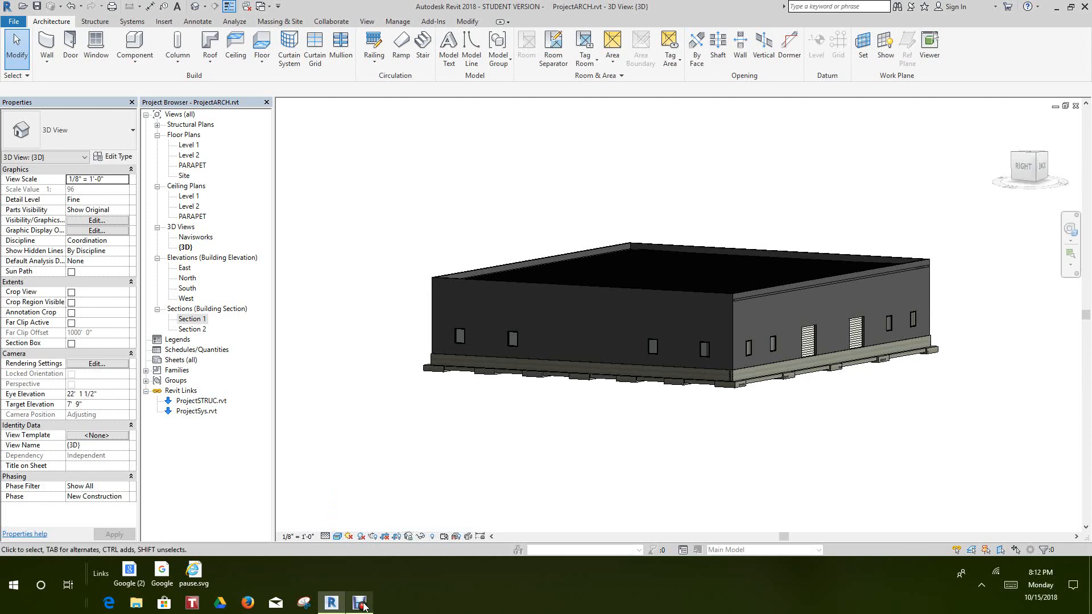